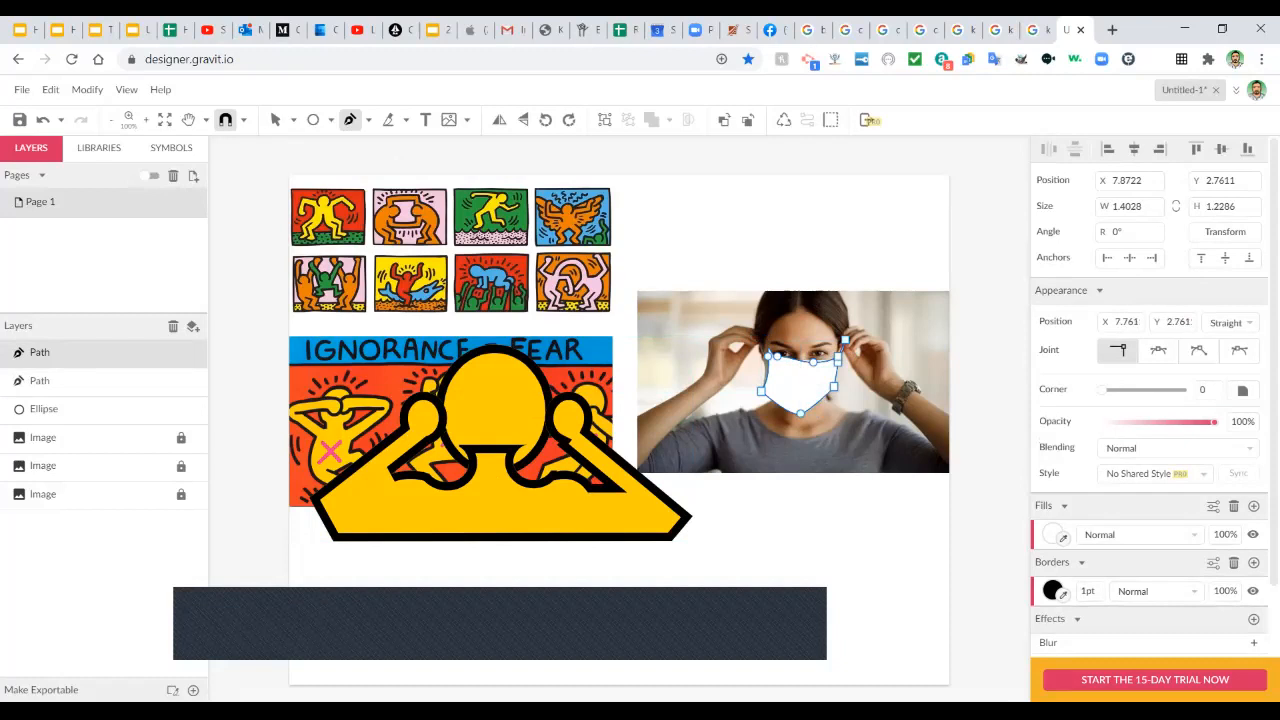
Move the white mask onto the yellow figure's face, widen it slightly, and give it a 10pt outline.
{"action": "scroll", "coordinate": [629, 430], "scroll_direction": "up", "scroll_amount": 1}
{"action": "key", "text": "Escape"}
{"action": "left_click_drag", "start_coordinate": [810, 390], "coordinate": [561, 449]}
{"action": "left_click_drag", "start_coordinate": [452, 449], "coordinate": [440, 449]}
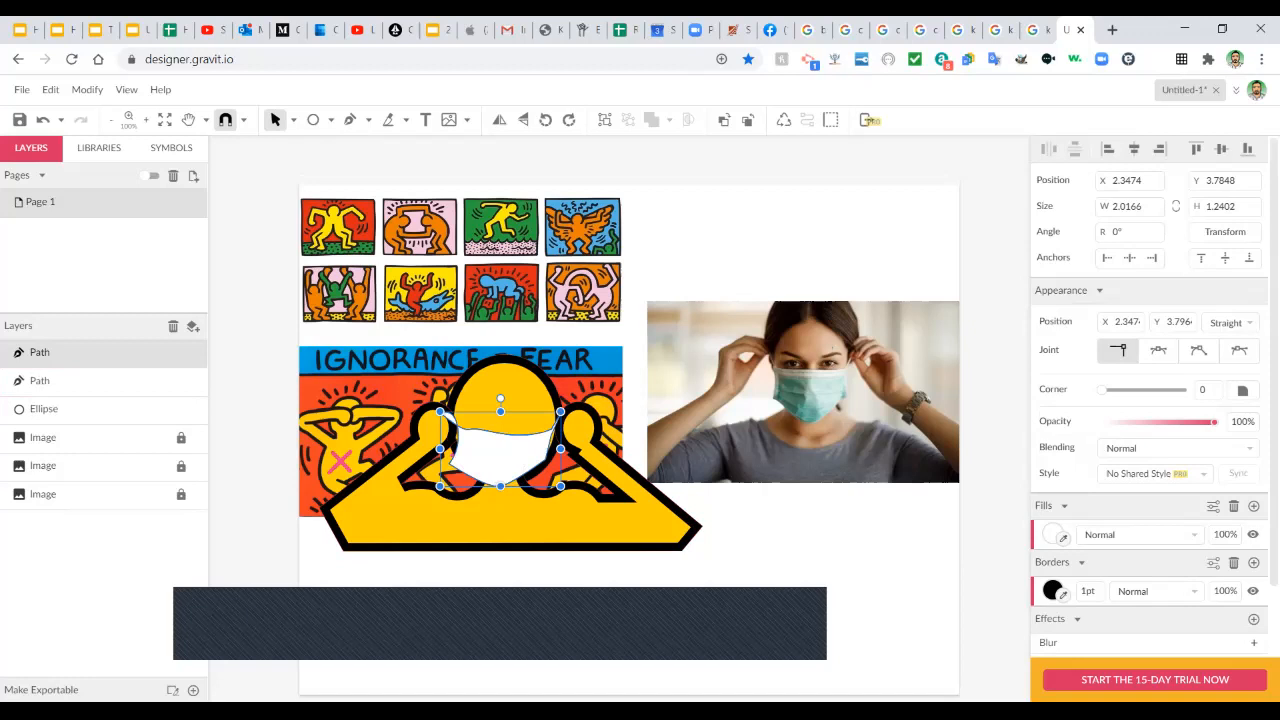
{"action": "double_click", "coordinate": [1088, 591]}
{"action": "type", "text": "10"}
{"action": "key", "text": "Return"}
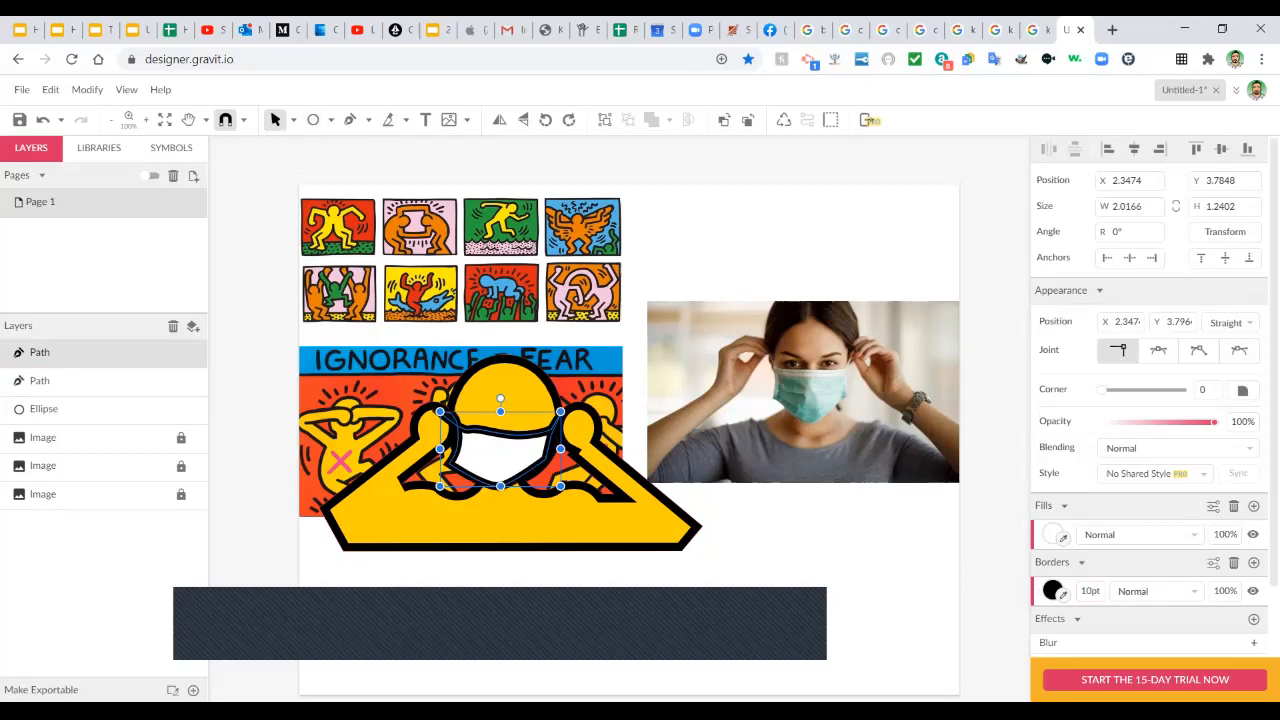
Reshape the mask's nodes so its left curve and right point fit the face.
{"action": "left_click", "coordinate": [294, 120]}
{"action": "left_click", "coordinate": [40, 380]}
{"action": "left_click", "coordinate": [40, 352]}
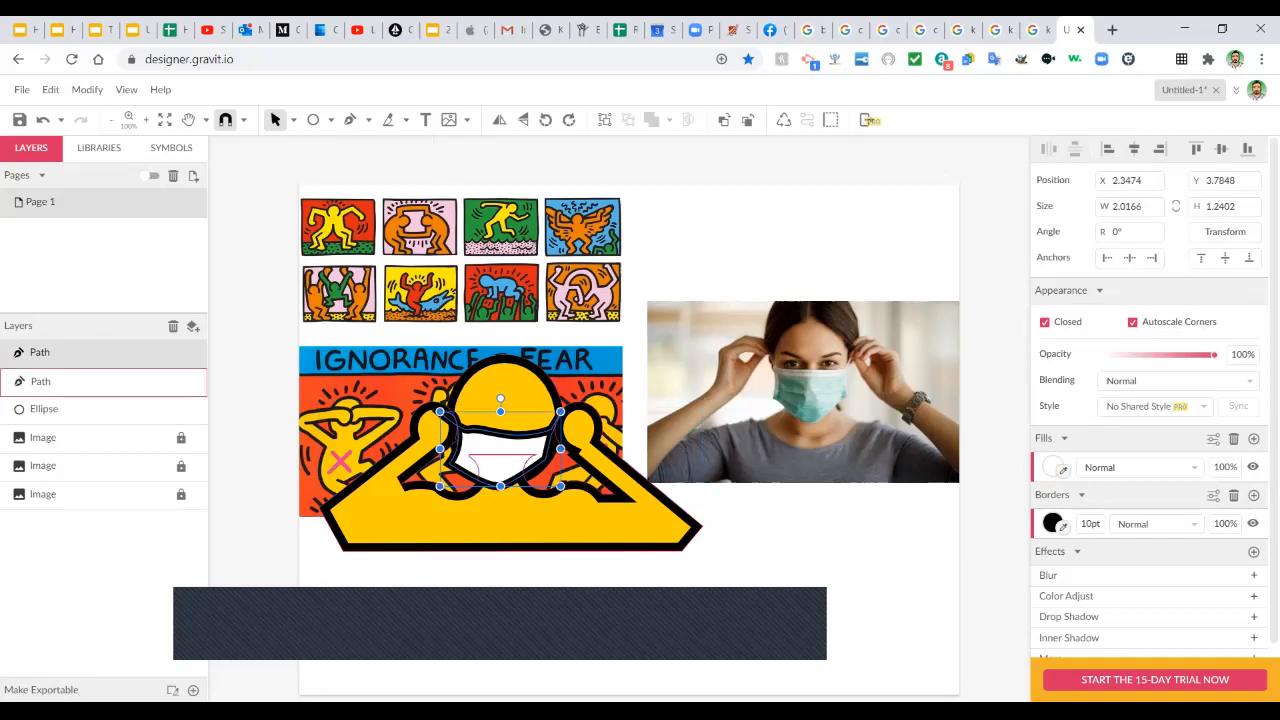
{"action": "double_click", "coordinate": [500, 515]}
{"action": "double_click", "coordinate": [482, 430]}
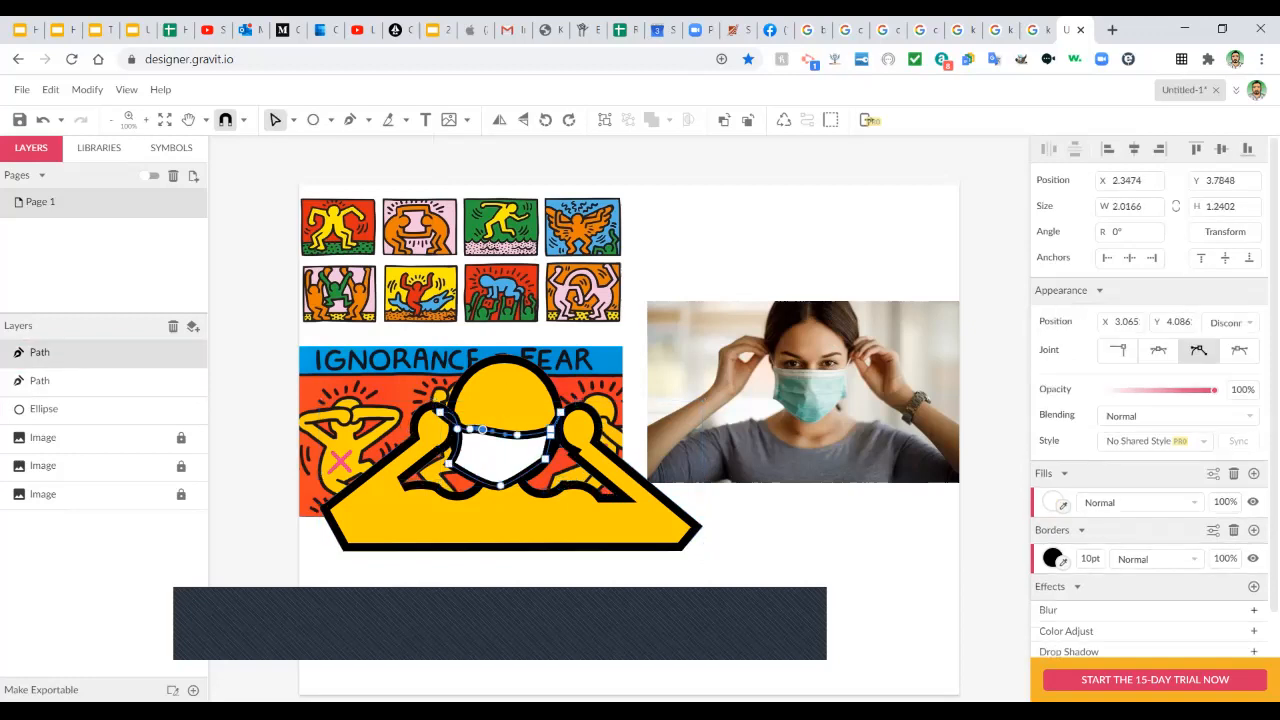
{"action": "left_click", "coordinate": [470, 430]}
{"action": "left_click", "coordinate": [457, 429]}
{"action": "left_click_drag", "start_coordinate": [457, 429], "coordinate": [461, 424]}
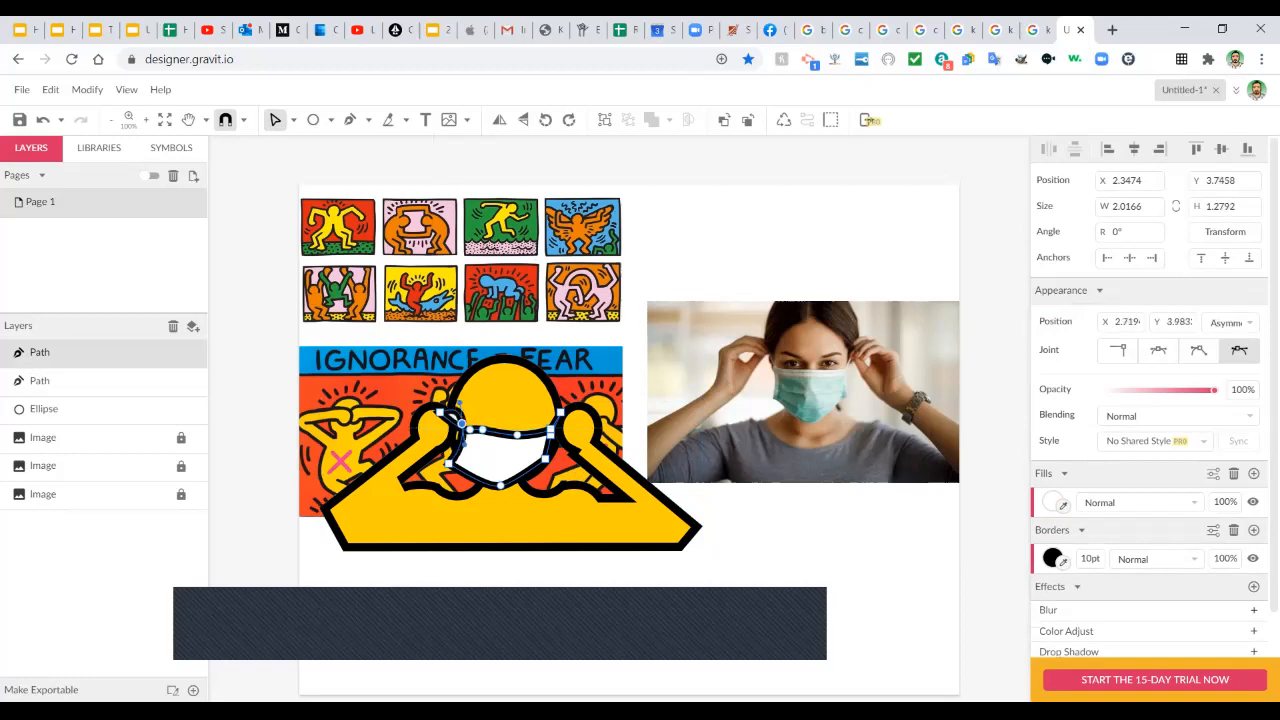
{"action": "left_click", "coordinate": [461, 424]}
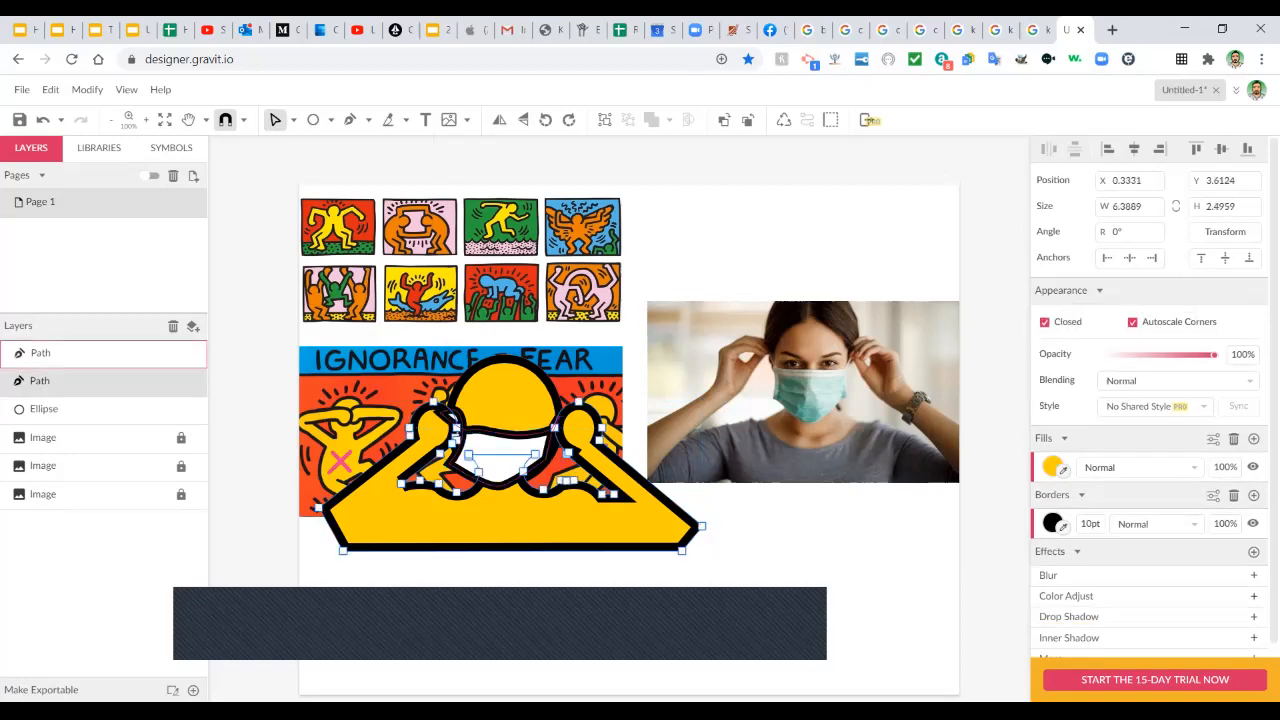
{"action": "left_click", "coordinate": [453, 458]}
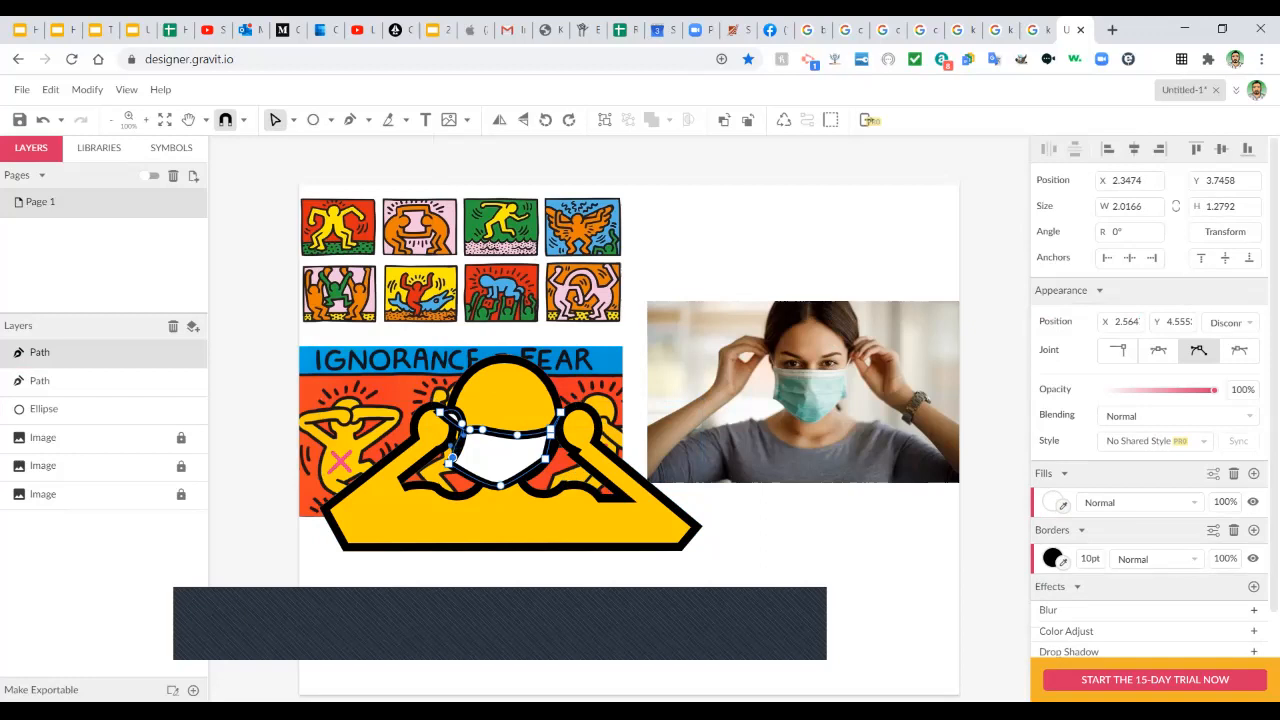
{"action": "mouse_move", "coordinate": [452, 447]}
{"action": "left_mouse_down"}
{"action": "mouse_move", "coordinate": [462, 425]}
{"action": "mouse_move", "coordinate": [461, 467]}
{"action": "left_mouse_up"}
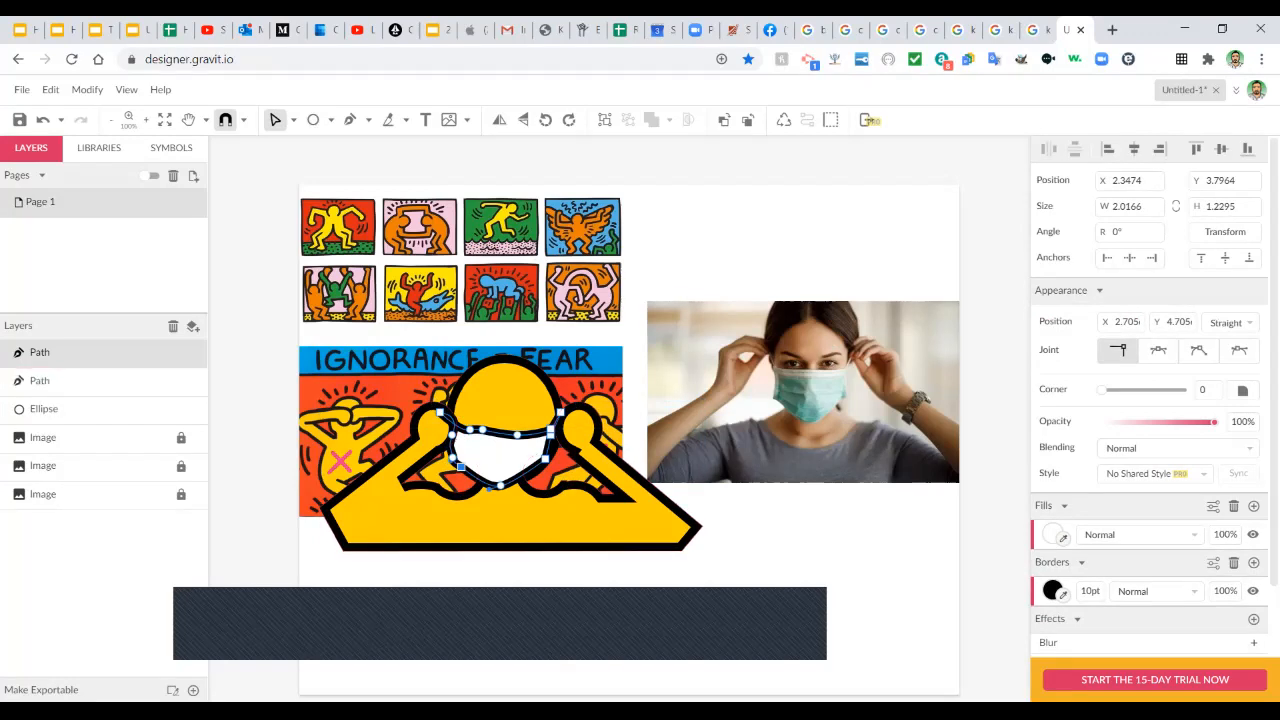
{"action": "mouse_move", "coordinate": [550, 435]}
{"action": "left_mouse_down"}
{"action": "mouse_move", "coordinate": [548, 421]}
{"action": "mouse_move", "coordinate": [555, 440]}
{"action": "left_mouse_up"}
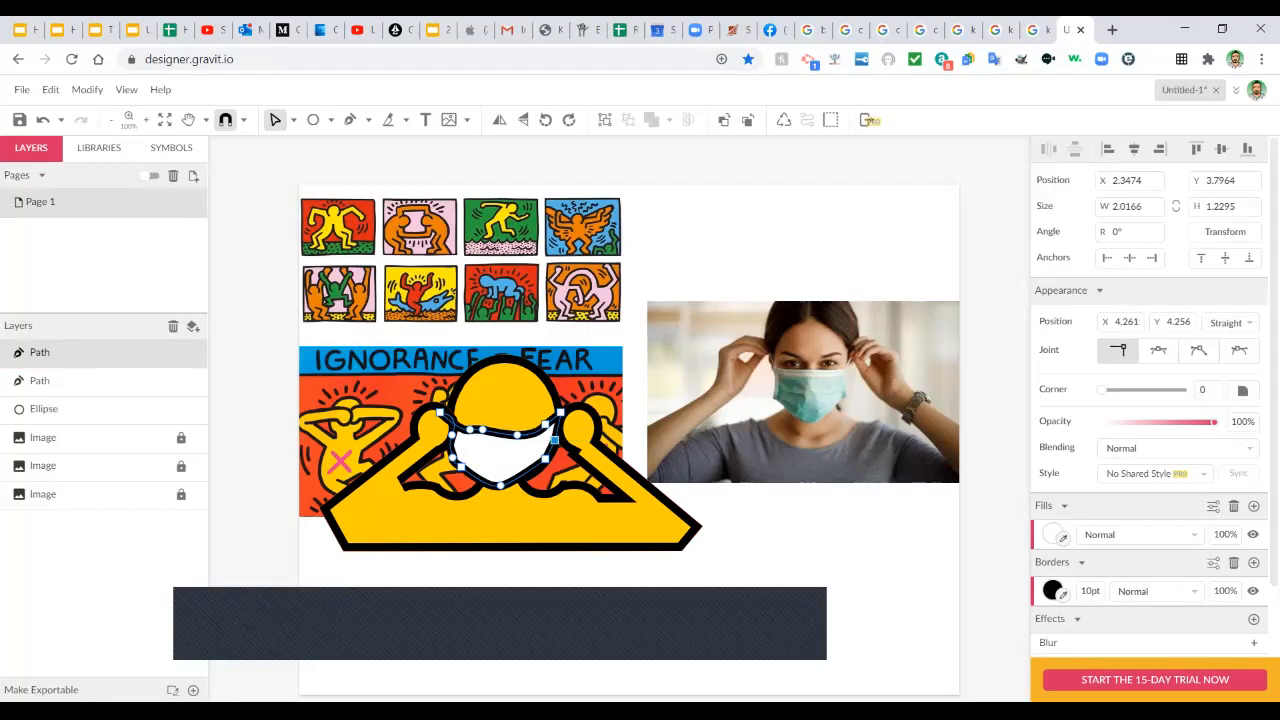
Delete two stray nodes from the yellow body path.
{"action": "left_click", "coordinate": [578, 432]}
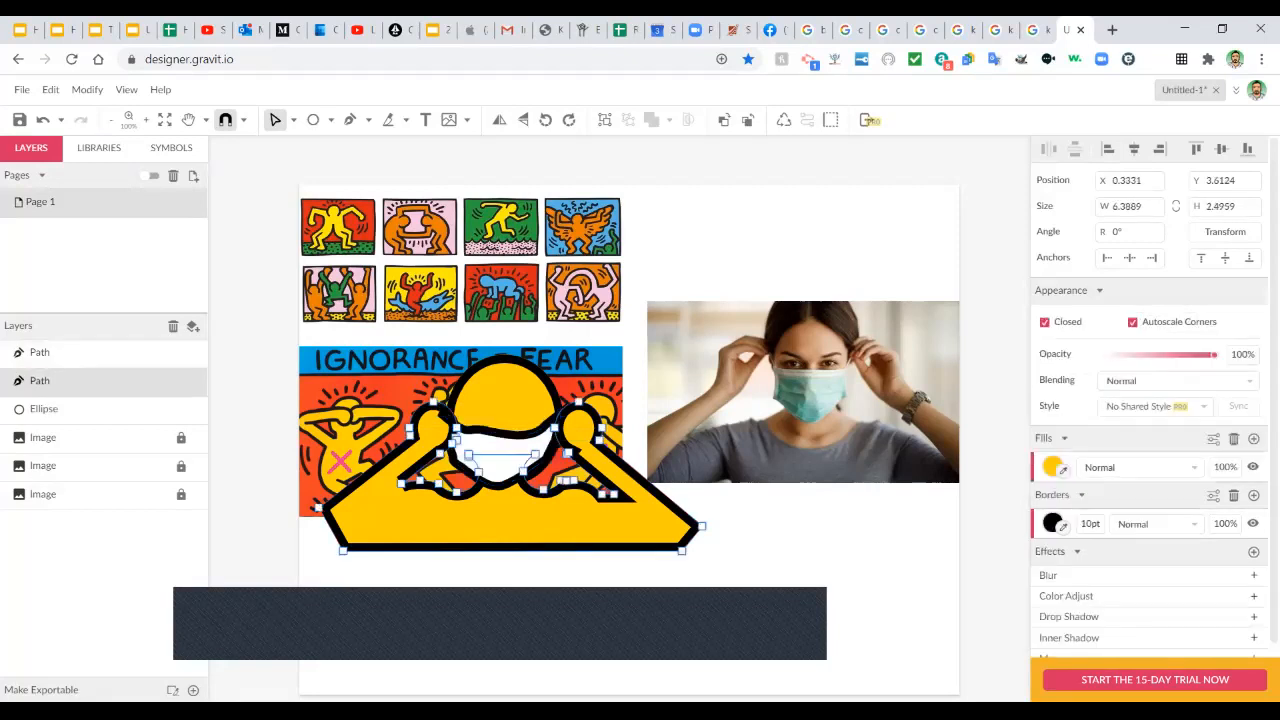
{"action": "left_click", "coordinate": [561, 481]}
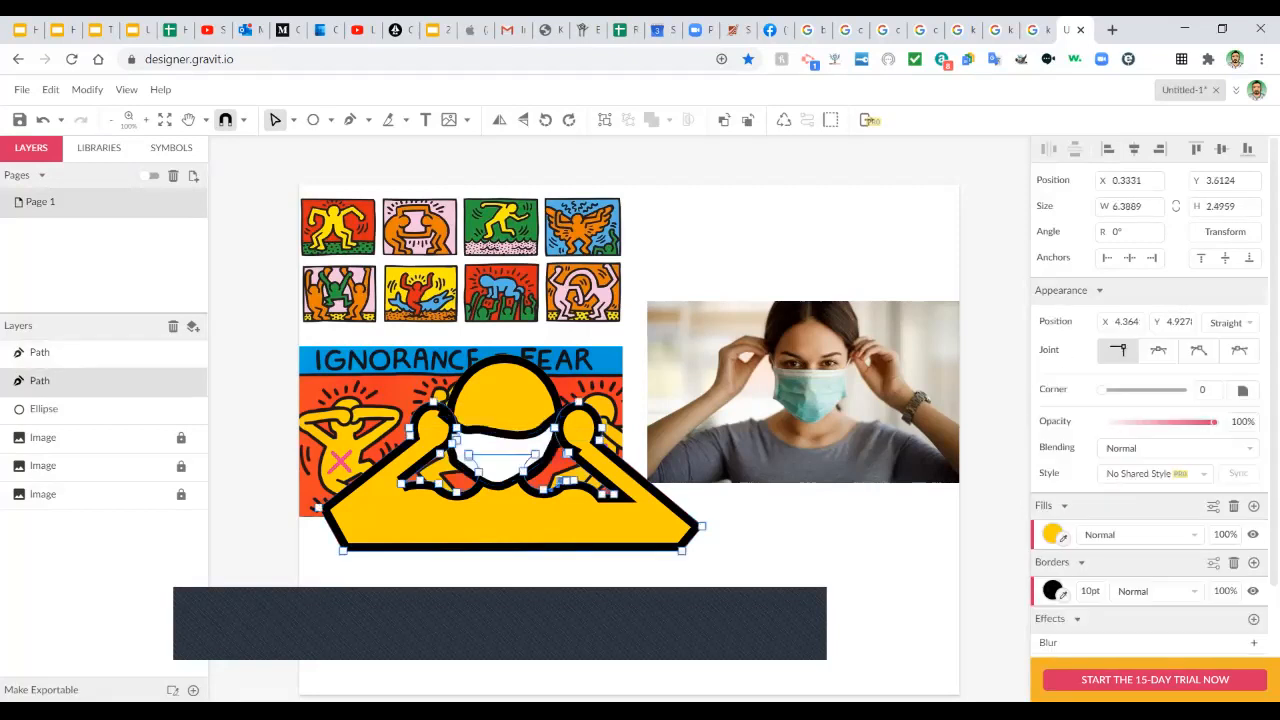
{"action": "key", "text": "Delete"}
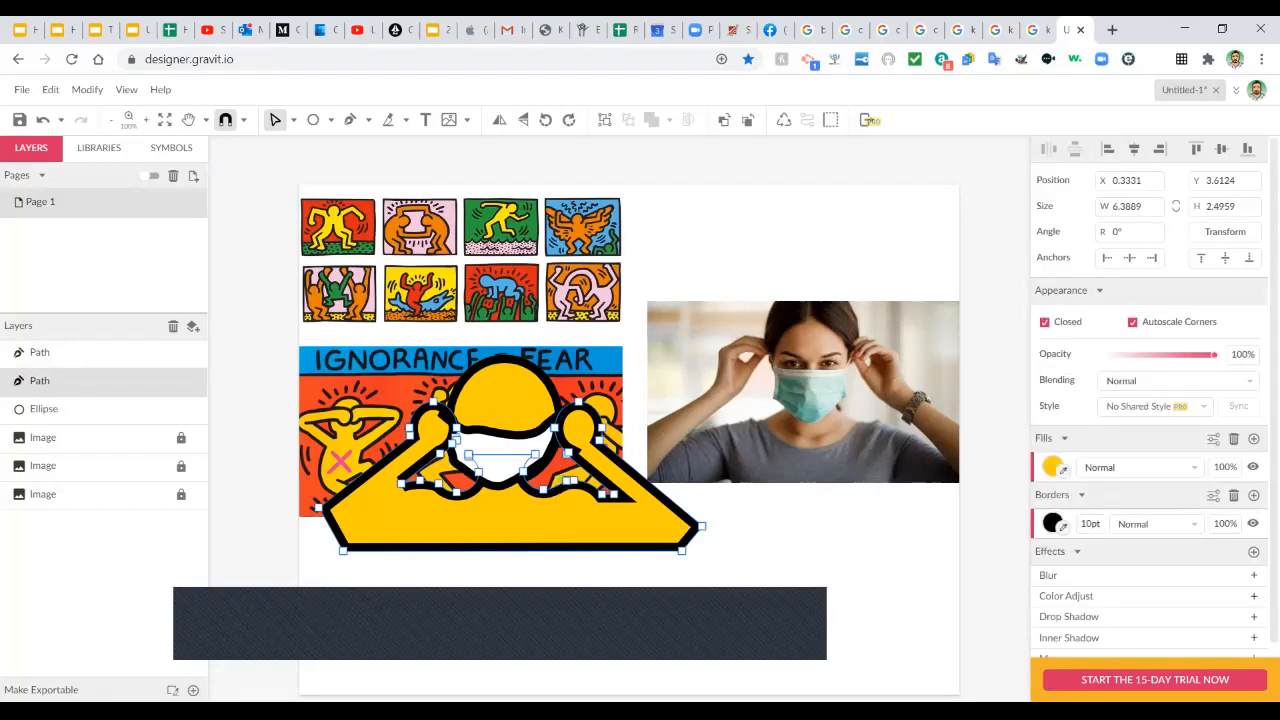
{"action": "key", "text": "Escape"}
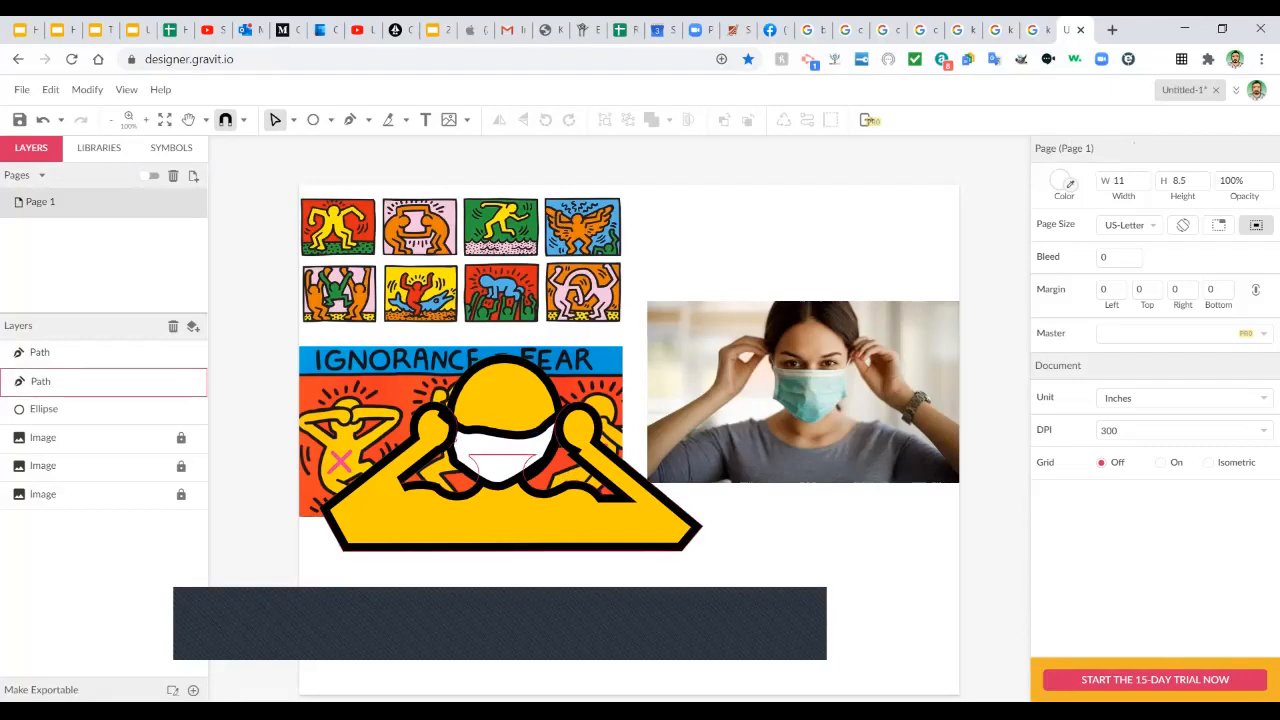
{"action": "left_click", "coordinate": [510, 521]}
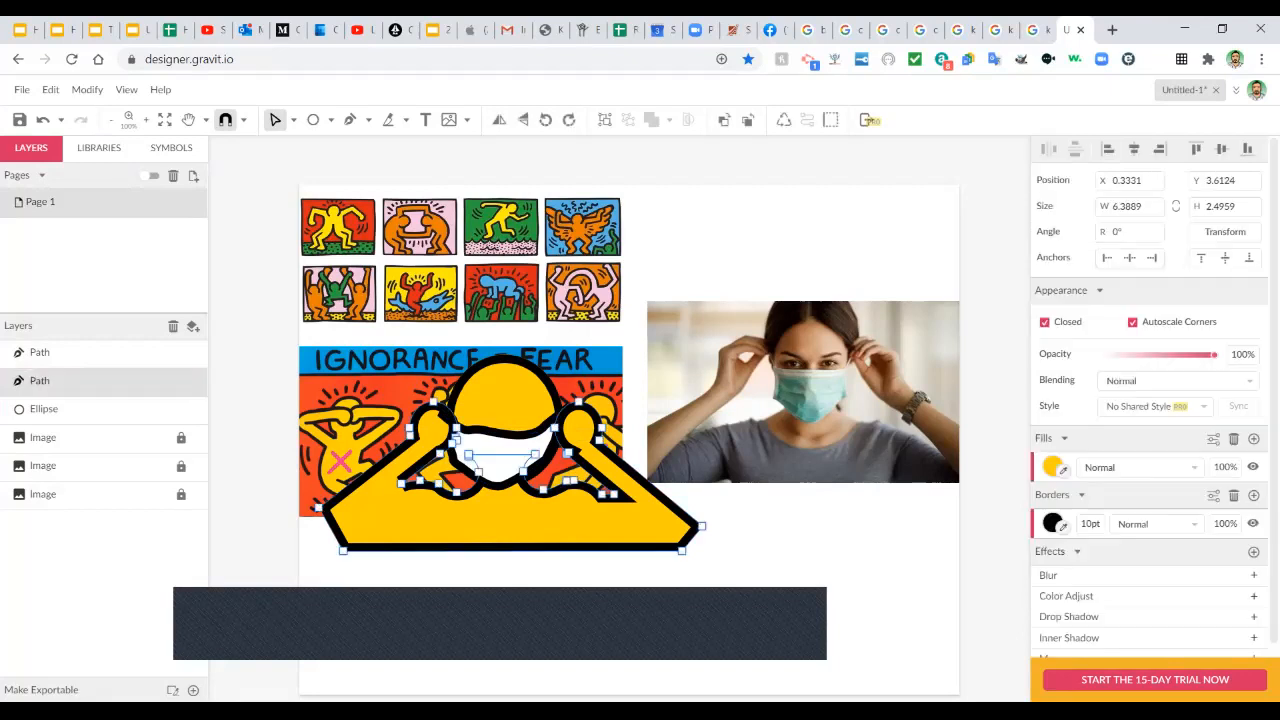
{"action": "left_click", "coordinate": [438, 484]}
{"action": "key", "text": "Delete"}
{"action": "key", "text": "Escape"}
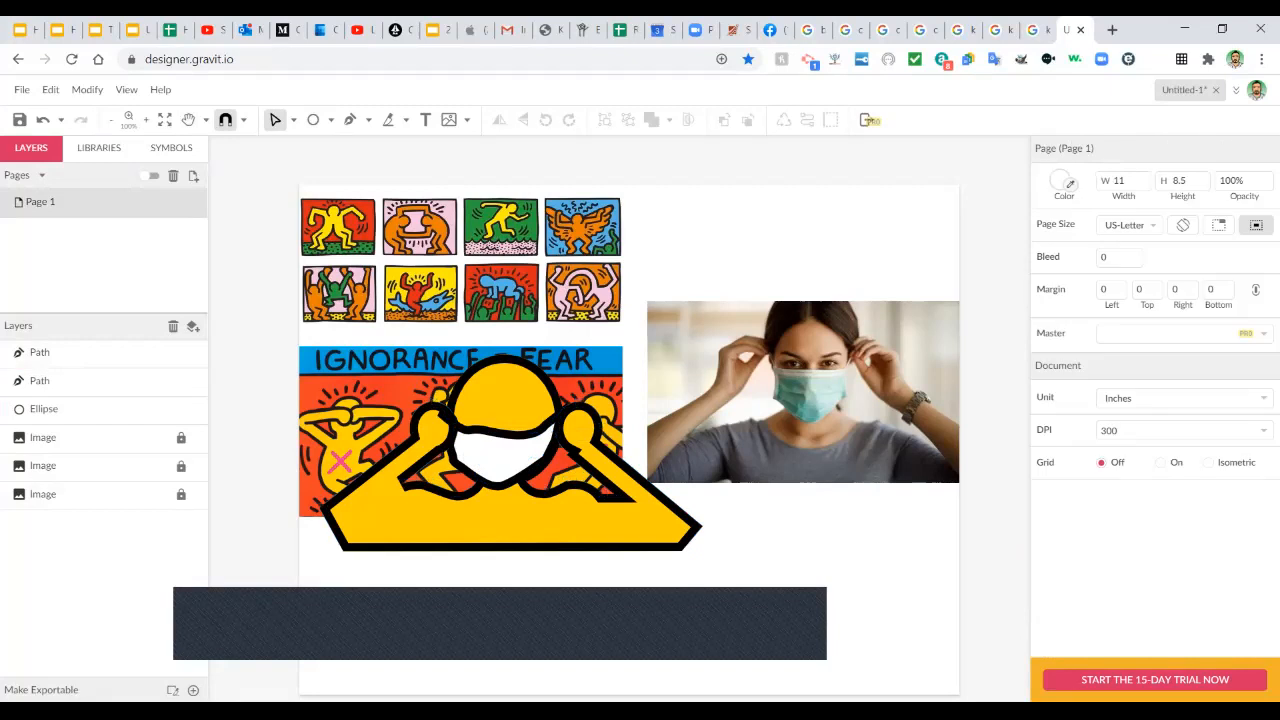
Move the yellow figure onto the photo, shrink it to fit the right edge, and group its parts.
{"action": "left_click", "coordinate": [294, 120]}
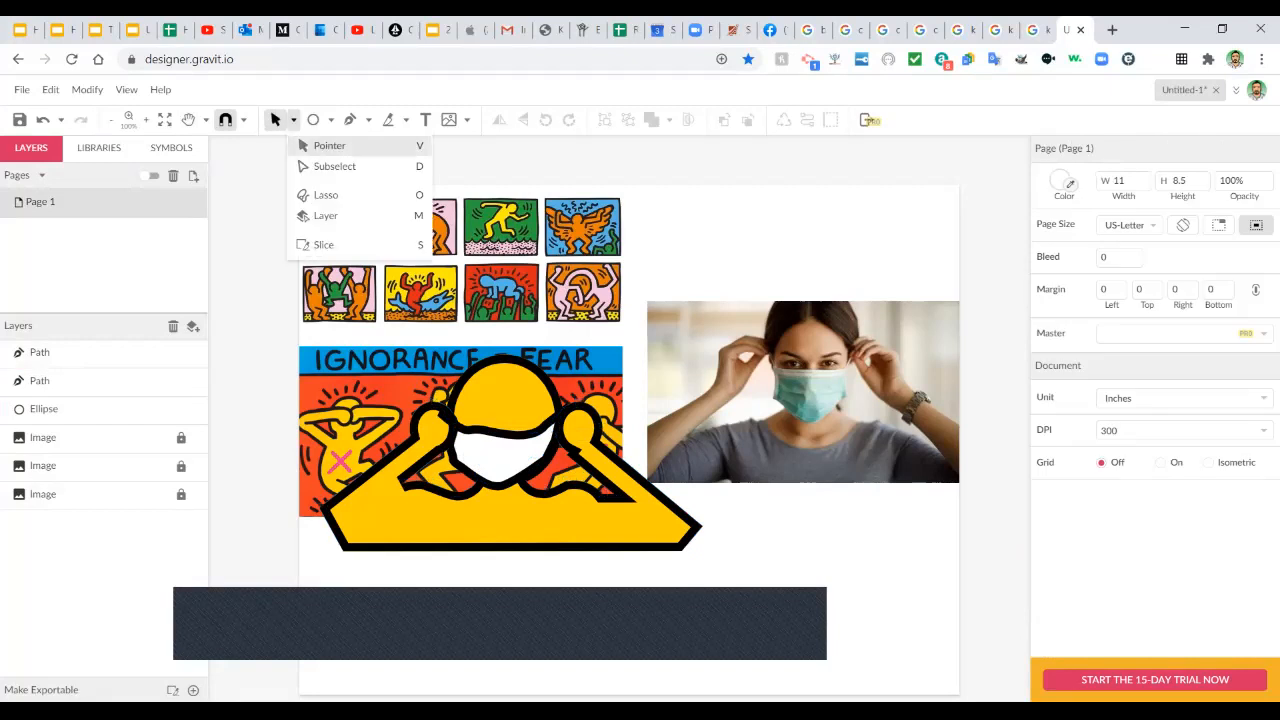
{"action": "left_click", "coordinate": [328, 146]}
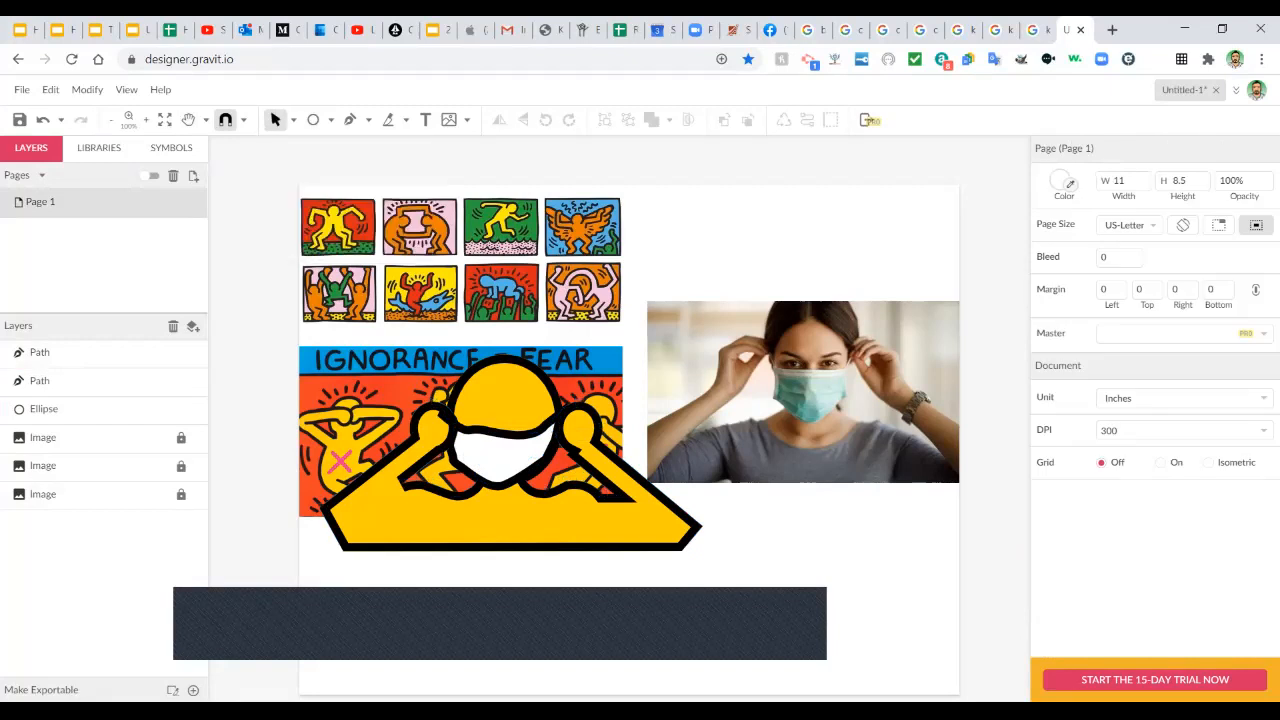
{"action": "left_click_drag", "start_coordinate": [302, 342], "coordinate": [726, 560]}
{"action": "left_click_drag", "start_coordinate": [510, 480], "coordinate": [787, 408]}
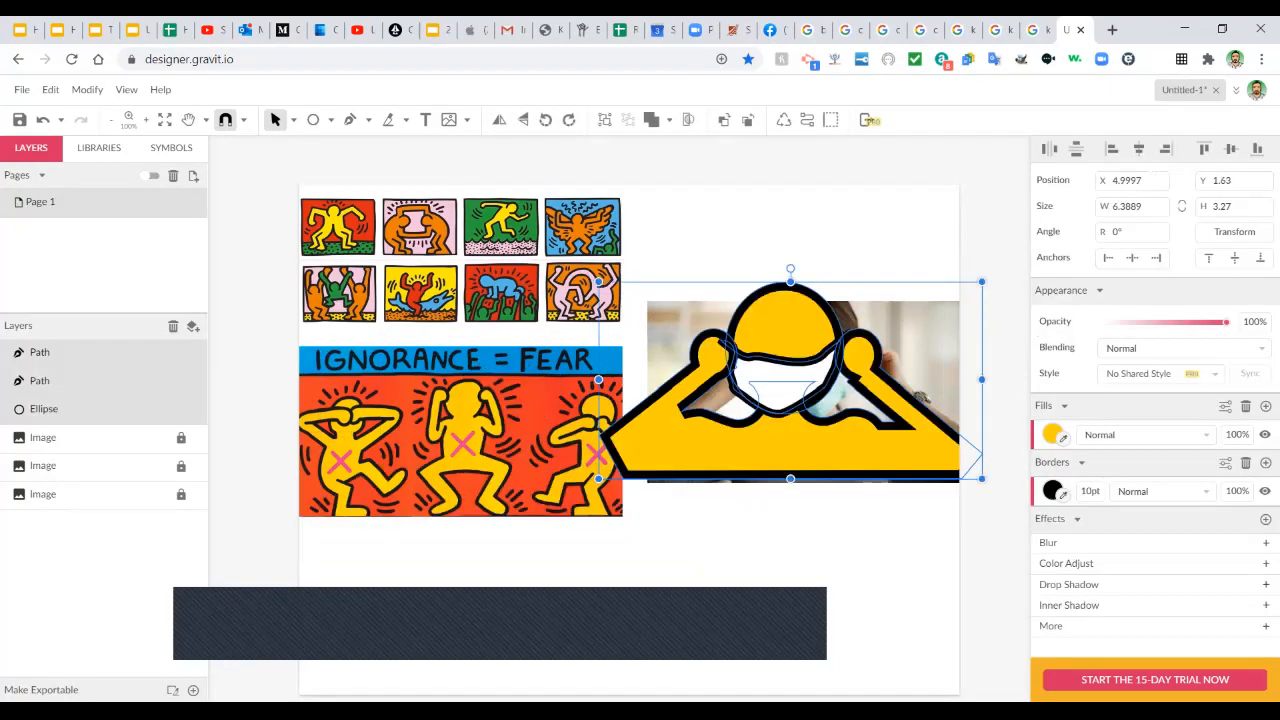
{"action": "left_click_drag", "start_coordinate": [982, 282], "coordinate": [937, 304]}
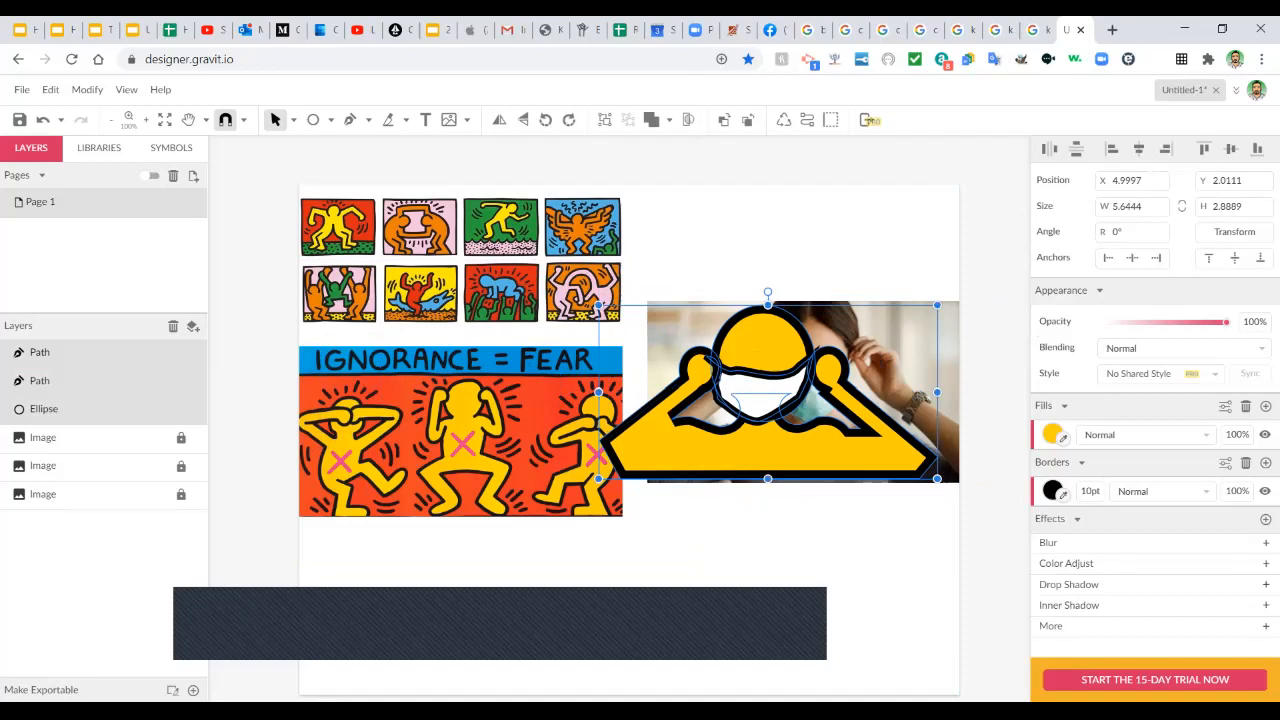
{"action": "left_click_drag", "start_coordinate": [599, 305], "coordinate": [616, 314]}
{"action": "left_click_drag", "start_coordinate": [745, 442], "coordinate": [767, 462]}
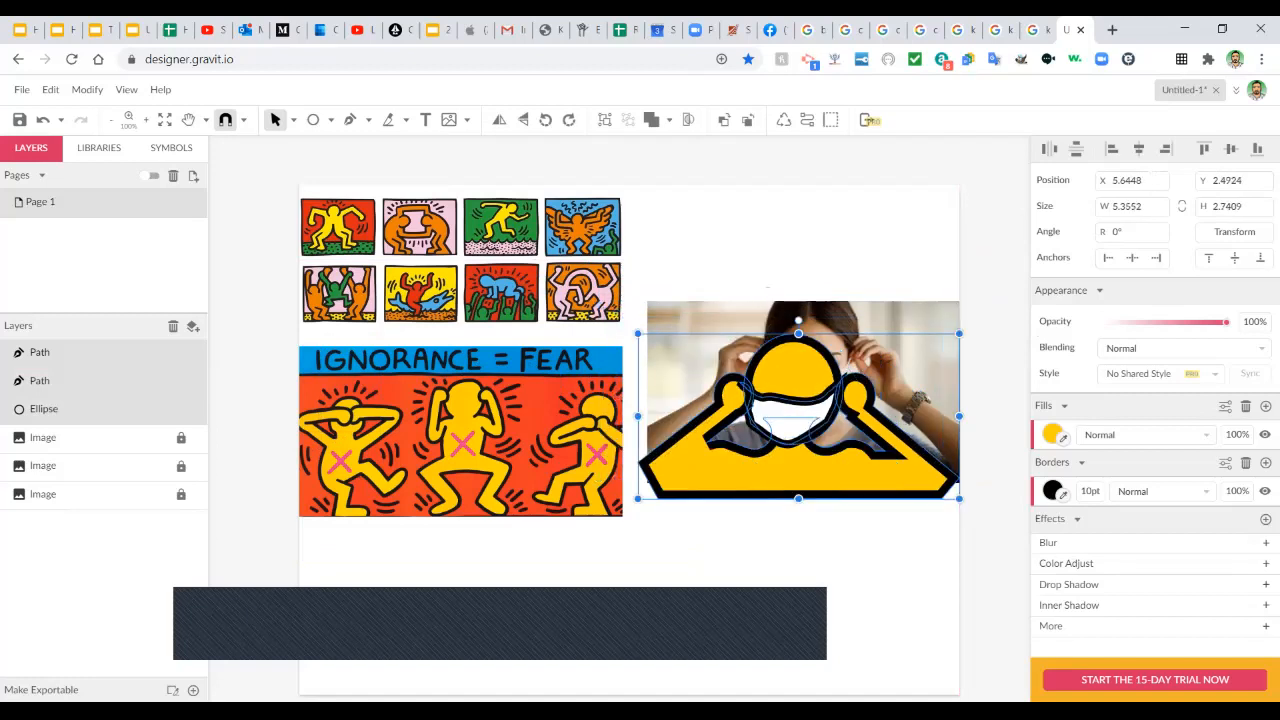
{"action": "right_click", "coordinate": [813, 224]}
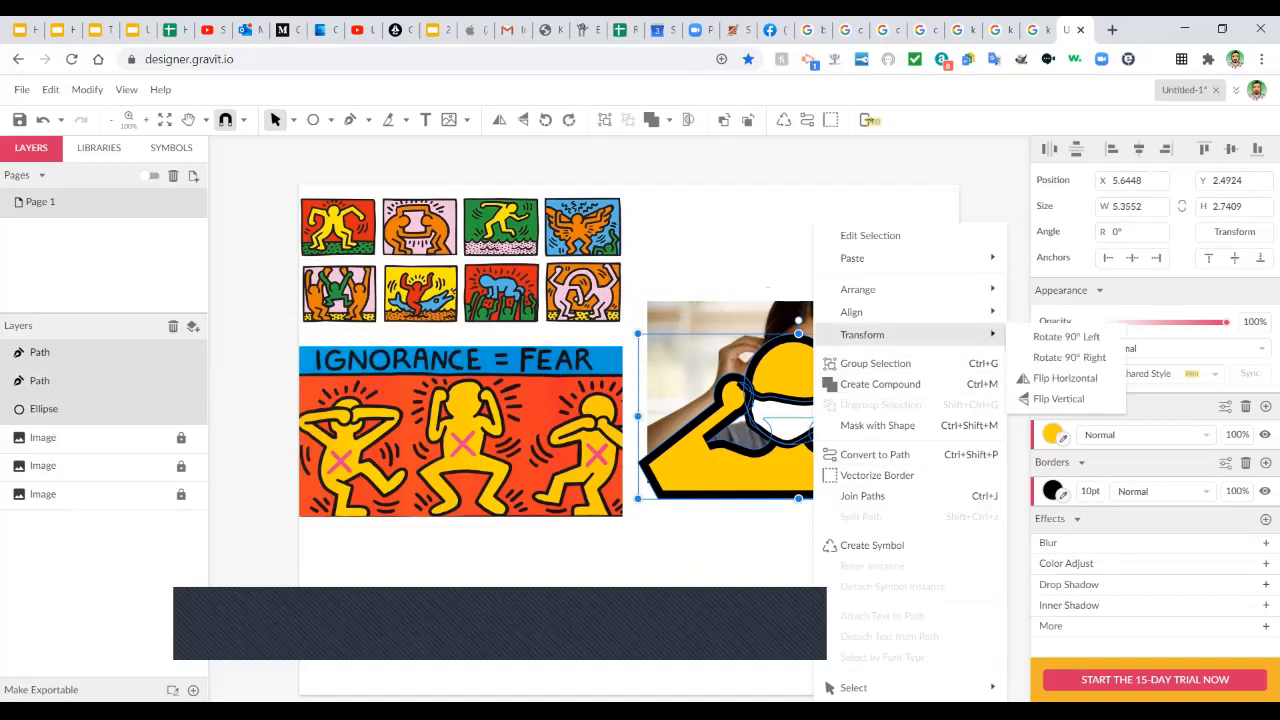
{"action": "left_click", "coordinate": [875, 363]}
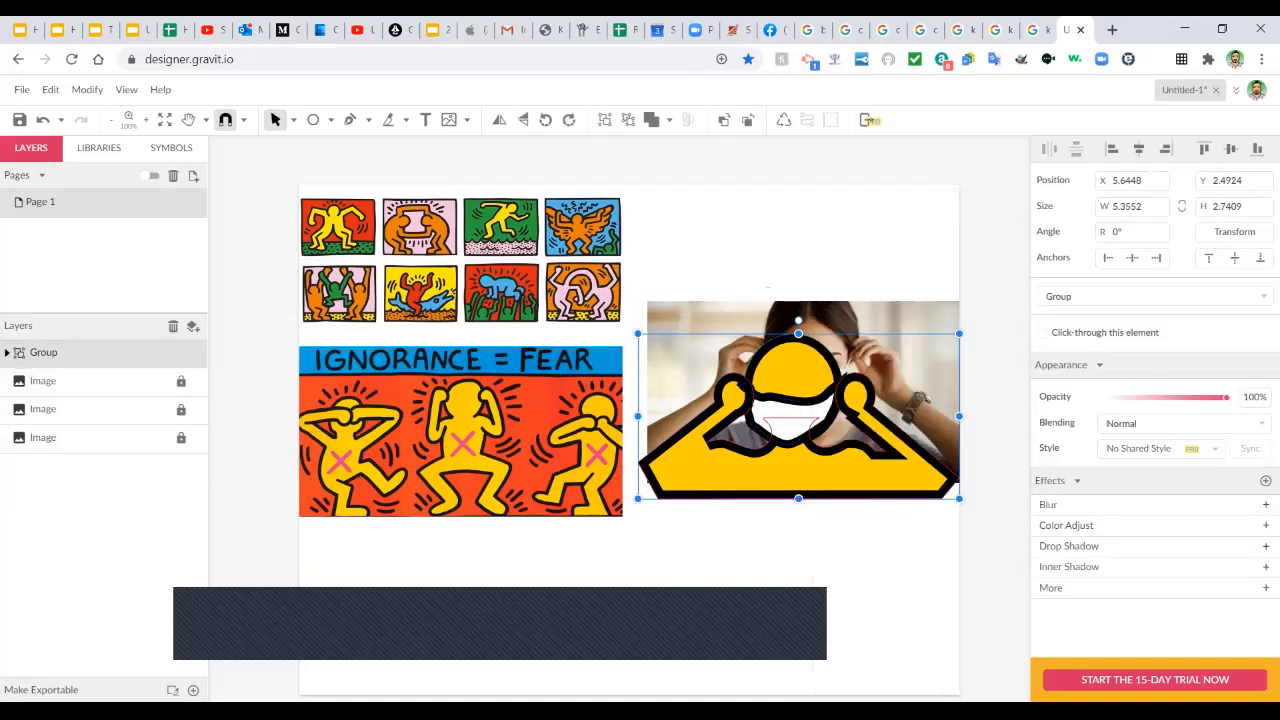
Draw a rectangle over the photo.
{"action": "left_click", "coordinate": [331, 120]}
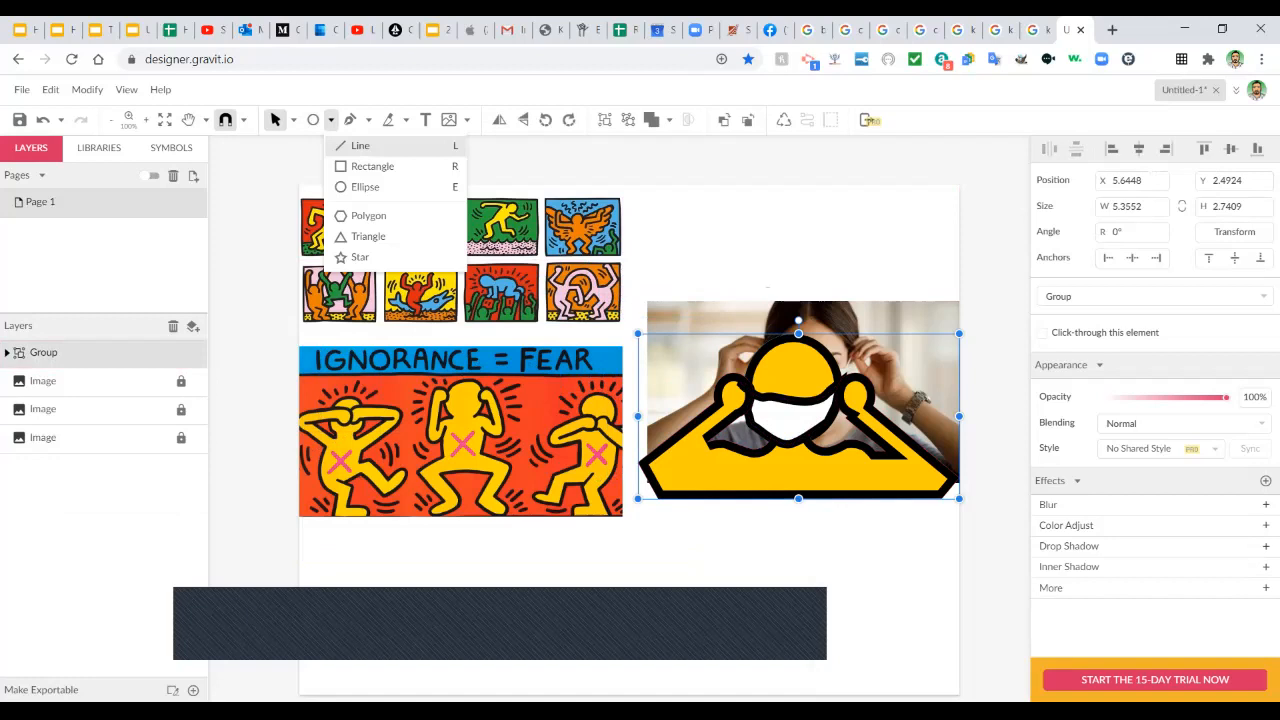
{"action": "left_click", "coordinate": [372, 166]}
{"action": "mouse_move", "coordinate": [638, 301]}
{"action": "left_mouse_down"}
{"action": "mouse_move", "coordinate": [697, 377]}
{"action": "mouse_move", "coordinate": [957, 538]}
{"action": "mouse_move", "coordinate": [956, 500]}
{"action": "mouse_move", "coordinate": [943, 497]}
{"action": "left_mouse_up"}
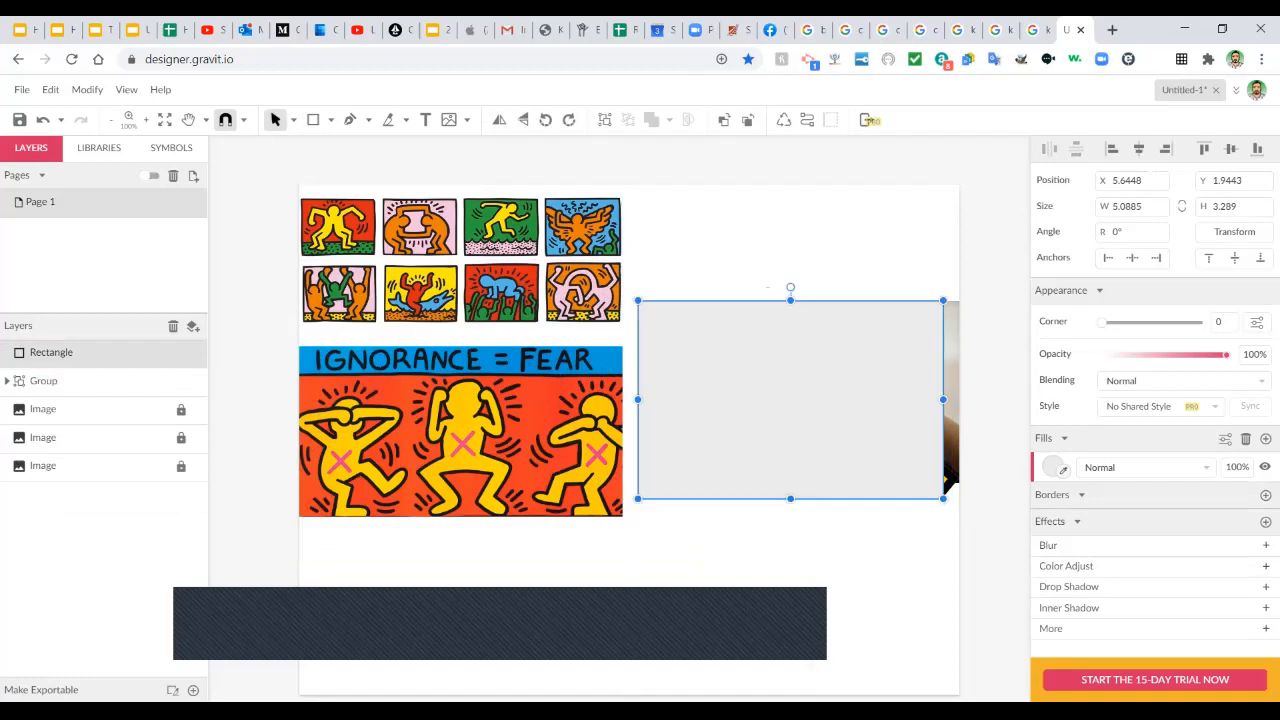
Narrow the rectangle from its left edge, then undo that change.
{"action": "left_click_drag", "start_coordinate": [638, 399], "coordinate": [647, 399]}
{"action": "left_click", "coordinate": [632, 440]}
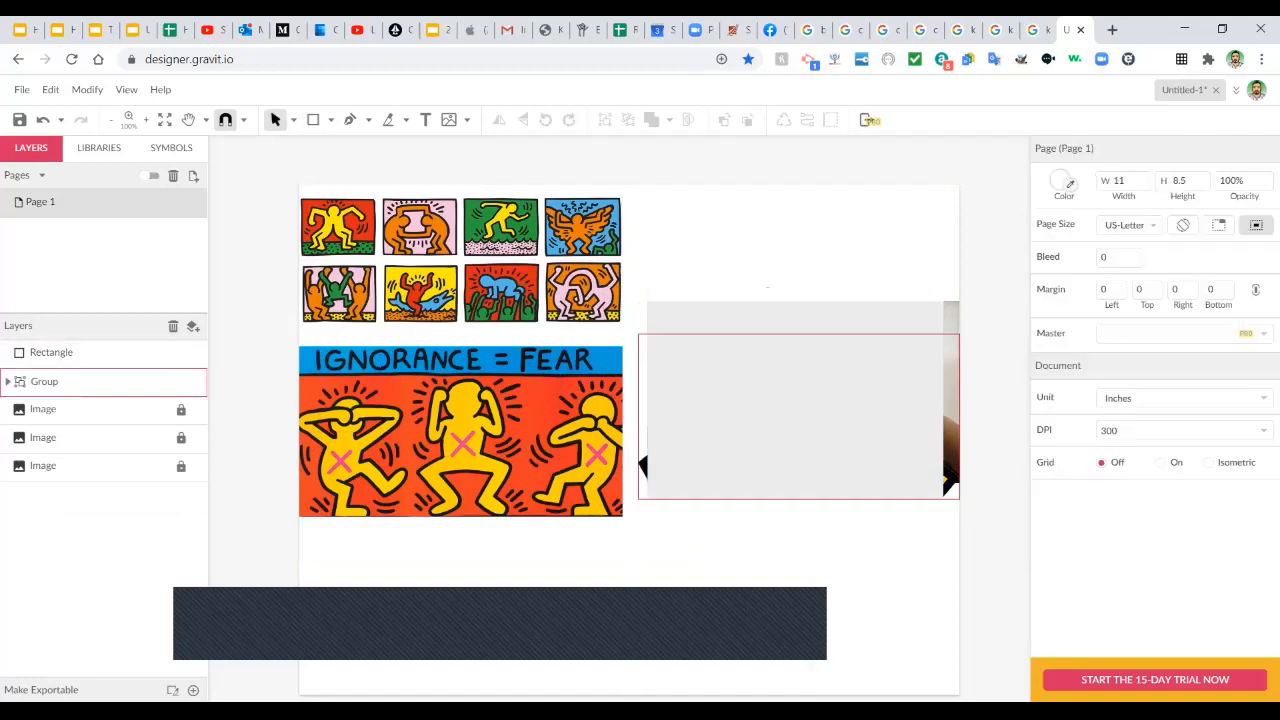
{"action": "left_click", "coordinate": [643, 464]}
{"action": "left_click", "coordinate": [51, 352]}
{"action": "key", "text": "ctrl+z"}
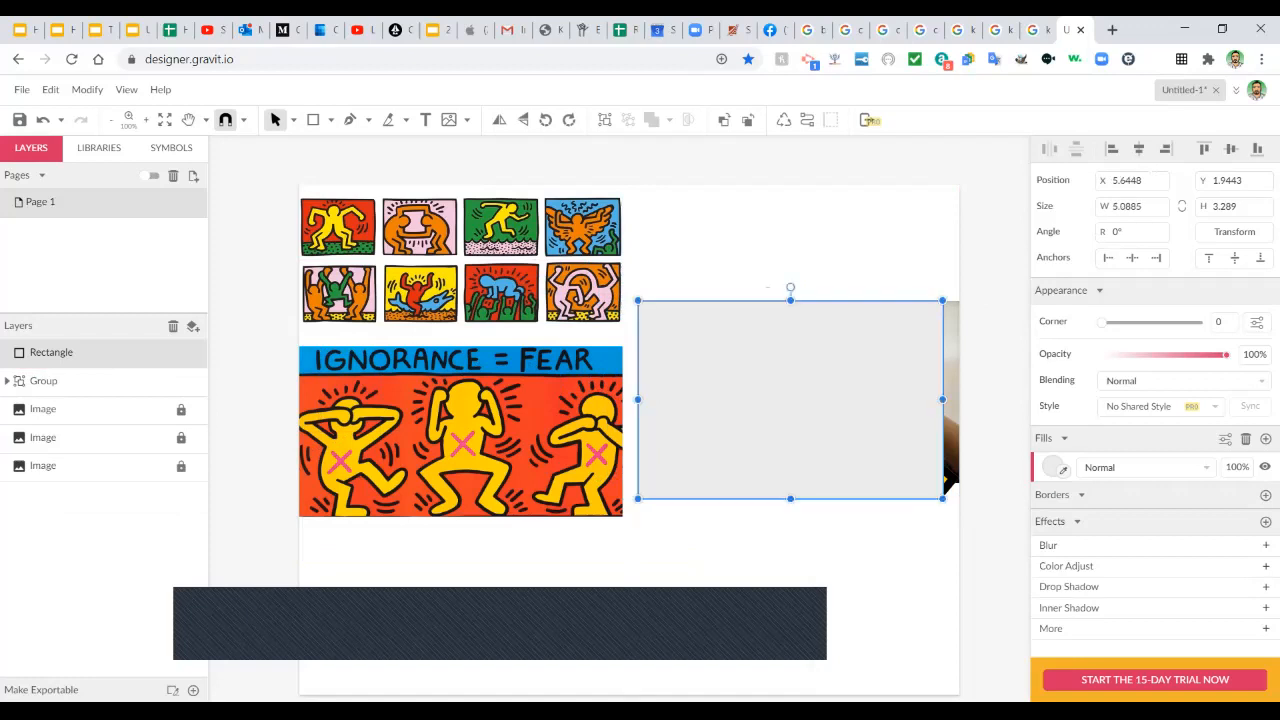
Bring a path inside the figure group forward one stacking level.
{"action": "left_click", "coordinate": [948, 478]}
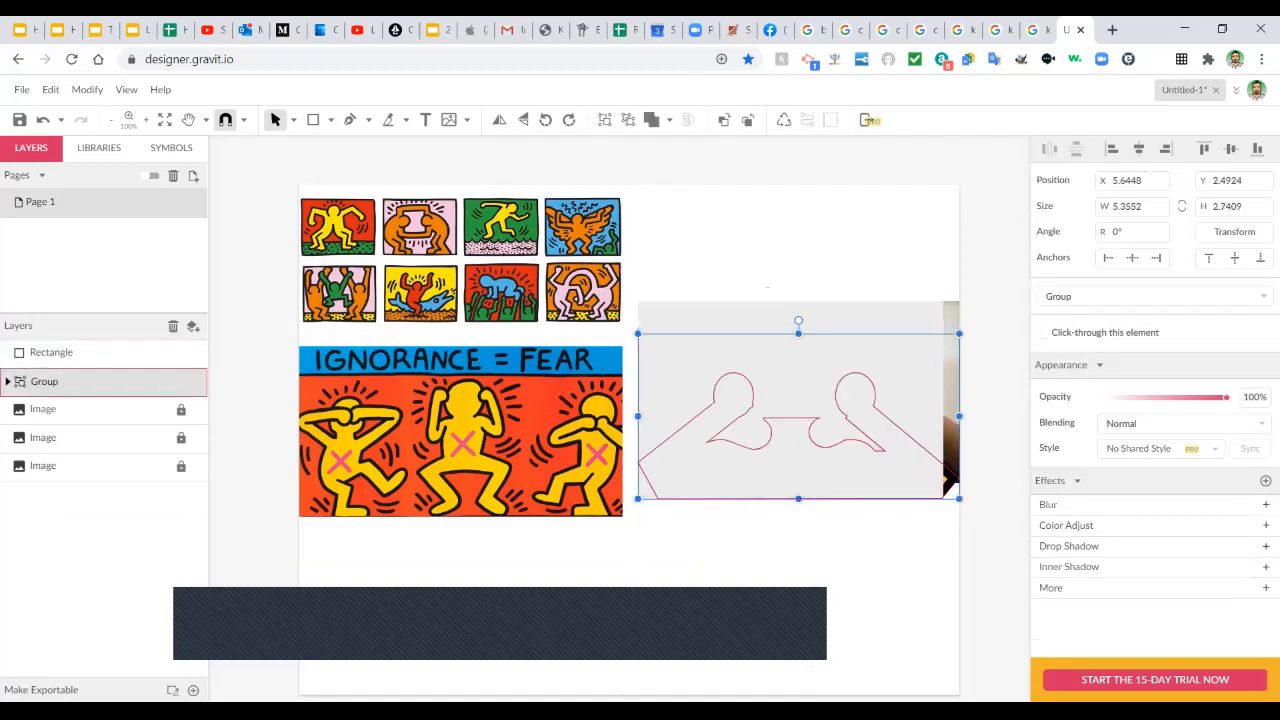
{"action": "double_click", "coordinate": [948, 478]}
{"action": "right_click", "coordinate": [948, 478]}
{"action": "mouse_move", "coordinate": [992, 289]}
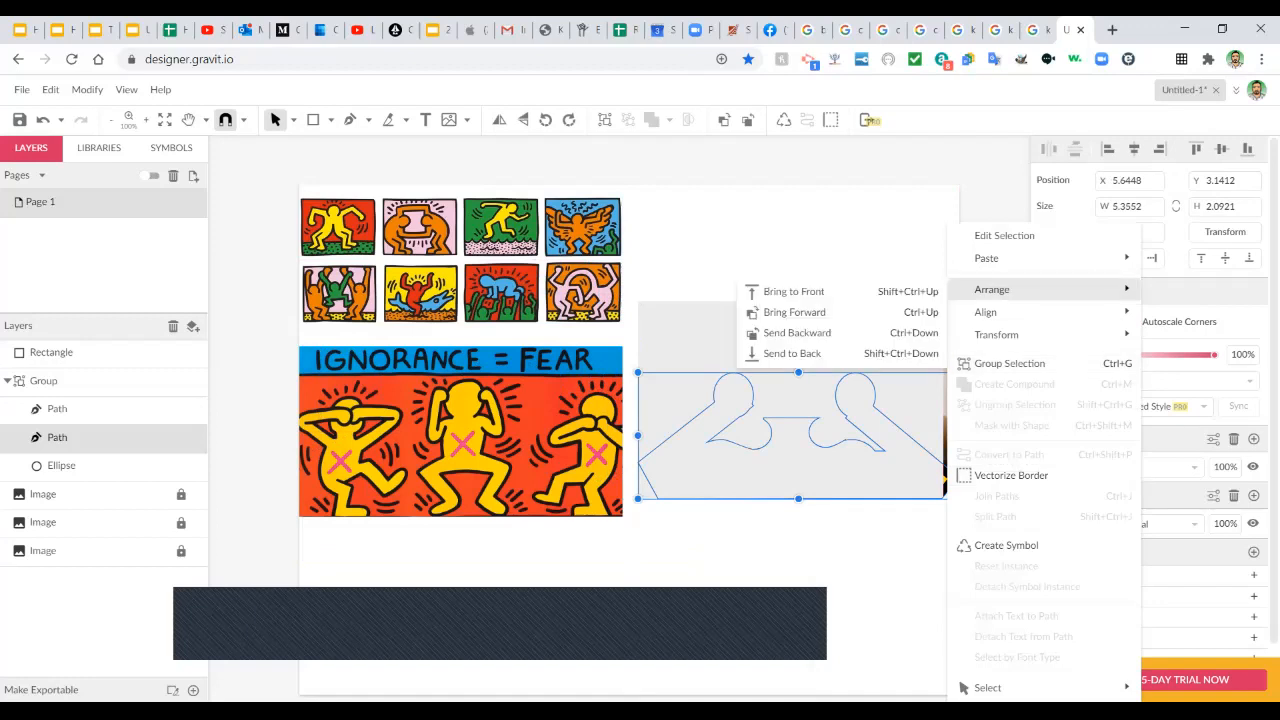
{"action": "mouse_move", "coordinate": [990, 312]}
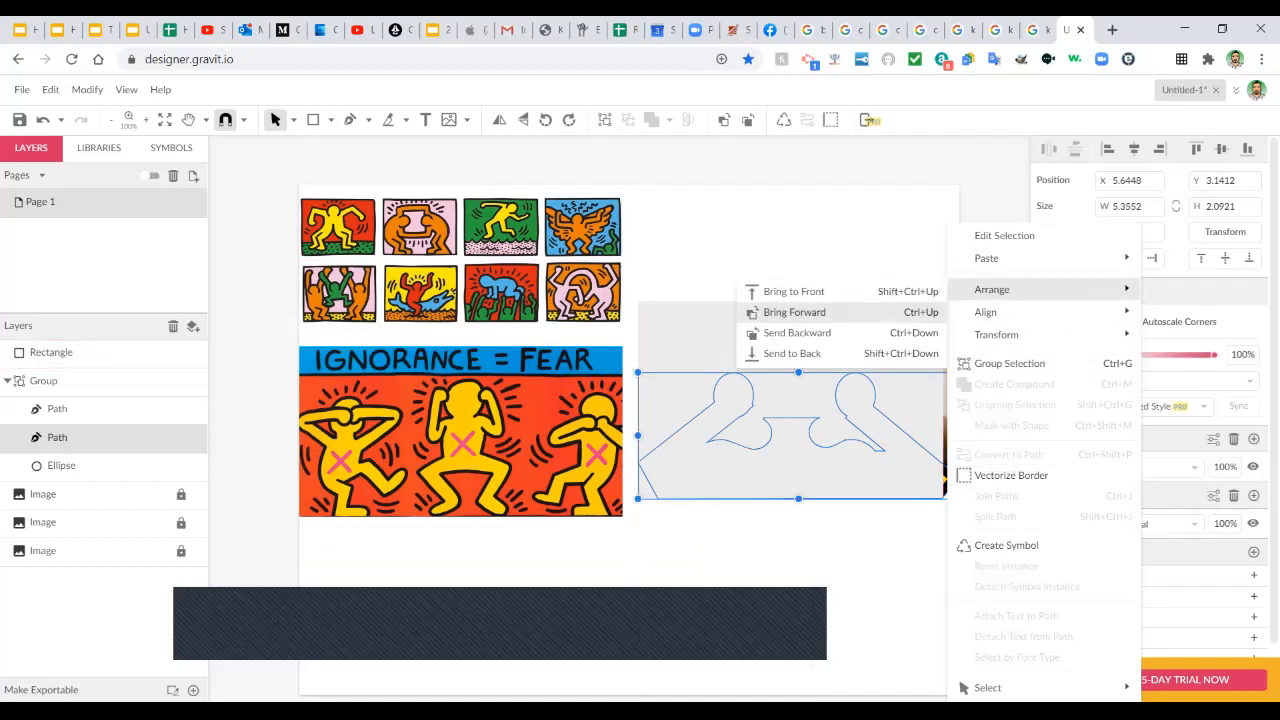
{"action": "left_click", "coordinate": [794, 312]}
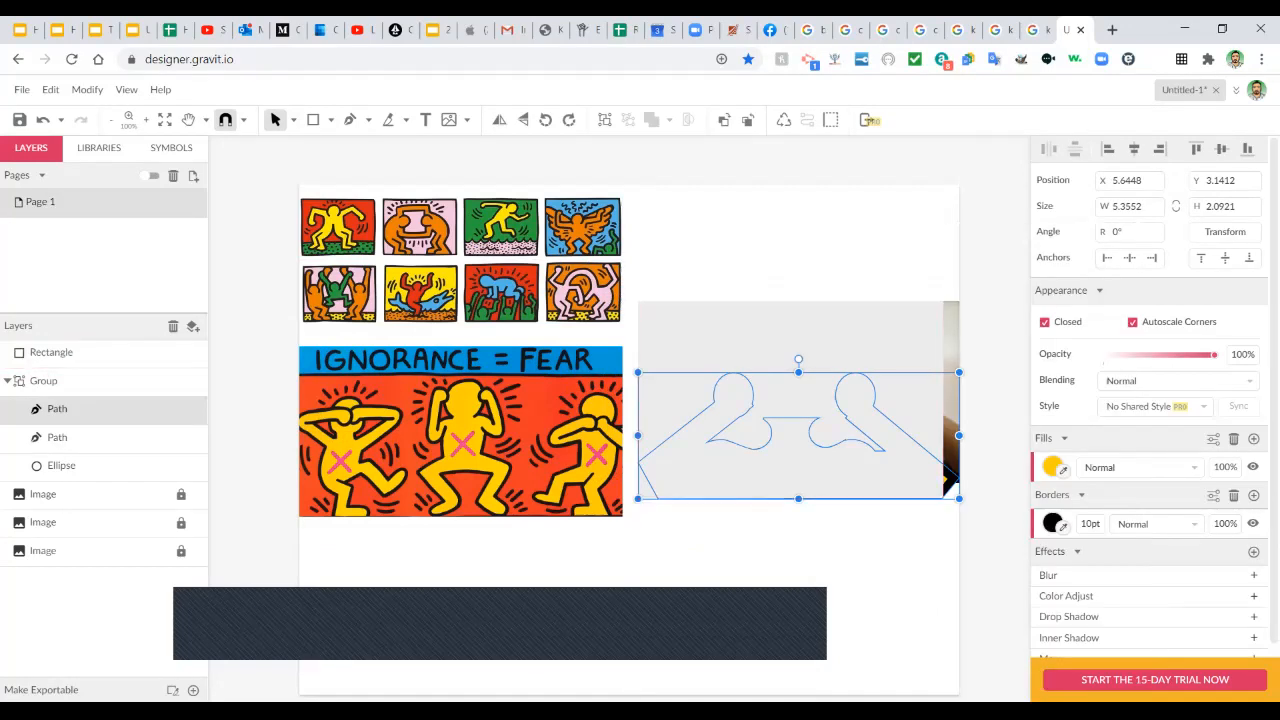
Send the grey rectangle behind everything.
{"action": "right_click", "coordinate": [951, 227]}
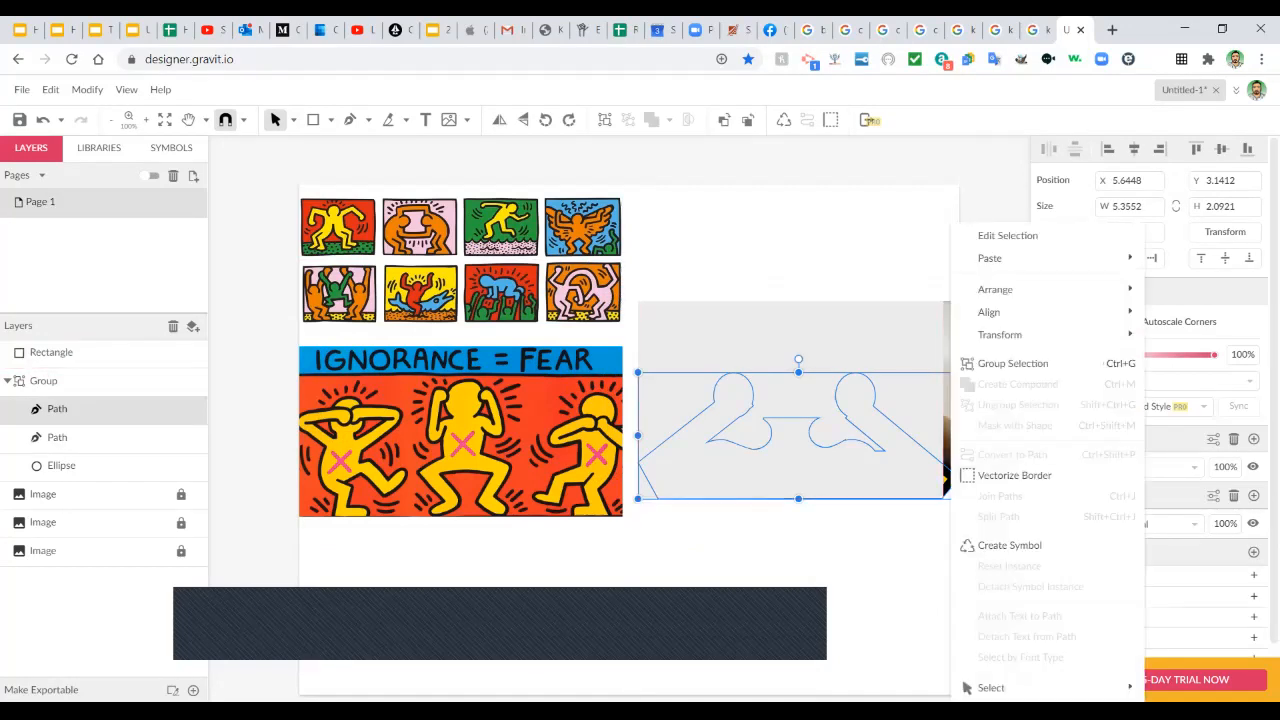
{"action": "mouse_move", "coordinate": [995, 289]}
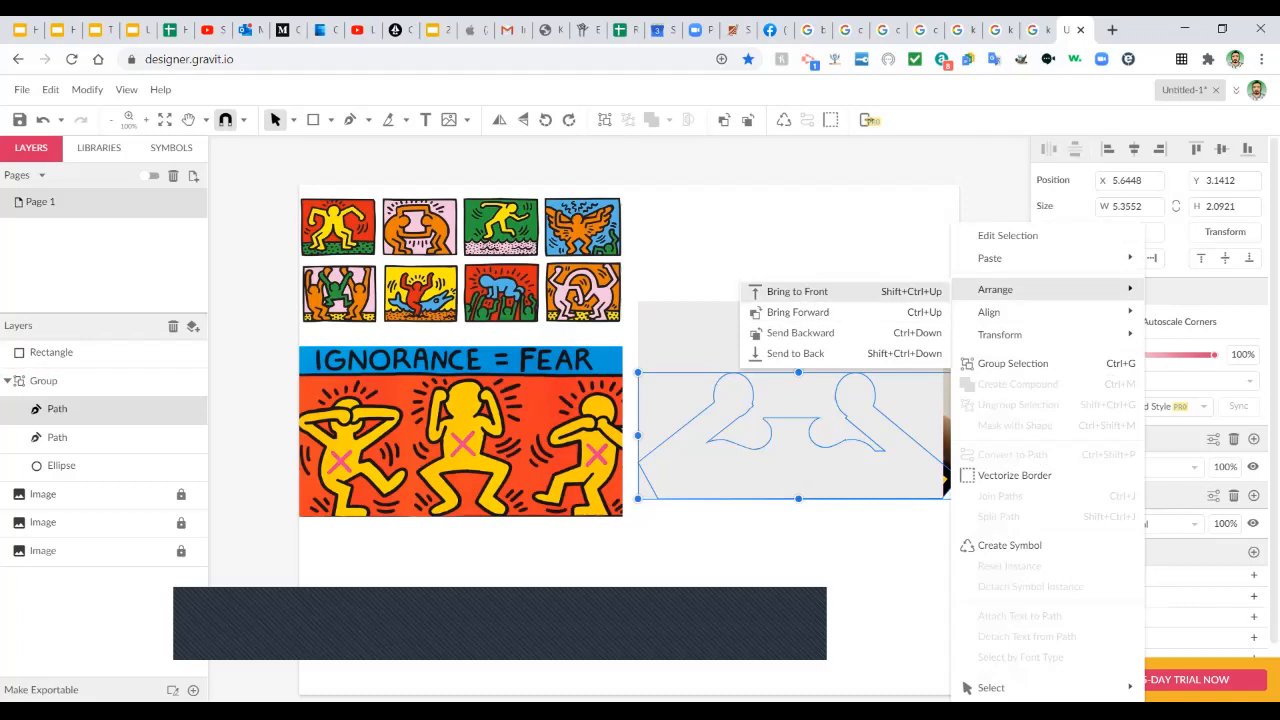
{"action": "left_click", "coordinate": [797, 291]}
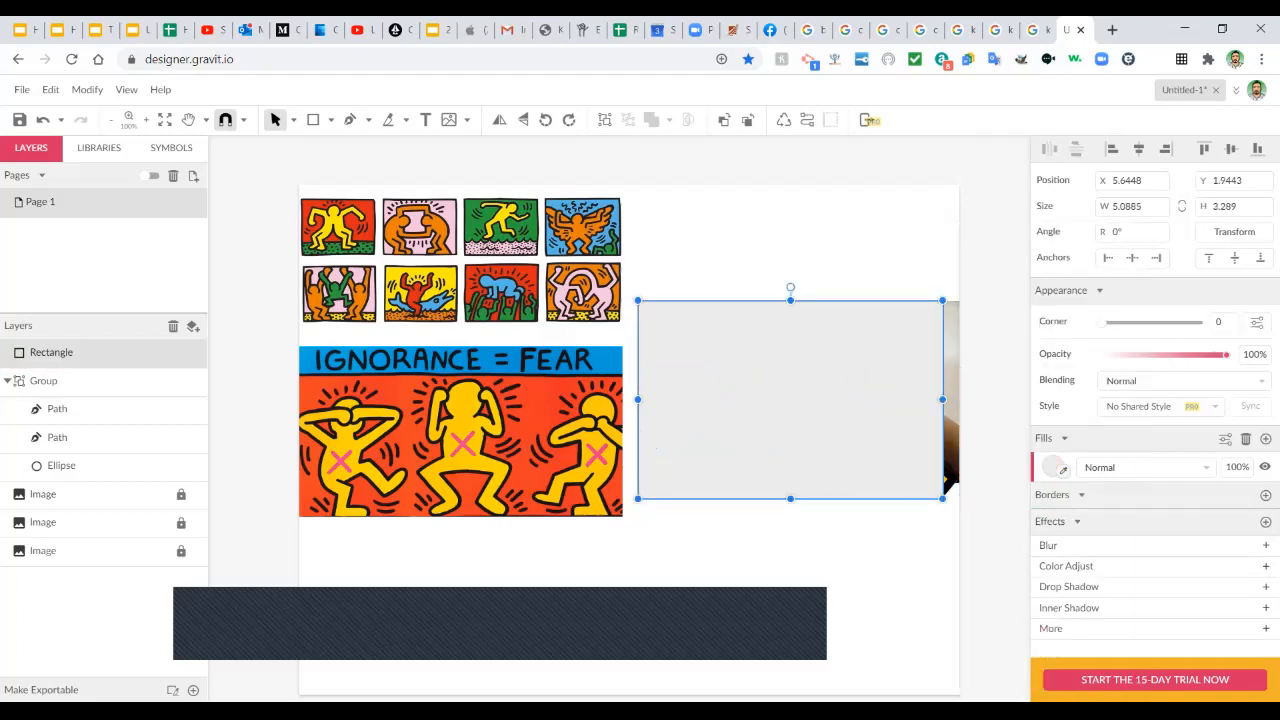
{"action": "right_click", "coordinate": [850, 336]}
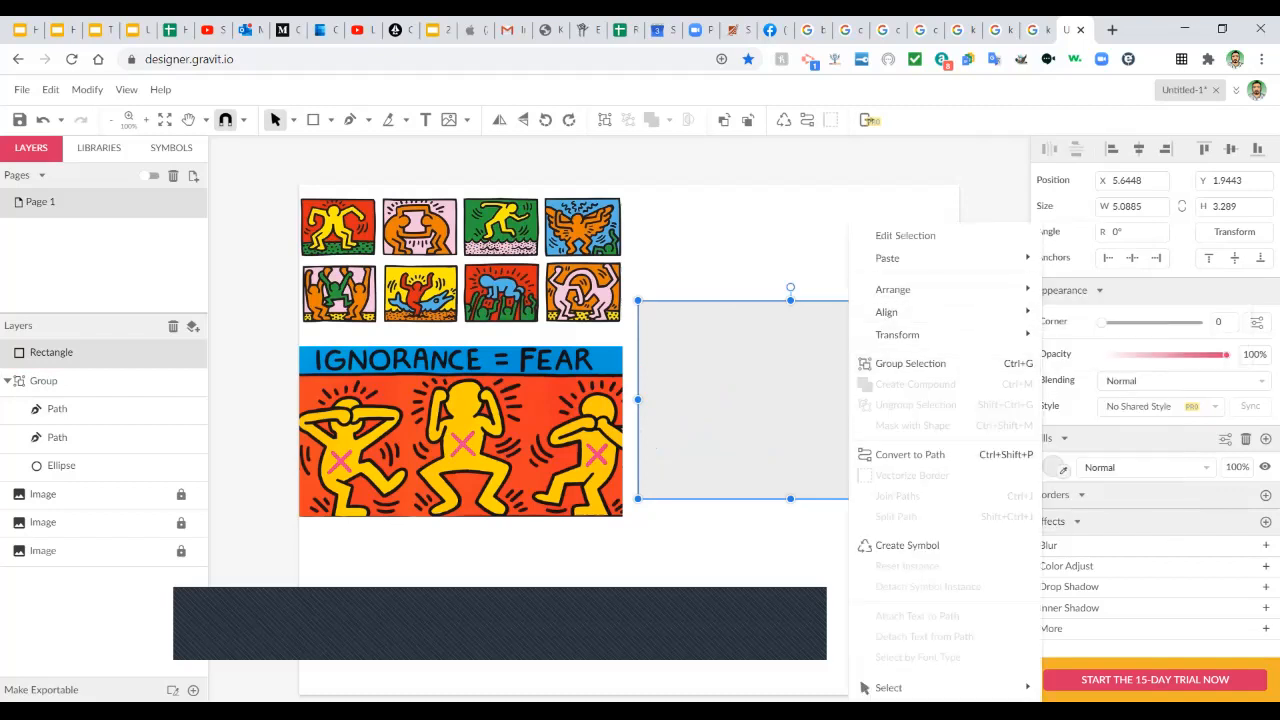
{"action": "mouse_move", "coordinate": [893, 289]}
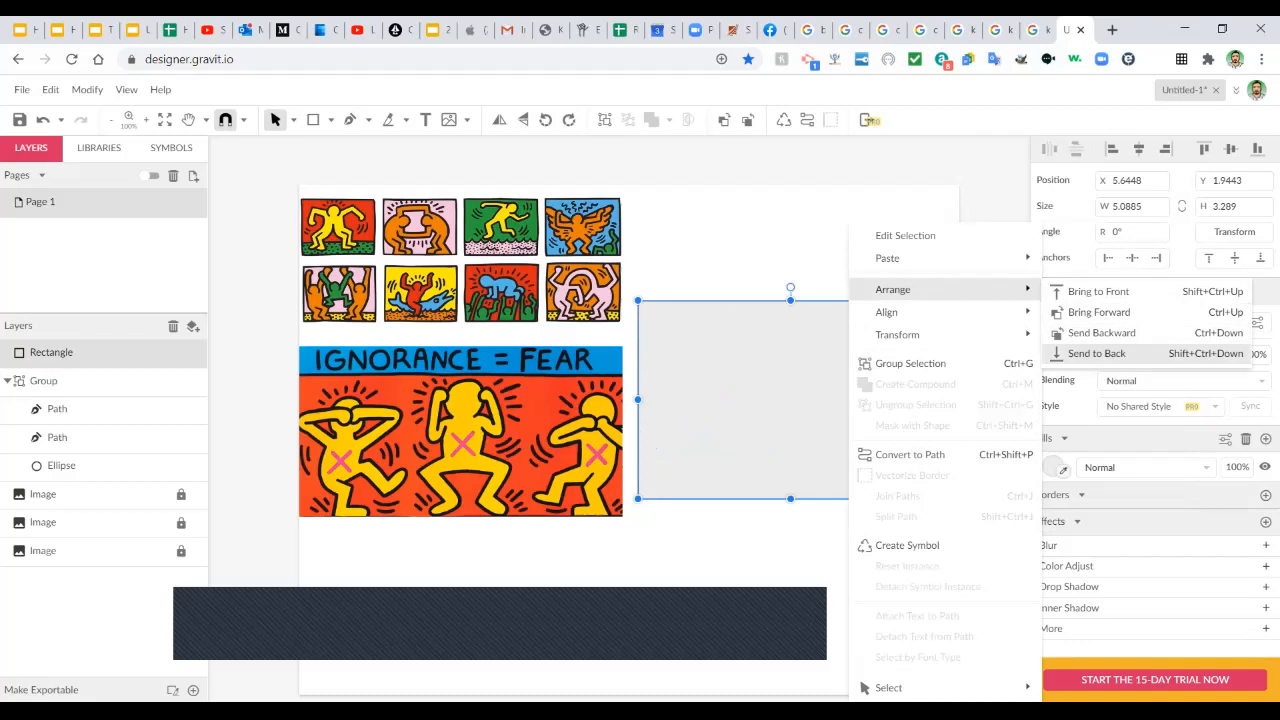
{"action": "left_click", "coordinate": [1097, 353]}
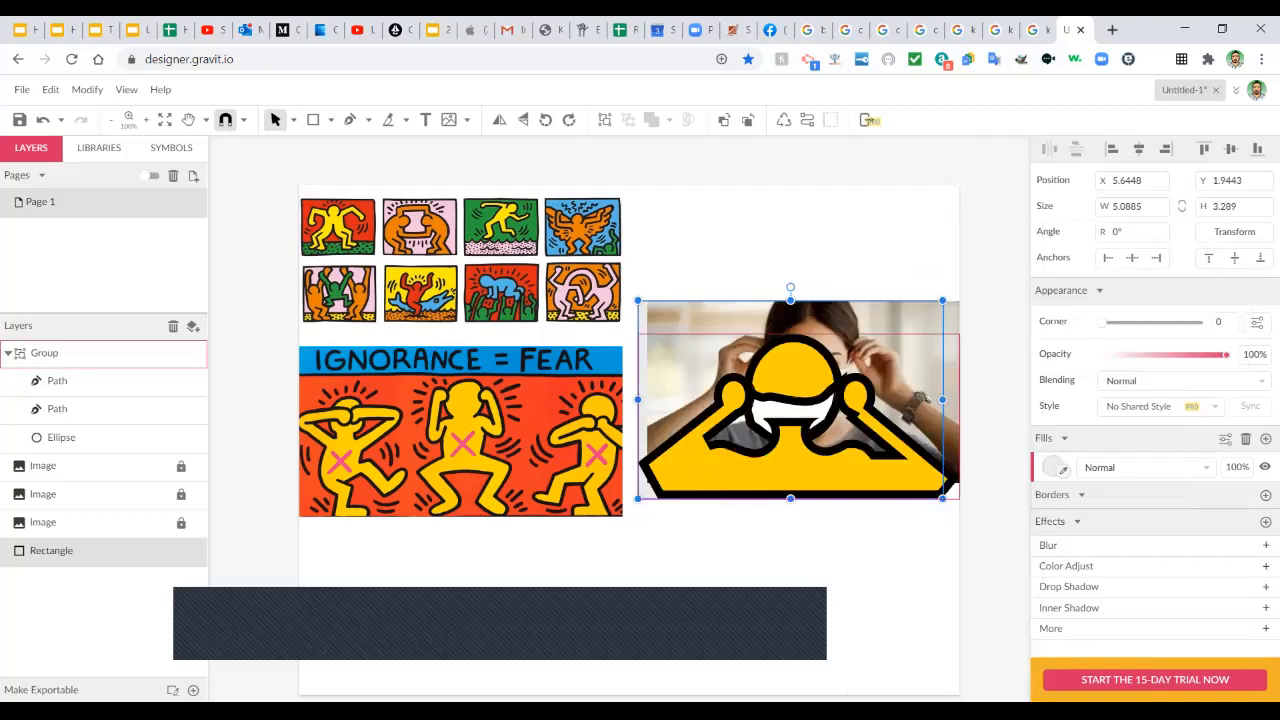
Bring the figure group and the rectangle in front of the photos.
{"action": "left_click", "coordinate": [44, 353], "text": "shift"}
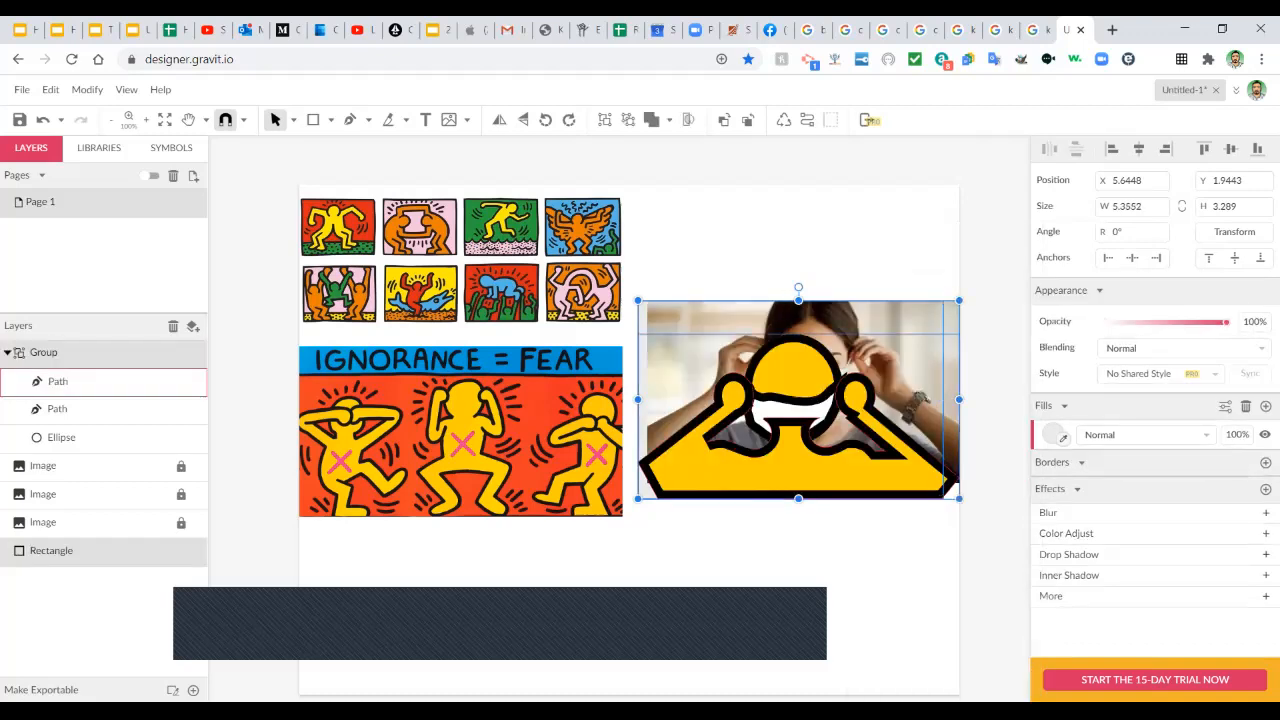
{"action": "right_click", "coordinate": [784, 226]}
{"action": "mouse_move", "coordinate": [880, 289]}
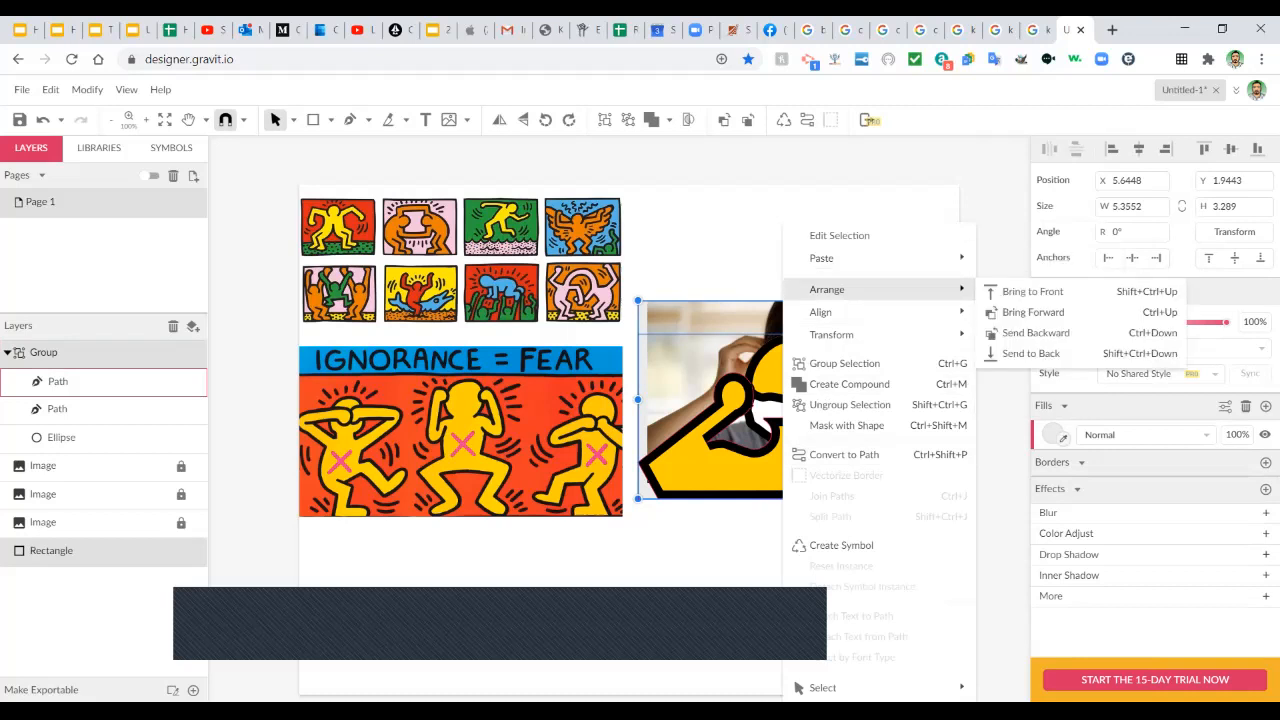
{"action": "mouse_move", "coordinate": [860, 312]}
{"action": "left_click", "coordinate": [1020, 289]}
Widen the background rectangle slightly and fill it with the poster's red using the eyedropper.
{"action": "left_click", "coordinate": [800, 556]}
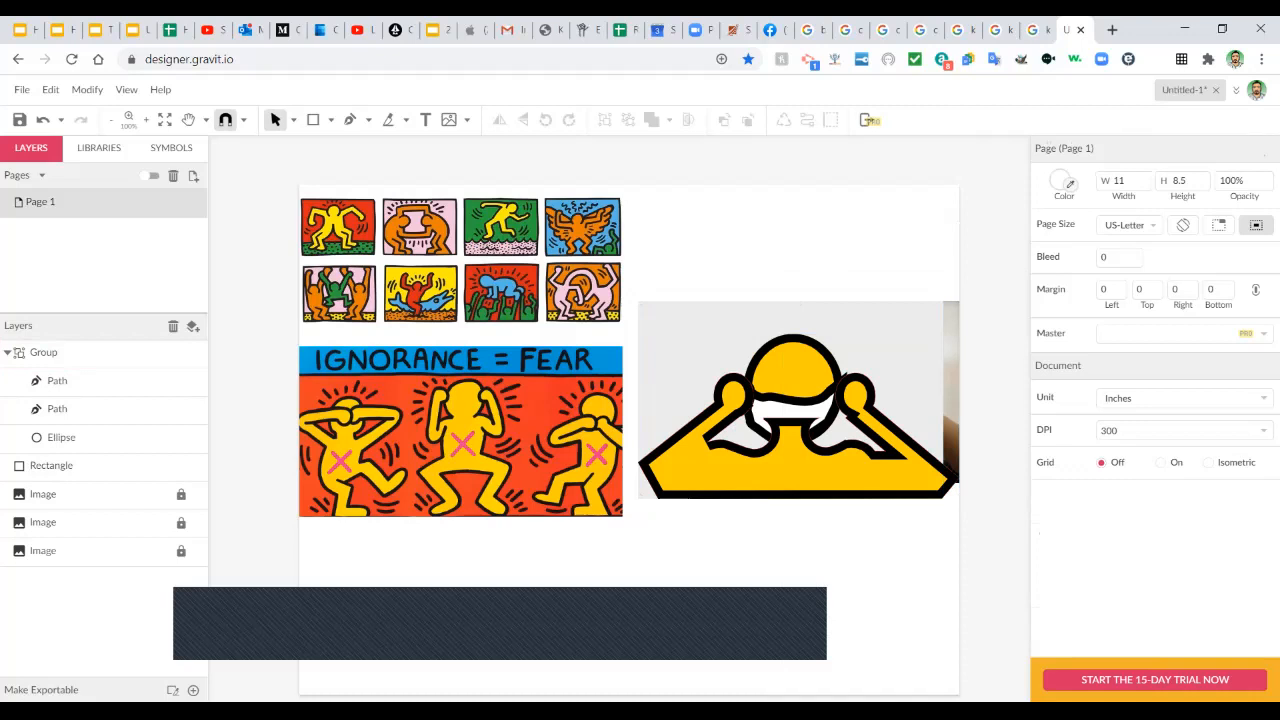
{"action": "left_click", "coordinate": [880, 338]}
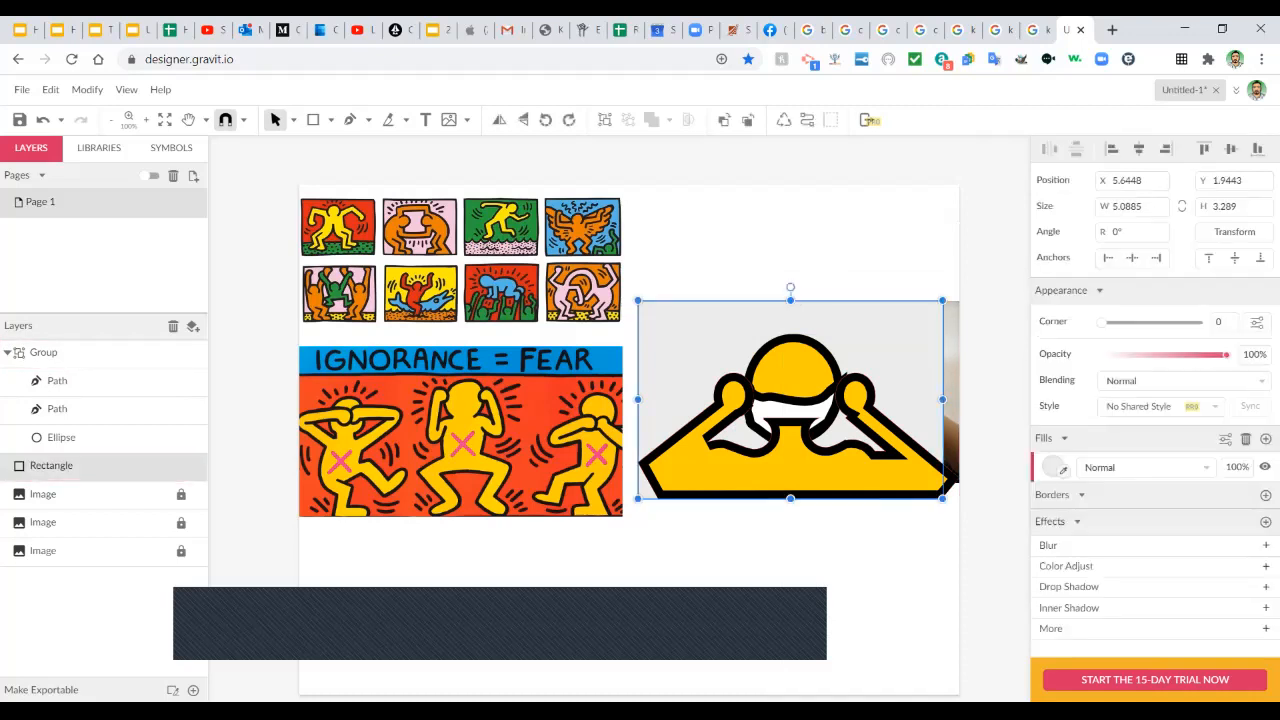
{"action": "left_click_drag", "start_coordinate": [946, 480], "coordinate": [955, 480]}
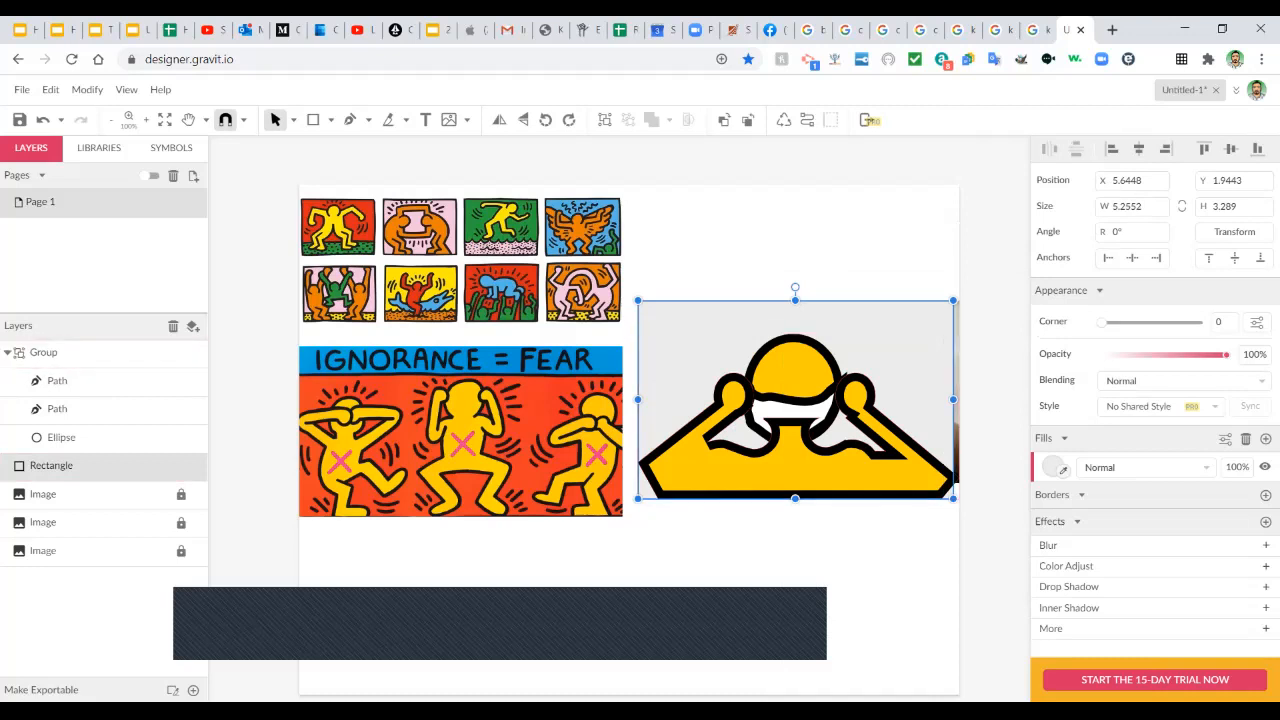
{"action": "left_click", "coordinate": [1063, 470]}
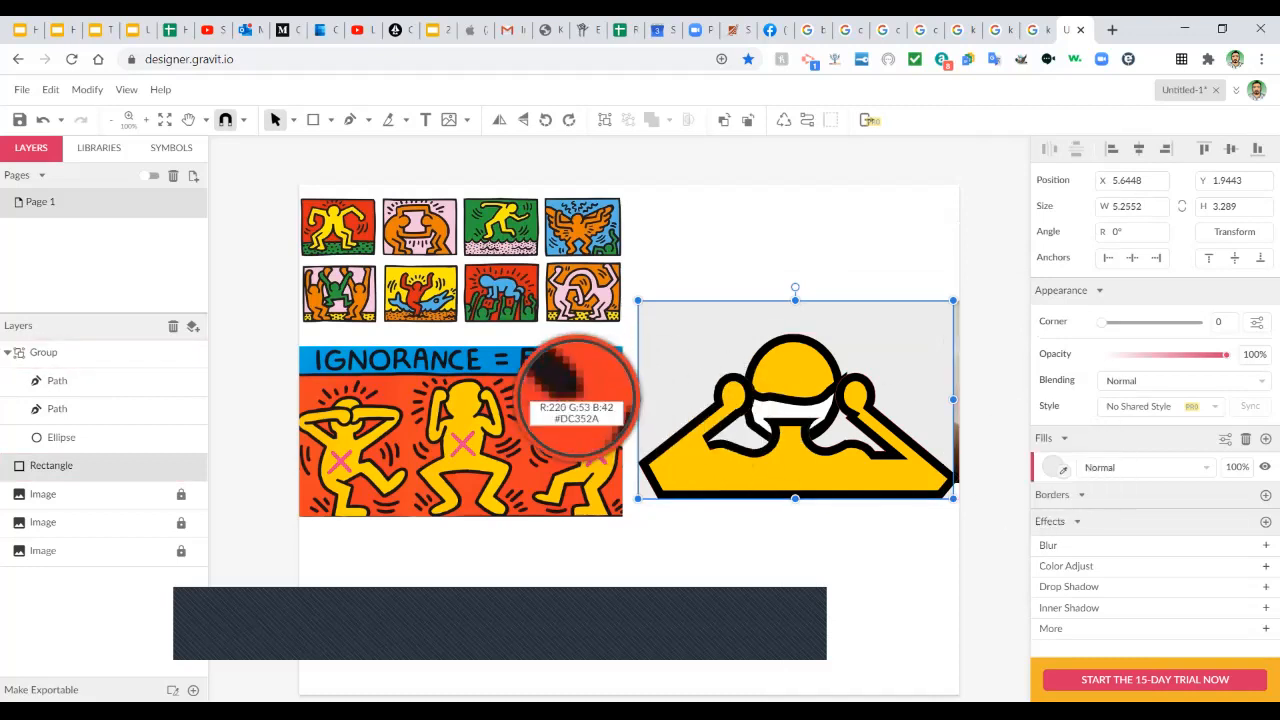
{"action": "left_click", "coordinate": [530, 412]}
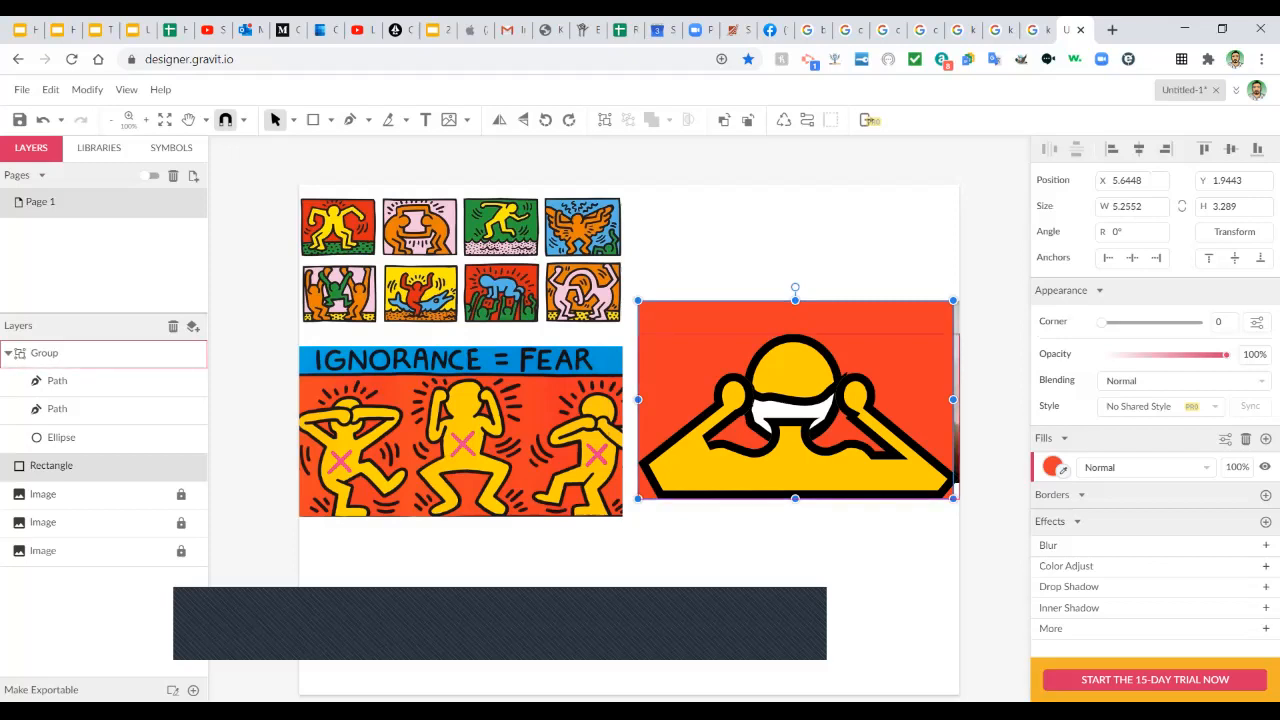
Bring the white mask path to the front of the figure group.
{"action": "left_click", "coordinate": [44, 352]}
{"action": "left_click", "coordinate": [57, 408]}
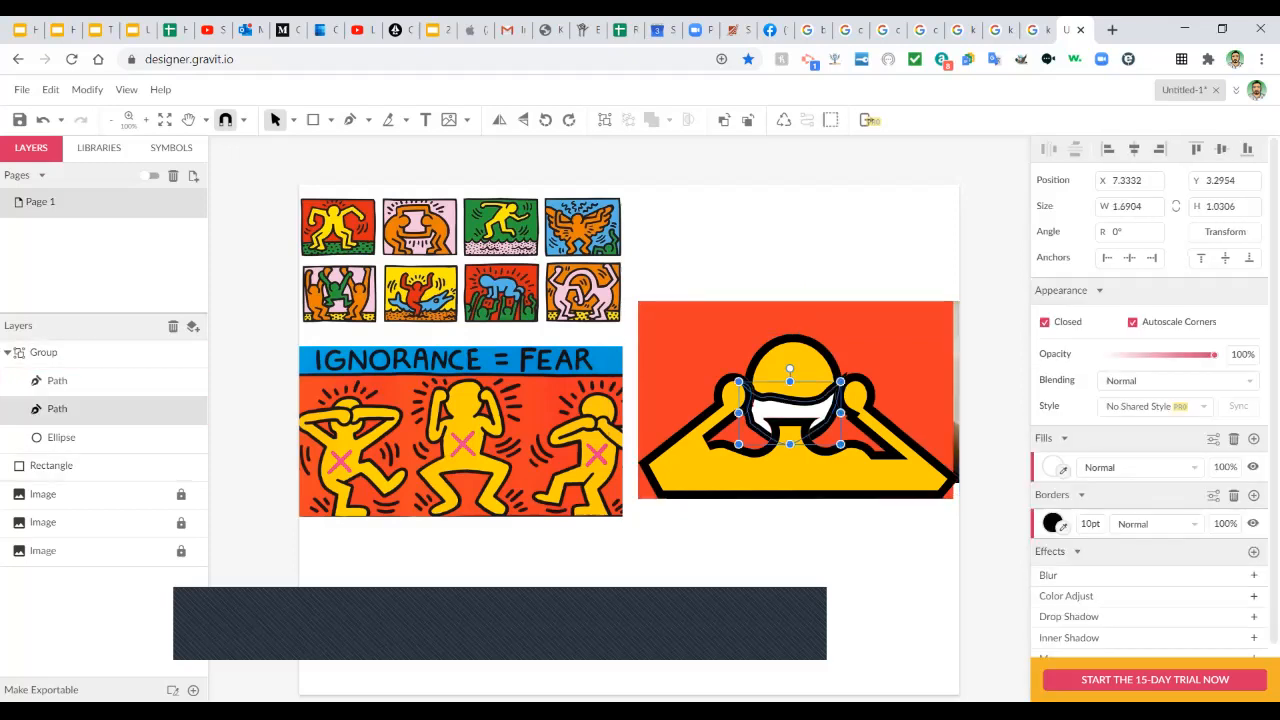
{"action": "left_click", "coordinate": [61, 437], "text": "shift"}
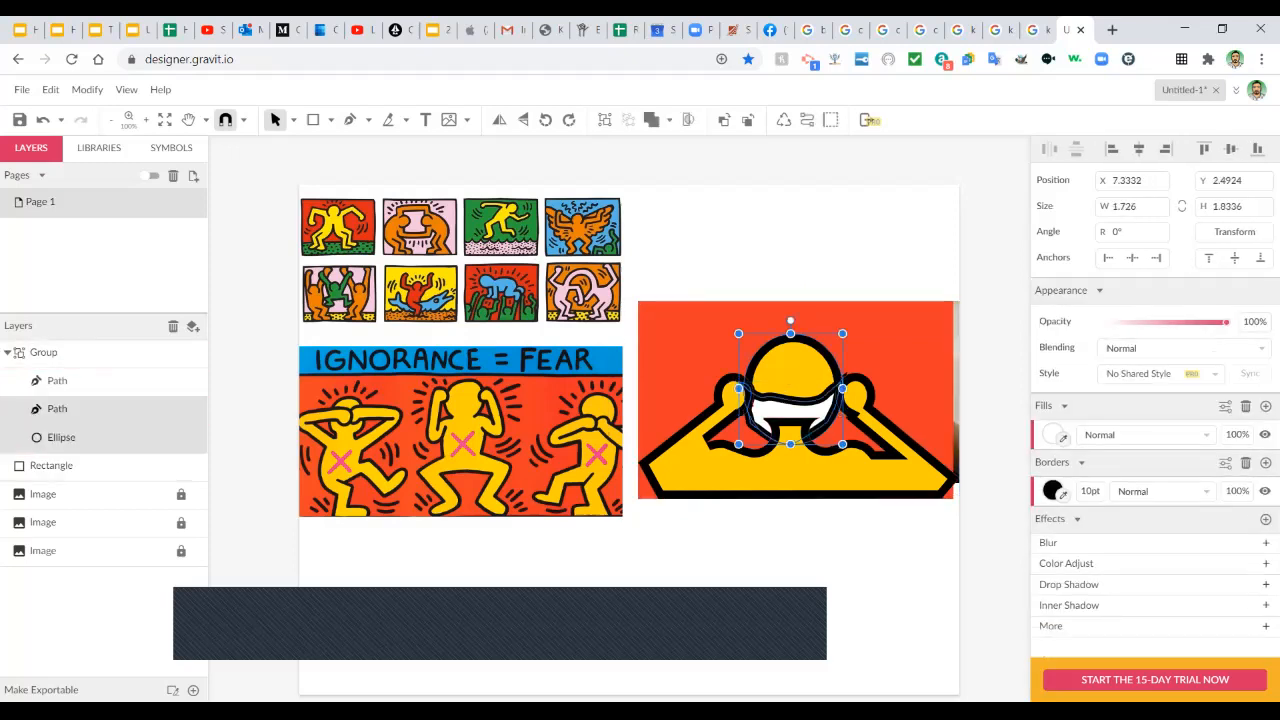
{"action": "key", "text": "Escape"}
{"action": "left_click", "coordinate": [44, 352]}
{"action": "left_click", "coordinate": [57, 408]}
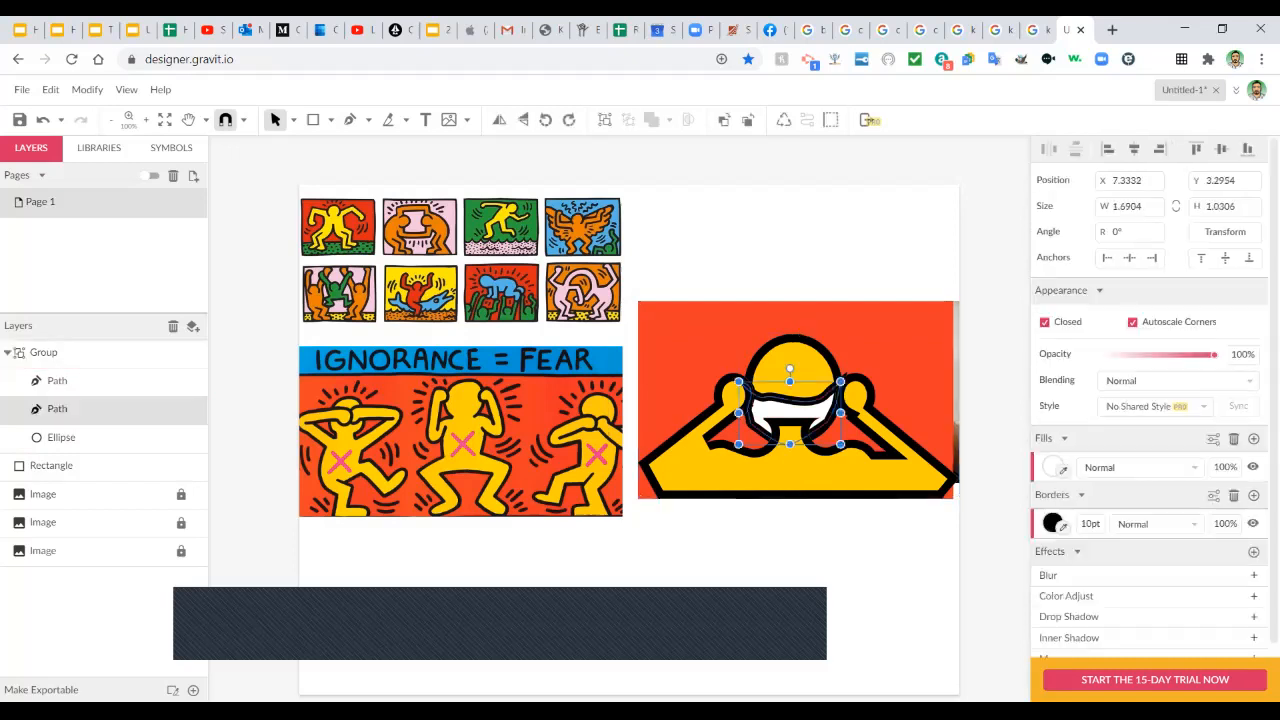
{"action": "right_click", "coordinate": [770, 226]}
{"action": "mouse_move", "coordinate": [814, 289]}
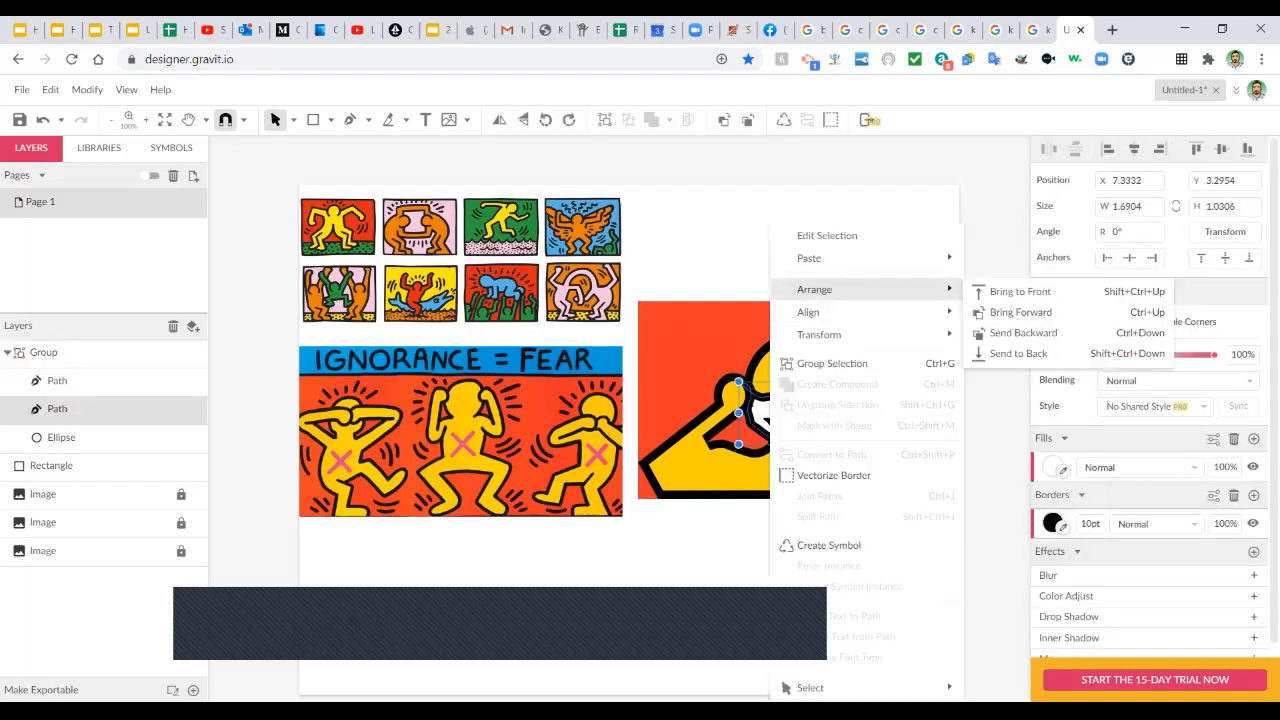
{"action": "left_click", "coordinate": [1020, 292]}
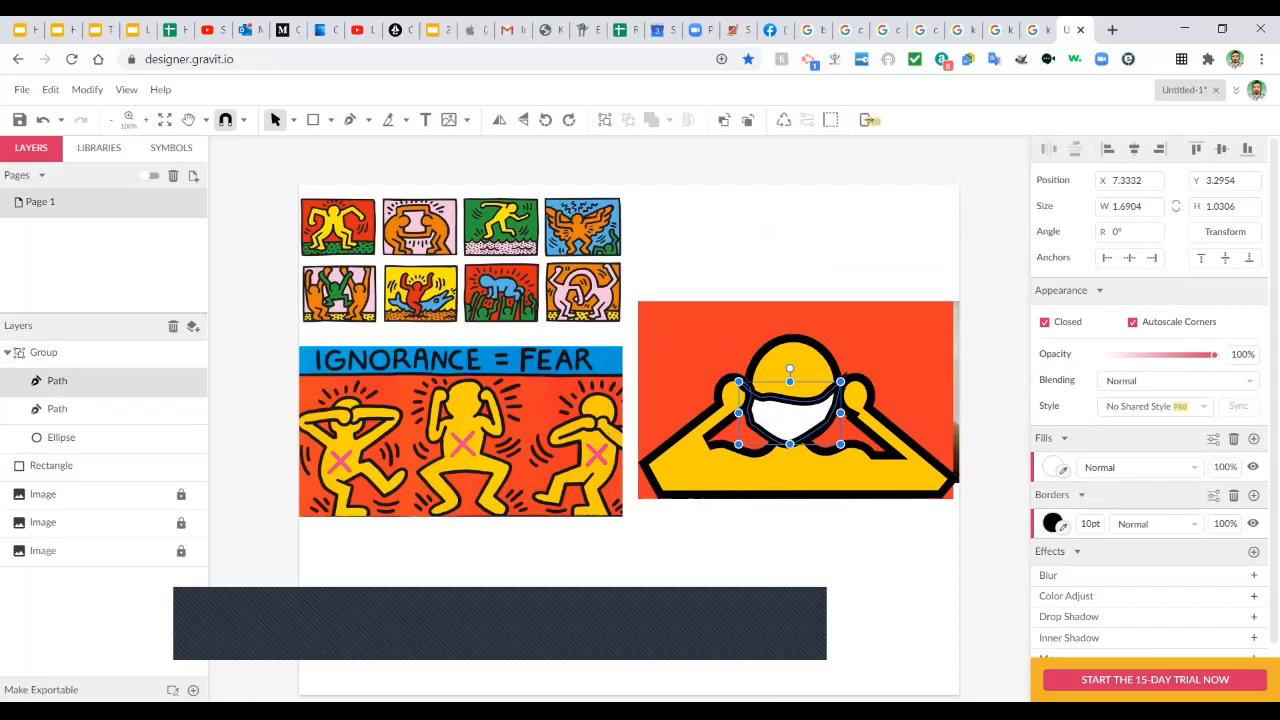
{"action": "left_click", "coordinate": [800, 552]}
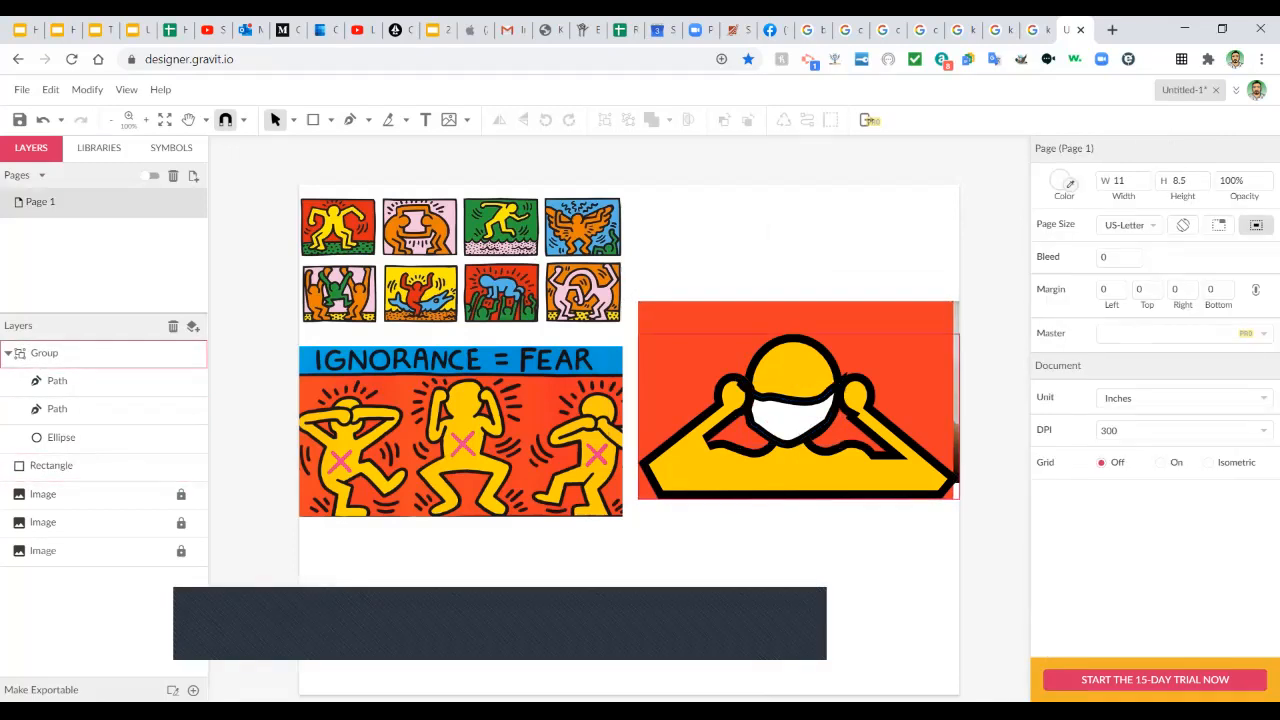
{"action": "double_click", "coordinate": [797, 474]}
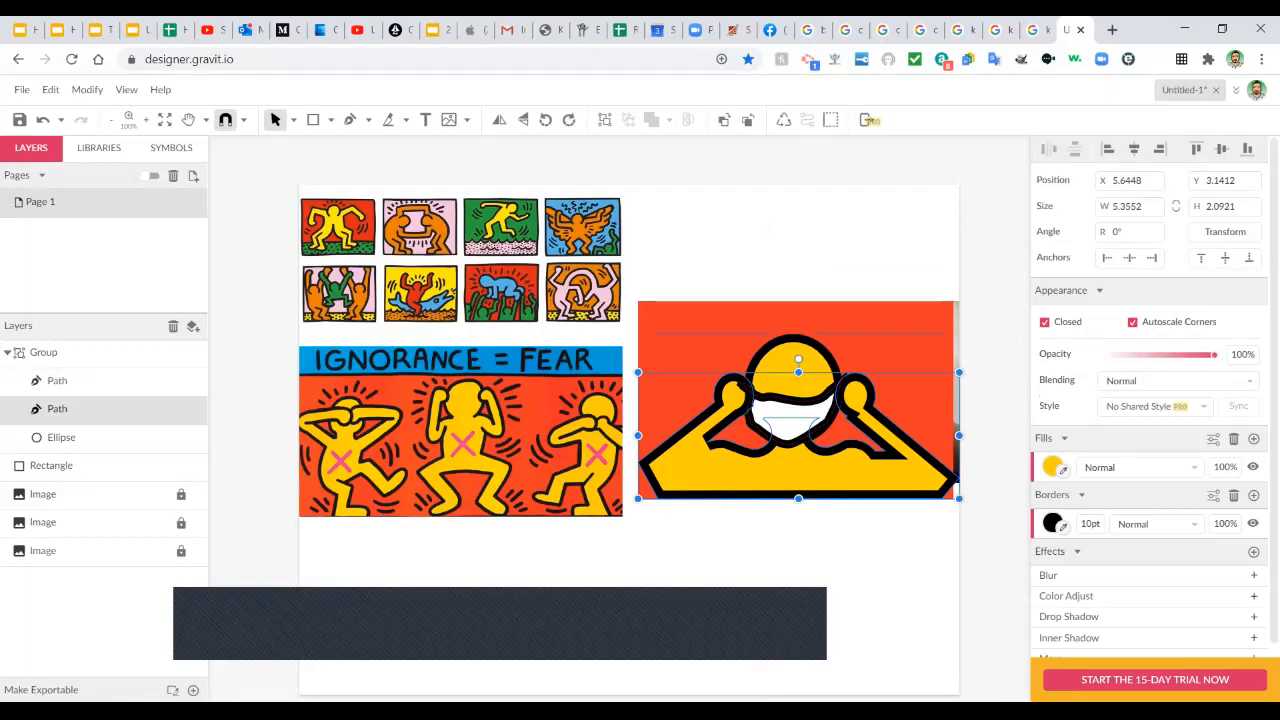
Draw freehand motion strokes at the upper left and right of the head.
{"action": "left_click", "coordinate": [368, 119]}
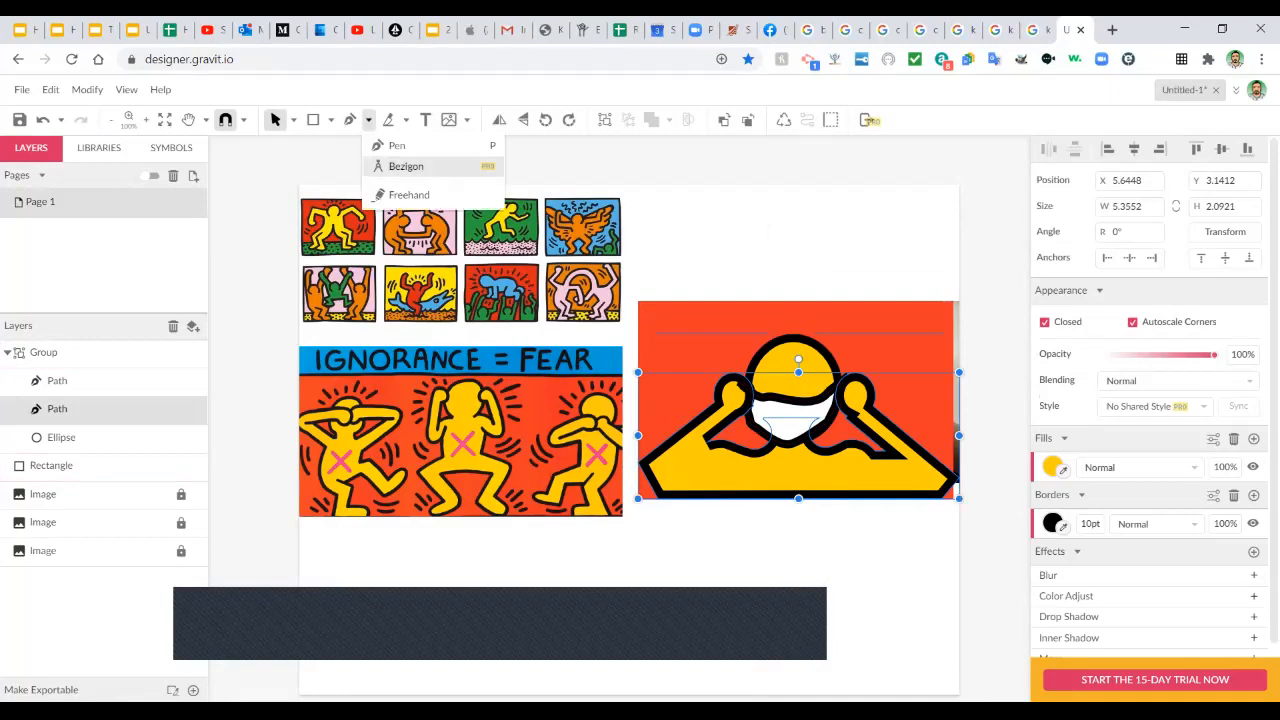
{"action": "left_click", "coordinate": [409, 194]}
{"action": "mouse_move", "coordinate": [661, 349]}
{"action": "left_mouse_down"}
{"action": "mouse_move", "coordinate": [684, 364]}
{"action": "mouse_move", "coordinate": [708, 355]}
{"action": "left_mouse_up"}
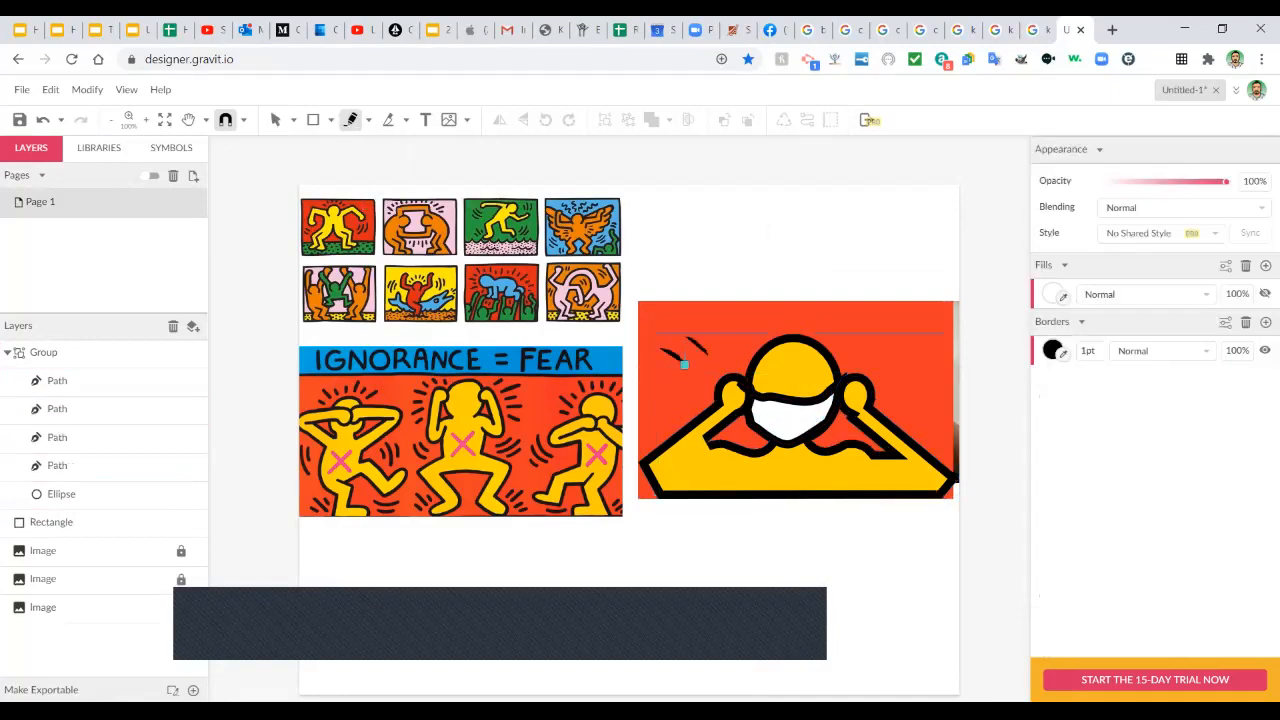
{"action": "key", "text": "ctrl+z"}
{"action": "key", "text": "ctrl+z"}
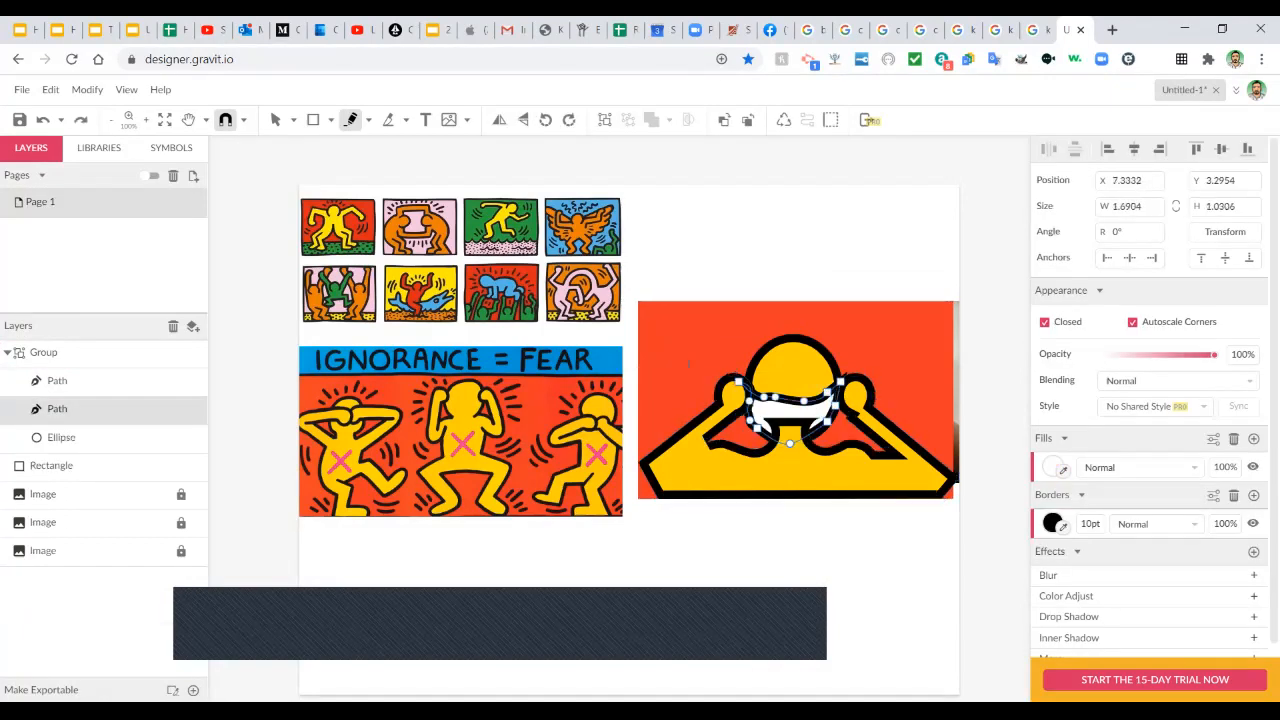
{"action": "key", "text": "Escape"}
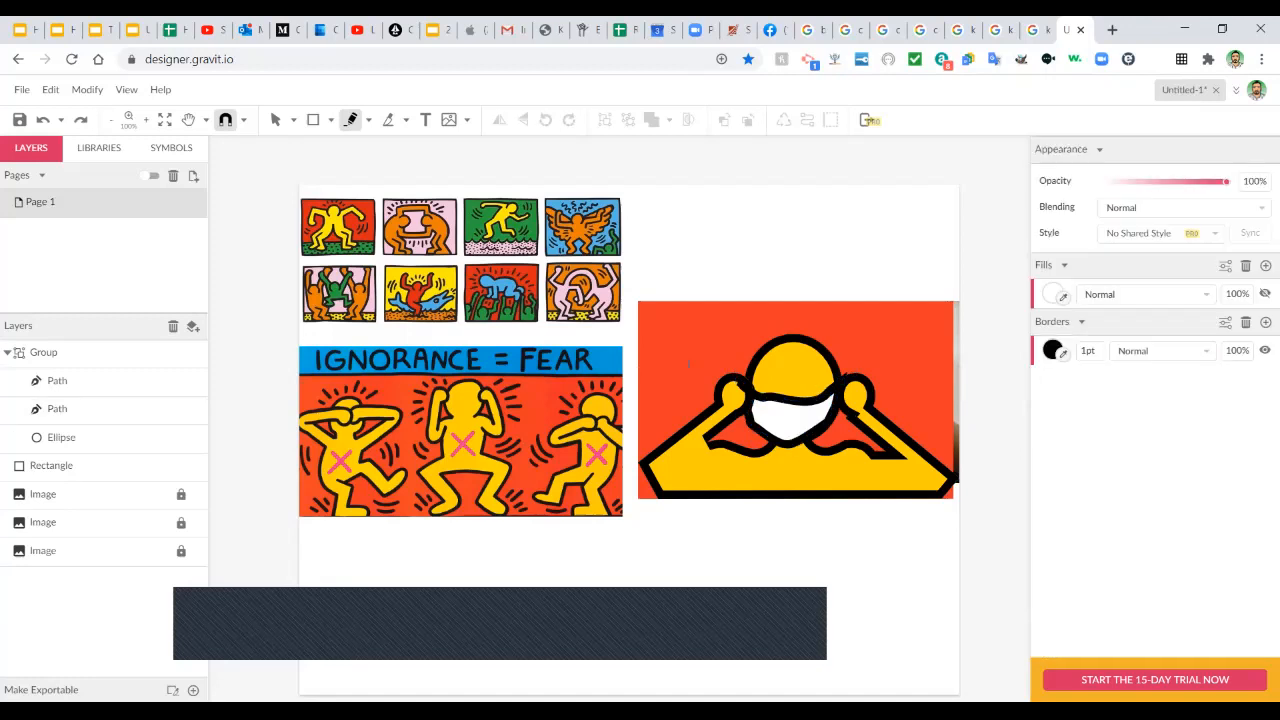
{"action": "mouse_move", "coordinate": [681, 341]}
{"action": "left_mouse_down"}
{"action": "mouse_move", "coordinate": [700, 339]}
{"action": "mouse_move", "coordinate": [694, 360]}
{"action": "mouse_move", "coordinate": [669, 350]}
{"action": "mouse_move", "coordinate": [668, 320]}
{"action": "mouse_move", "coordinate": [650, 325]}
{"action": "left_mouse_up"}
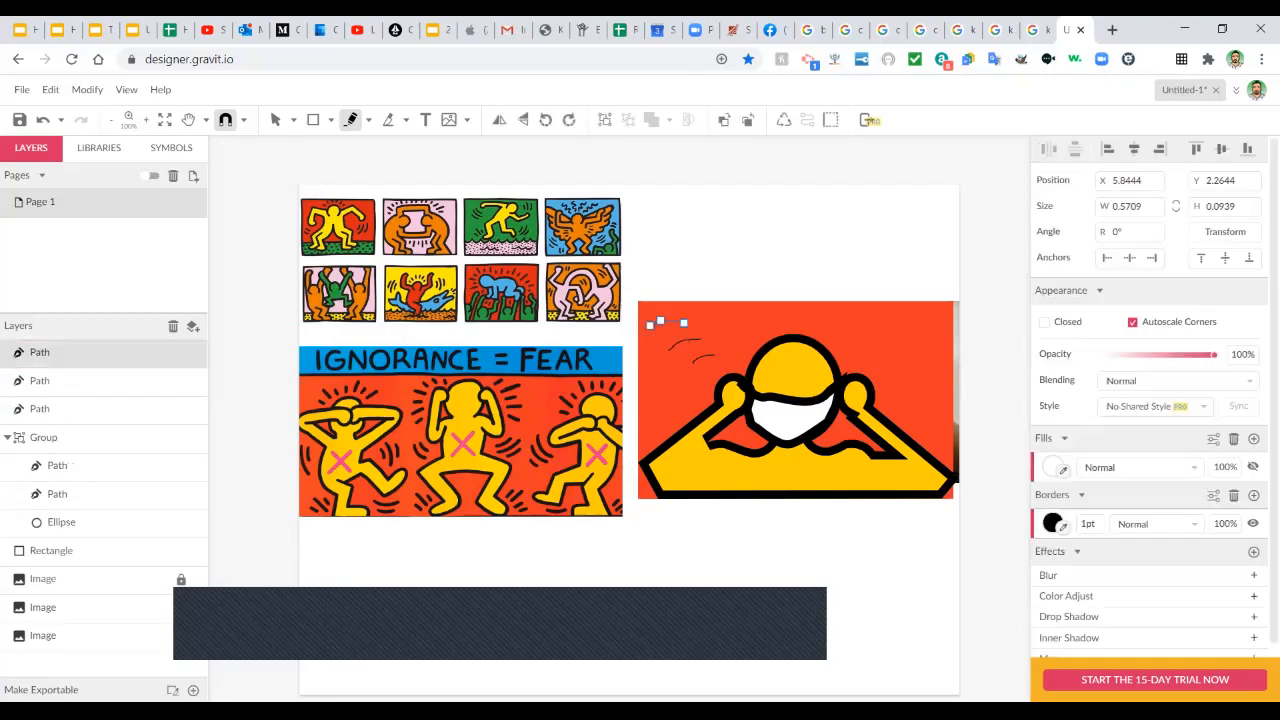
{"action": "mouse_move", "coordinate": [861, 355]}
{"action": "left_mouse_down"}
{"action": "mouse_move", "coordinate": [879, 369]}
{"action": "mouse_move", "coordinate": [919, 344]}
{"action": "mouse_move", "coordinate": [923, 357]}
{"action": "mouse_move", "coordinate": [933, 330]}
{"action": "mouse_move", "coordinate": [946, 342]}
{"action": "left_mouse_up"}
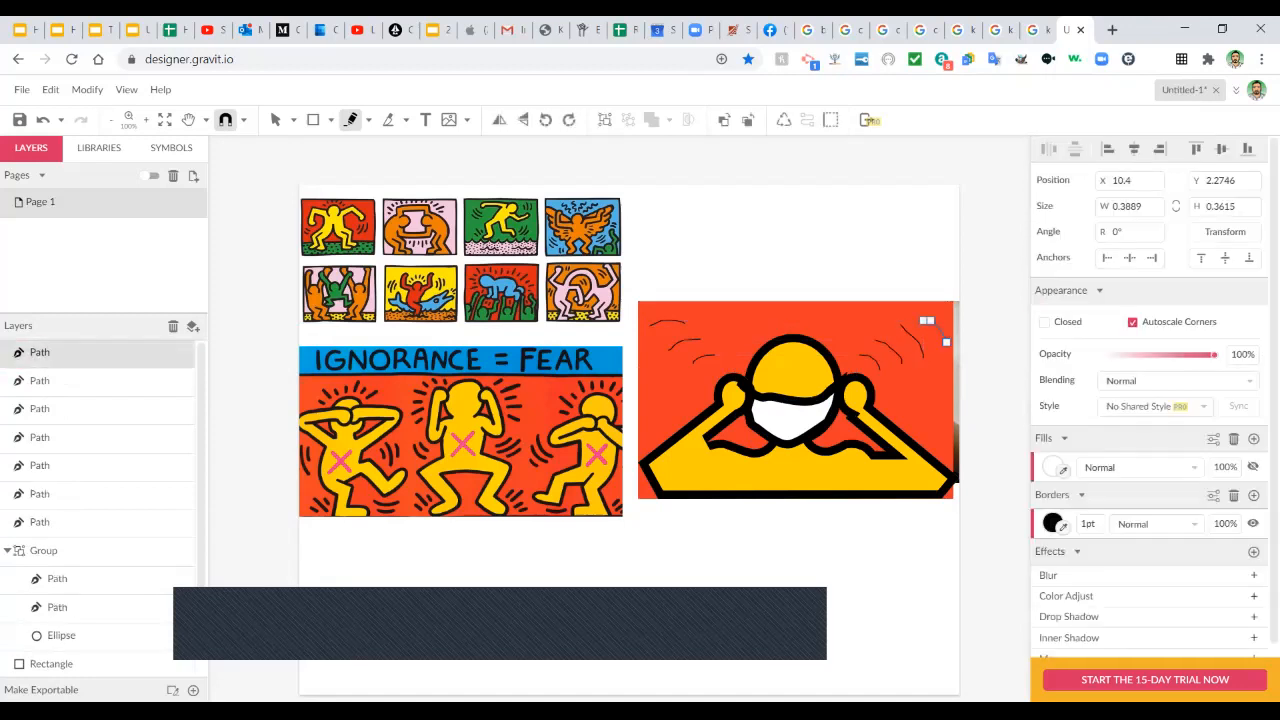
Select all the motion strokes and set their outline width to 10pt.
{"action": "left_click", "coordinate": [275, 120]}
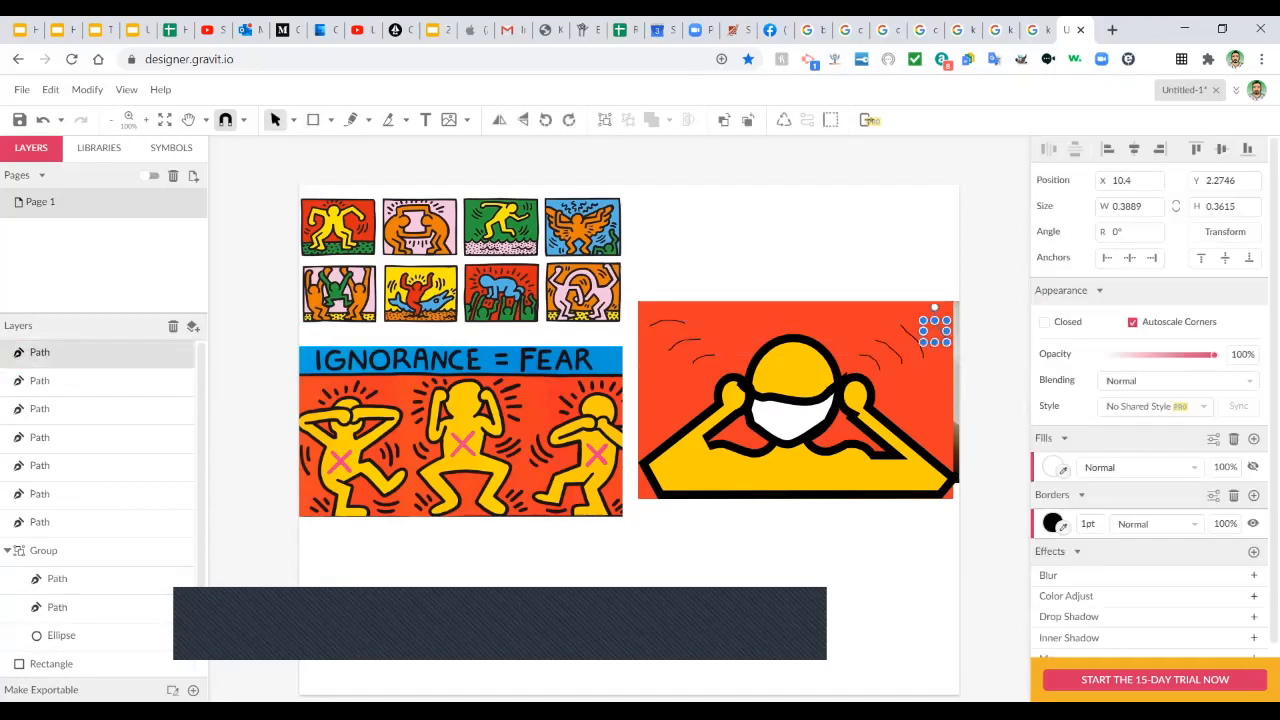
{"action": "left_click", "coordinate": [258, 240]}
{"action": "mouse_move", "coordinate": [646, 268]}
{"action": "left_mouse_down"}
{"action": "mouse_move", "coordinate": [691, 383]}
{"action": "mouse_move", "coordinate": [714, 374]}
{"action": "left_mouse_up"}
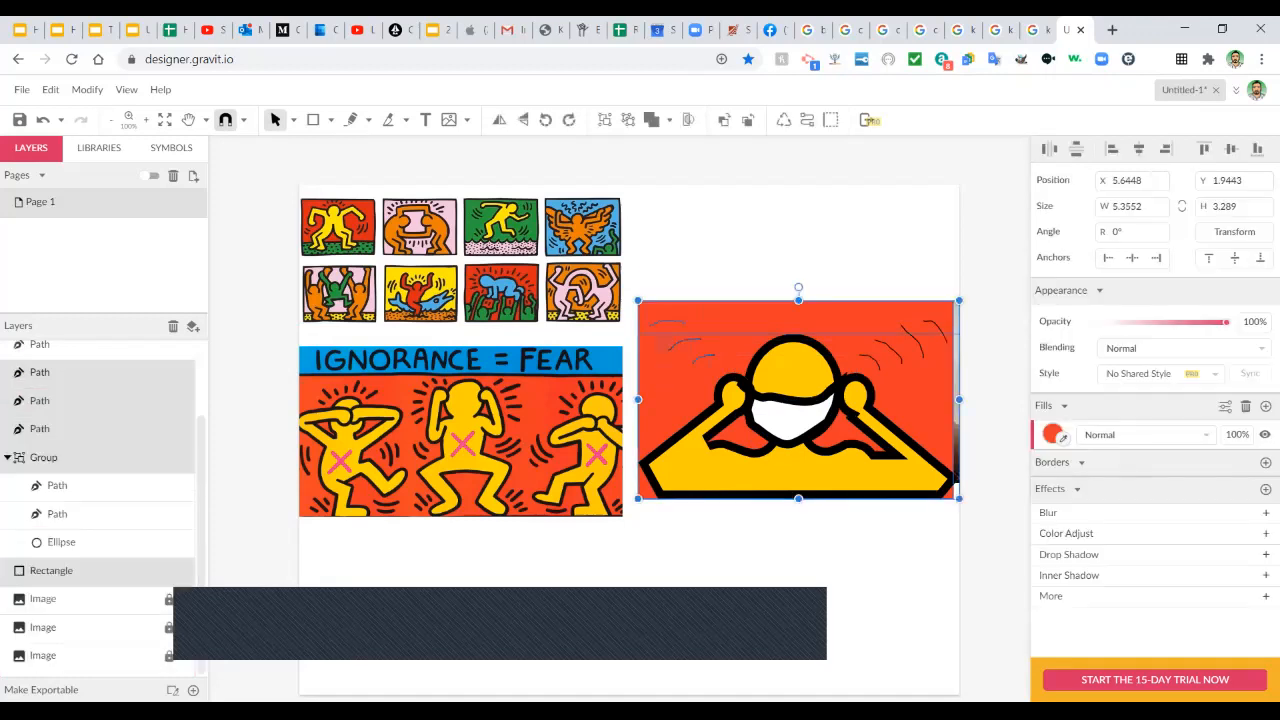
{"action": "mouse_move", "coordinate": [834, 265]}
{"action": "left_mouse_down"}
{"action": "mouse_move", "coordinate": [915, 350]}
{"action": "mouse_move", "coordinate": [943, 352]}
{"action": "left_mouse_up"}
{"action": "left_click", "coordinate": [874, 361], "text": "shift"}
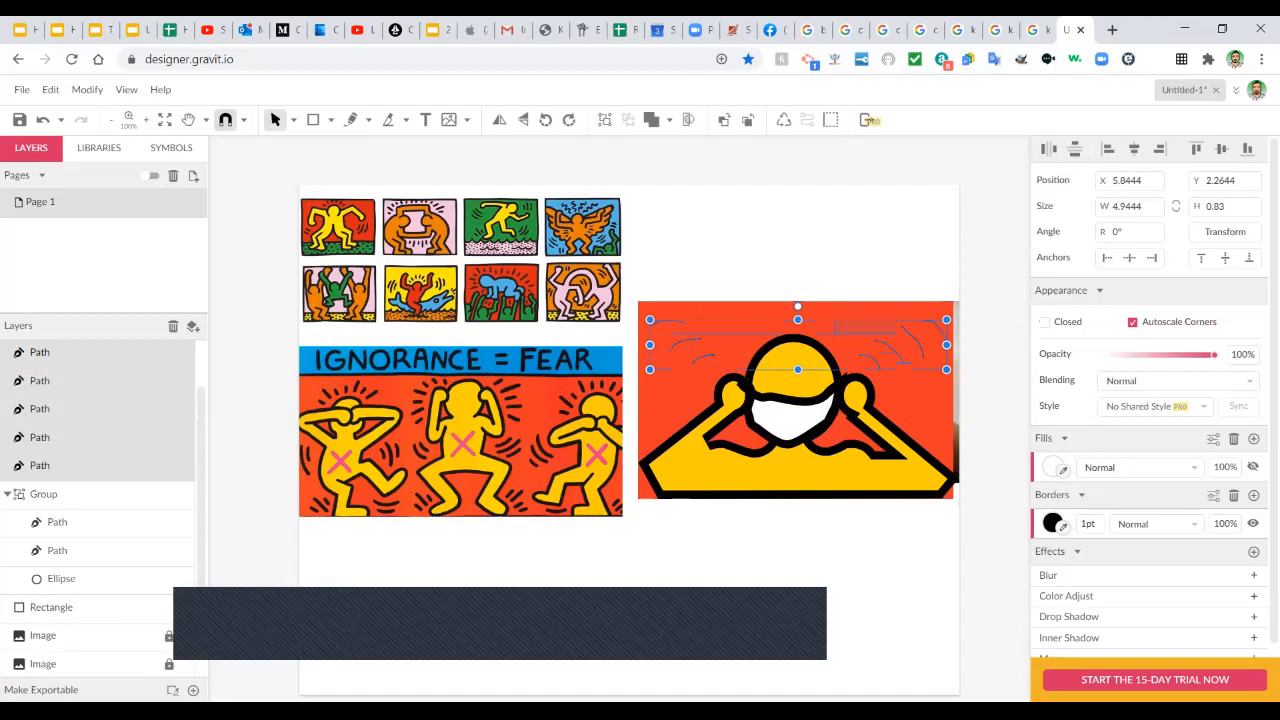
{"action": "left_click", "coordinate": [1088, 524]}
{"action": "type", "text": "10"}
{"action": "key", "text": "Return"}
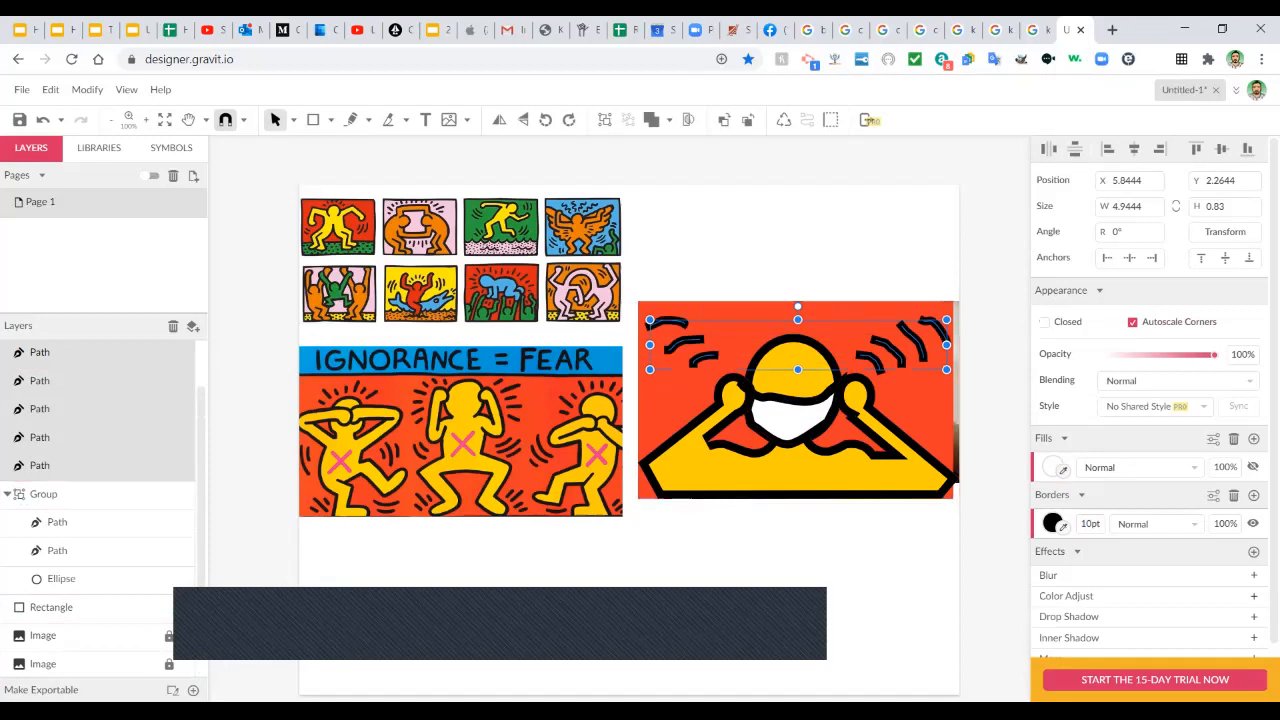
{"action": "key", "text": "Escape"}
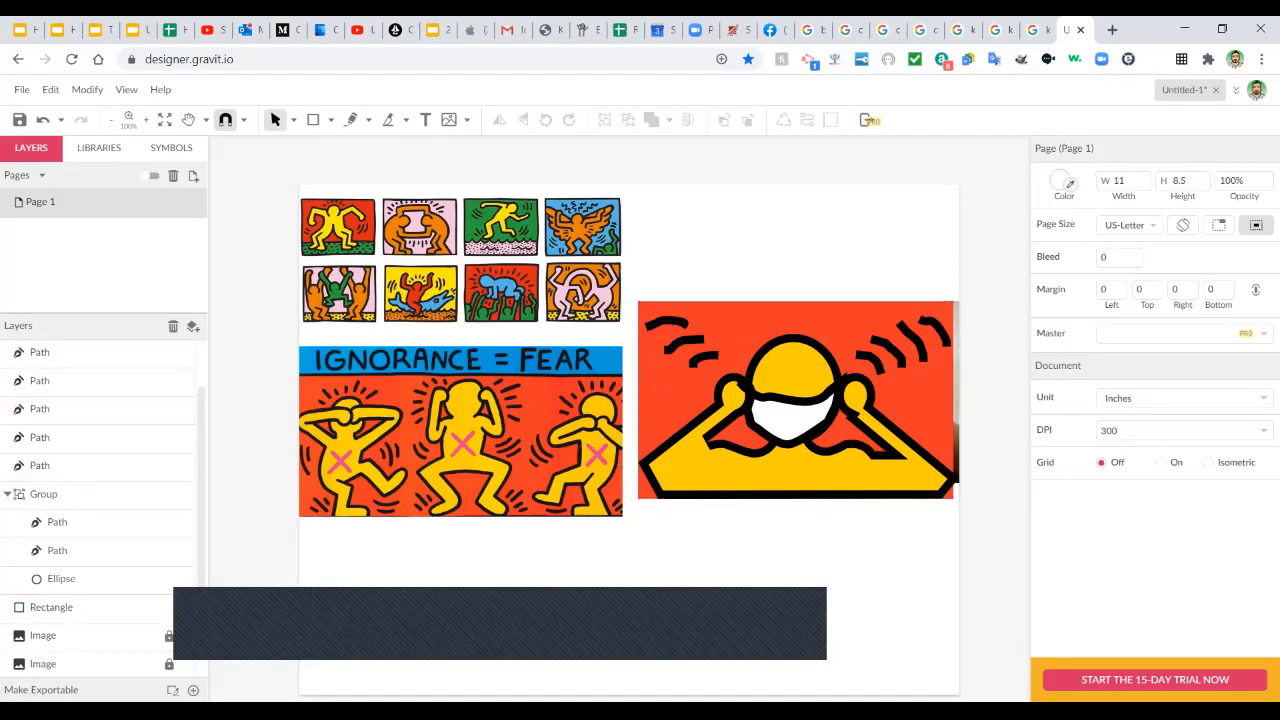
Adjust the selection so the upper-left strokes are separated from the panel and figure parts.
{"action": "left_click_drag", "start_coordinate": [637, 260], "coordinate": [770, 420]}
{"action": "left_click", "coordinate": [60, 607], "text": "ctrl"}
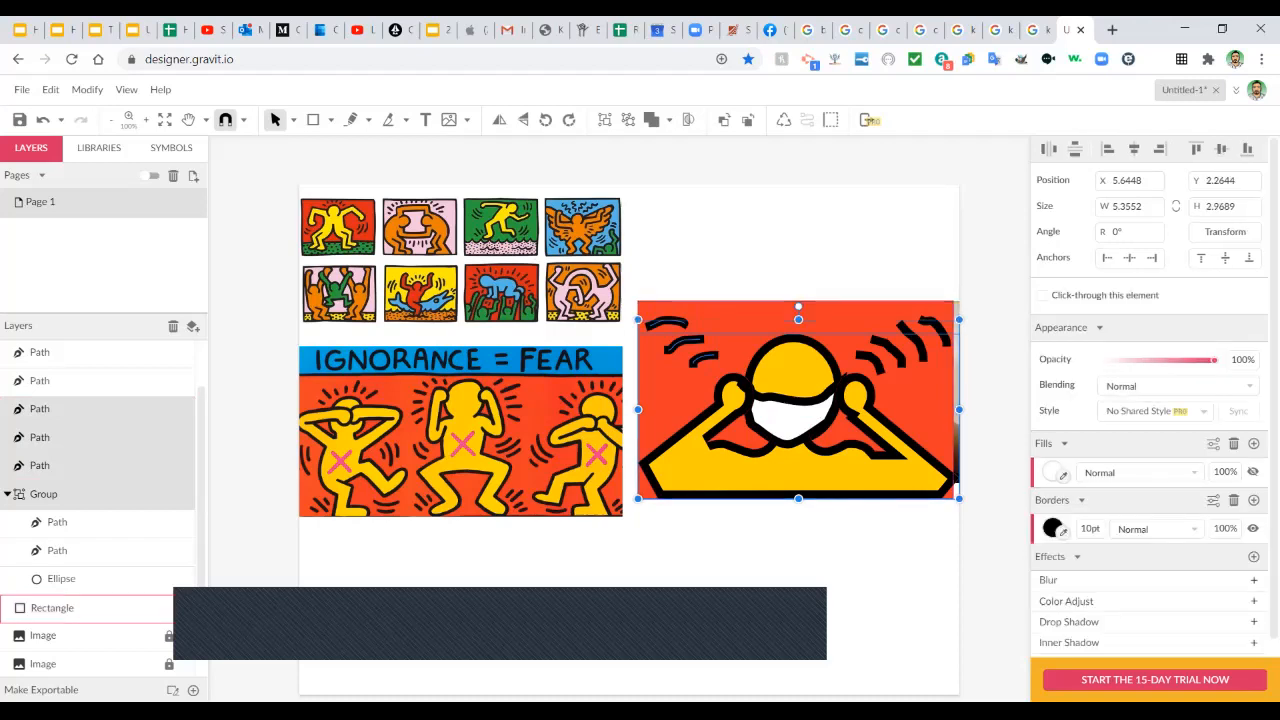
{"action": "left_click", "coordinate": [702, 430], "text": "shift"}
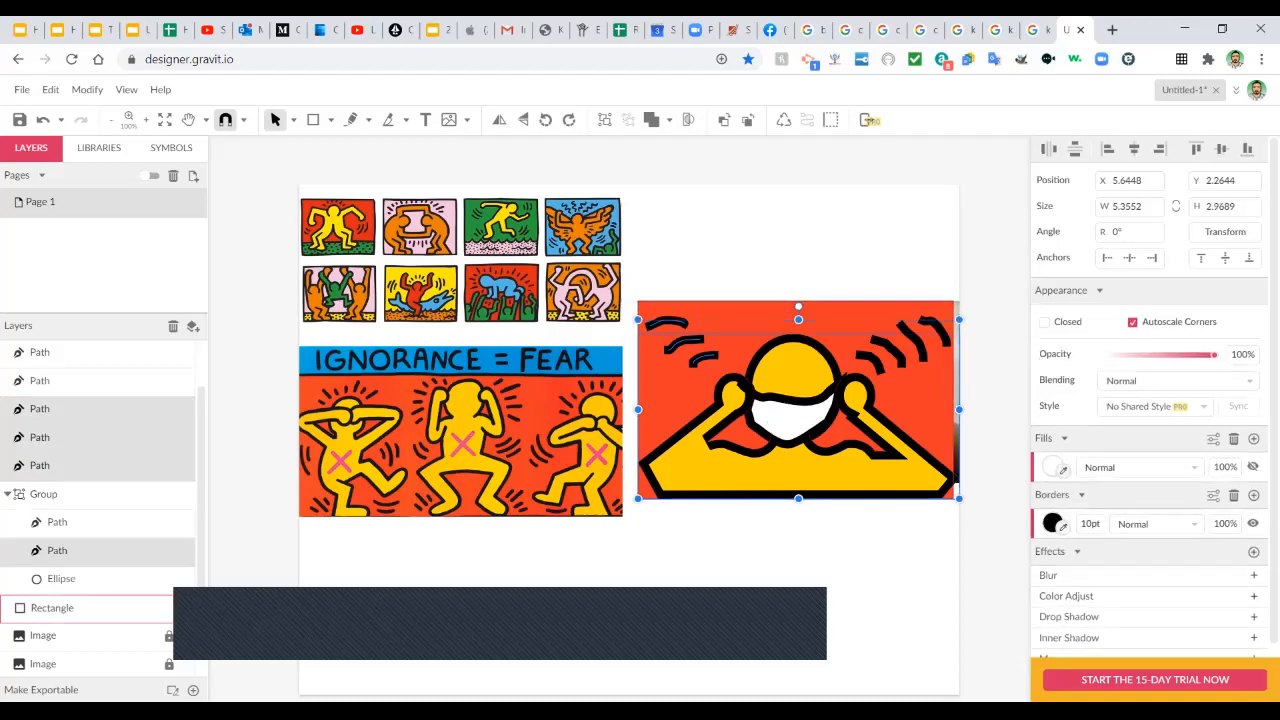
{"action": "left_click", "coordinate": [651, 293]}
{"action": "left_click_drag", "start_coordinate": [651, 293], "coordinate": [700, 365]}
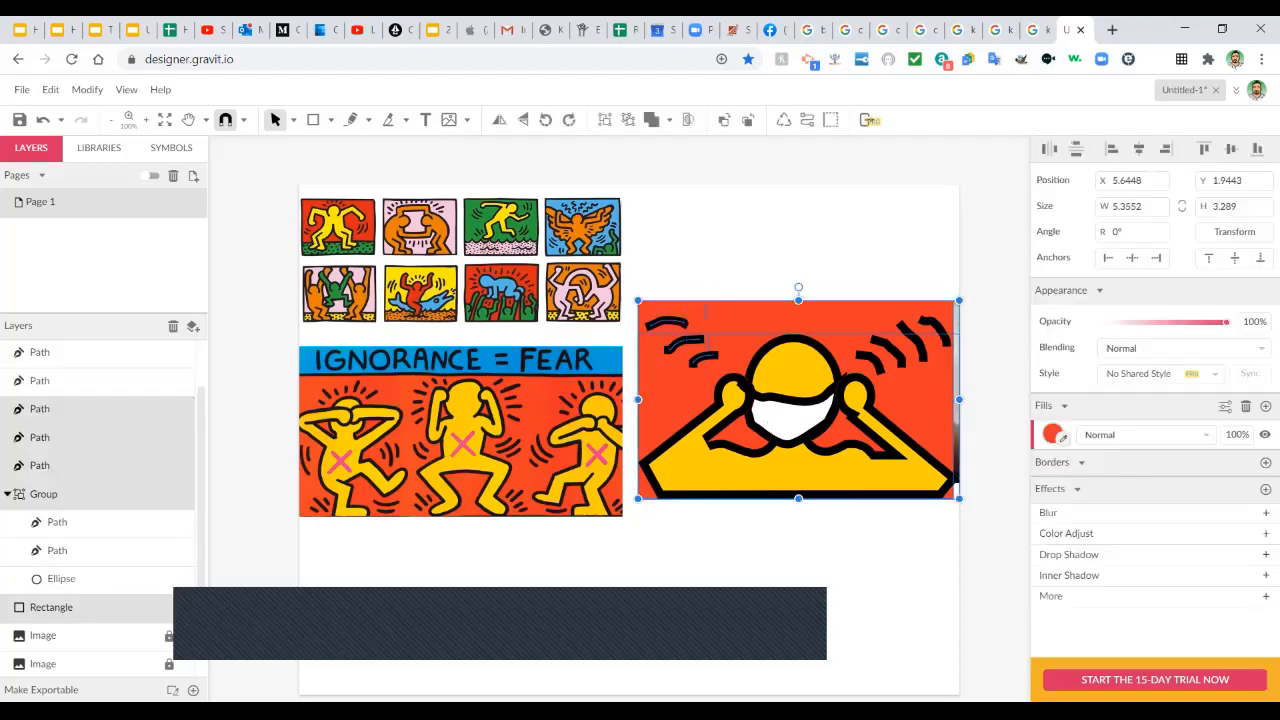
{"action": "left_click", "coordinate": [783, 372], "text": "shift"}
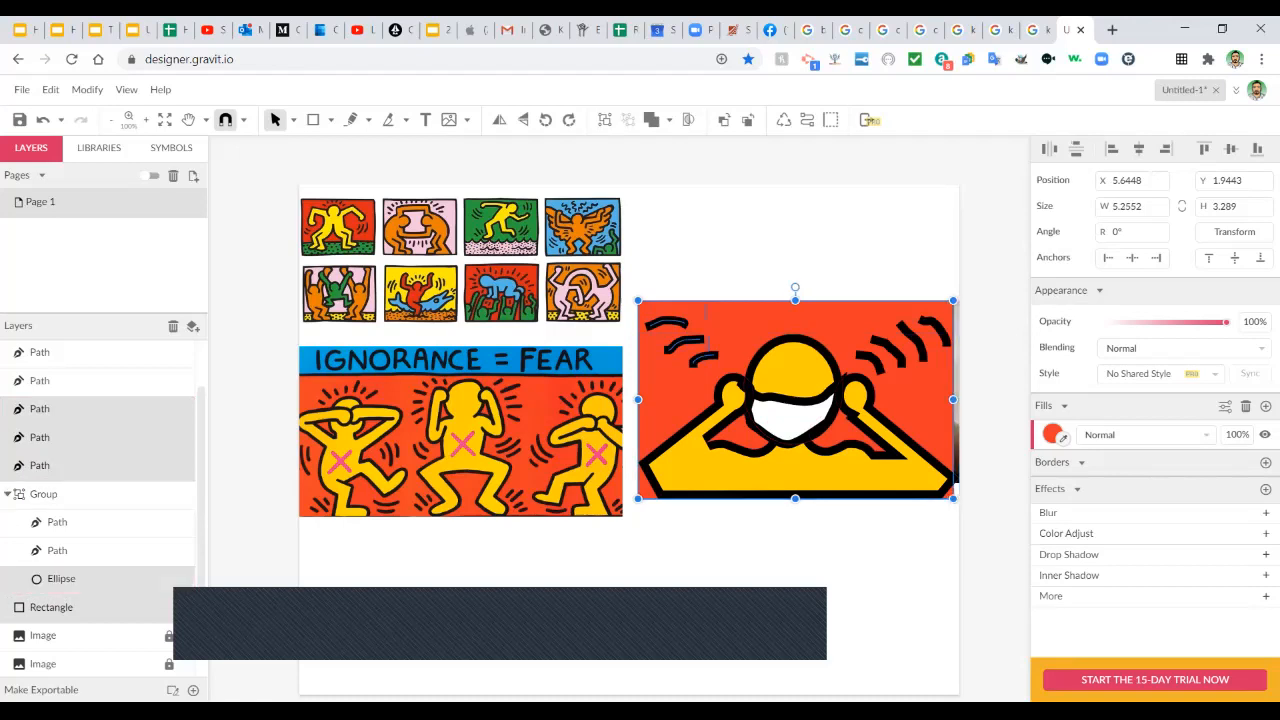
{"action": "left_click", "coordinate": [705, 314], "text": "shift"}
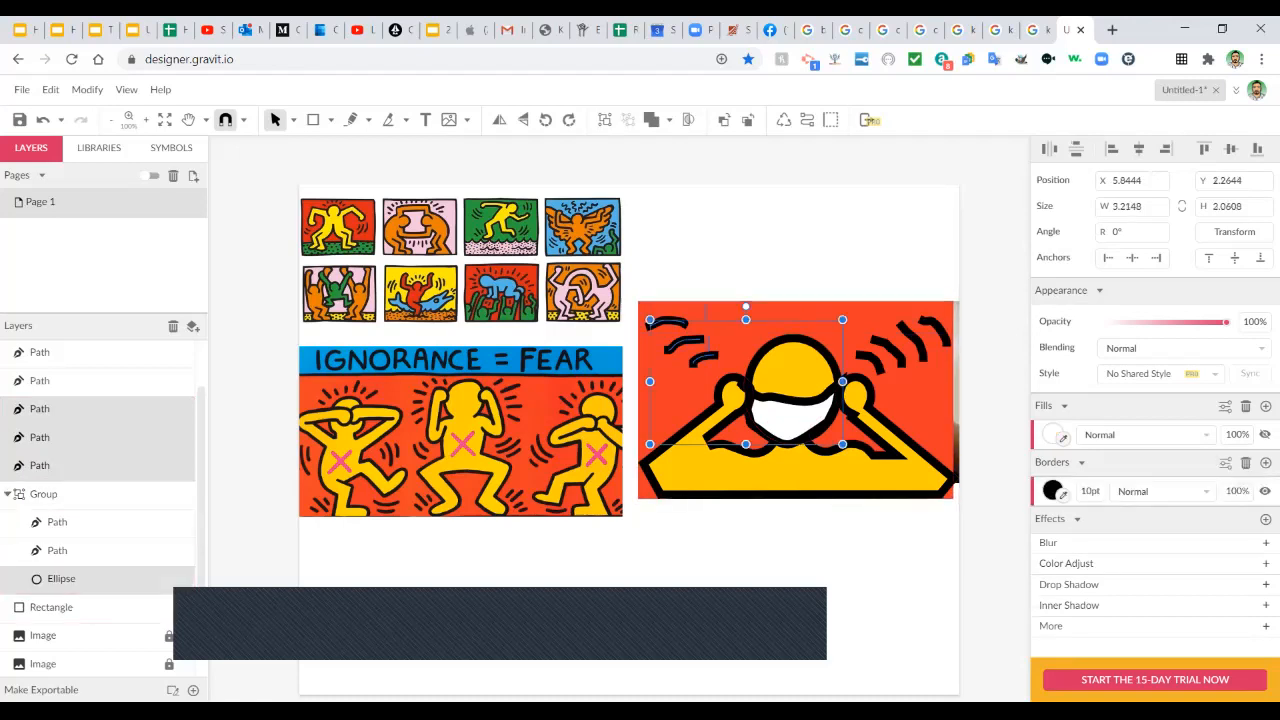
{"action": "left_click", "coordinate": [793, 418], "text": "shift"}
{"action": "left_click", "coordinate": [705, 262]}
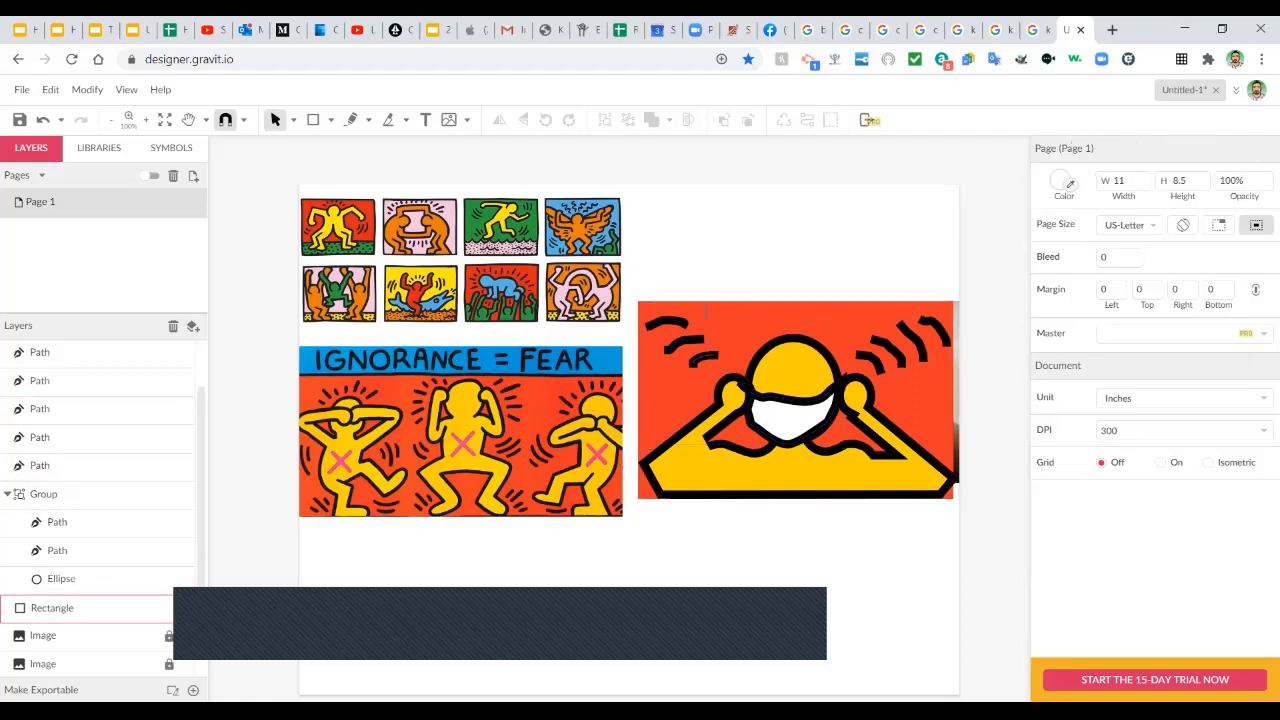
Select the three upper-left motion strokes and rotate them counterclockwise.
{"action": "left_click", "coordinate": [703, 358]}
{"action": "left_click", "coordinate": [685, 343], "text": "shift"}
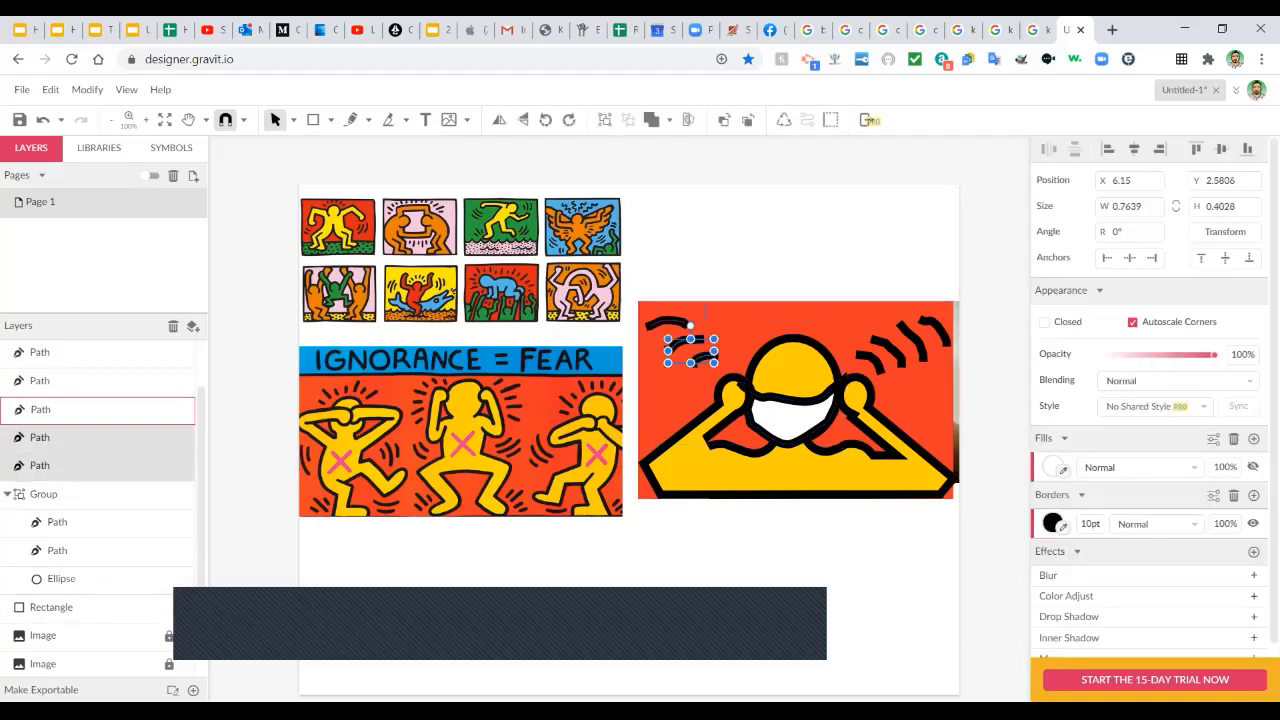
{"action": "left_click", "coordinate": [667, 322], "text": "shift"}
{"action": "mouse_move", "coordinate": [682, 307]}
{"action": "left_mouse_down"}
{"action": "mouse_move", "coordinate": [669, 309]}
{"action": "mouse_move", "coordinate": [685, 359]}
{"action": "mouse_move", "coordinate": [694, 330]}
{"action": "mouse_move", "coordinate": [690, 356]}
{"action": "left_mouse_up"}
{"action": "left_click", "coordinate": [870, 361]}
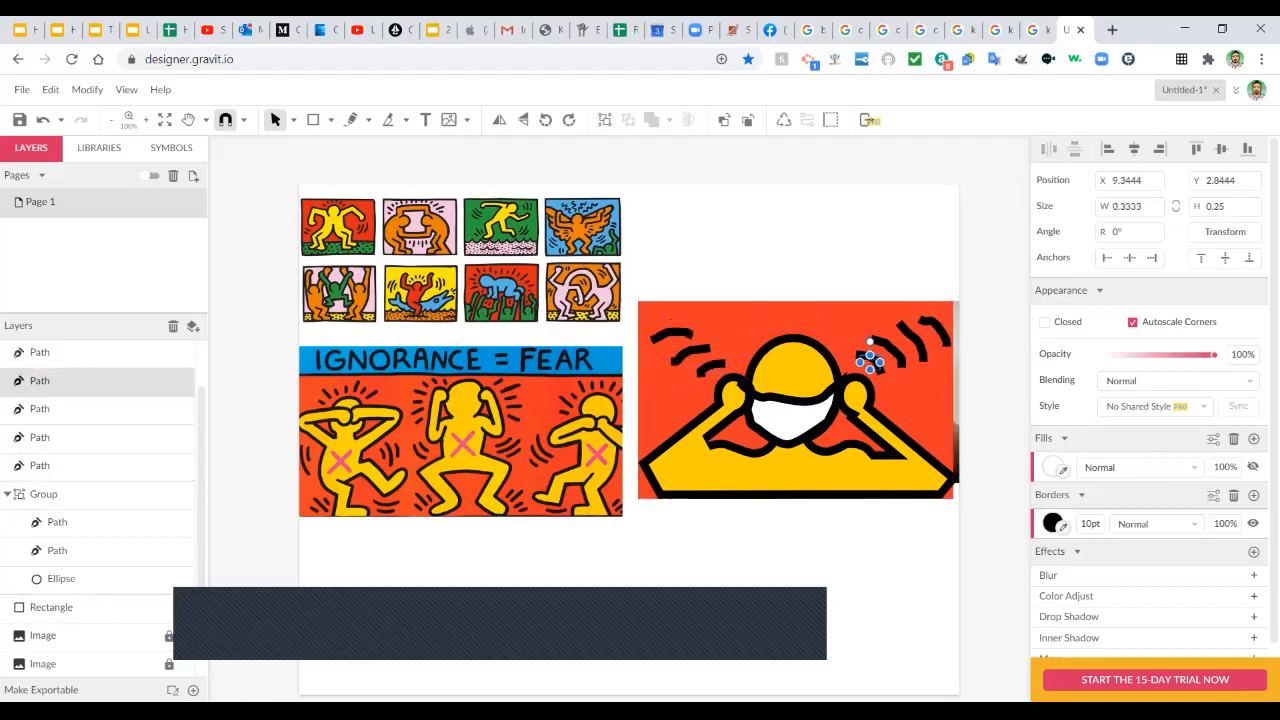
Lower the red rectangle's top edge, add a 10pt black border, and move it upward.
{"action": "left_click", "coordinate": [882, 382]}
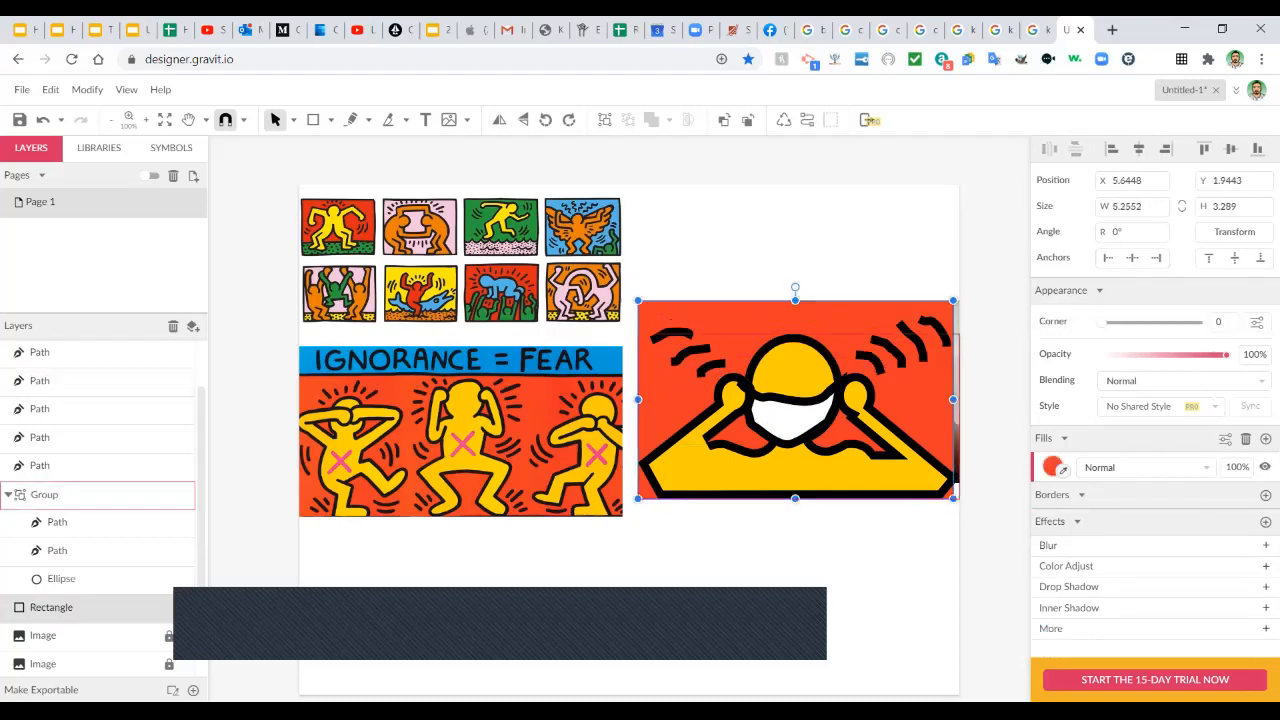
{"action": "left_click_drag", "start_coordinate": [795, 300], "coordinate": [795, 309]}
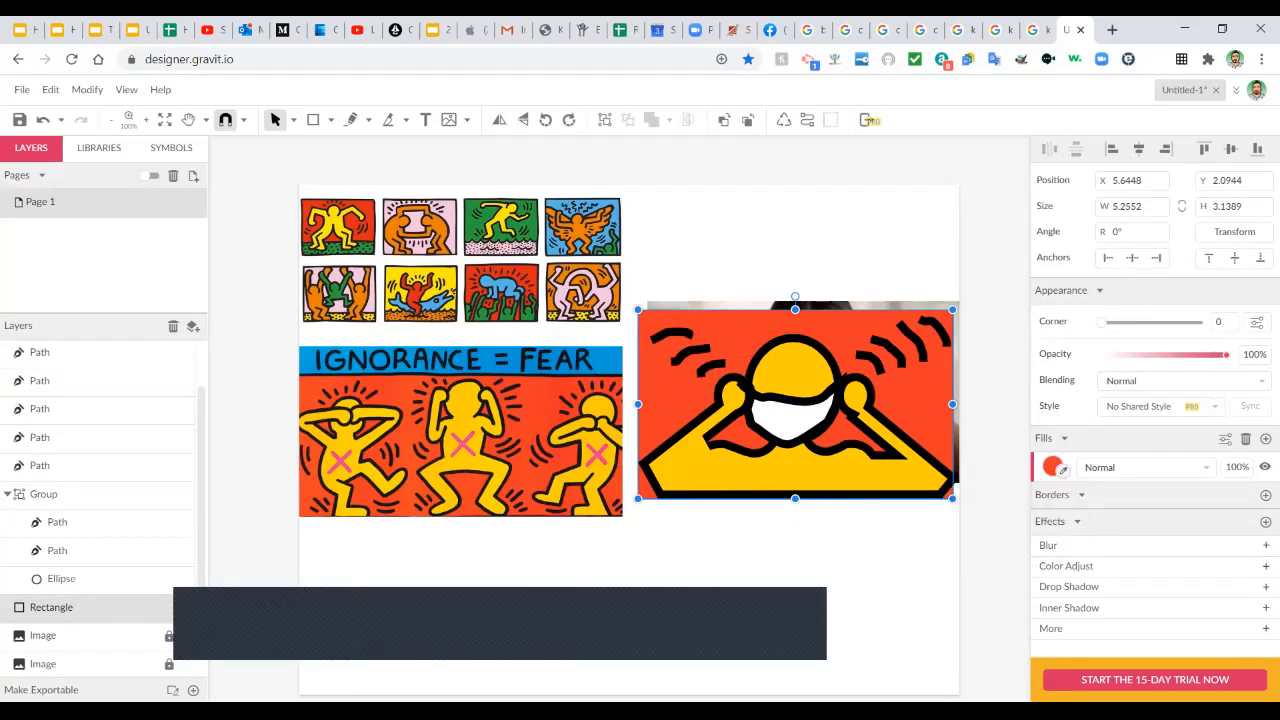
{"action": "left_click", "coordinate": [1266, 495]}
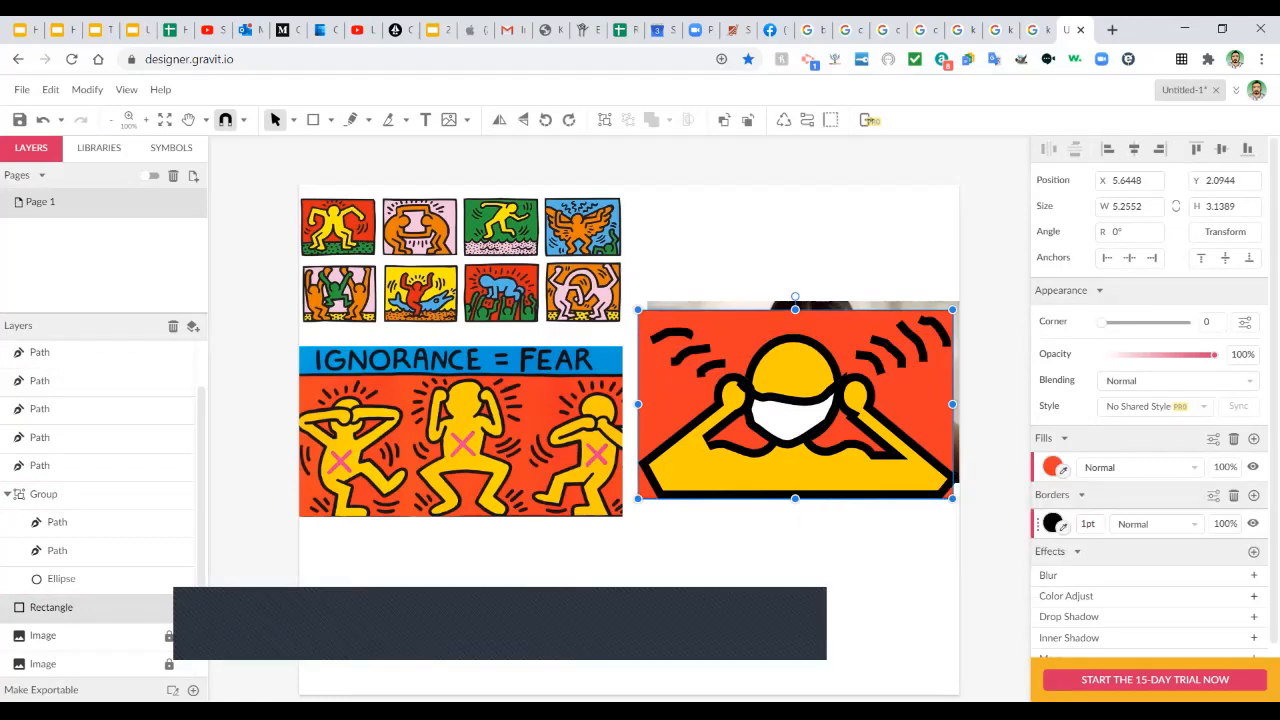
{"action": "double_click", "coordinate": [1084, 523]}
{"action": "type", "text": "10"}
{"action": "key", "text": "Return"}
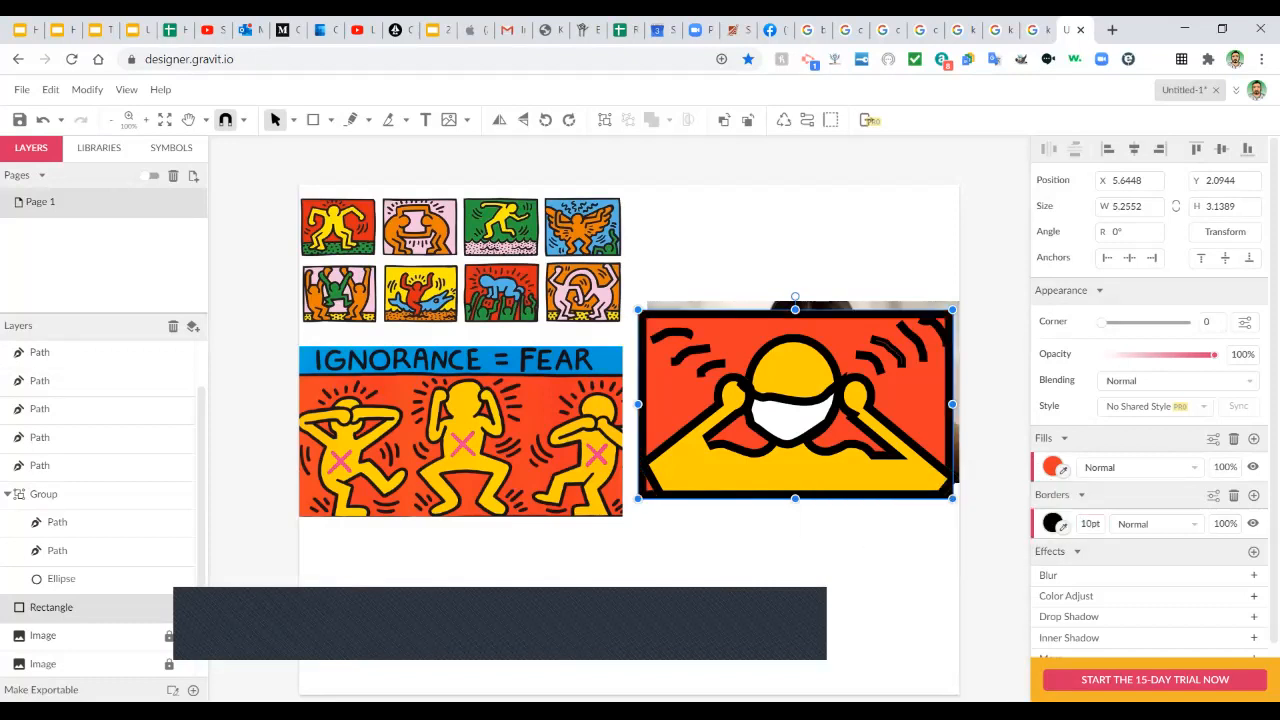
{"action": "left_click_drag", "start_coordinate": [893, 378], "coordinate": [893, 351]}
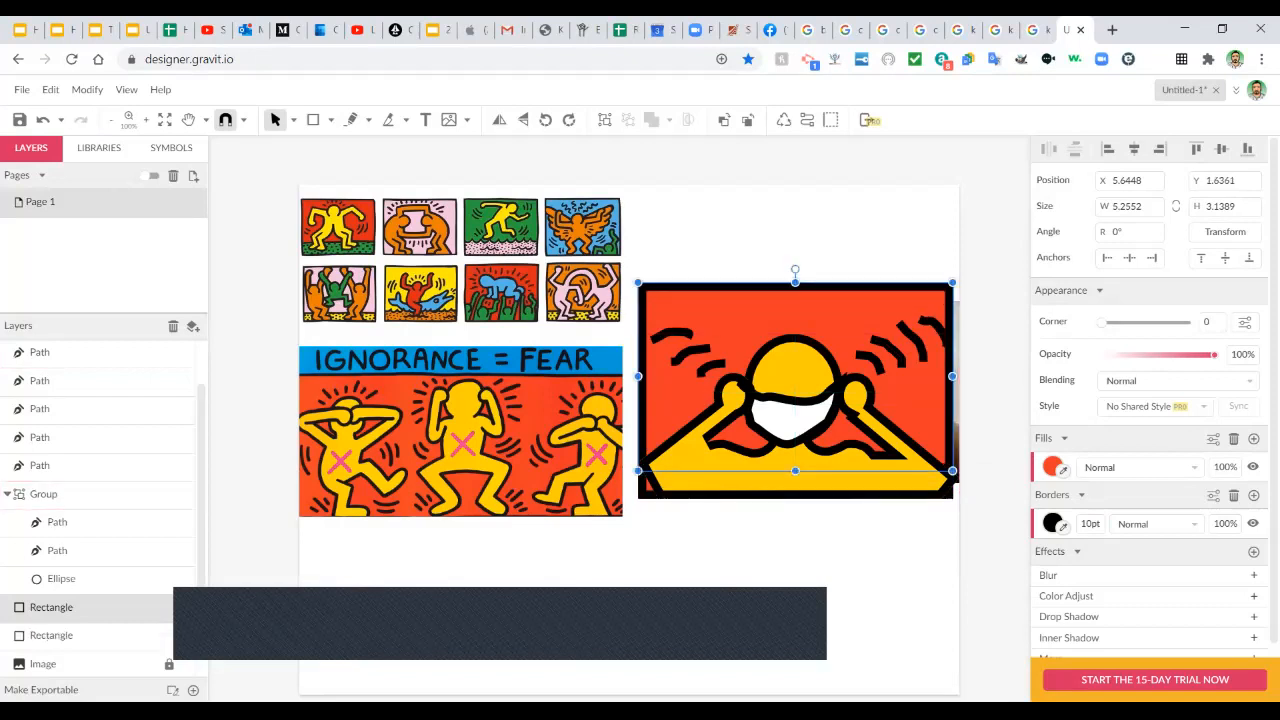
Send the rectangle to the back, then bring all objects in front of the photo.
{"action": "right_click", "coordinate": [741, 227]}
{"action": "mouse_move", "coordinate": [790, 312]}
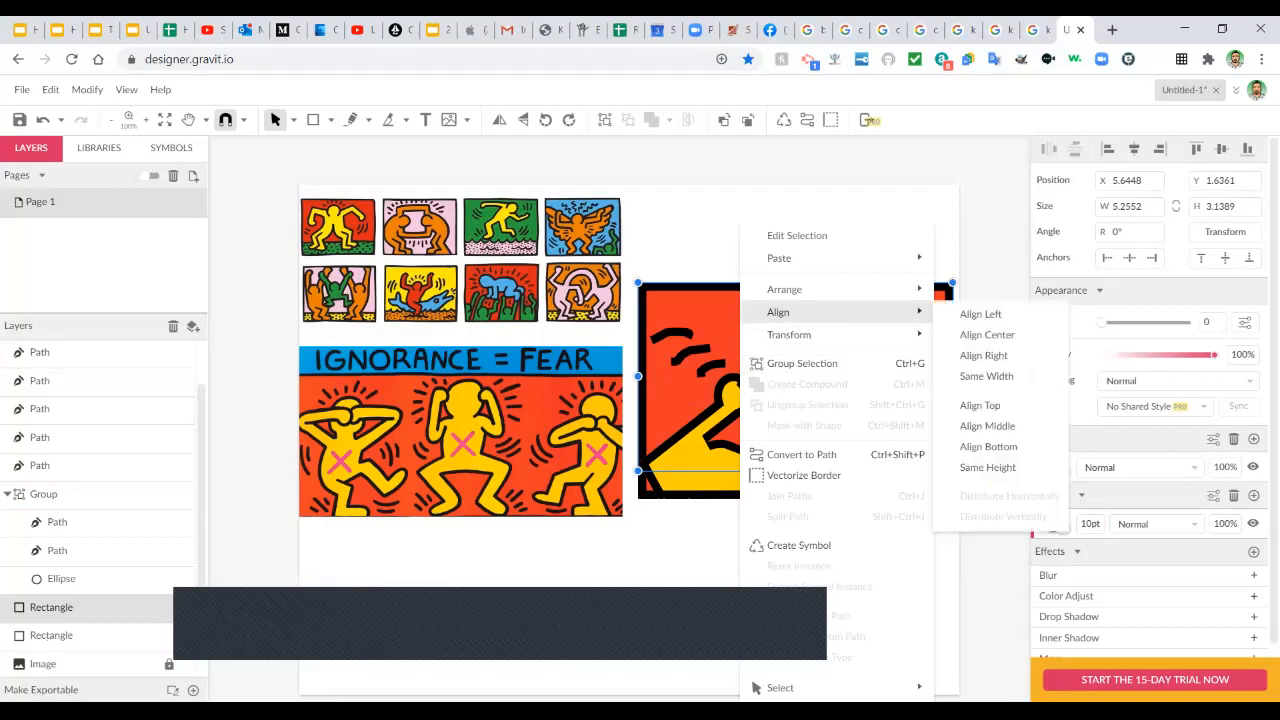
{"action": "mouse_move", "coordinate": [790, 289]}
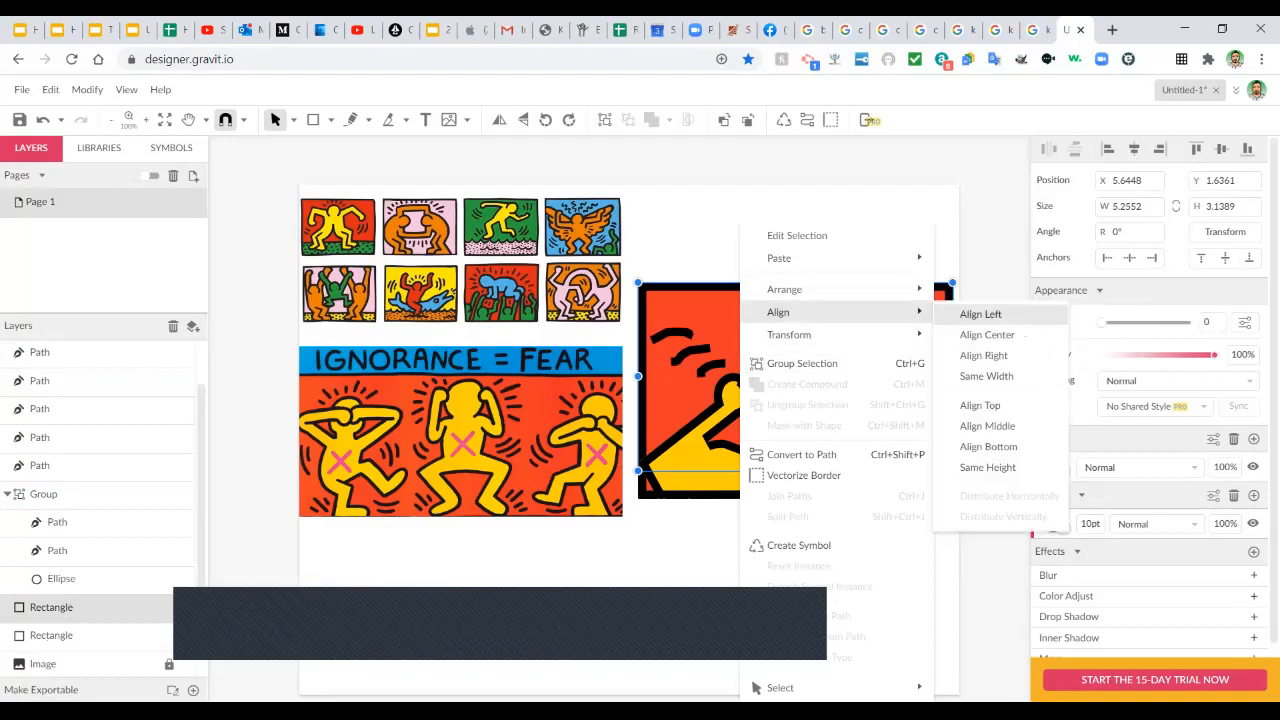
{"action": "left_click", "coordinate": [985, 354]}
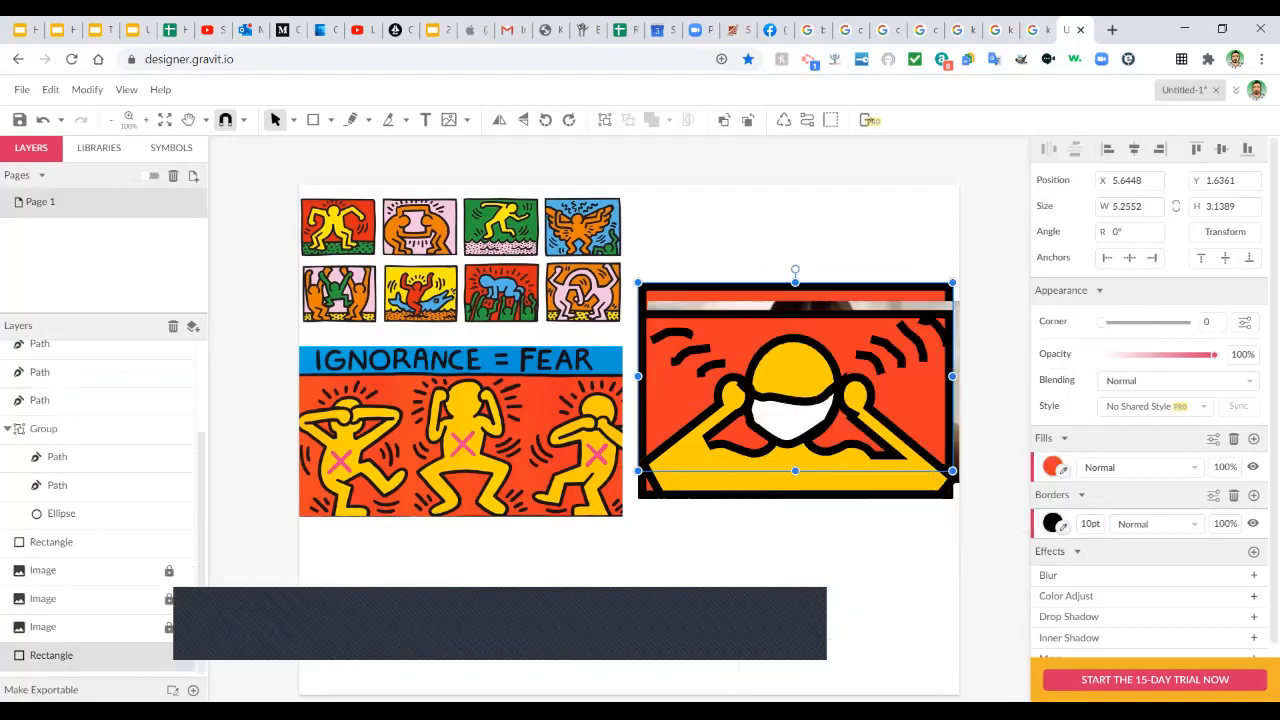
{"action": "key", "text": "ctrl+a"}
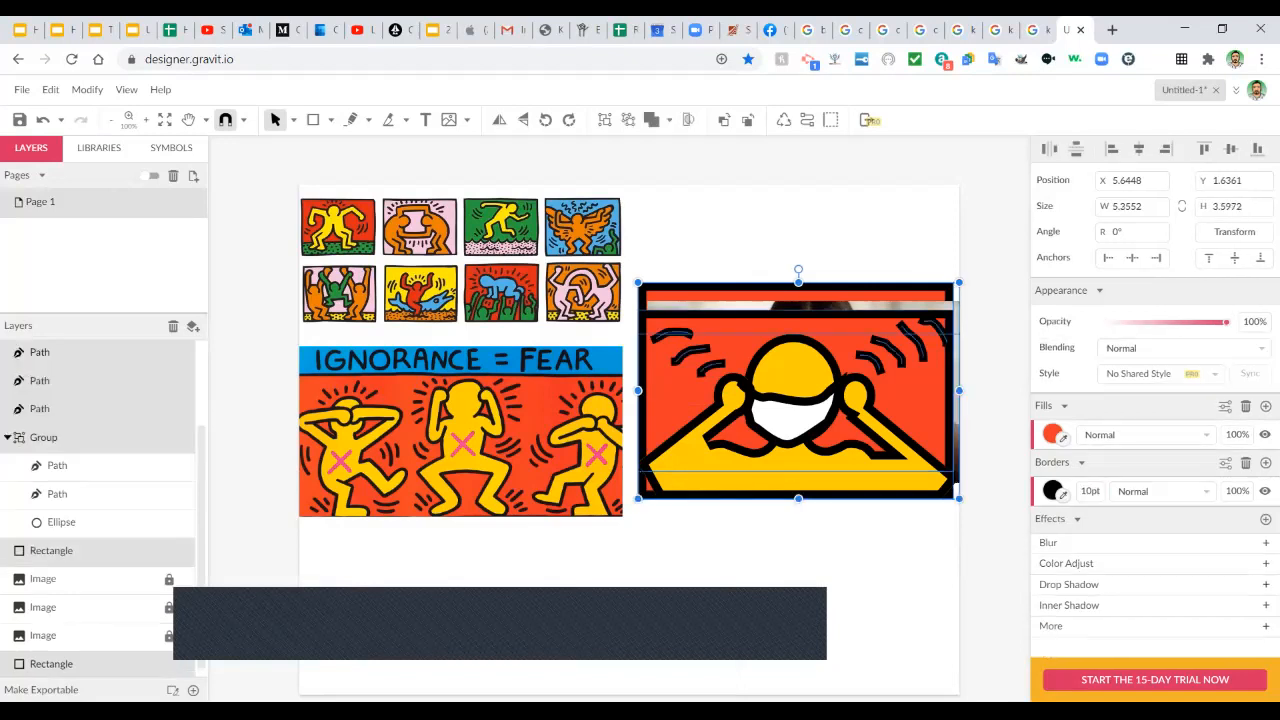
{"action": "right_click", "coordinate": [817, 226]}
{"action": "mouse_move", "coordinate": [880, 289]}
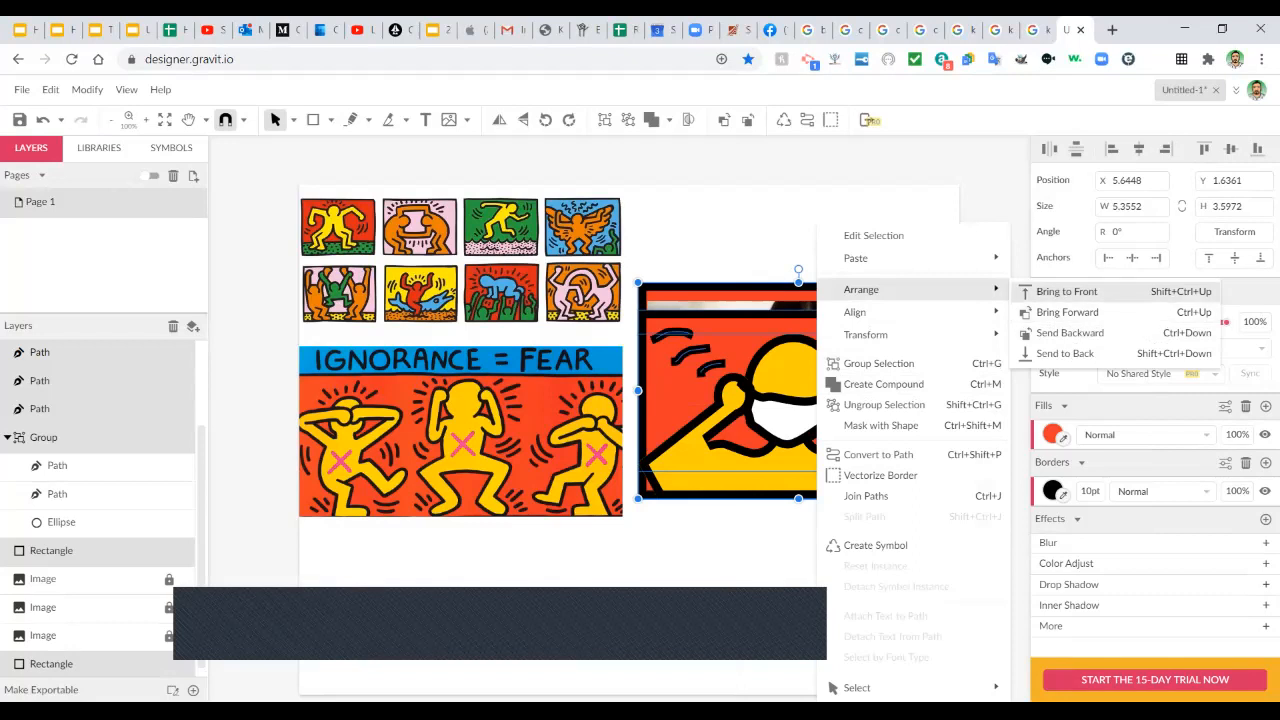
{"action": "left_click", "coordinate": [1066, 291]}
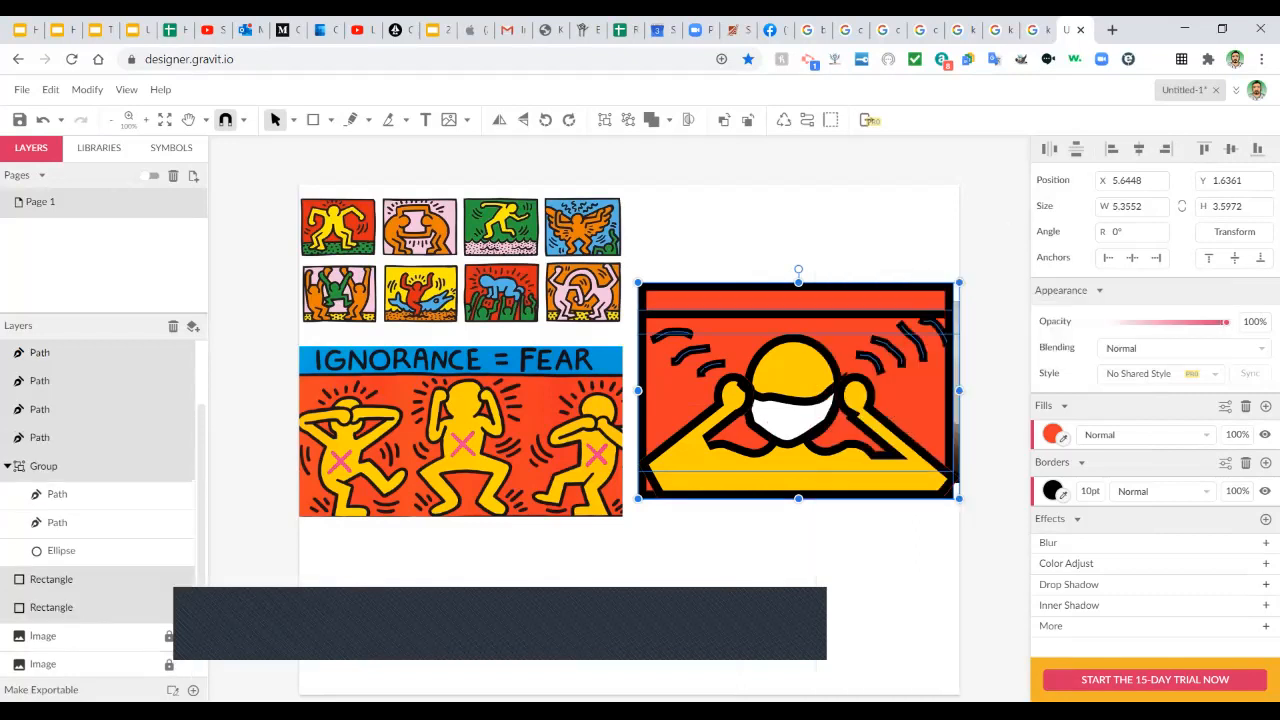
{"action": "key", "text": "Escape"}
Extend the rectangle's top upward and fill it with the IGNORANCE = FEAR banner's blue.
{"action": "left_click", "coordinate": [838, 300]}
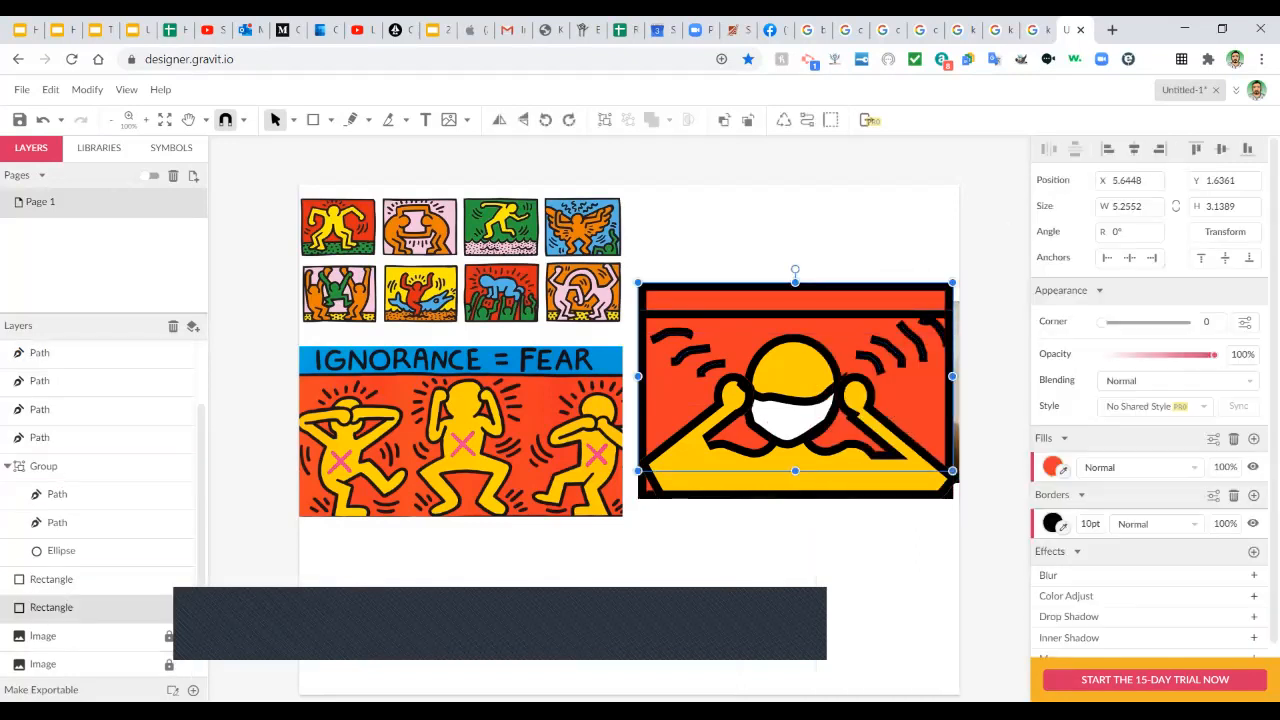
{"action": "left_click_drag", "start_coordinate": [795, 283], "coordinate": [795, 260]}
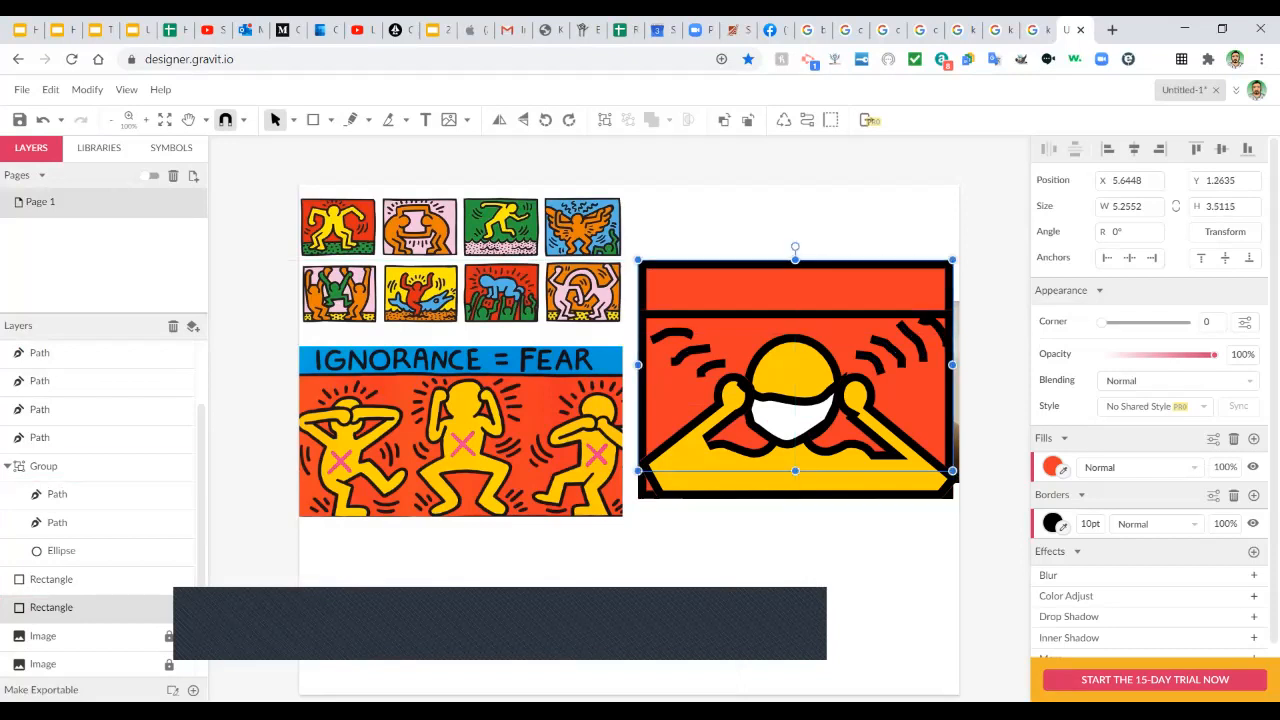
{"action": "left_click_drag", "start_coordinate": [795, 260], "coordinate": [795, 270]}
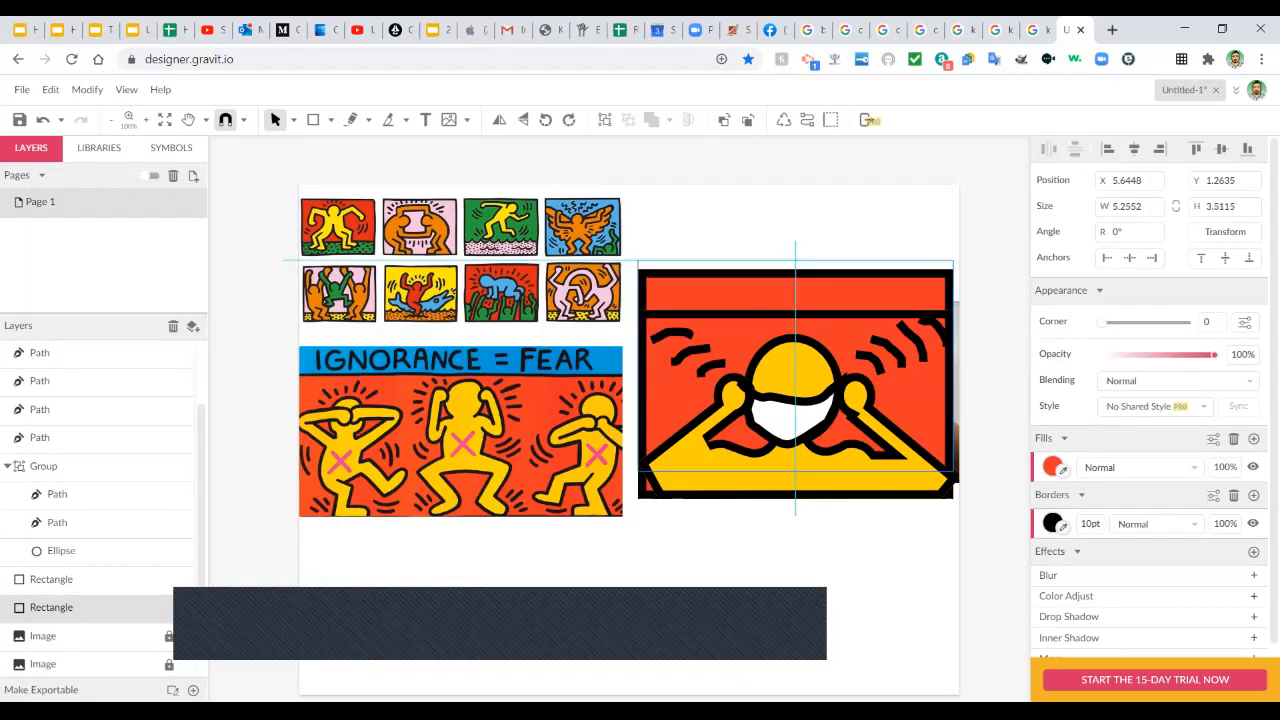
{"action": "key", "text": "ctrl+z"}
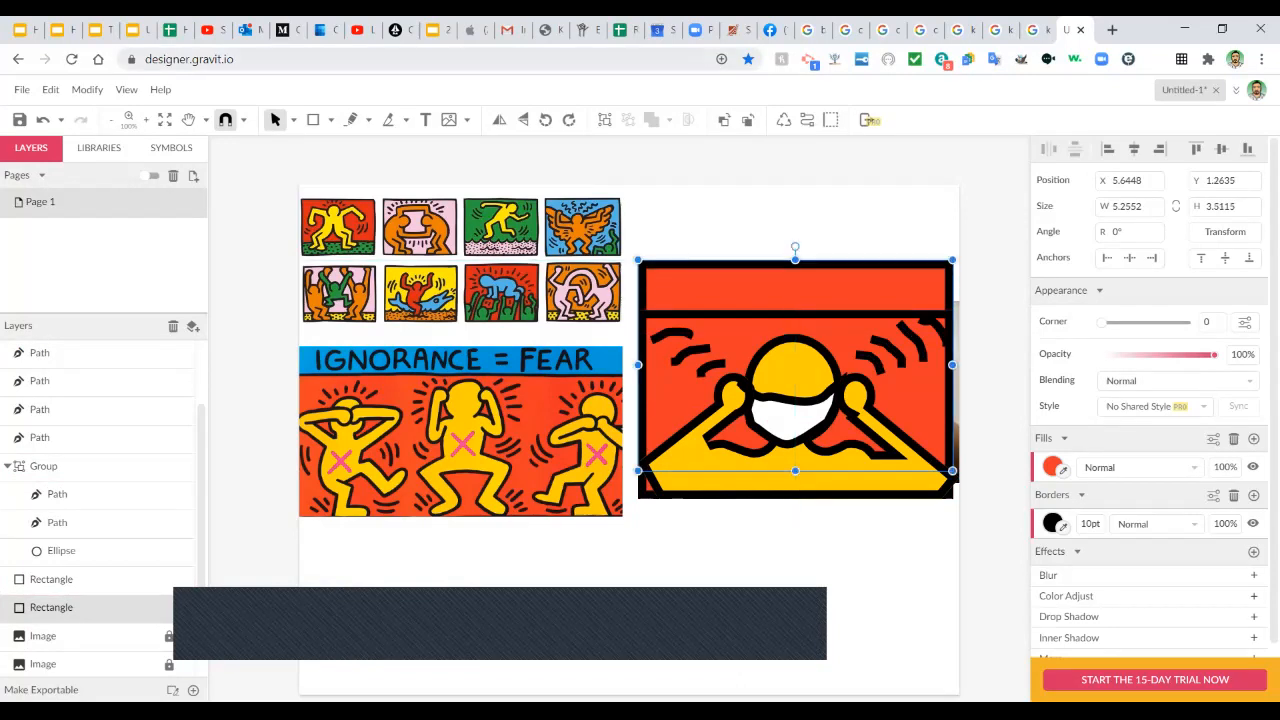
{"action": "left_click_drag", "start_coordinate": [1050, 467], "coordinate": [608, 358]}
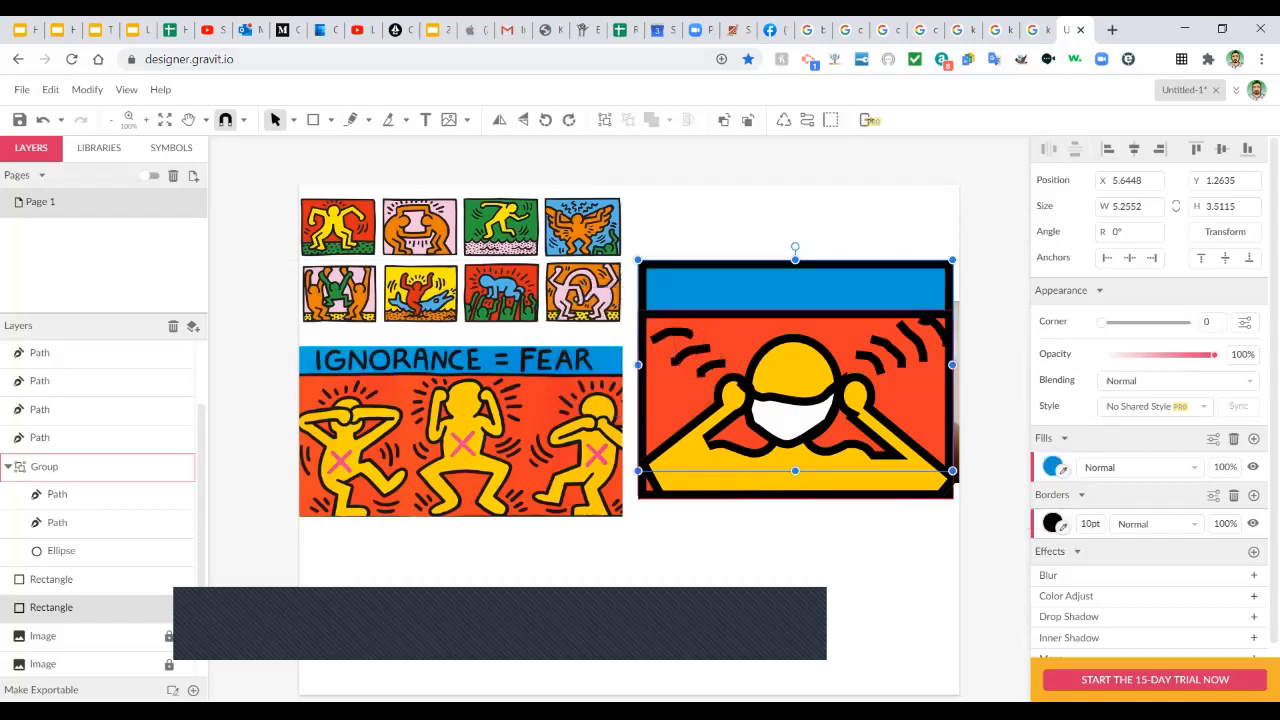
{"action": "left_click", "coordinate": [425, 119]}
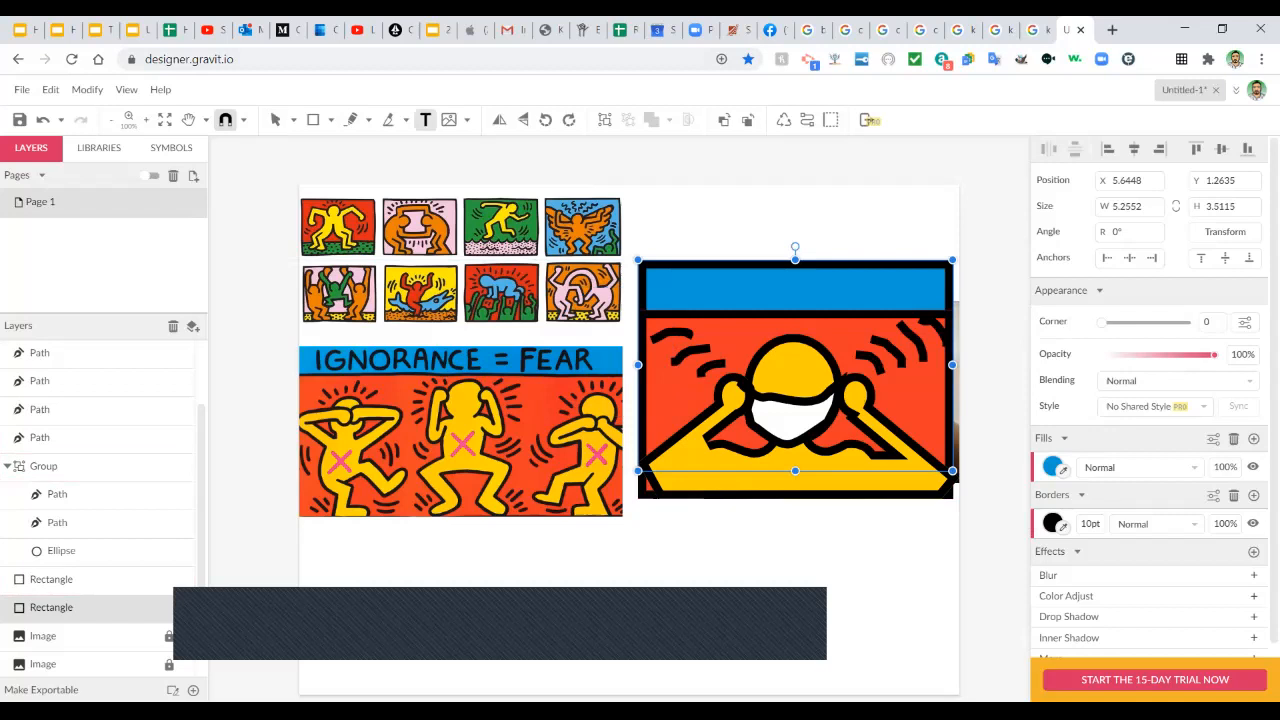
Type 'Mask are Accential' in a new text box above the panel and select it.
{"action": "left_click", "coordinate": [670, 212]}
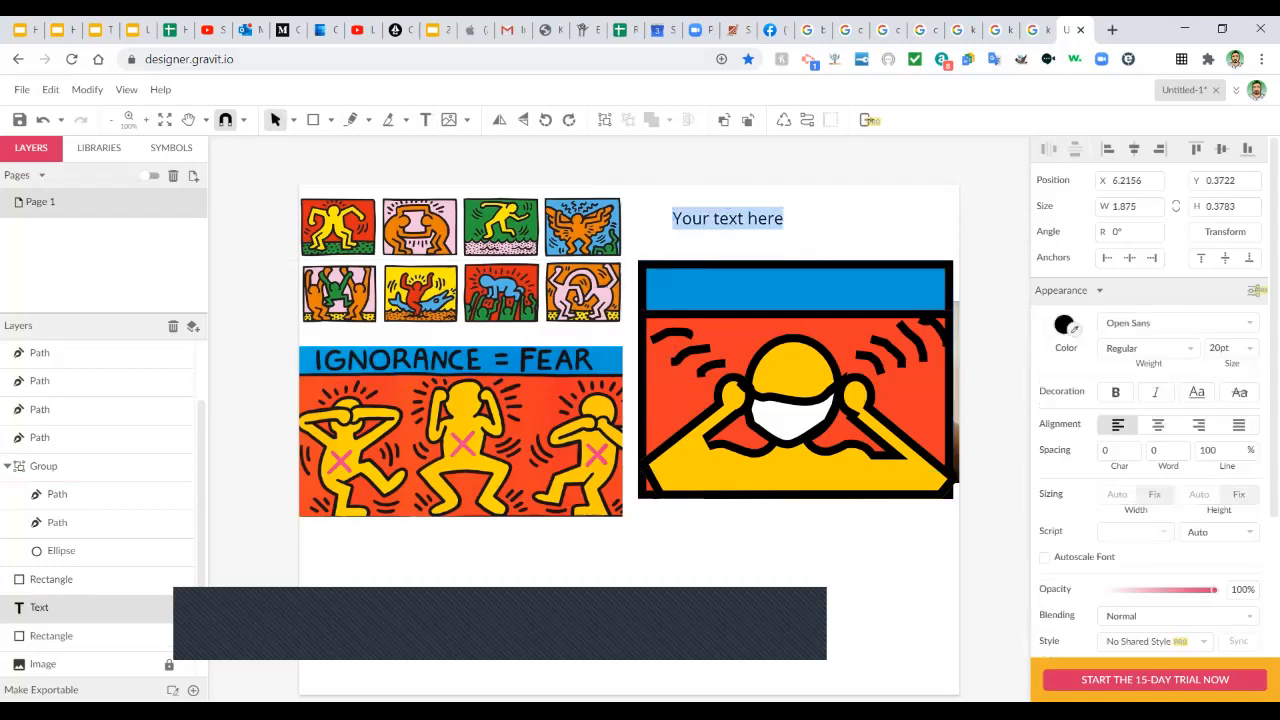
{"action": "type", "text": "Mask"}
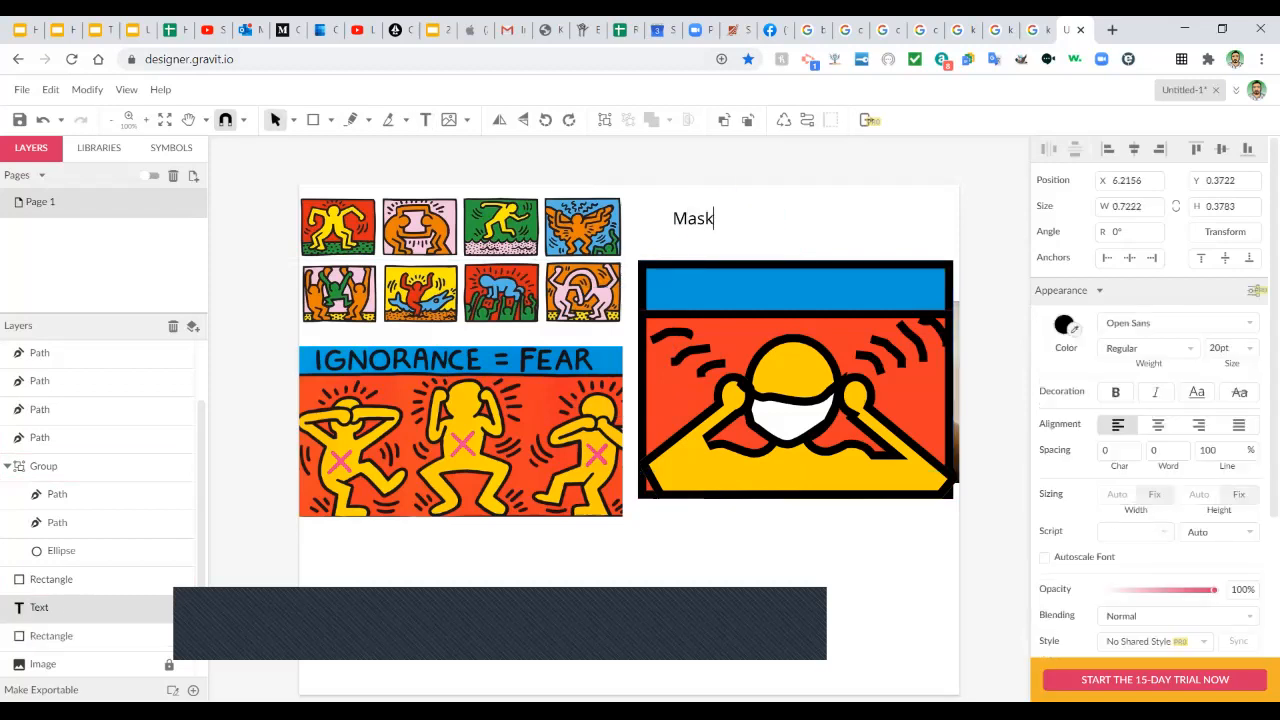
{"action": "type", "text": " are Accential"}
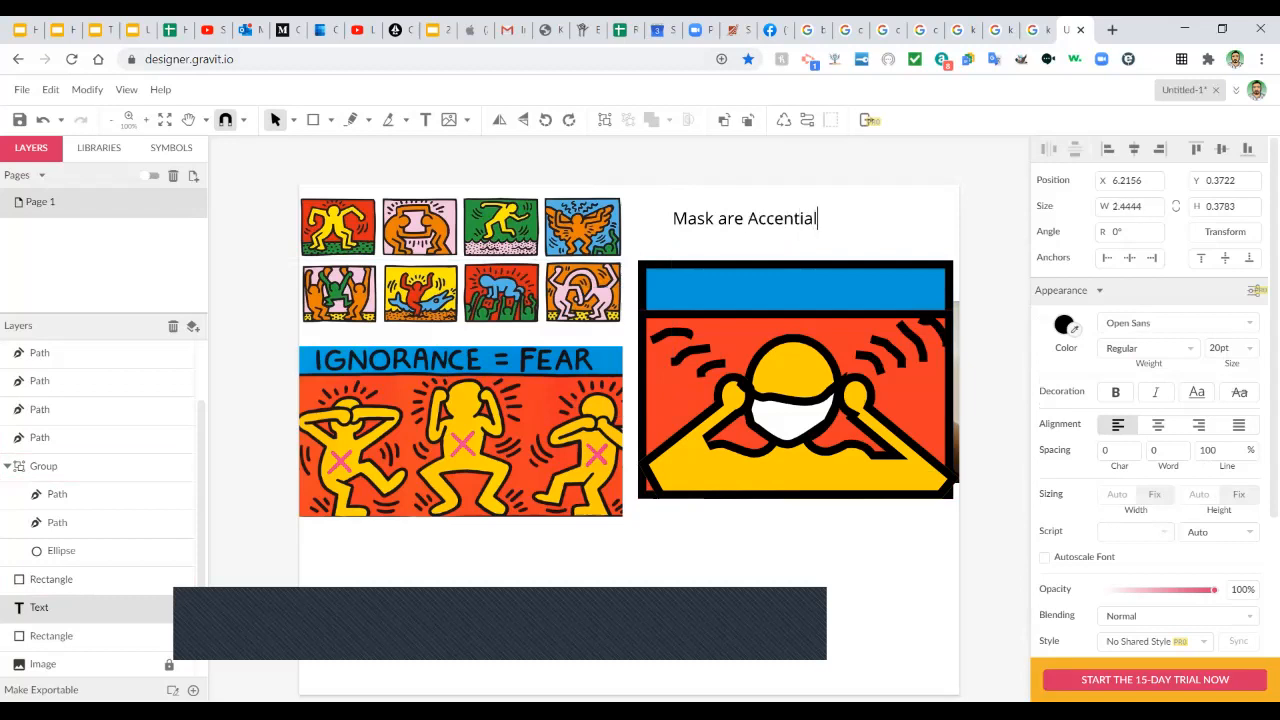
{"action": "key", "text": "ctrl+a"}
{"action": "key", "text": "ctrl+c"}
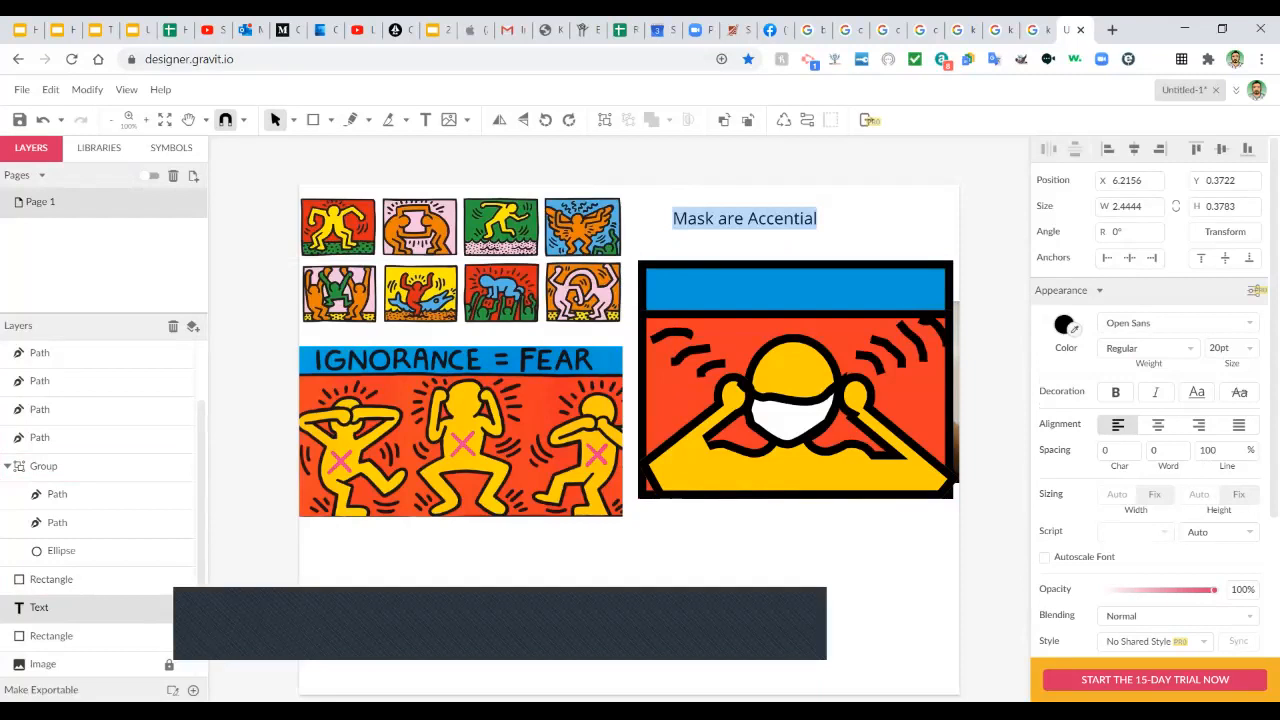
Search Google for the caption, select the corrected 'Mask are Essential', and return to Gravit.
{"action": "left_click", "coordinate": [1112, 30]}
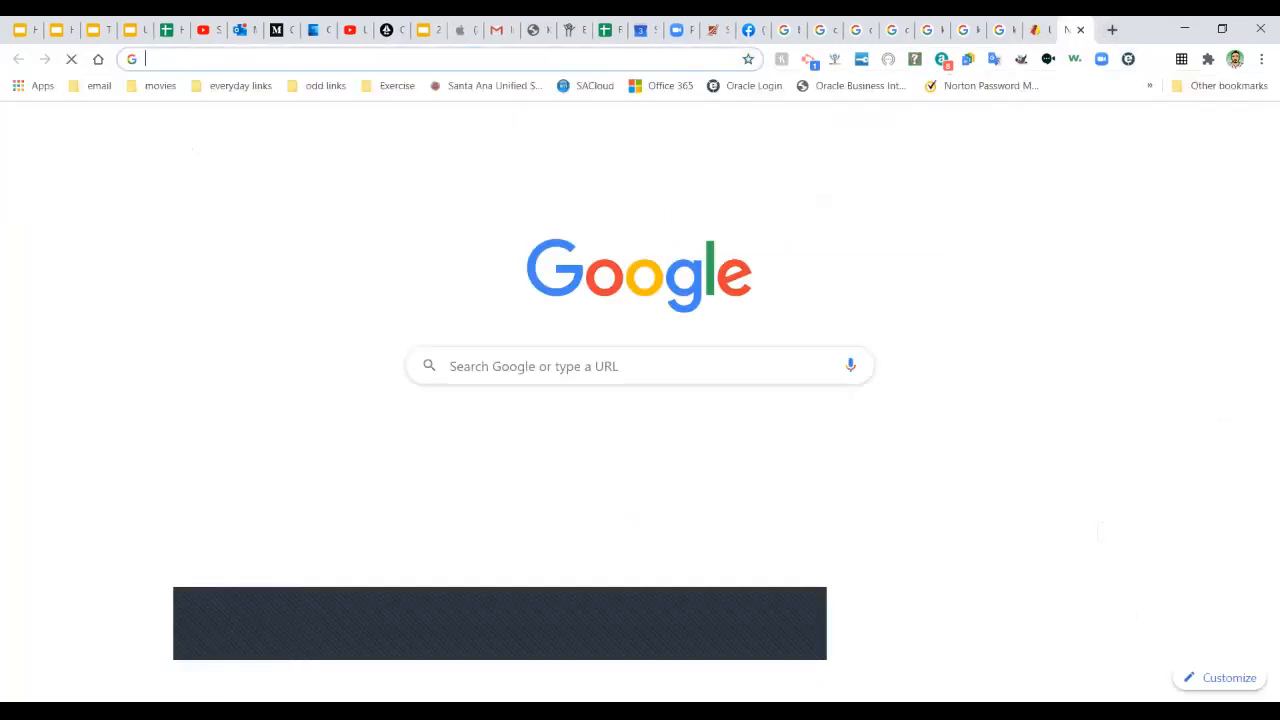
{"action": "key", "text": "ctrl+v"}
{"action": "key", "text": "Return"}
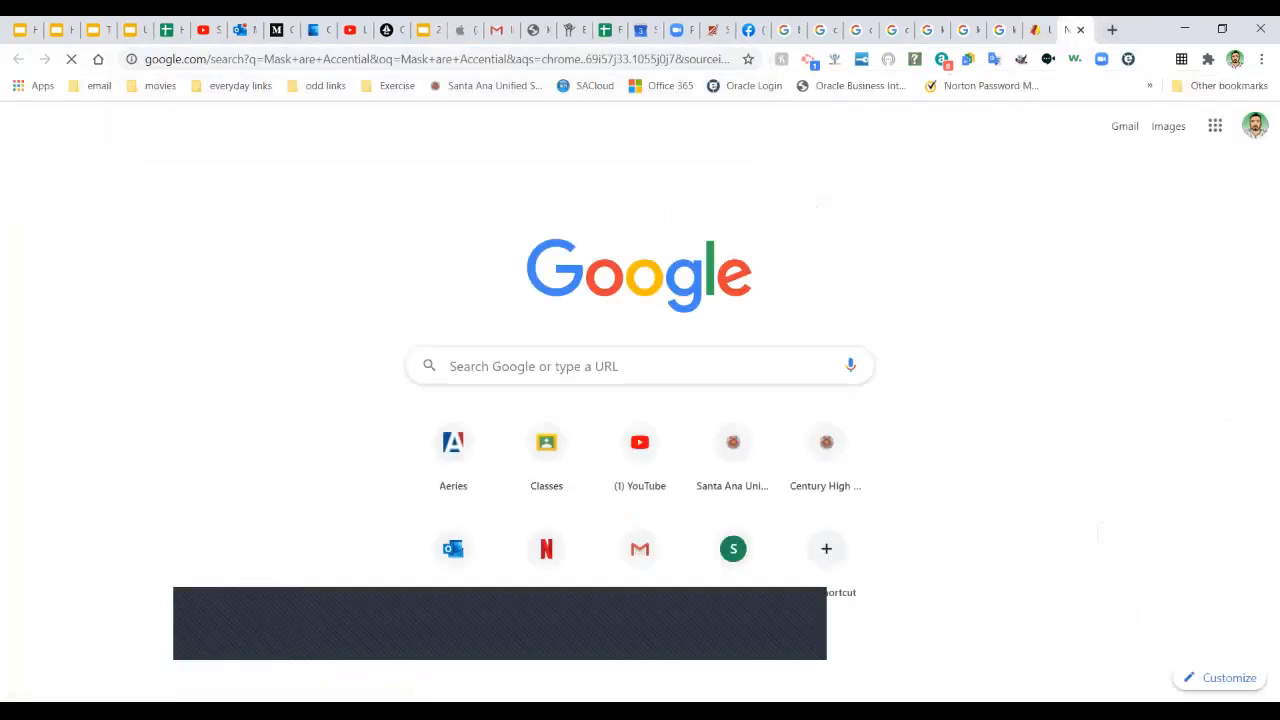
{"action": "left_click", "coordinate": [345, 231]}
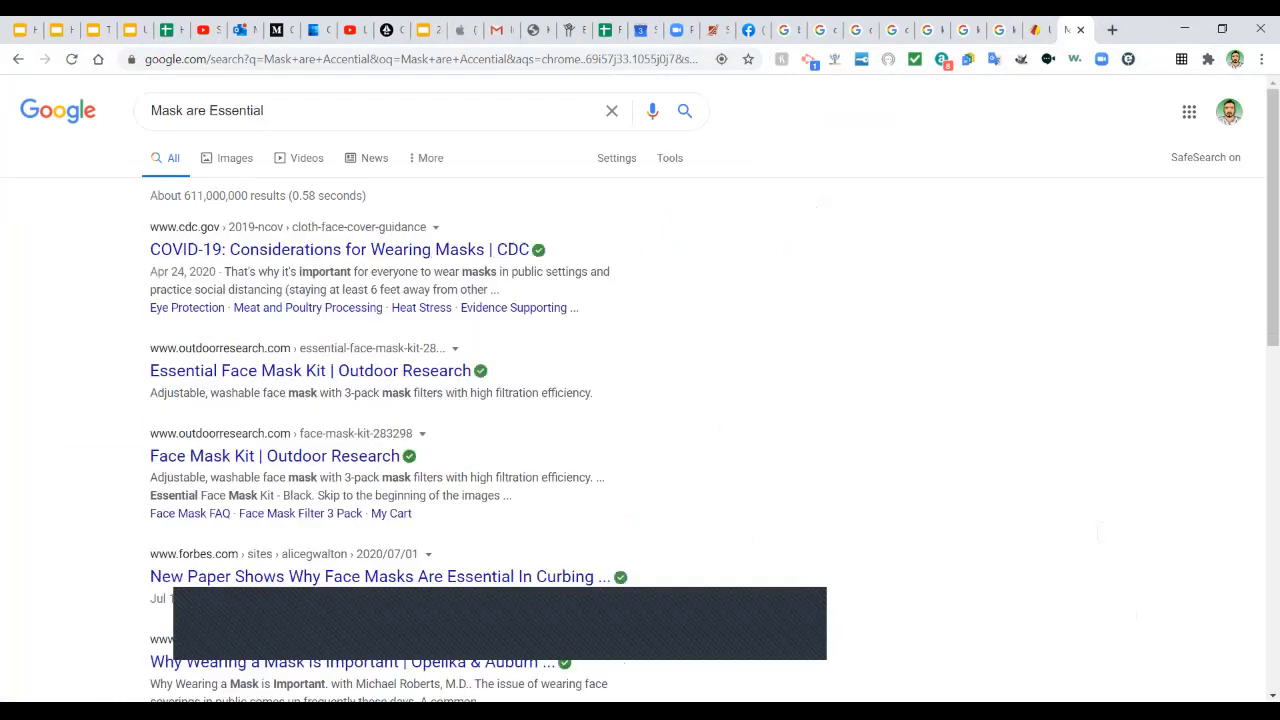
{"action": "left_click_drag", "start_coordinate": [265, 111], "coordinate": [128, 111]}
{"action": "key", "text": "ctrl+c"}
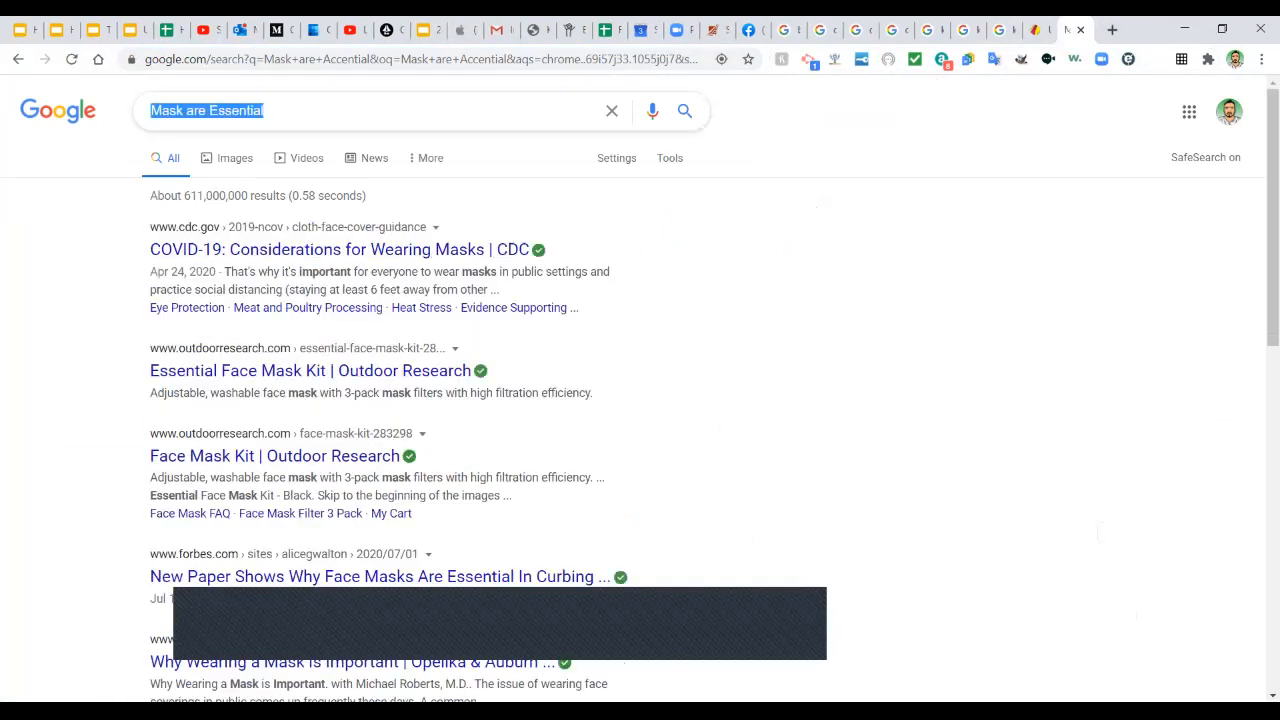
{"action": "left_click", "coordinate": [1035, 29]}
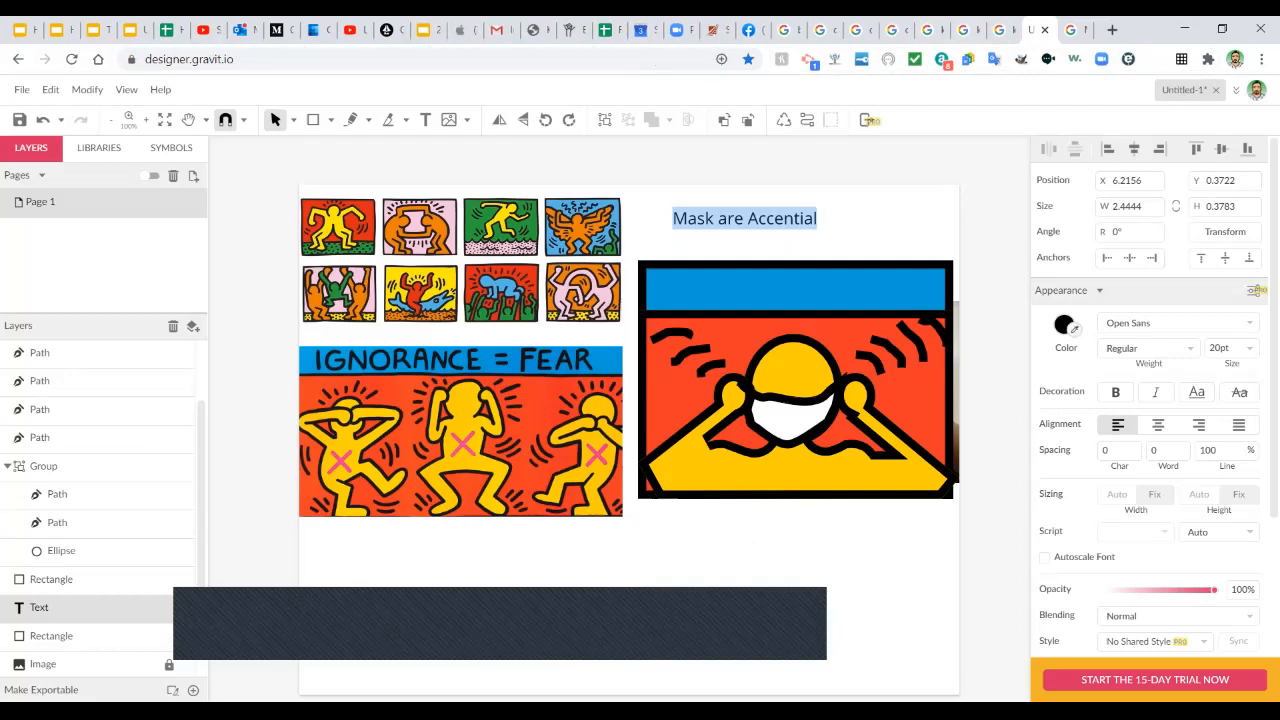
Paste the corrected caption text 'Mask are Essential' over the misspelled words.
{"action": "key", "text": "ctrl+v"}
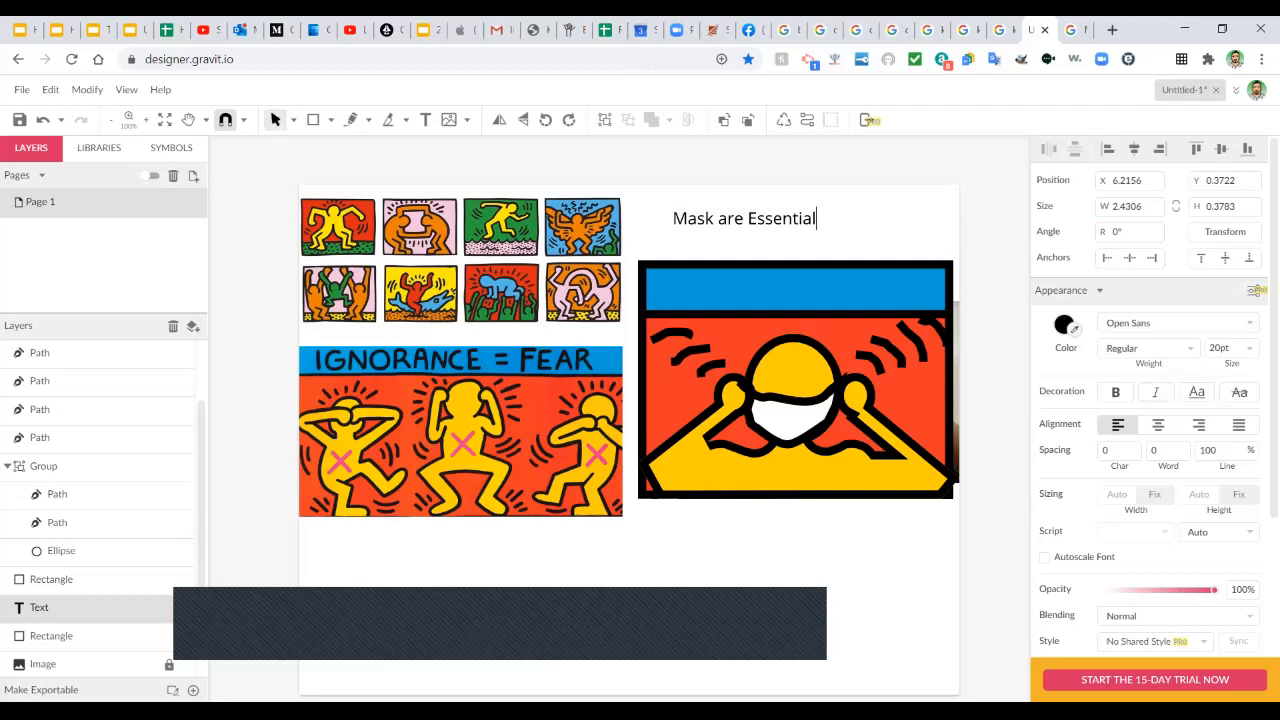
{"action": "left_click", "coordinate": [727, 218]}
{"action": "left_click", "coordinate": [293, 120]}
{"action": "left_click", "coordinate": [330, 146]}
Move the caption down into the picture's blue band and make it bold.
{"action": "key", "text": "Escape"}
{"action": "left_click_drag", "start_coordinate": [740, 218], "coordinate": [731, 290]}
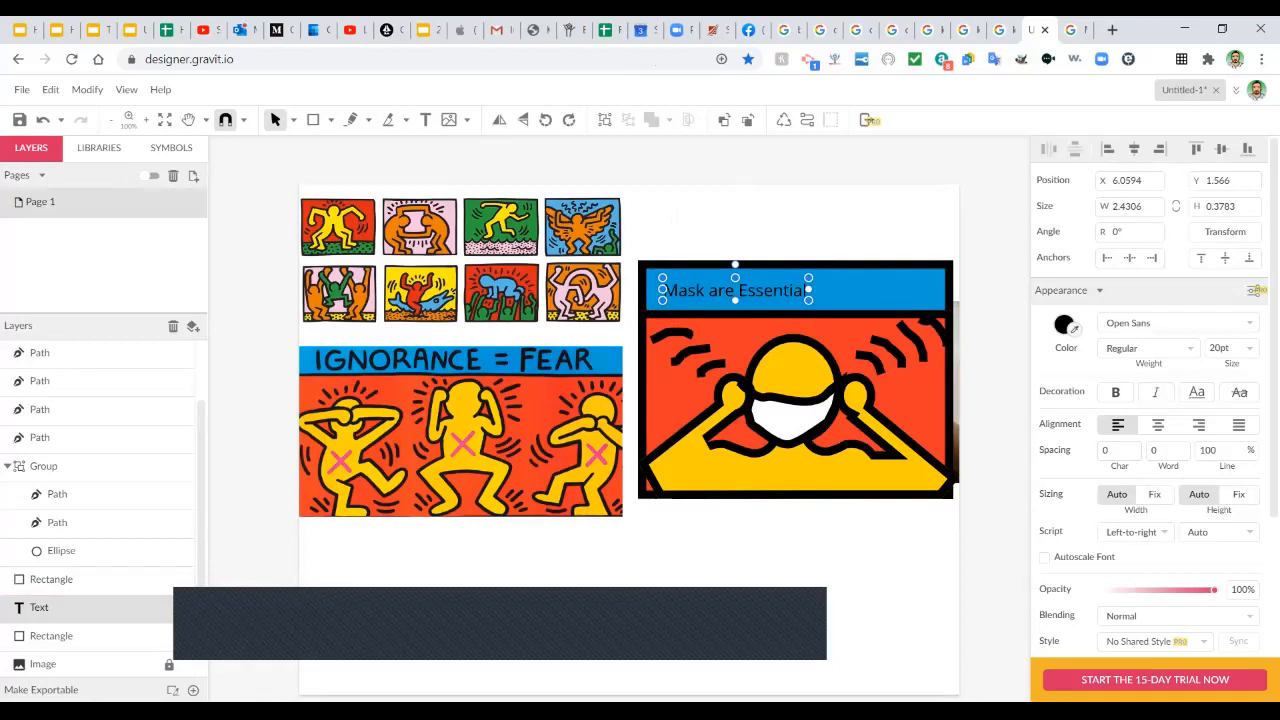
{"action": "left_click", "coordinate": [1115, 392]}
Change the caption font to Odibee Sans, keeping the original text box size.
{"action": "left_click", "coordinate": [1172, 323]}
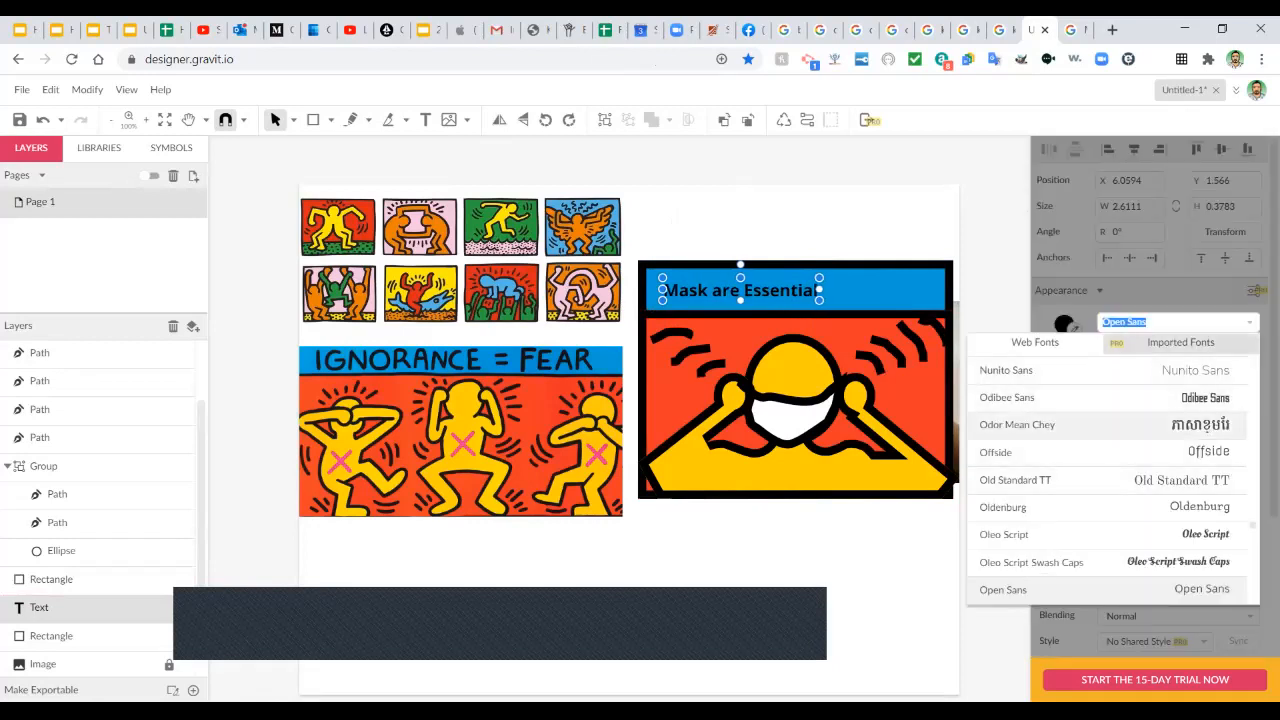
{"action": "left_click", "coordinate": [1100, 397]}
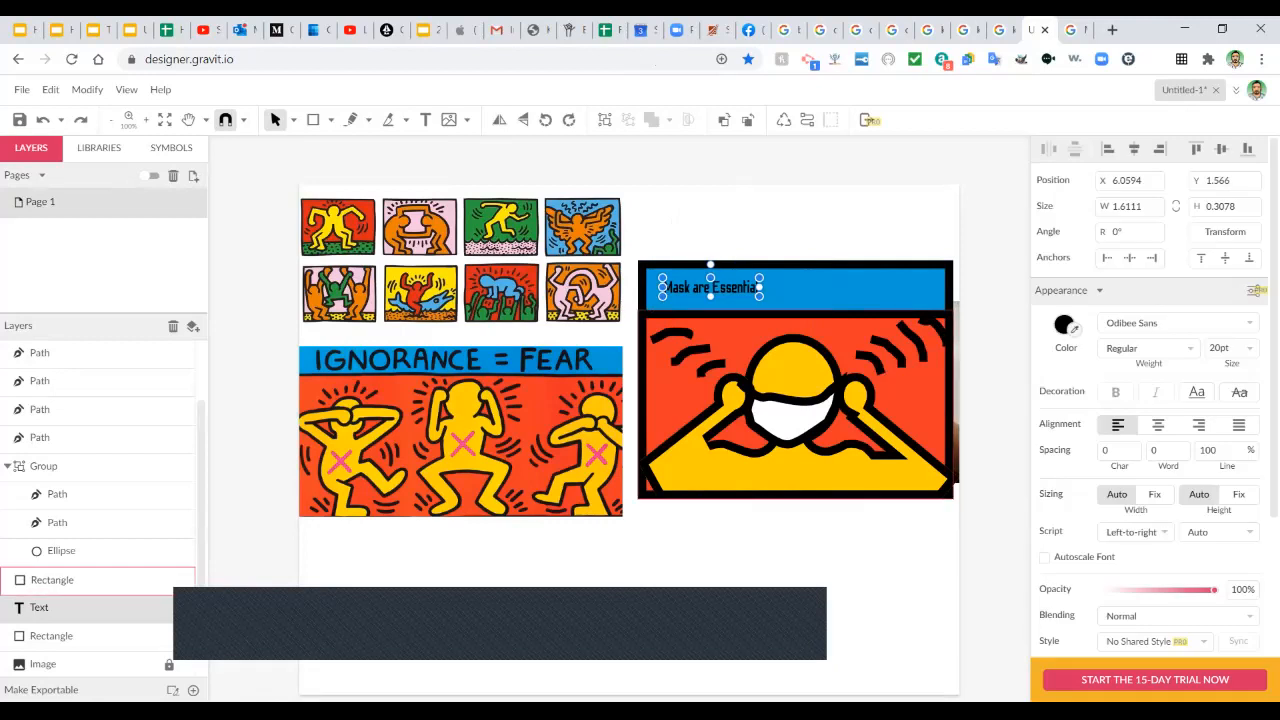
{"action": "left_click_drag", "start_coordinate": [759, 296], "coordinate": [797, 346]}
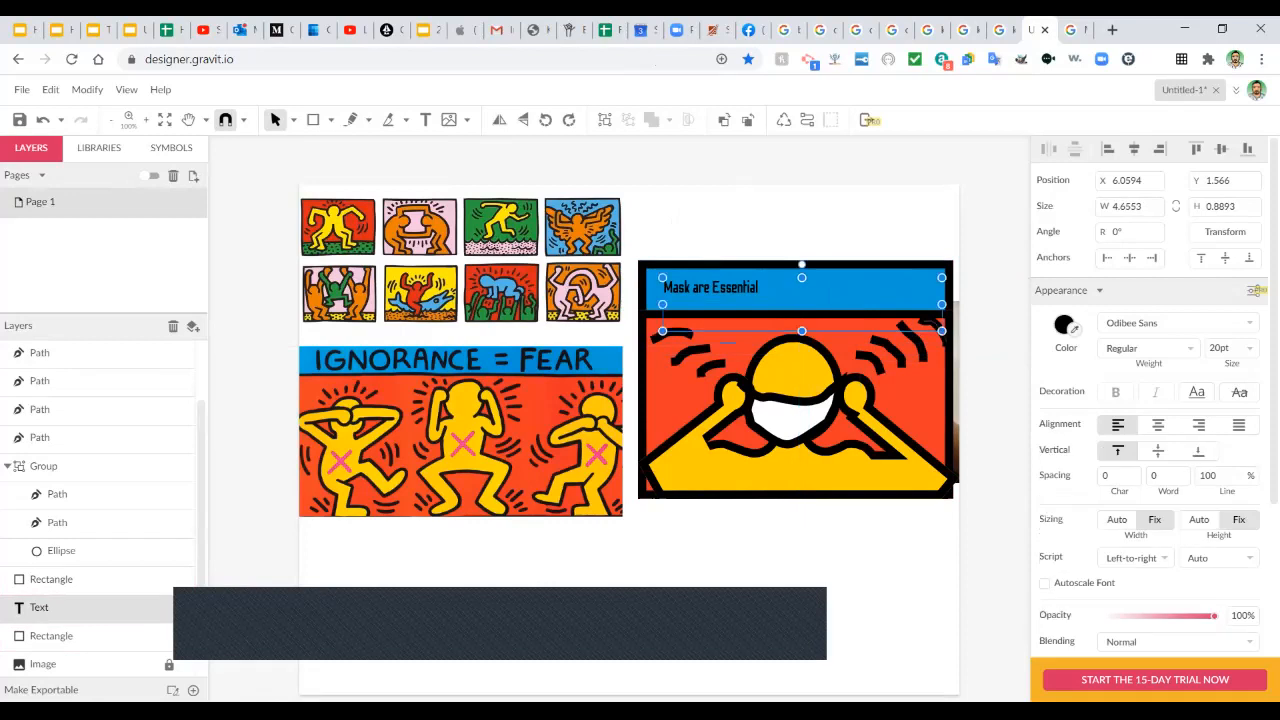
{"action": "key", "text": "ctrl+z"}
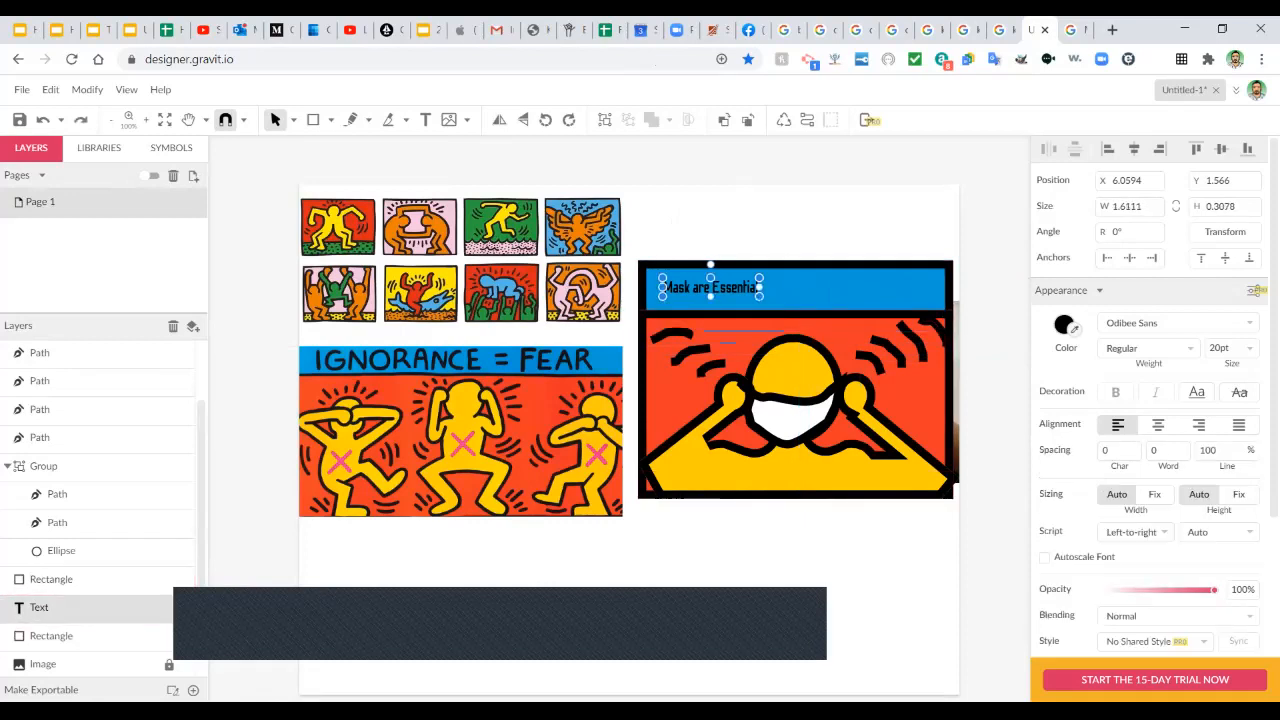
{"action": "key", "text": "ctrl+shift+z"}
{"action": "key", "text": "ctrl+z"}
Set the caption font size to 48 pt.
{"action": "left_click", "coordinate": [1249, 348]}
{"action": "scroll", "coordinate": [1235, 420], "scroll_direction": "down", "scroll_amount": 5}
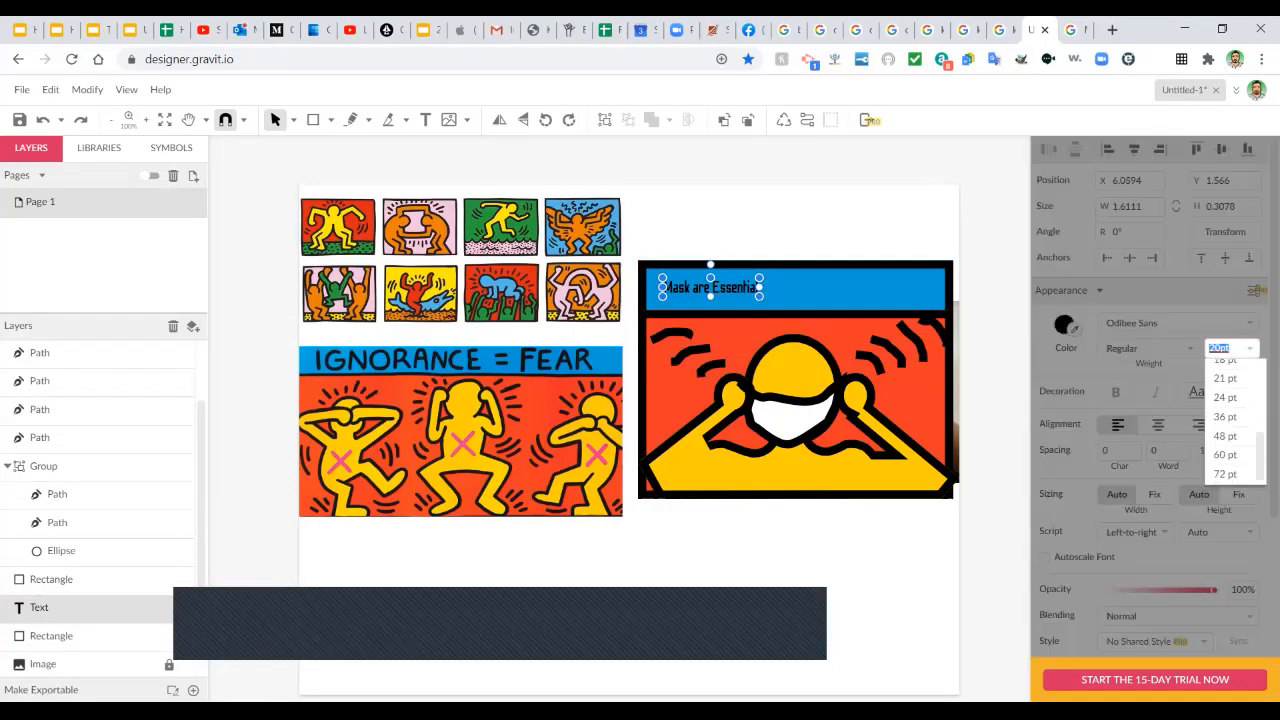
{"action": "left_click", "coordinate": [1225, 416]}
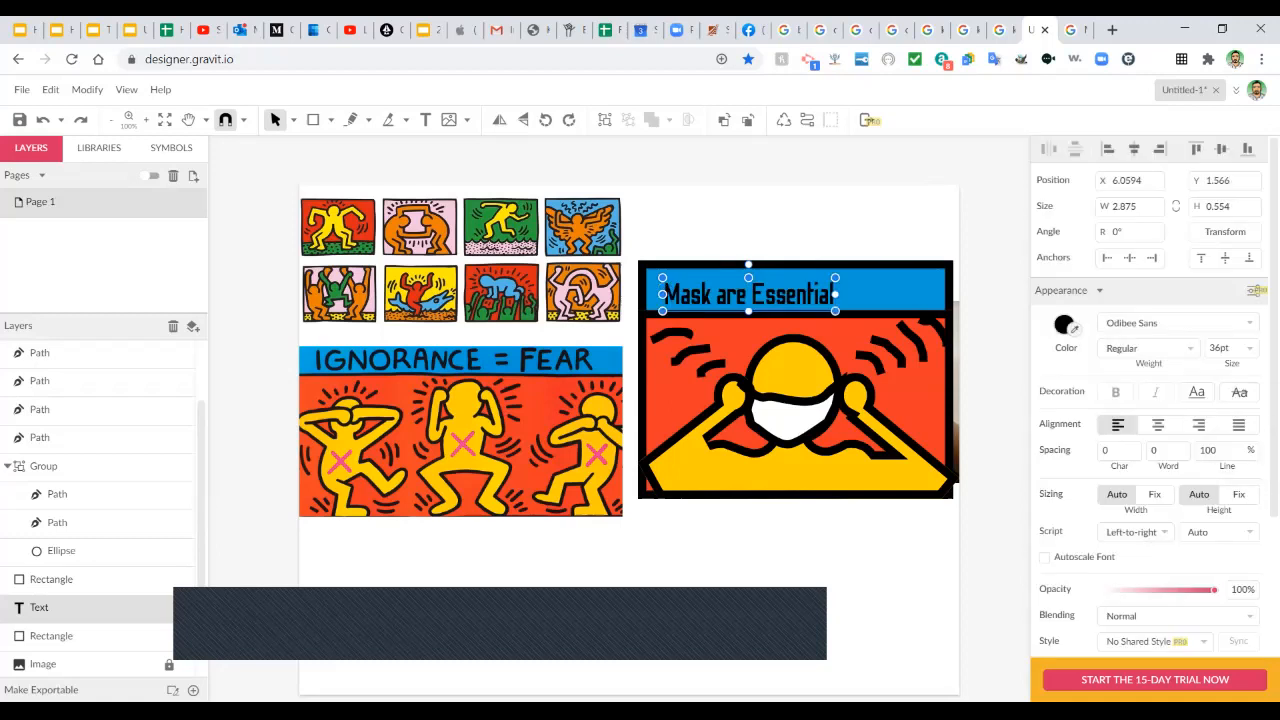
{"action": "left_click", "coordinate": [1249, 348]}
{"action": "scroll", "coordinate": [1235, 420], "scroll_direction": "down", "scroll_amount": 5}
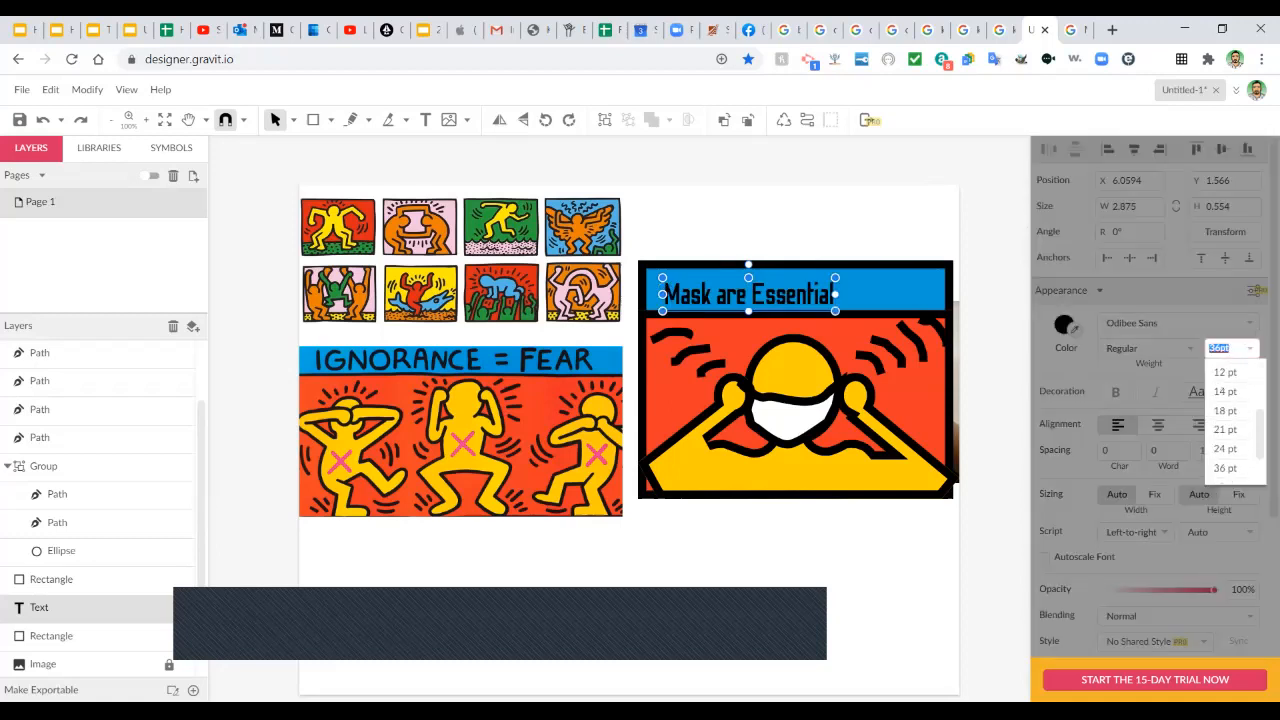
{"action": "left_click", "coordinate": [1225, 436]}
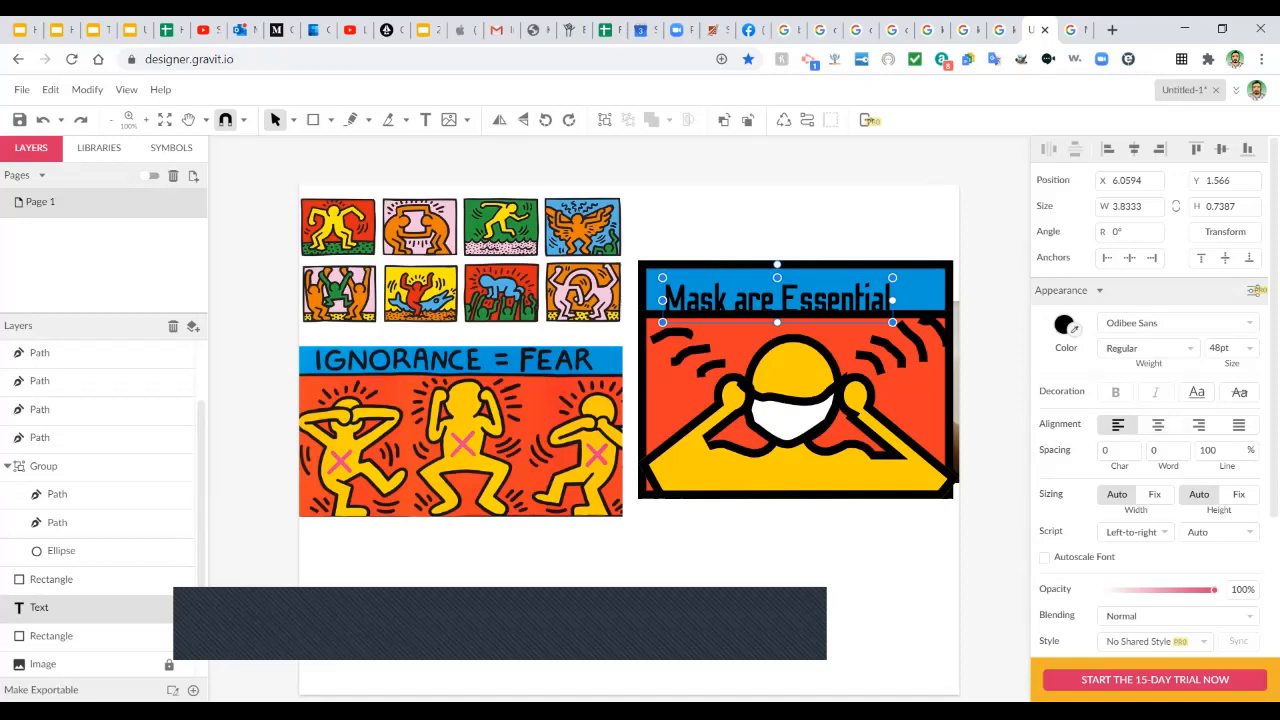
Nudge the caption up and right with arrow keys to sit neatly in the blue band.
{"action": "left_click_drag", "start_coordinate": [850, 328], "coordinate": [856, 311]}
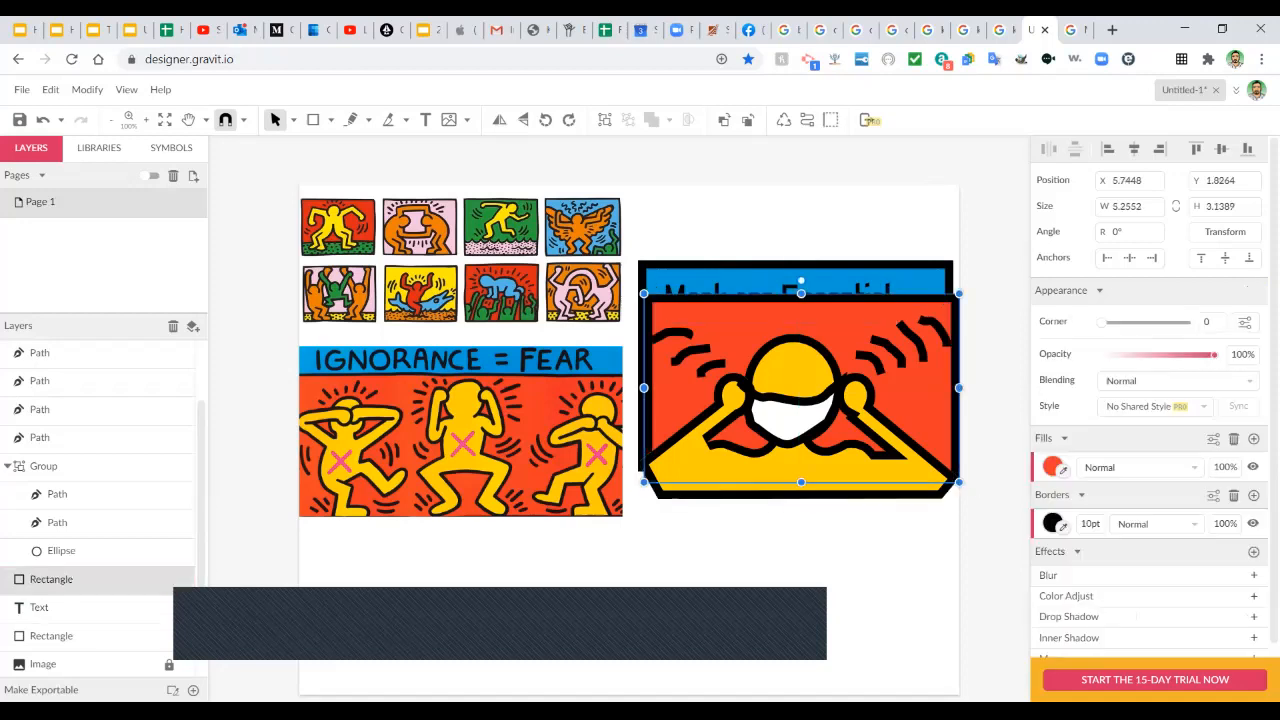
{"action": "key", "text": "ctrl+z"}
{"action": "left_click", "coordinate": [850, 299]}
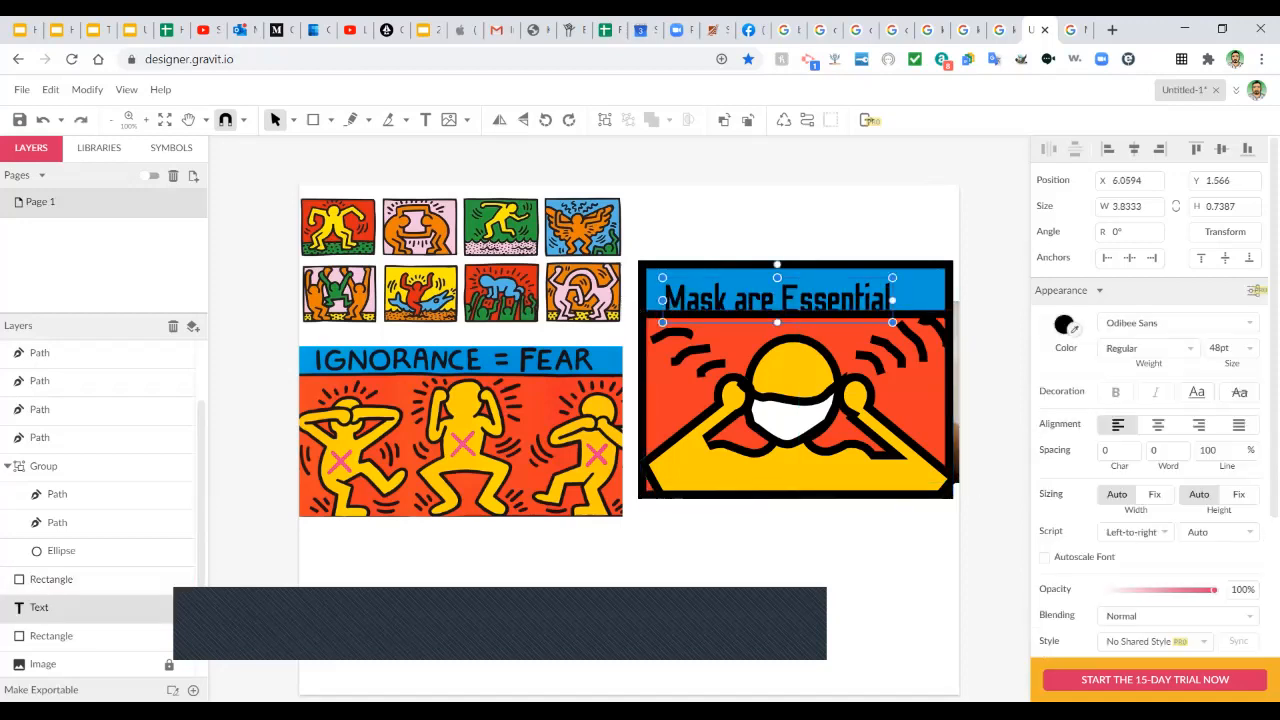
{"action": "key", "text": "Up"}
{"action": "key", "text": "Up"}
{"action": "key", "text": "Up"}
{"action": "key", "text": "Up"}
{"action": "key", "text": "Up"}
{"action": "key", "text": "Up"}
{"action": "key", "text": "Up"}
{"action": "key", "text": "Up"}
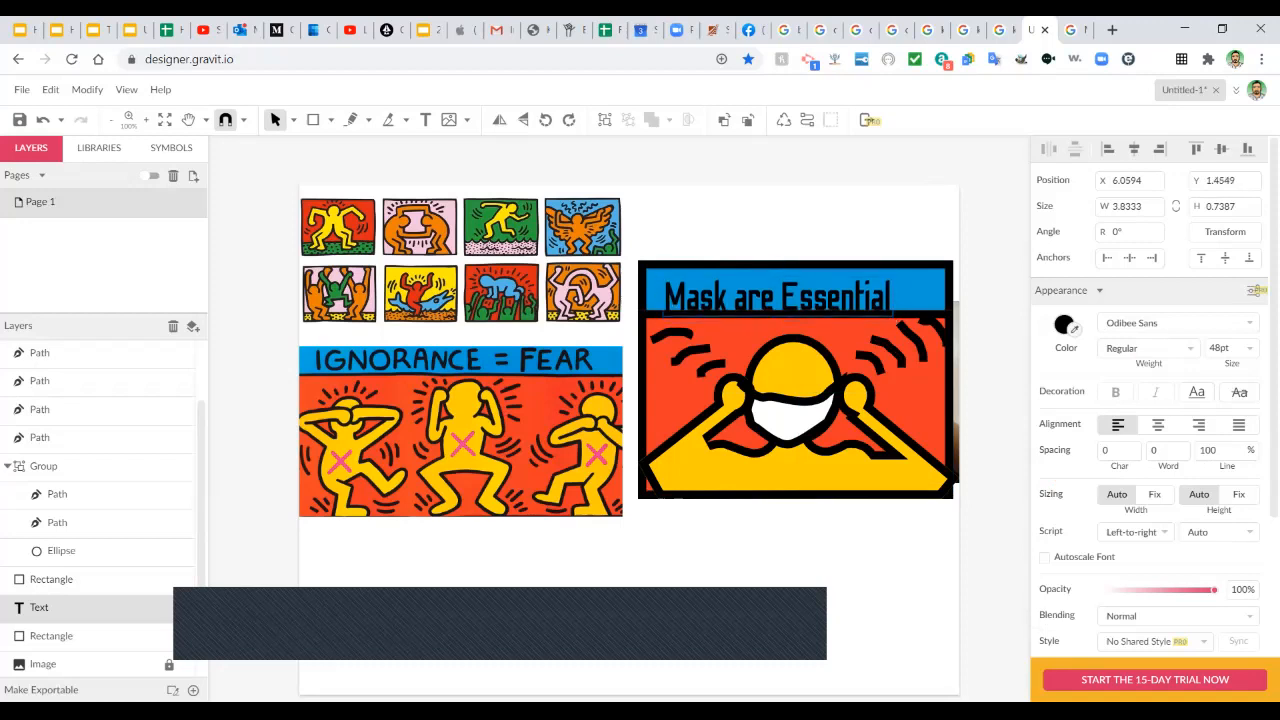
{"action": "key", "text": "Right"}
{"action": "key", "text": "Right"}
{"action": "key", "text": "Right"}
{"action": "key", "text": "Right"}
{"action": "key", "text": "Right"}
{"action": "key", "text": "Right"}
{"action": "key", "text": "Right"}
{"action": "key", "text": "Right"}
{"action": "key", "text": "Right"}
{"action": "key", "text": "Right"}
{"action": "key", "text": "Right"}
{"action": "key", "text": "Right"}
{"action": "key", "text": "Right"}
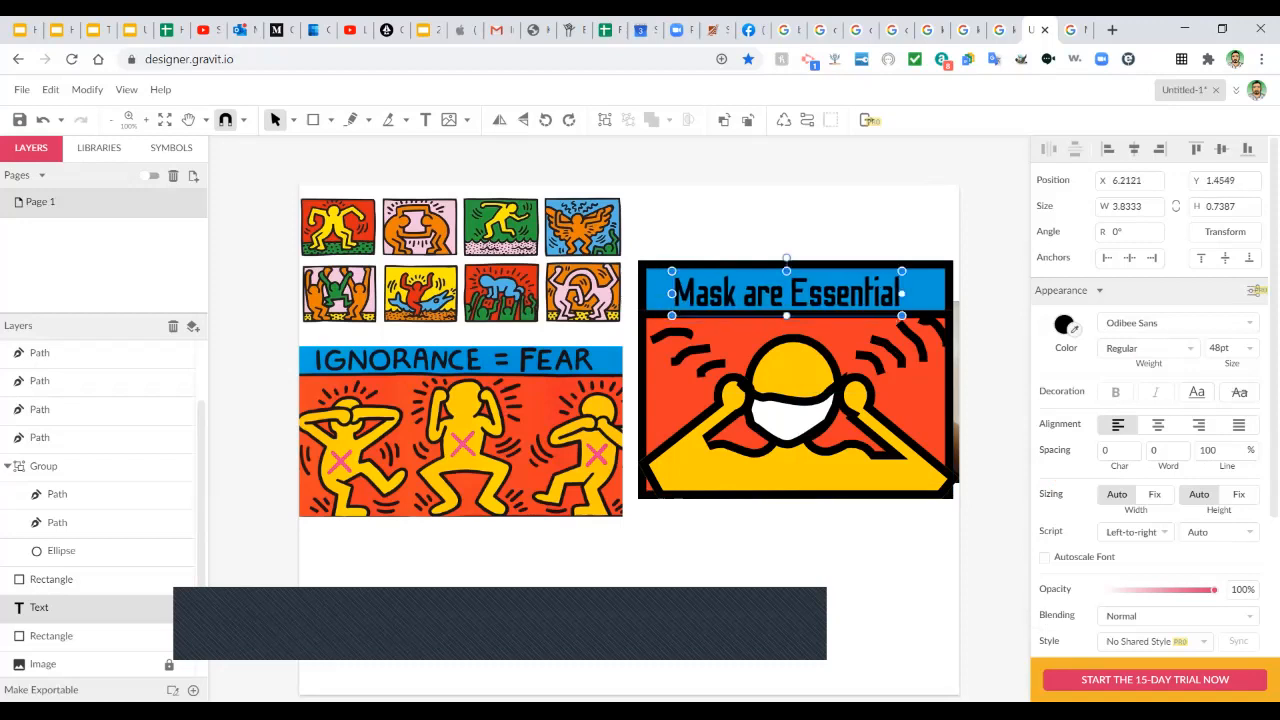
{"action": "key", "text": "Right"}
{"action": "key", "text": "Right"}
{"action": "key", "text": "Right"}
{"action": "key", "text": "Right"}
{"action": "key", "text": "Right"}
{"action": "key", "text": "Right"}
{"action": "key", "text": "Right"}
{"action": "key", "text": "Right"}
{"action": "key", "text": "Up"}
{"action": "key", "text": "Up"}
{"action": "key", "text": "Left"}
{"action": "key", "text": "Left"}
{"action": "key", "text": "Left"}
{"action": "key", "text": "Left"}
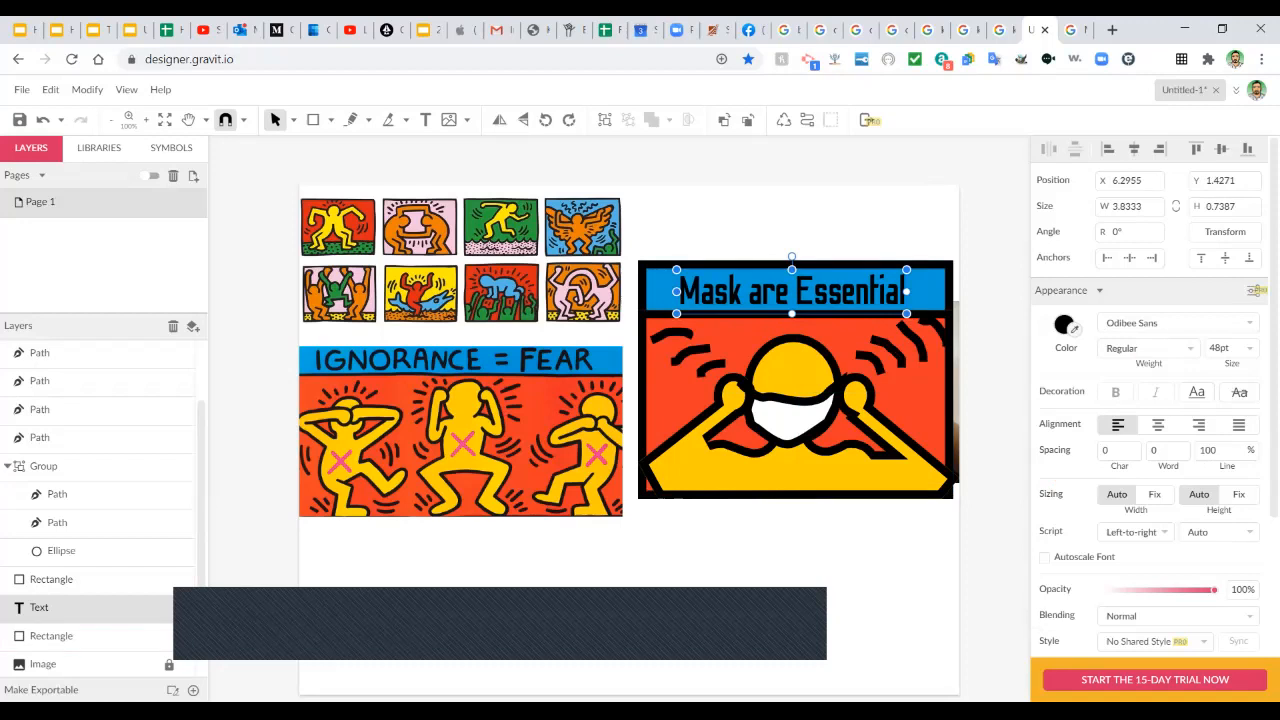
Deselect the caption and marquee-select the whole masked-figure panel.
{"action": "key", "text": "Escape"}
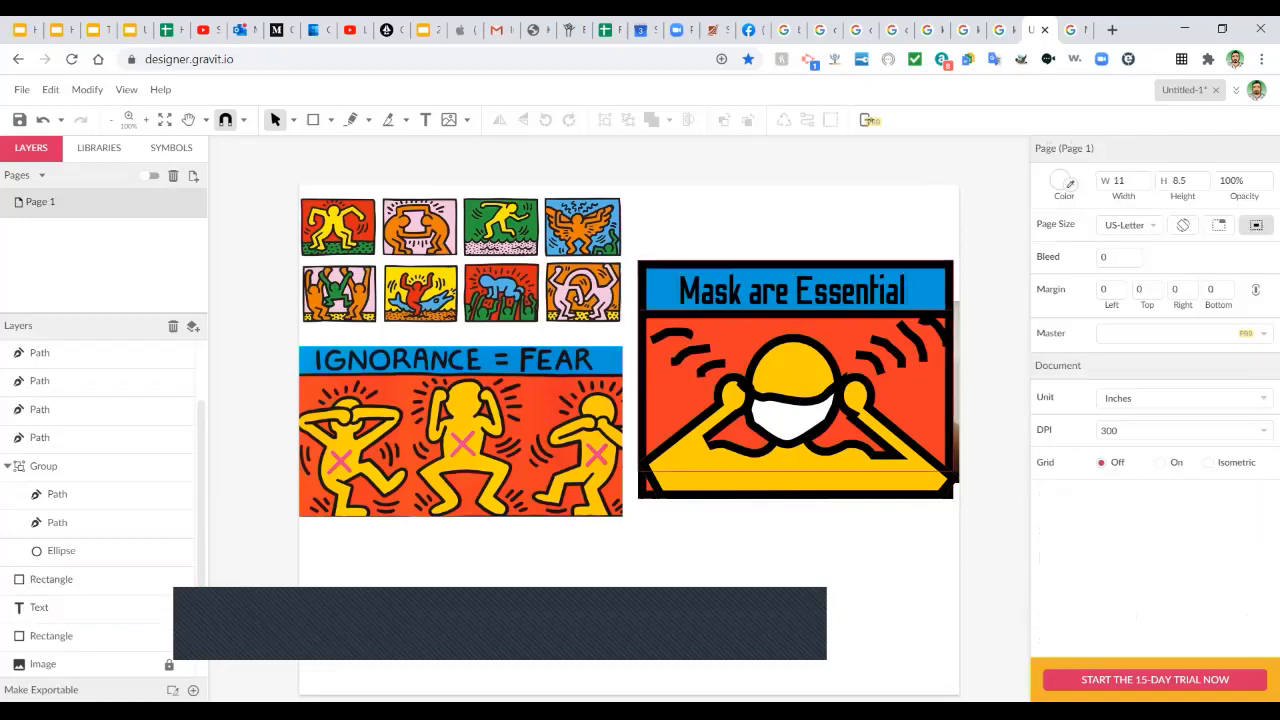
{"action": "left_click_drag", "start_coordinate": [652, 222], "coordinate": [626, 671]}
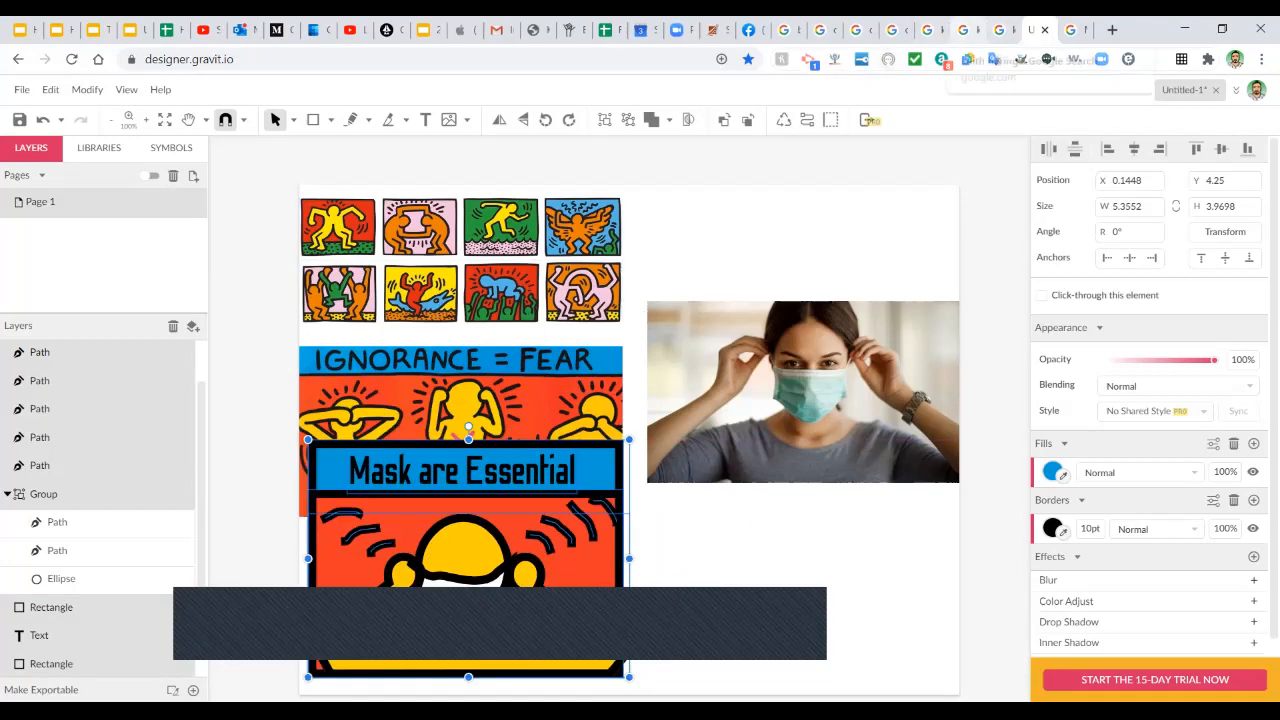
{"action": "left_click", "coordinate": [966, 30]}
Copy the Black Lives Matter protest photo from the image results and return to Gravit Designer.
{"action": "left_click", "coordinate": [930, 30]}
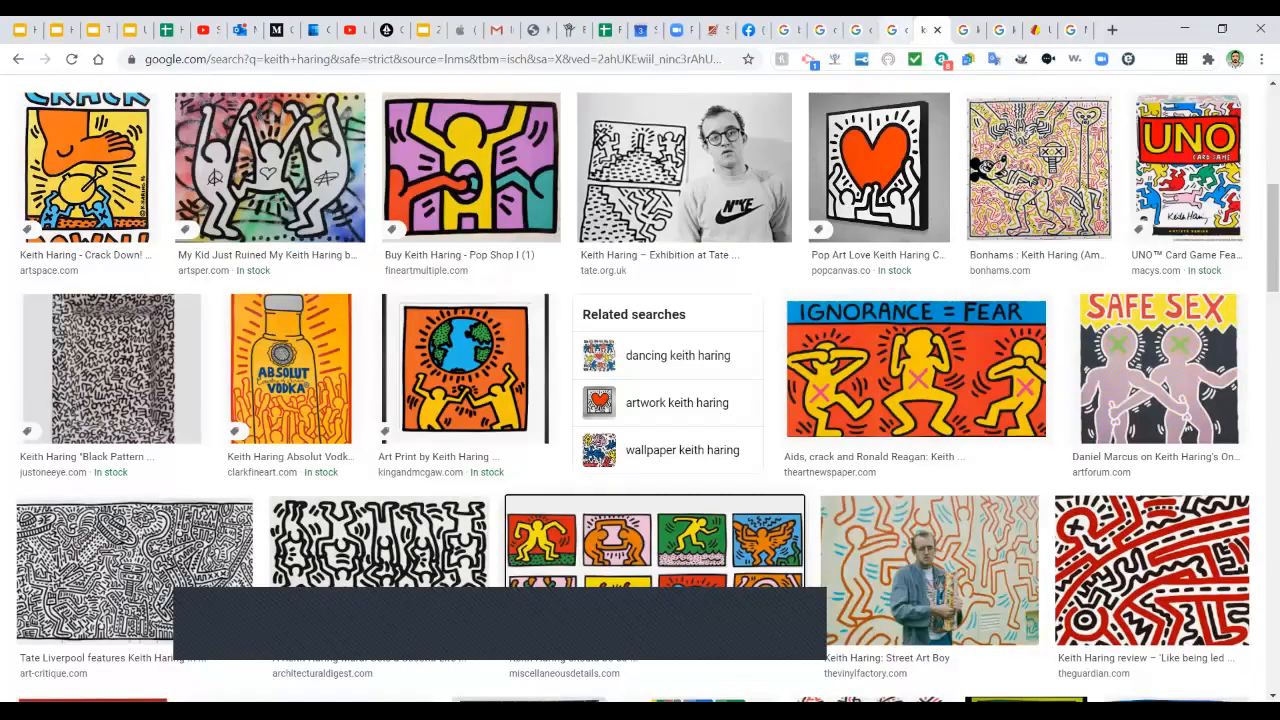
{"action": "left_click", "coordinate": [893, 30]}
{"action": "left_click", "coordinate": [862, 30]}
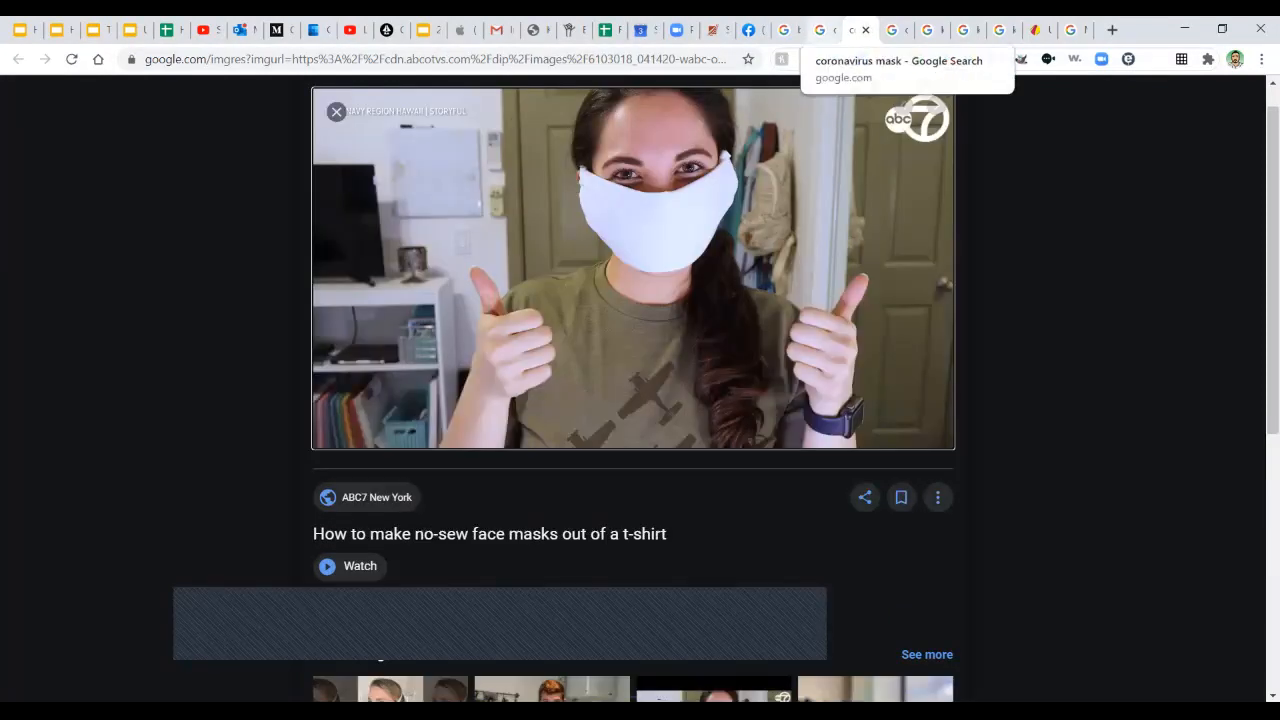
{"action": "left_click", "coordinate": [820, 30]}
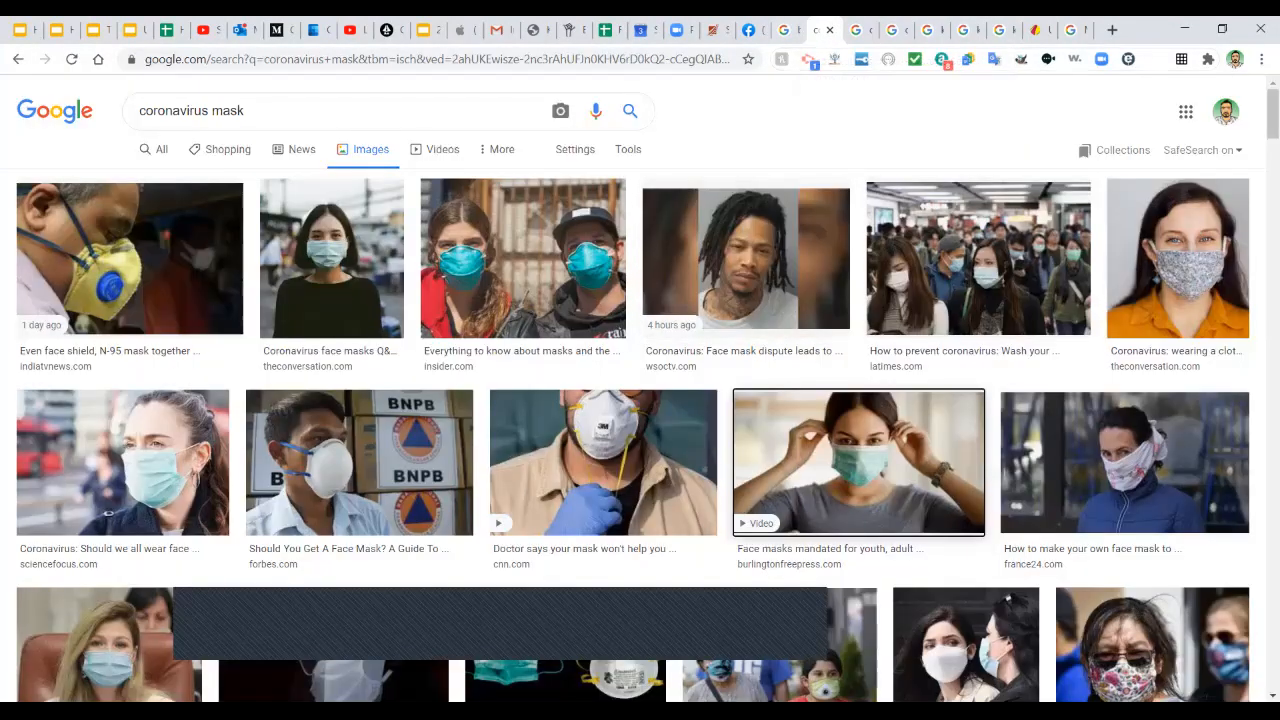
{"action": "left_click", "coordinate": [785, 30]}
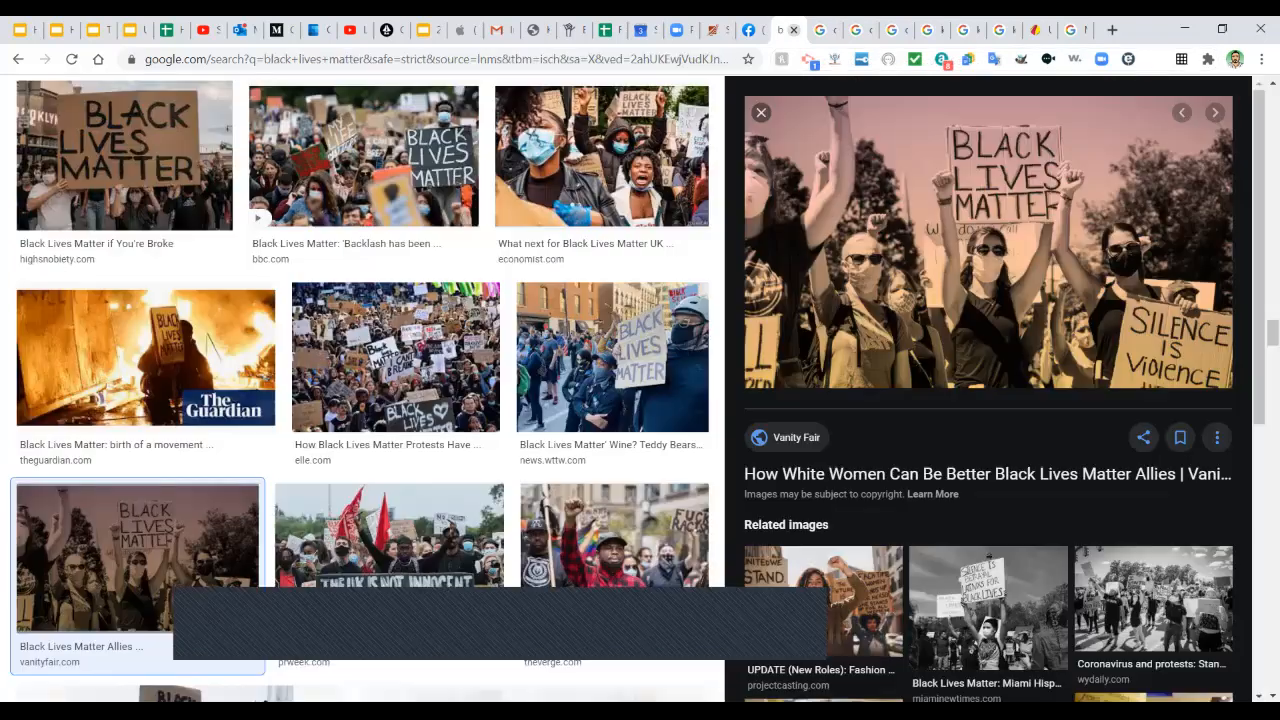
{"action": "right_click", "coordinate": [1026, 262]}
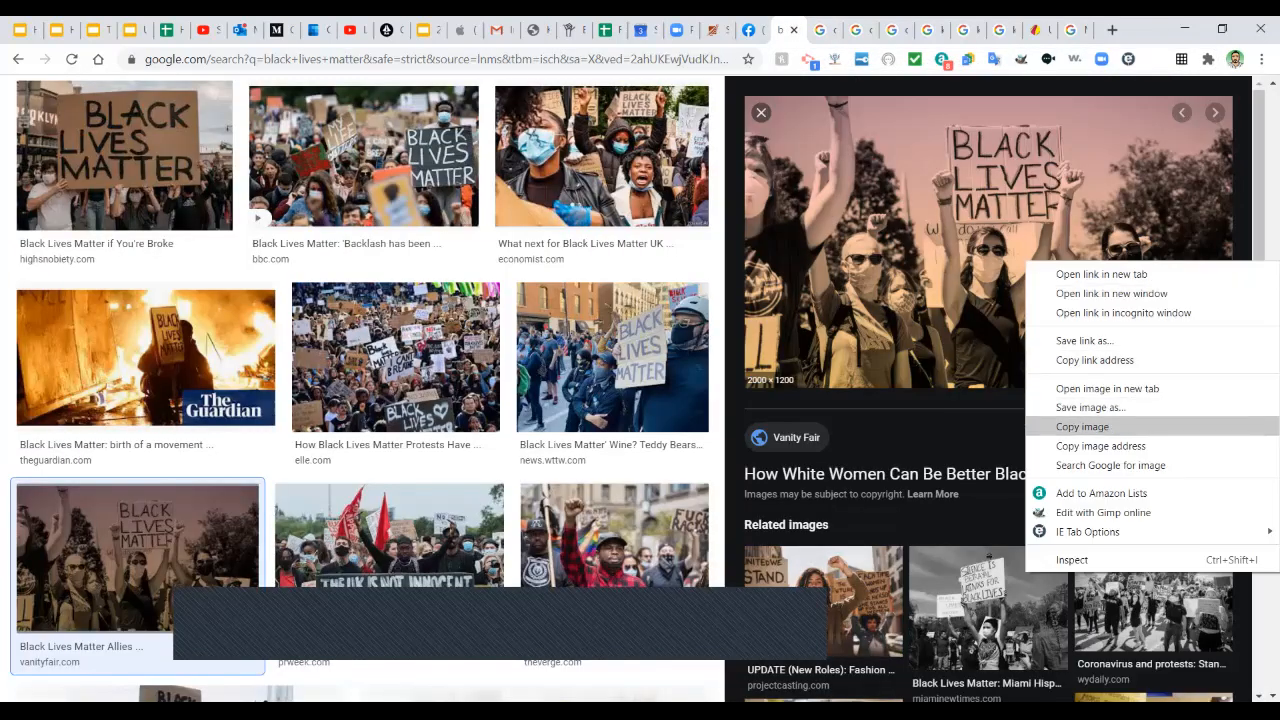
{"action": "left_click", "coordinate": [1082, 426]}
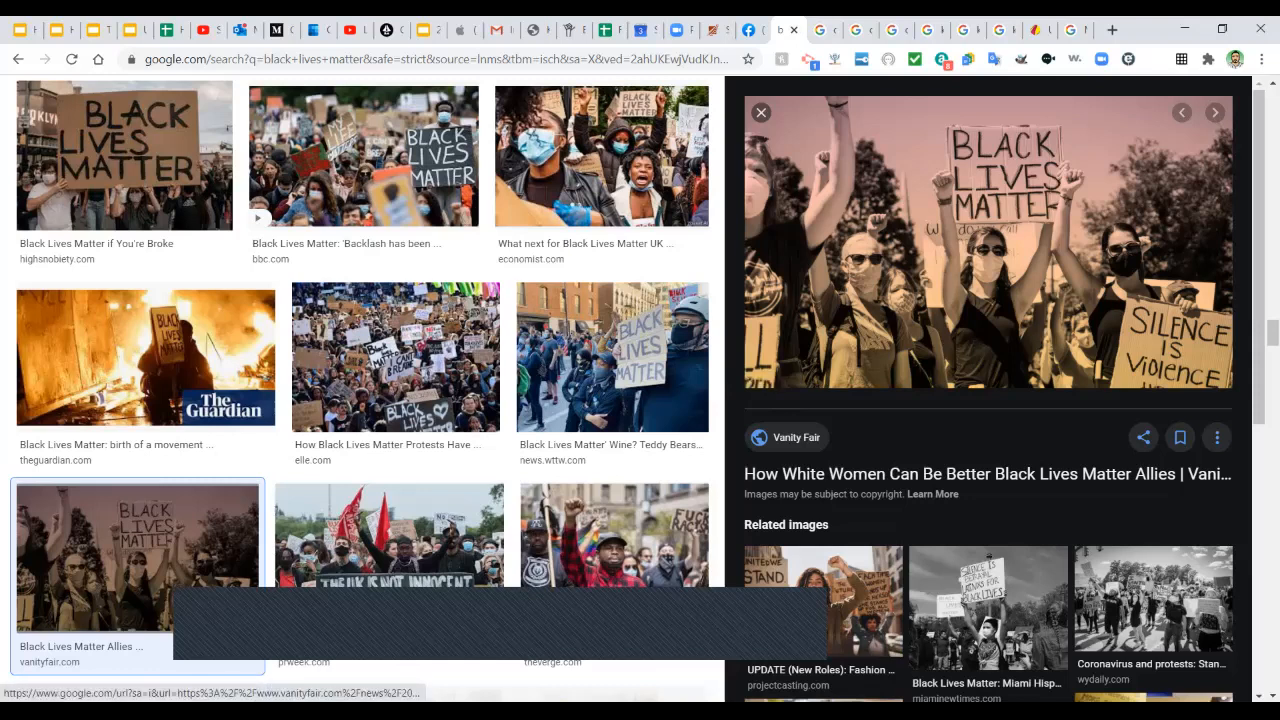
{"action": "left_click", "coordinate": [1033, 30]}
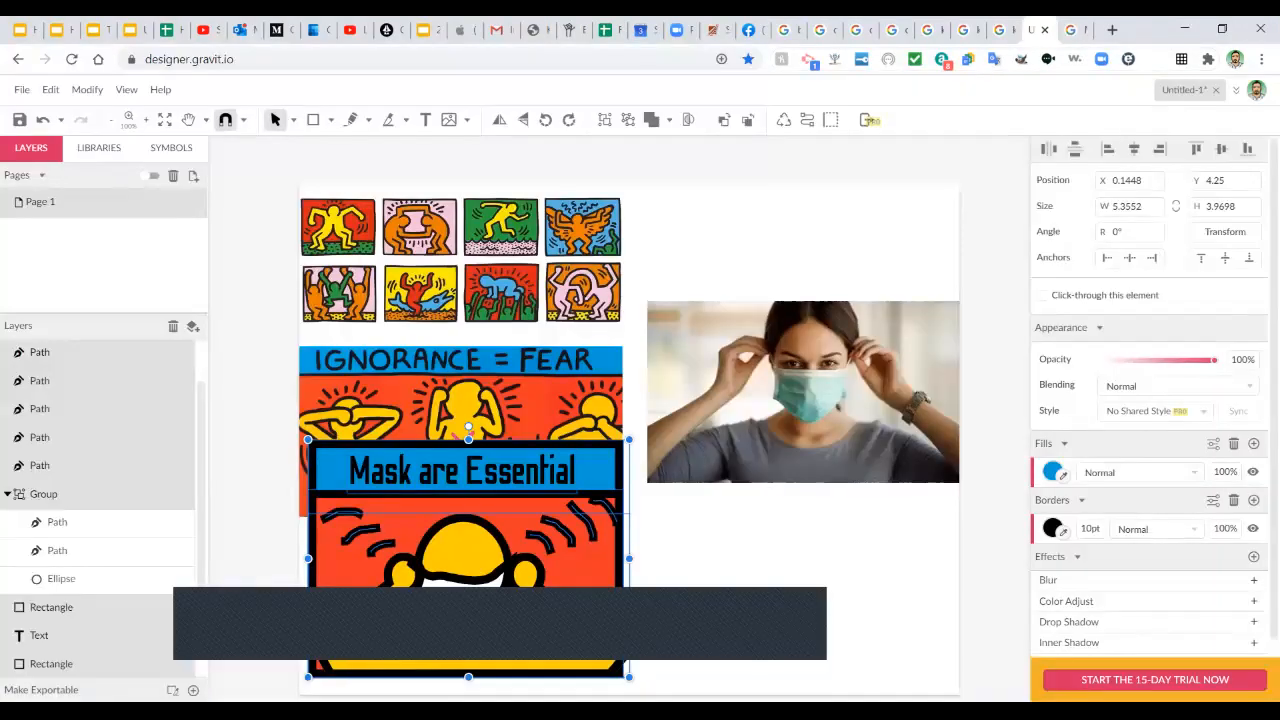
Paste the protest photo, shrink it, place it over the page's upper right, and lock it.
{"action": "key", "text": "Escape"}
{"action": "key", "text": "ctrl+v"}
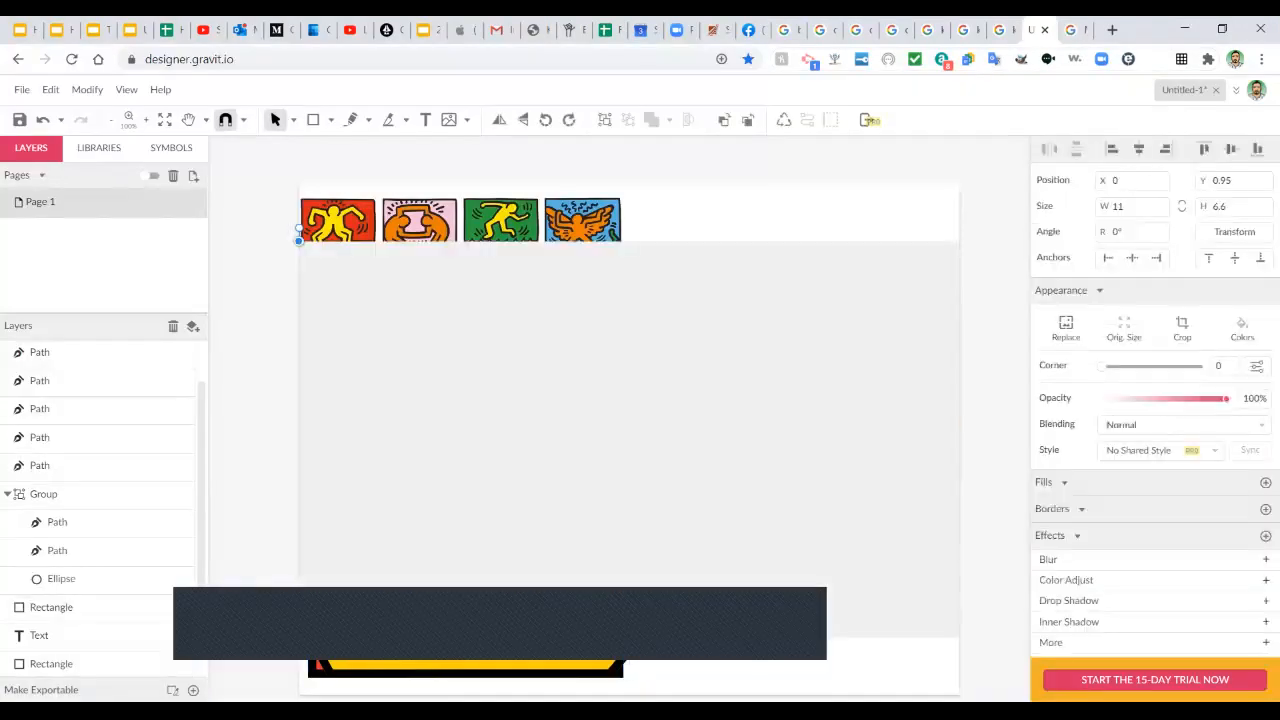
{"action": "left_click_drag", "start_coordinate": [299, 241], "coordinate": [567, 402]}
{"action": "left_click_drag", "start_coordinate": [763, 520], "coordinate": [762, 354]}
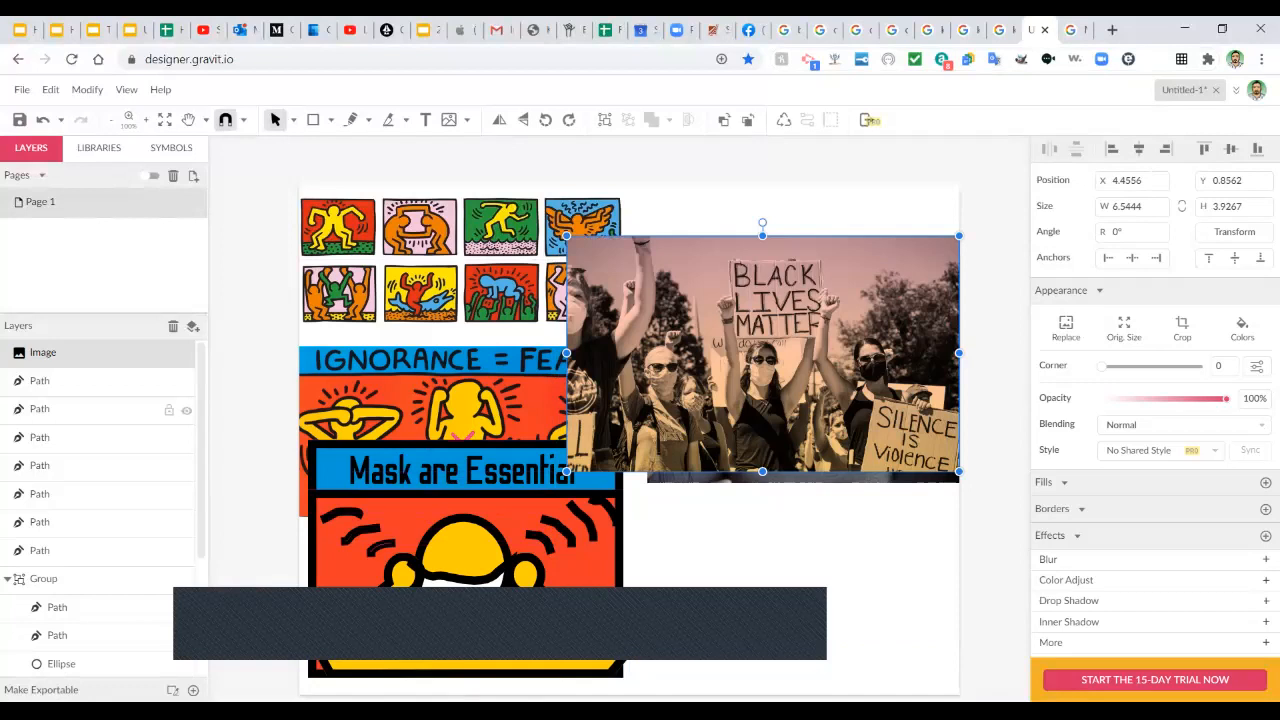
{"action": "left_click", "coordinate": [169, 353]}
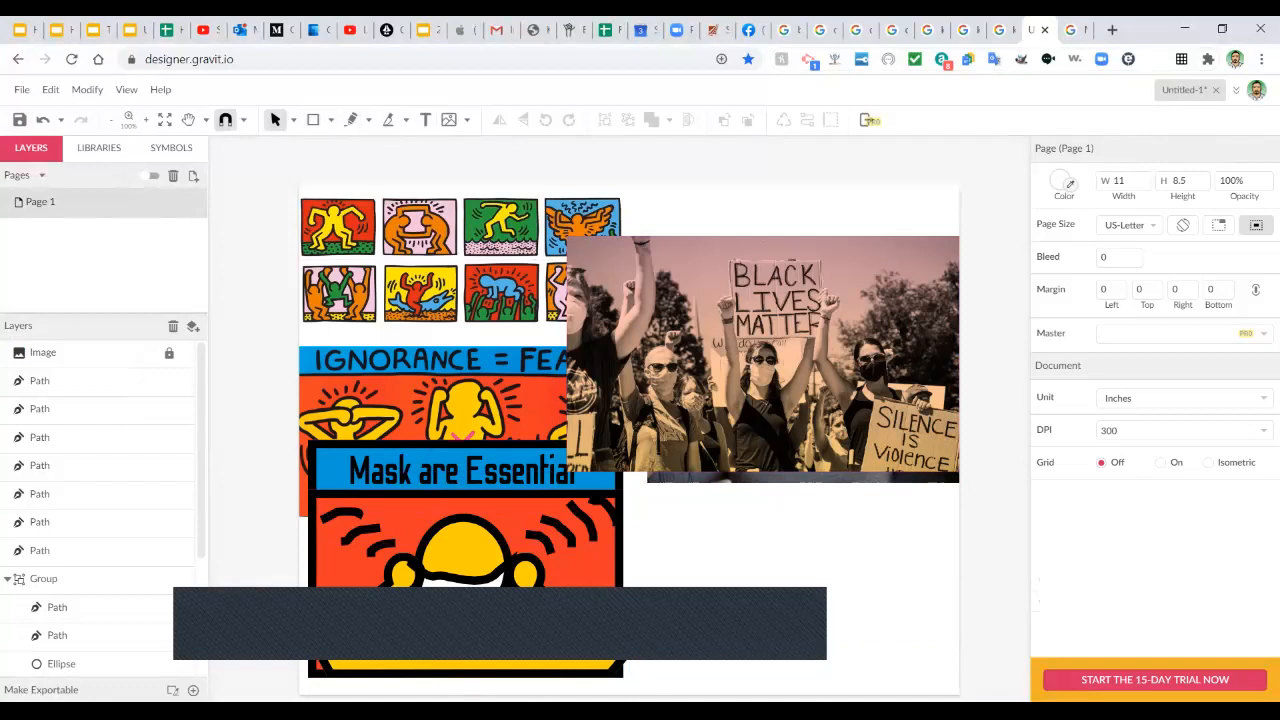
{"action": "left_click", "coordinate": [368, 119]}
{"action": "left_click", "coordinate": [392, 143]}
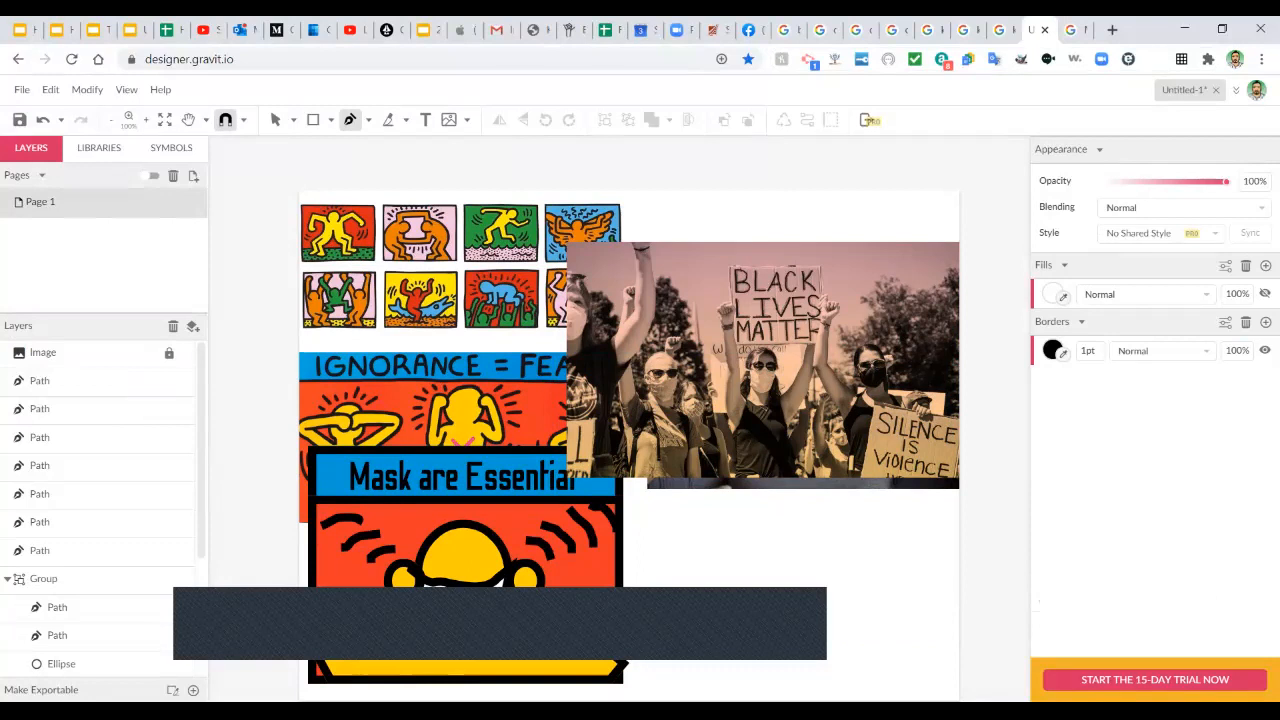
Trace the protester's left arm and hand, then down the left side to the body's bottom corners.
{"action": "left_click", "coordinate": [740, 351]}
{"action": "left_click", "coordinate": [745, 395]}
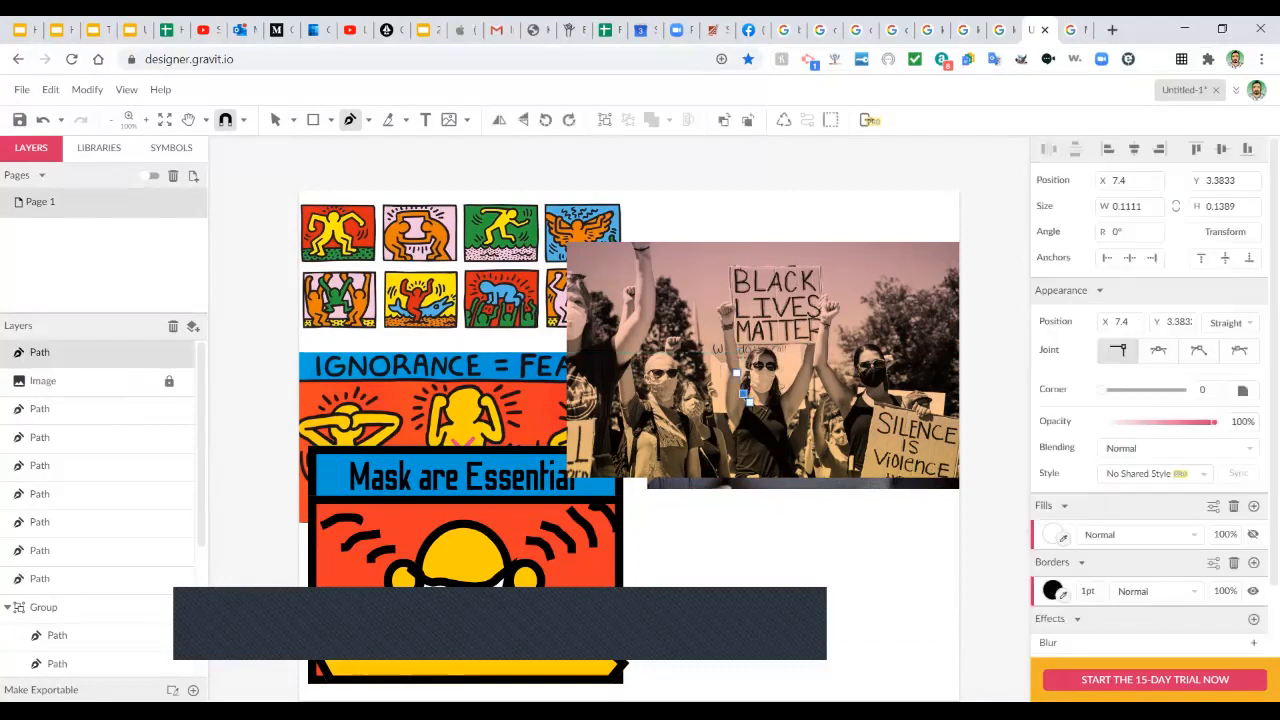
{"action": "left_click_drag", "start_coordinate": [740, 371], "coordinate": [740, 356]}
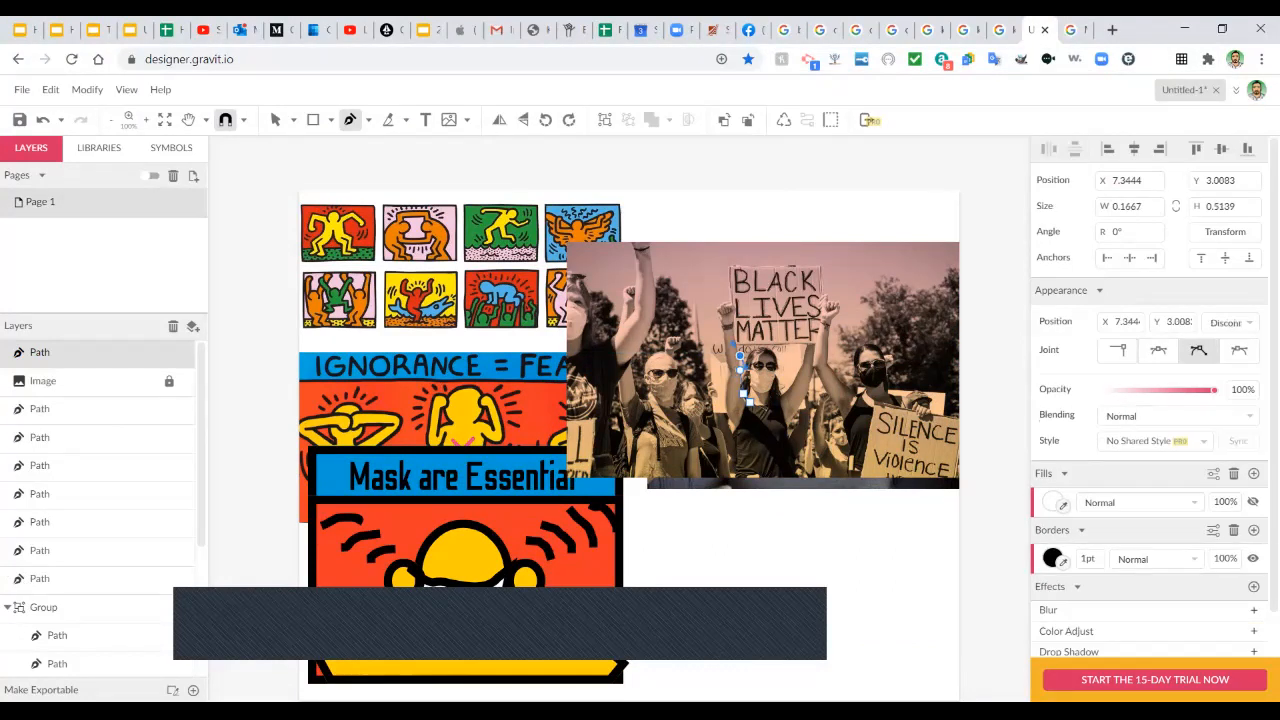
{"action": "left_click", "coordinate": [732, 328]}
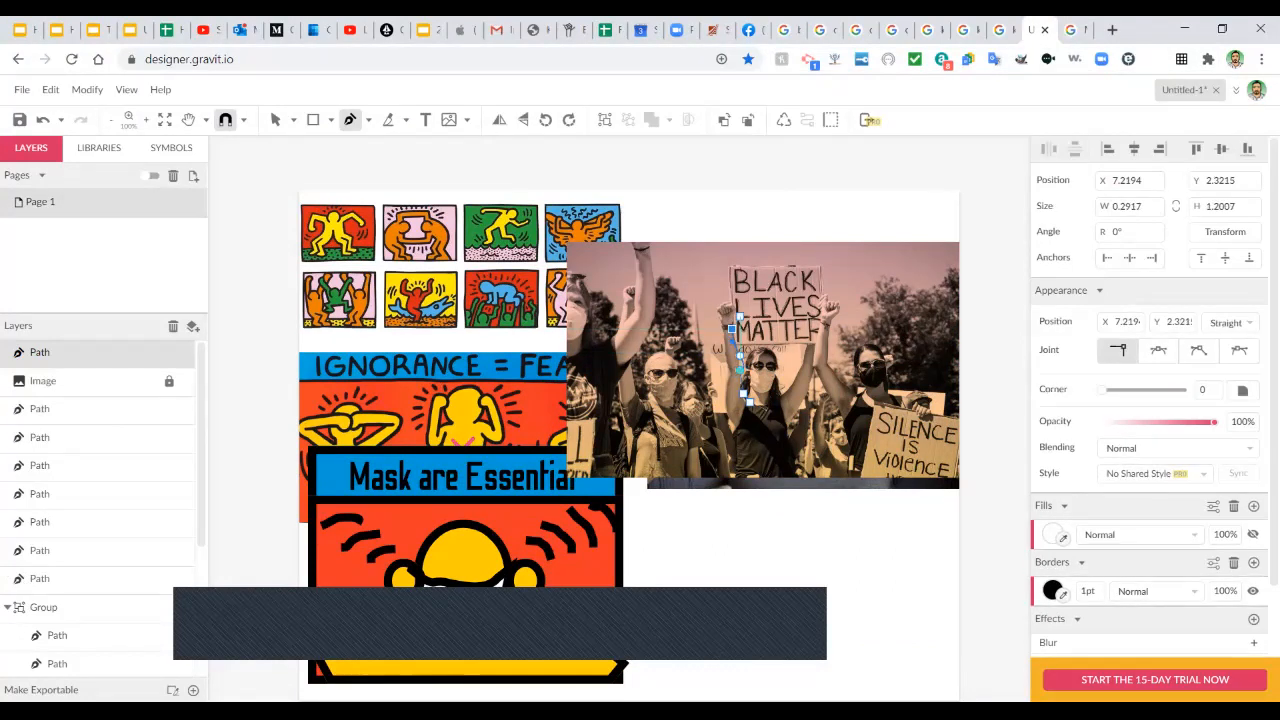
{"action": "left_click", "coordinate": [740, 316]}
{"action": "mouse_move", "coordinate": [732, 307]}
{"action": "left_mouse_down"}
{"action": "mouse_move", "coordinate": [717, 307]}
{"action": "mouse_move", "coordinate": [724, 327]}
{"action": "left_mouse_up"}
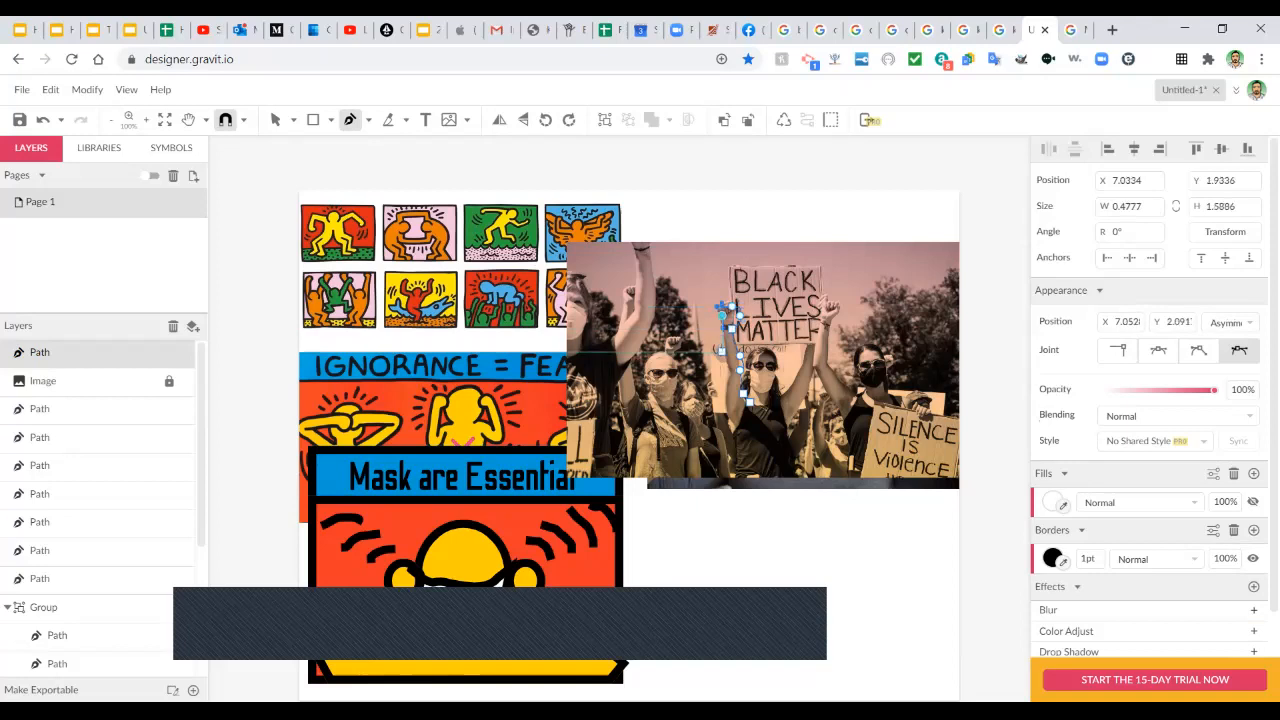
{"action": "left_click", "coordinate": [730, 368]}
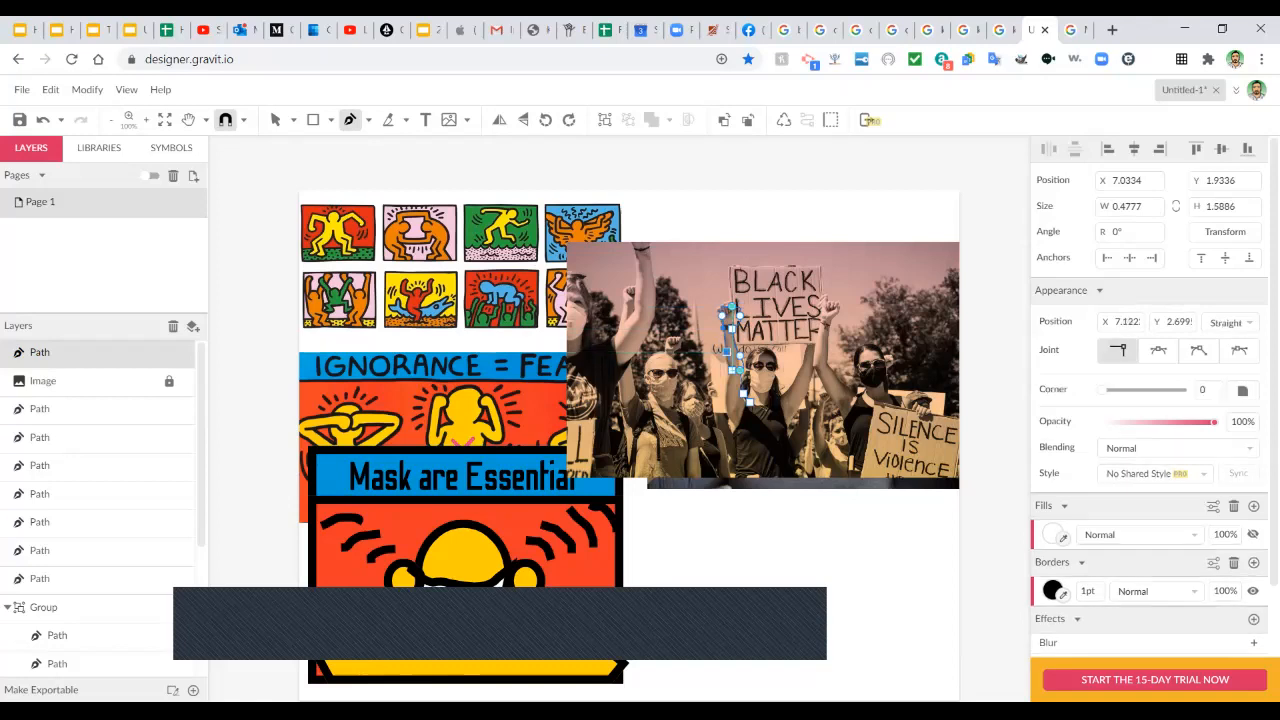
{"action": "left_click", "coordinate": [726, 391]}
{"action": "left_click", "coordinate": [735, 426]}
{"action": "left_click_drag", "start_coordinate": [731, 477], "coordinate": [797, 472]}
{"action": "left_click", "coordinate": [798, 477]}
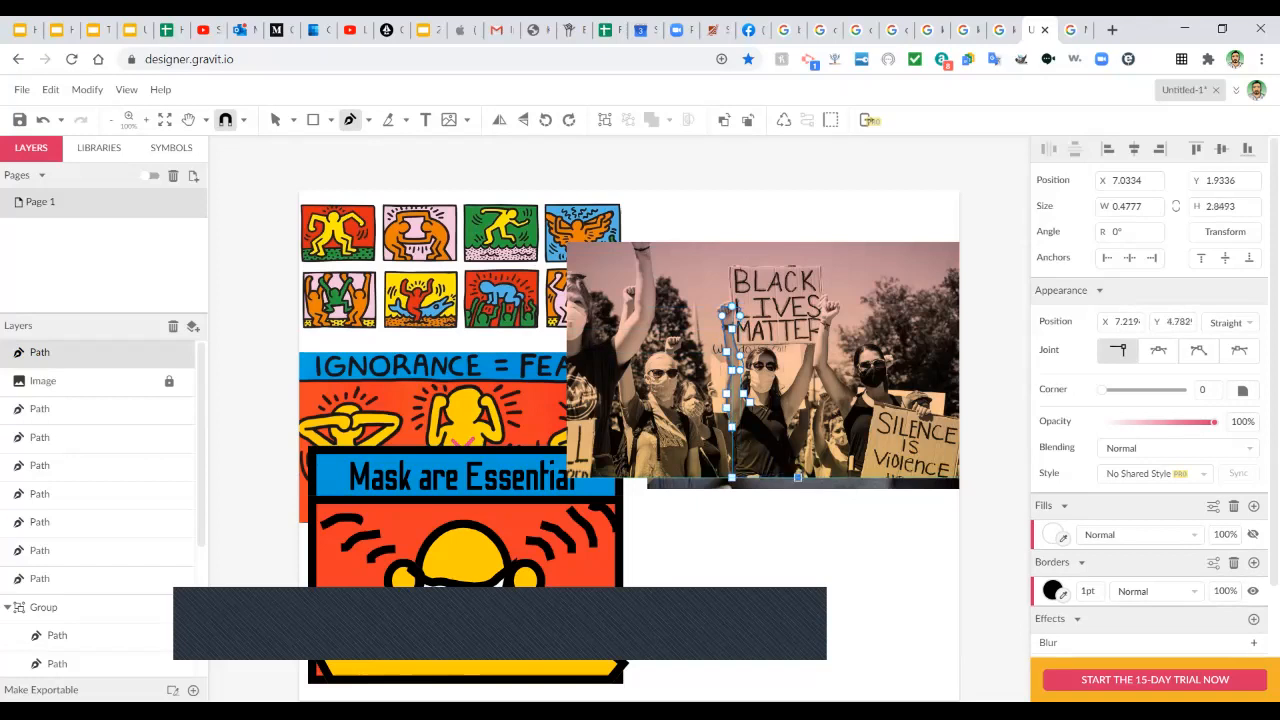
Trace up the body's right side, around the right hand, and back down toward the neck.
{"action": "left_click", "coordinate": [813, 370]}
{"action": "left_click", "coordinate": [830, 328]}
{"action": "left_click", "coordinate": [830, 305]}
{"action": "left_click_drag", "start_coordinate": [818, 306], "coordinate": [810, 316]}
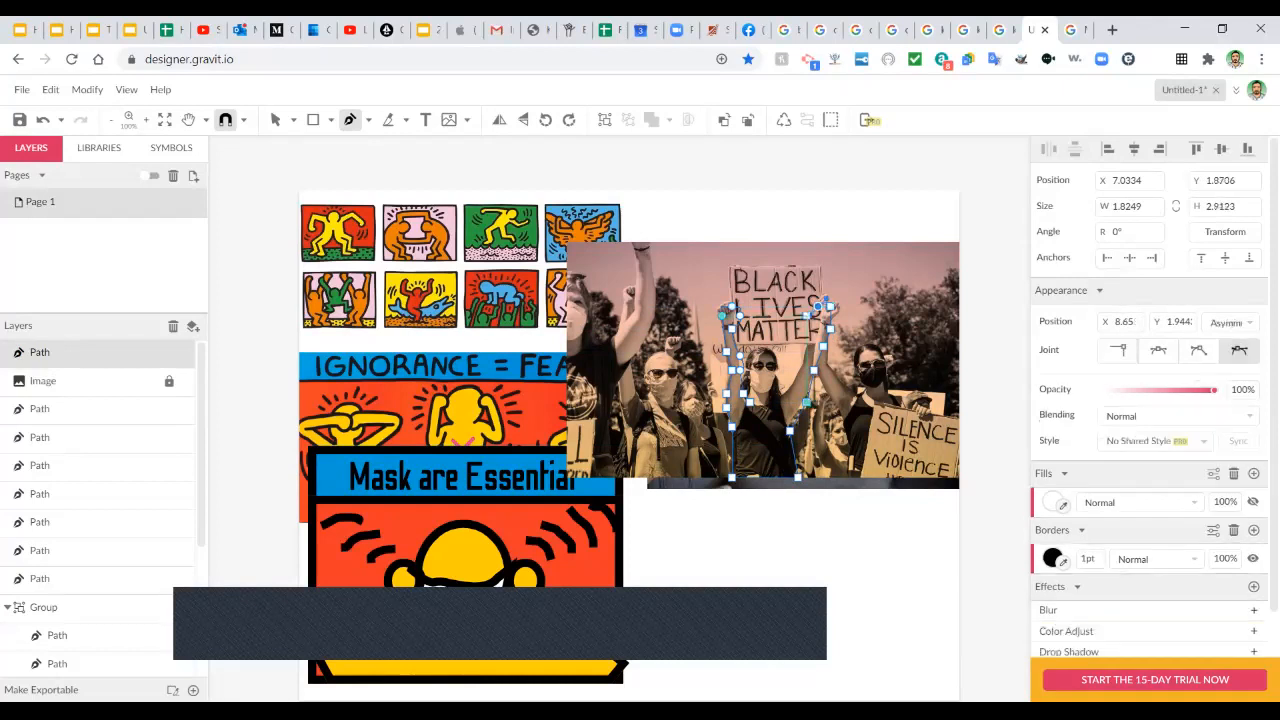
{"action": "left_click", "coordinate": [814, 329]}
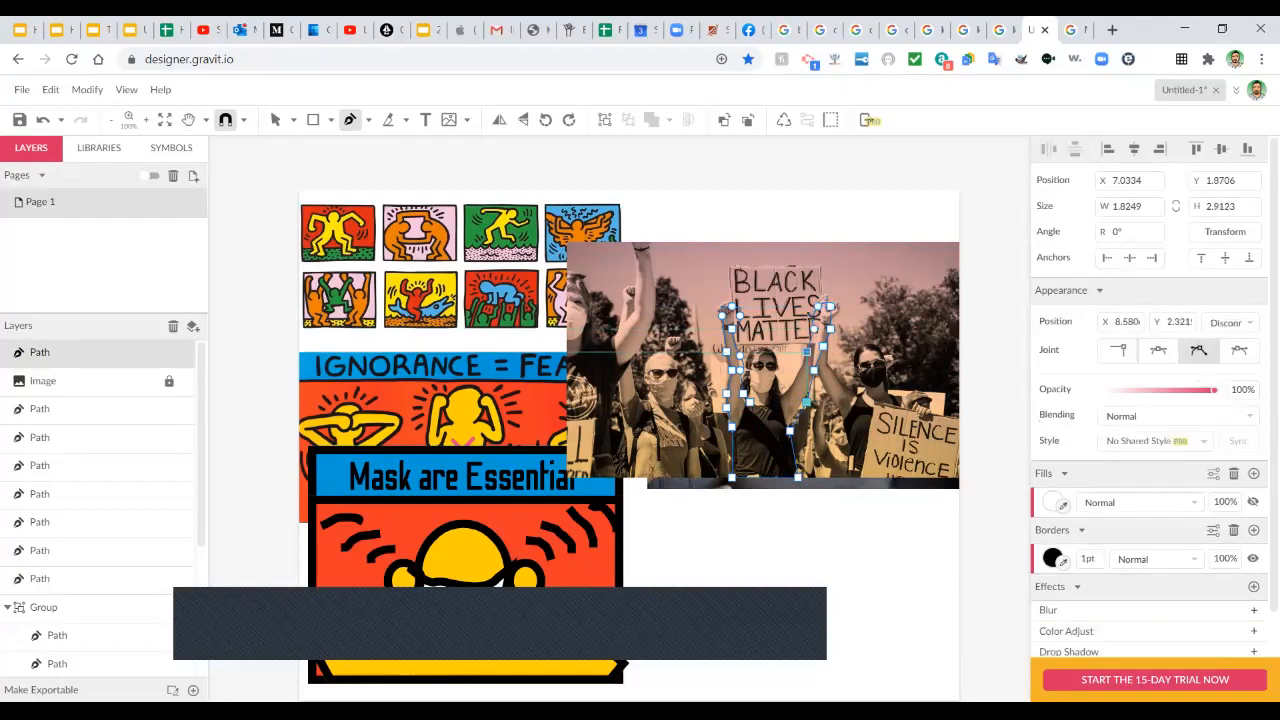
{"action": "left_click", "coordinate": [798, 375]}
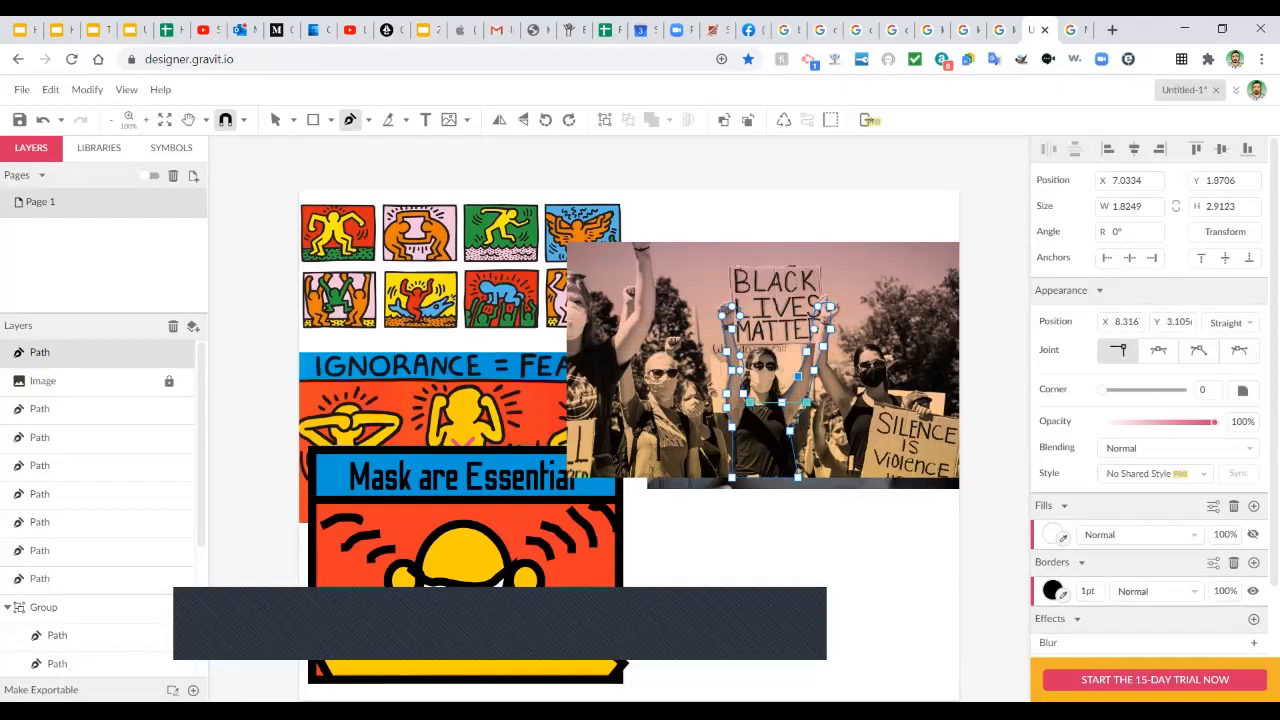
{"action": "left_click", "coordinate": [784, 392]}
{"action": "left_click", "coordinate": [777, 393]}
Trace the neck and head outline and close the silhouette at the starting point.
{"action": "key", "text": "ctrl+z"}
{"action": "left_click", "coordinate": [777, 402]}
{"action": "left_click", "coordinate": [771, 402]}
{"action": "left_click_drag", "start_coordinate": [777, 377], "coordinate": [777, 366]}
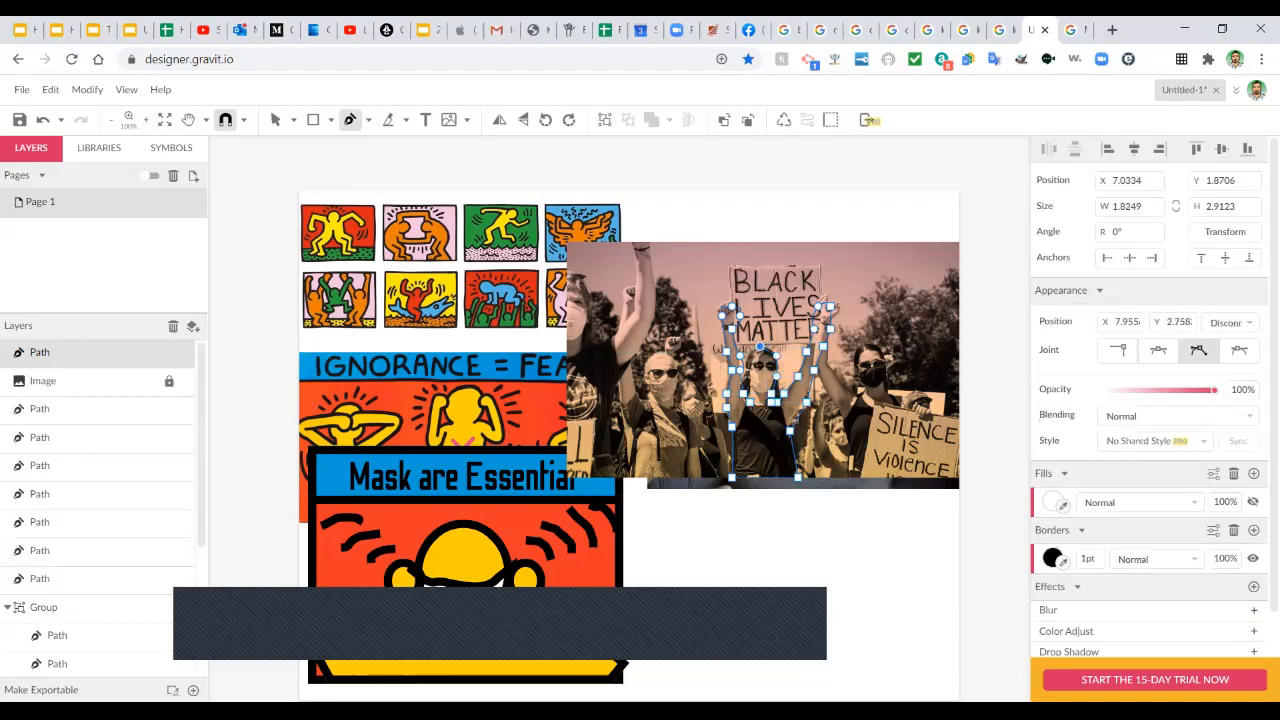
{"action": "left_click", "coordinate": [760, 347]}
{"action": "left_click", "coordinate": [743, 363]}
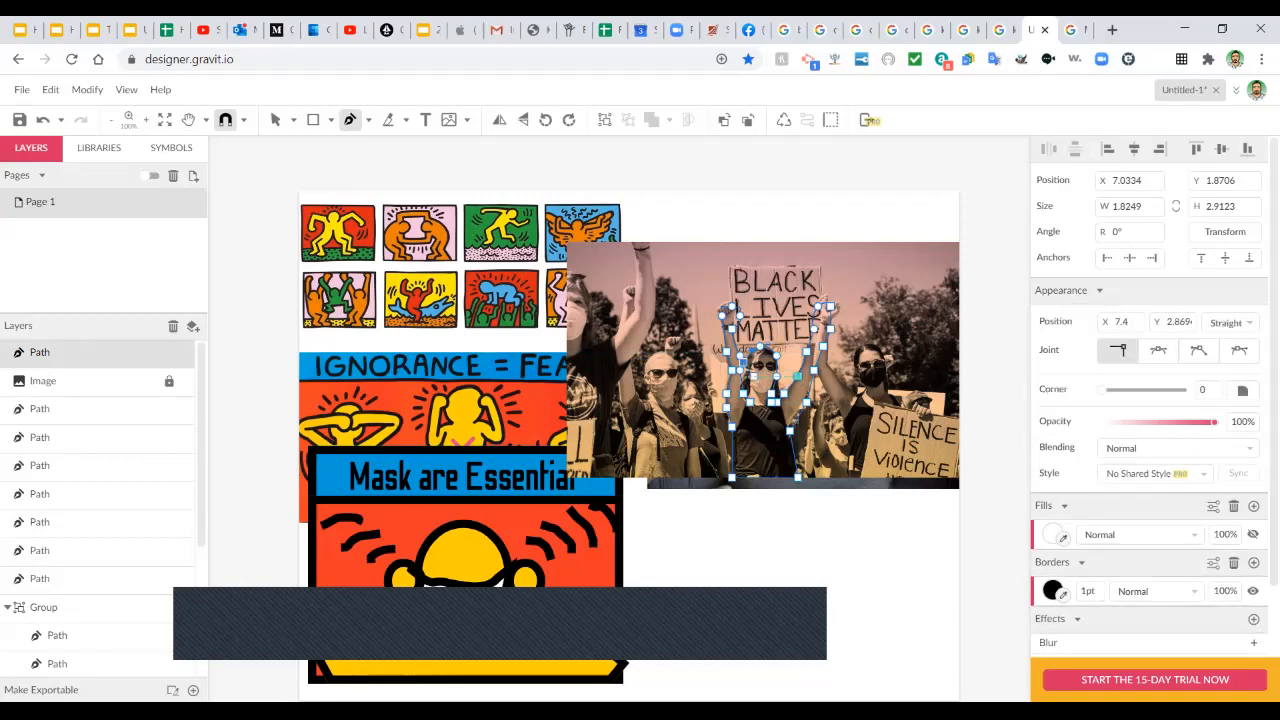
{"action": "left_click", "coordinate": [754, 387]}
{"action": "left_click", "coordinate": [760, 394]}
{"action": "left_click", "coordinate": [750, 402]}
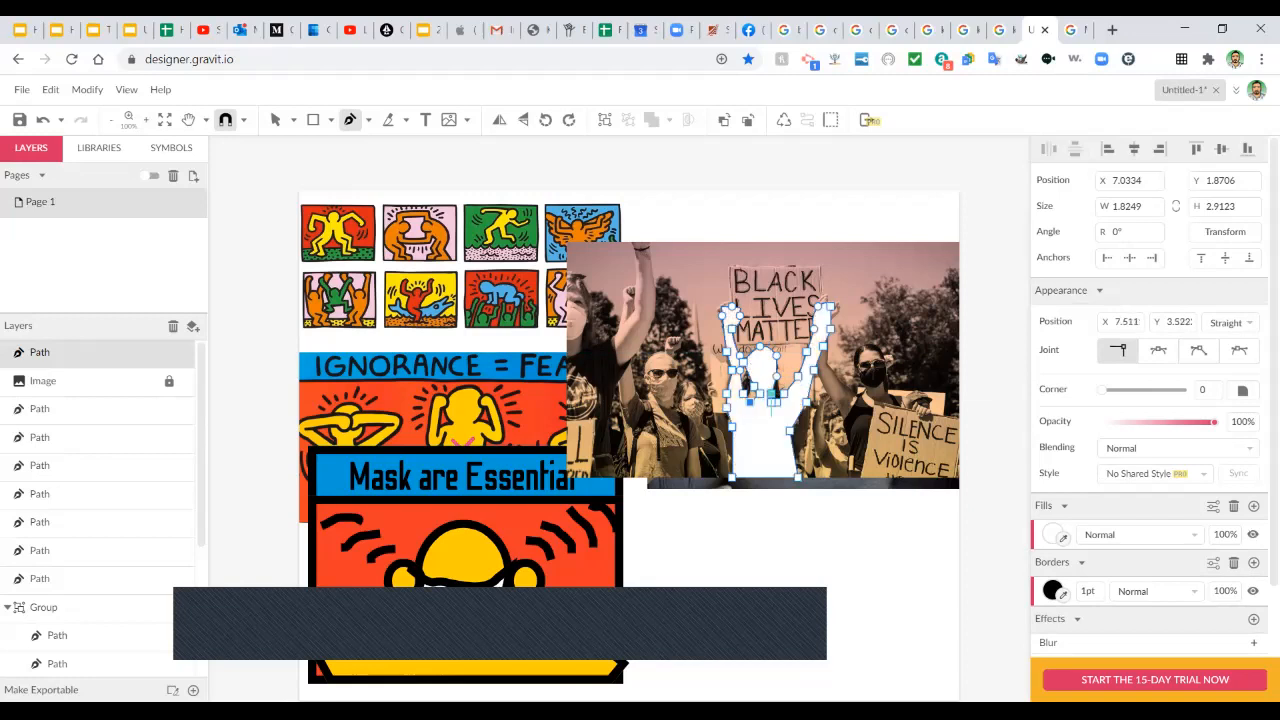
Fill the traced figure with the sun's yellow via the eyedropper and enter a 10 border width.
{"action": "left_click", "coordinate": [275, 120]}
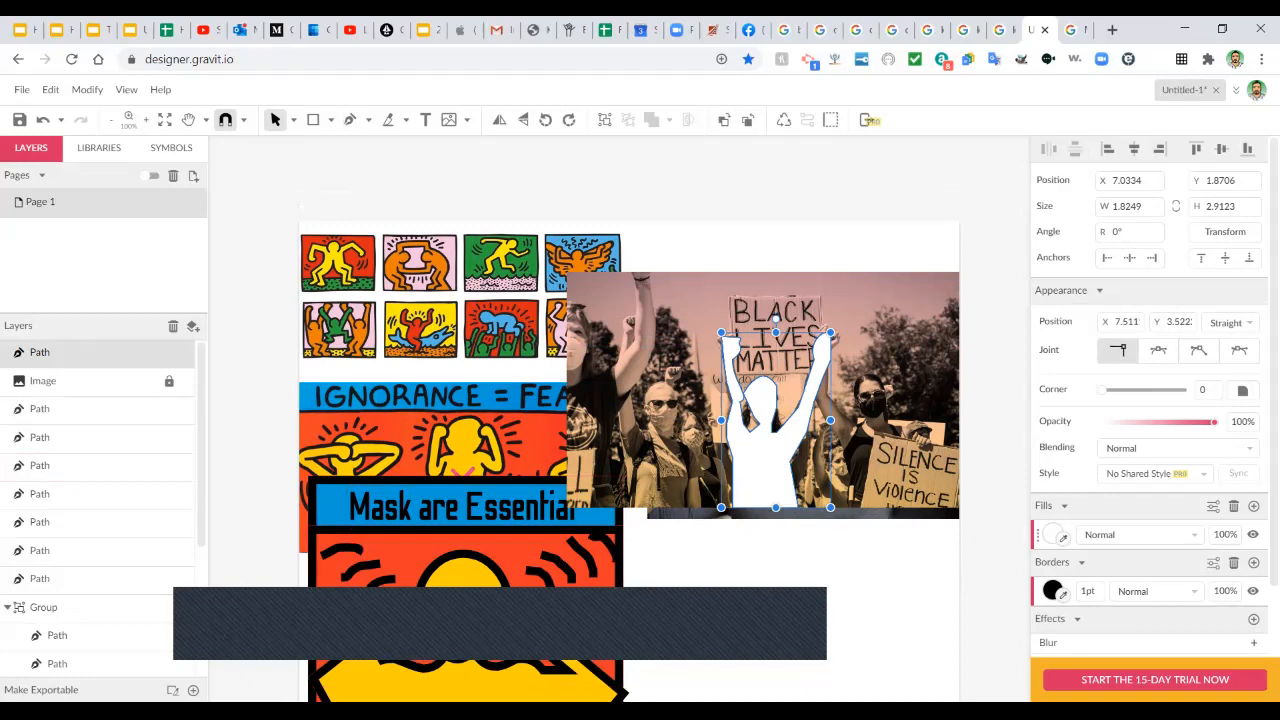
{"action": "left_click", "coordinate": [1063, 537]}
{"action": "left_click", "coordinate": [461, 565]}
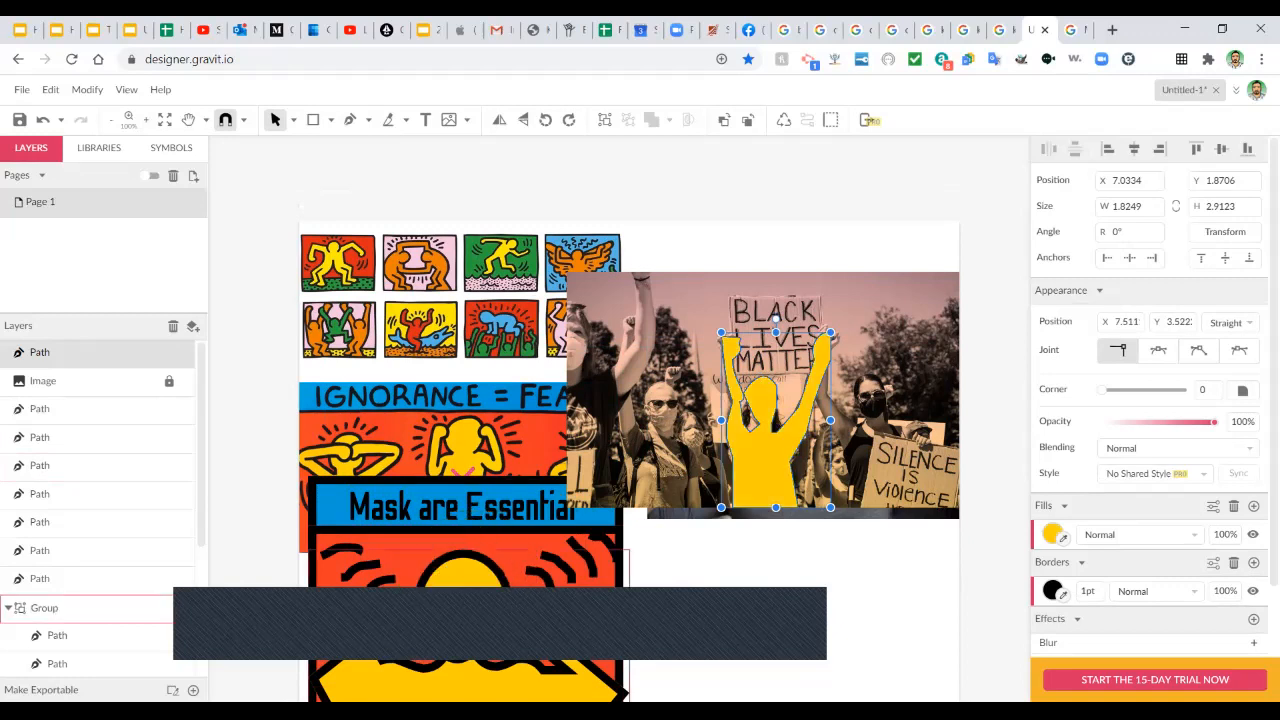
{"action": "left_click", "coordinate": [1088, 591]}
{"action": "type", "text": "10"}
Apply the 10 pt black outline, then reselect the yellow figure for point editing.
{"action": "key", "text": "Return"}
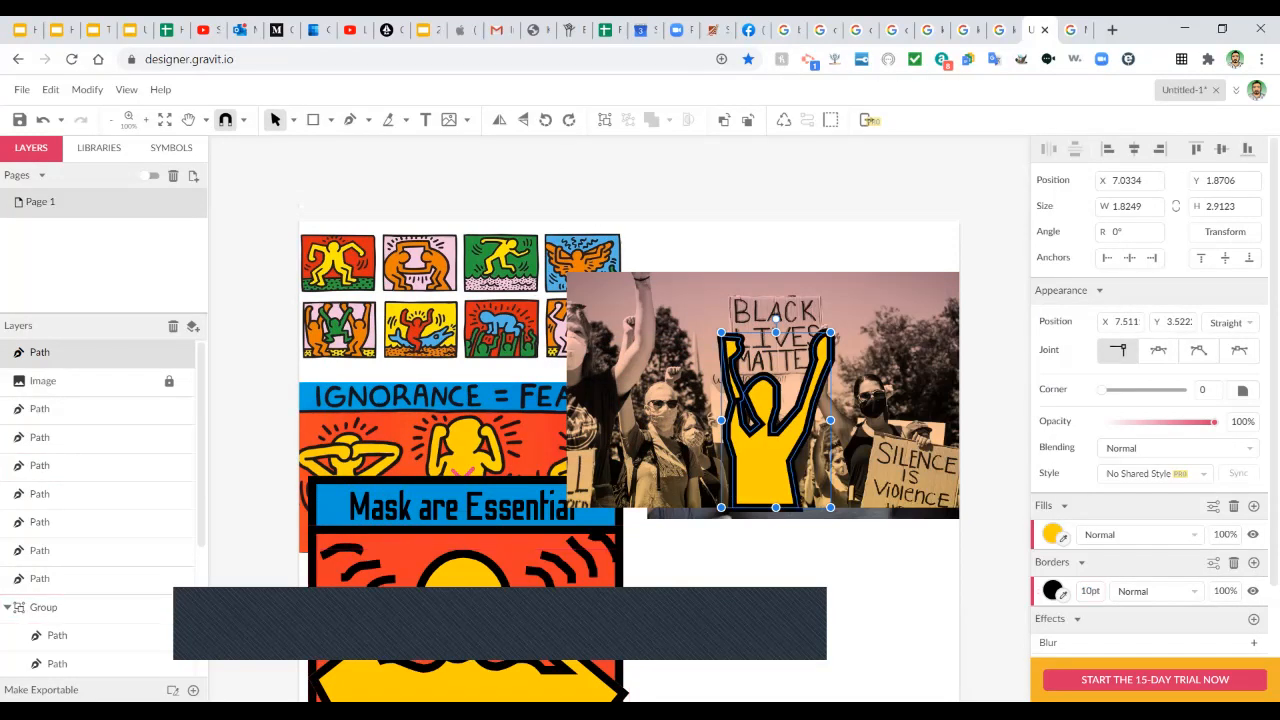
{"action": "left_click", "coordinate": [293, 120]}
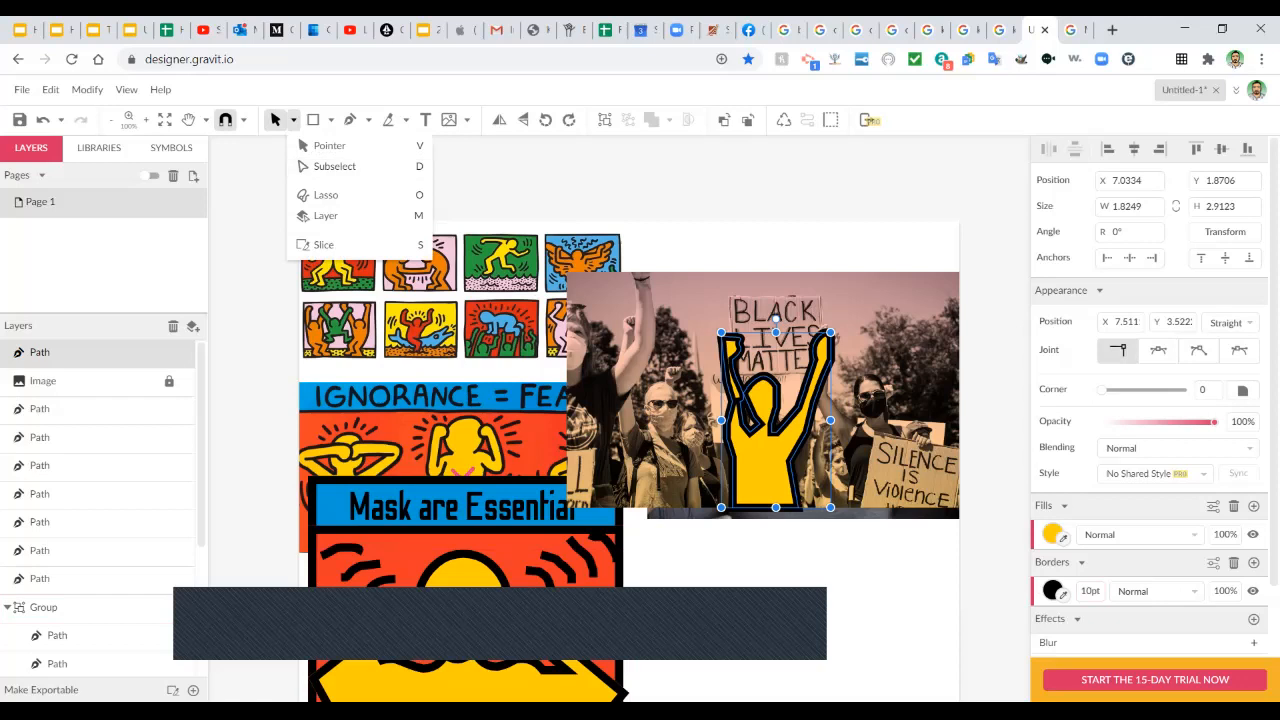
{"action": "left_click", "coordinate": [700, 240]}
{"action": "left_click", "coordinate": [766, 450]}
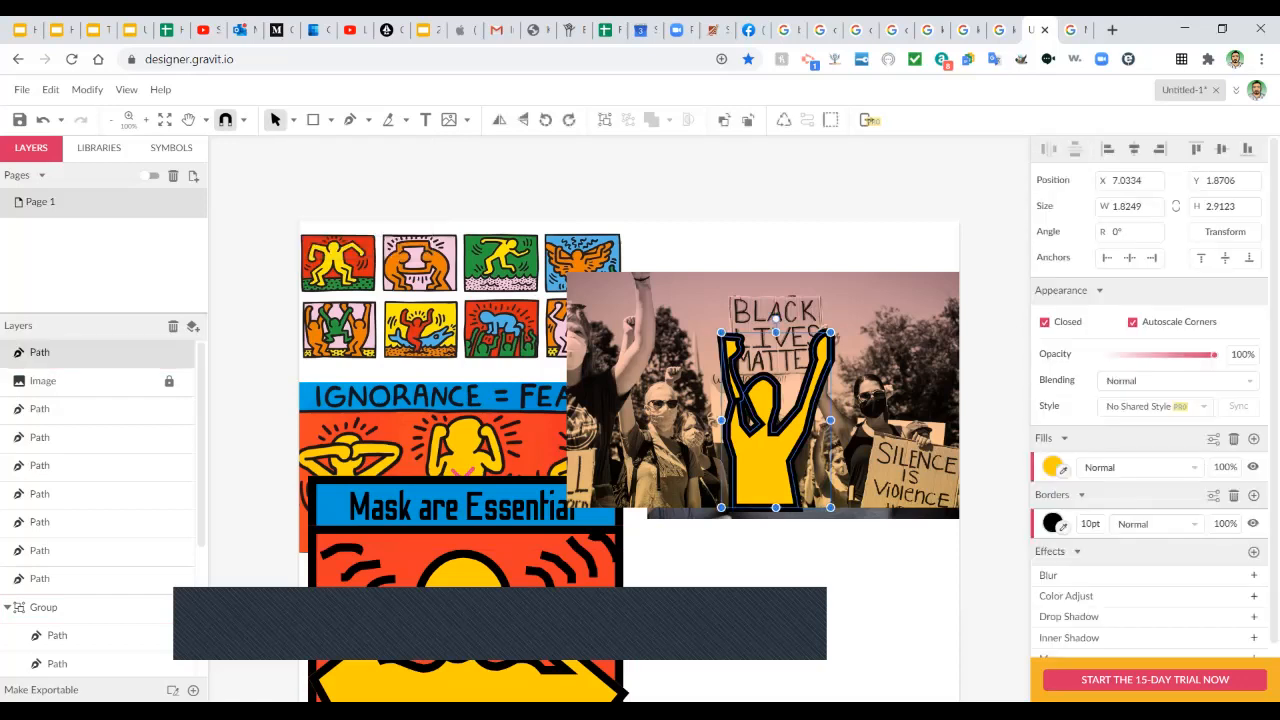
{"action": "double_click", "coordinate": [766, 450]}
Shift several left-arm anchor points outward to widen the figure's left arm slightly.
{"action": "left_click_drag", "start_coordinate": [732, 406], "coordinate": [740, 393]}
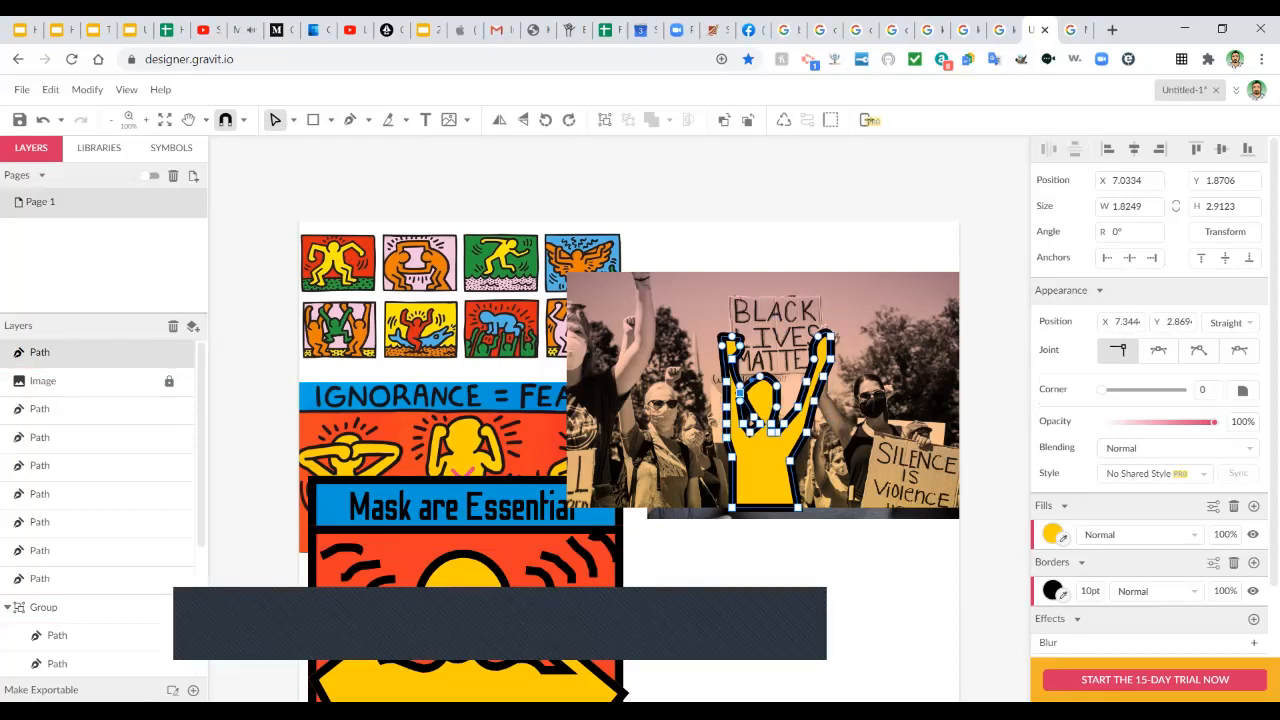
{"action": "left_click", "coordinate": [733, 387]}
{"action": "left_click", "coordinate": [740, 393]}
{"action": "left_click", "coordinate": [741, 400]}
{"action": "left_click_drag", "start_coordinate": [741, 400], "coordinate": [737, 400]}
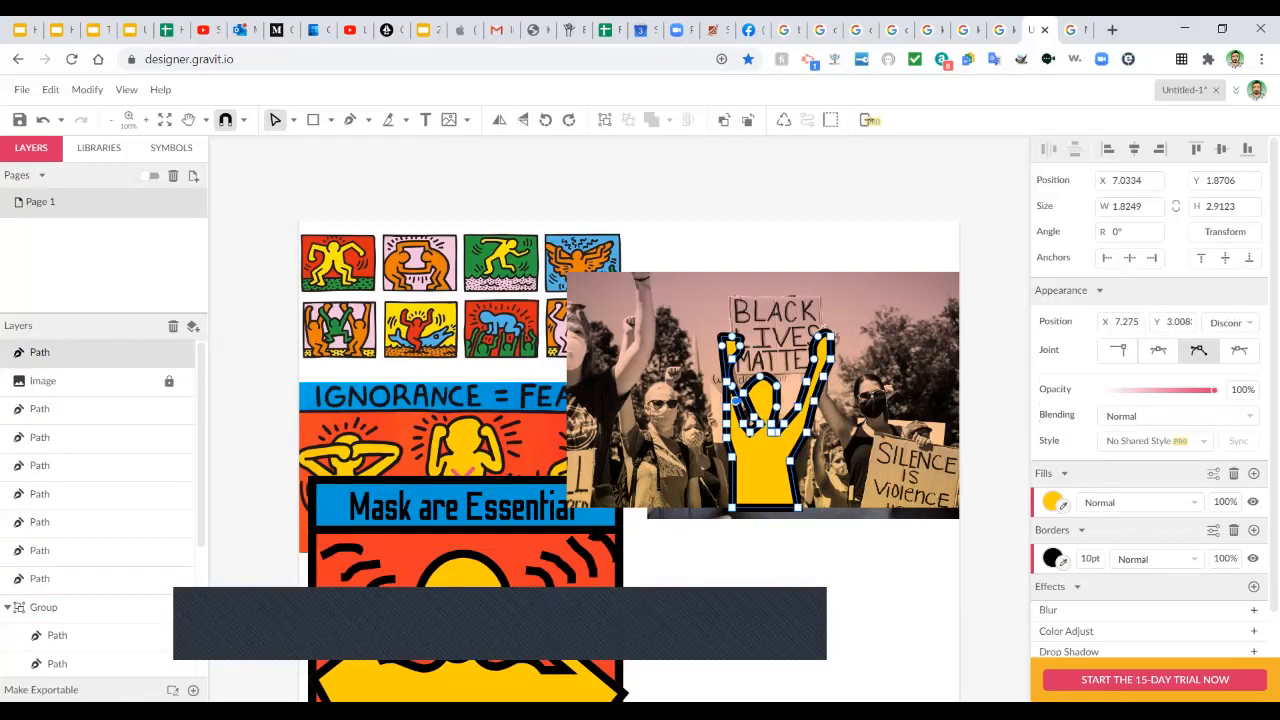
{"action": "left_click", "coordinate": [727, 382]}
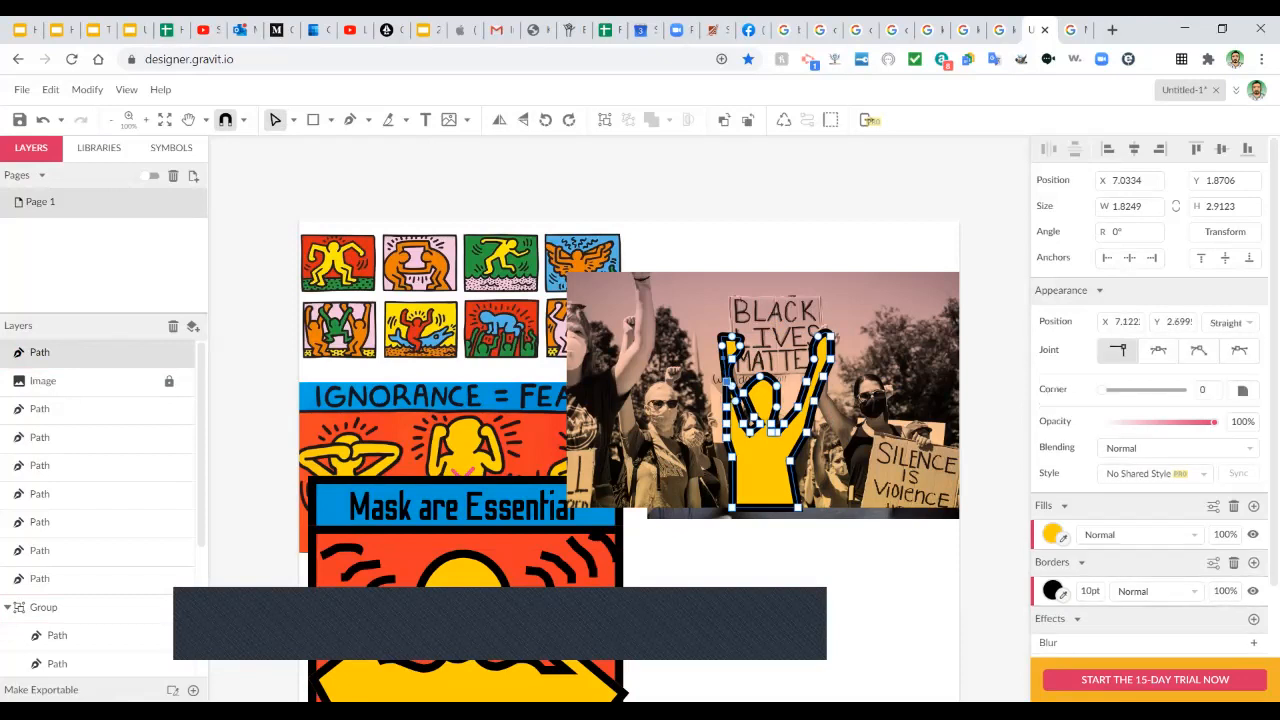
{"action": "left_click_drag", "start_coordinate": [727, 382], "coordinate": [718, 381]}
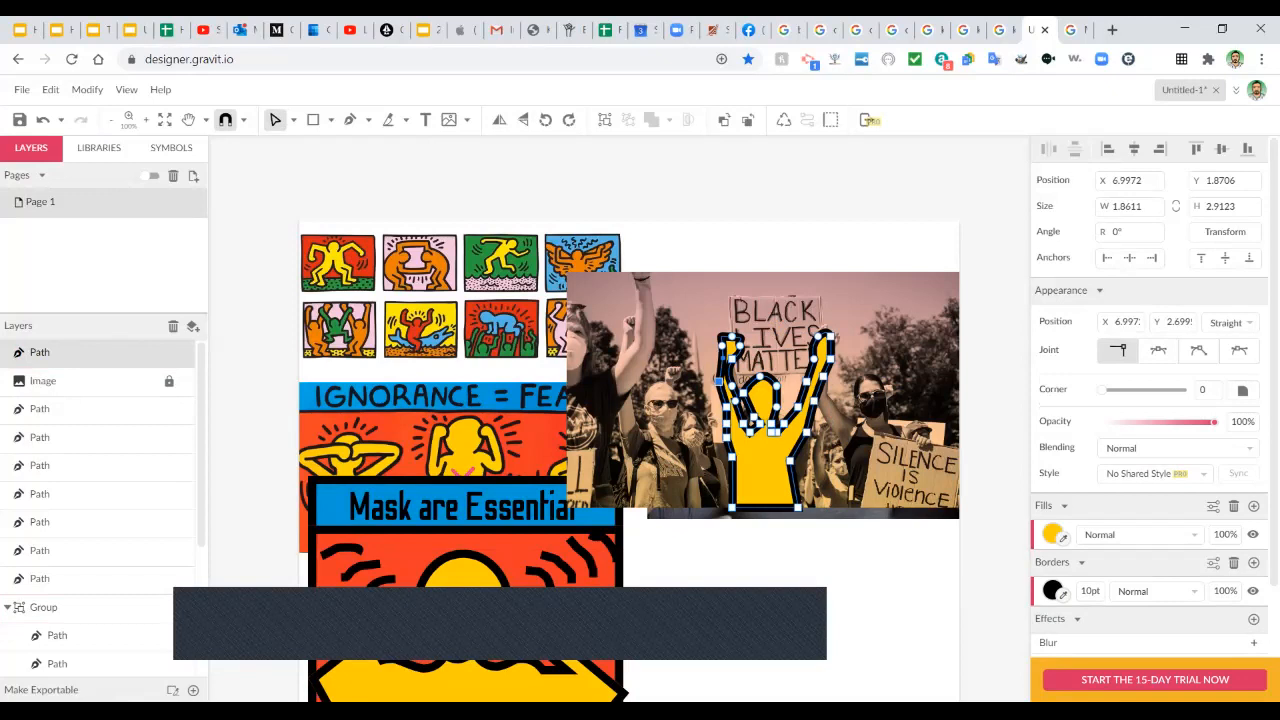
{"action": "key", "text": "Left"}
{"action": "key", "text": "Left"}
{"action": "key", "text": "Down"}
{"action": "key", "text": "Down"}
{"action": "left_click", "coordinate": [743, 393]}
{"action": "left_click_drag", "start_coordinate": [743, 393], "coordinate": [747, 393]}
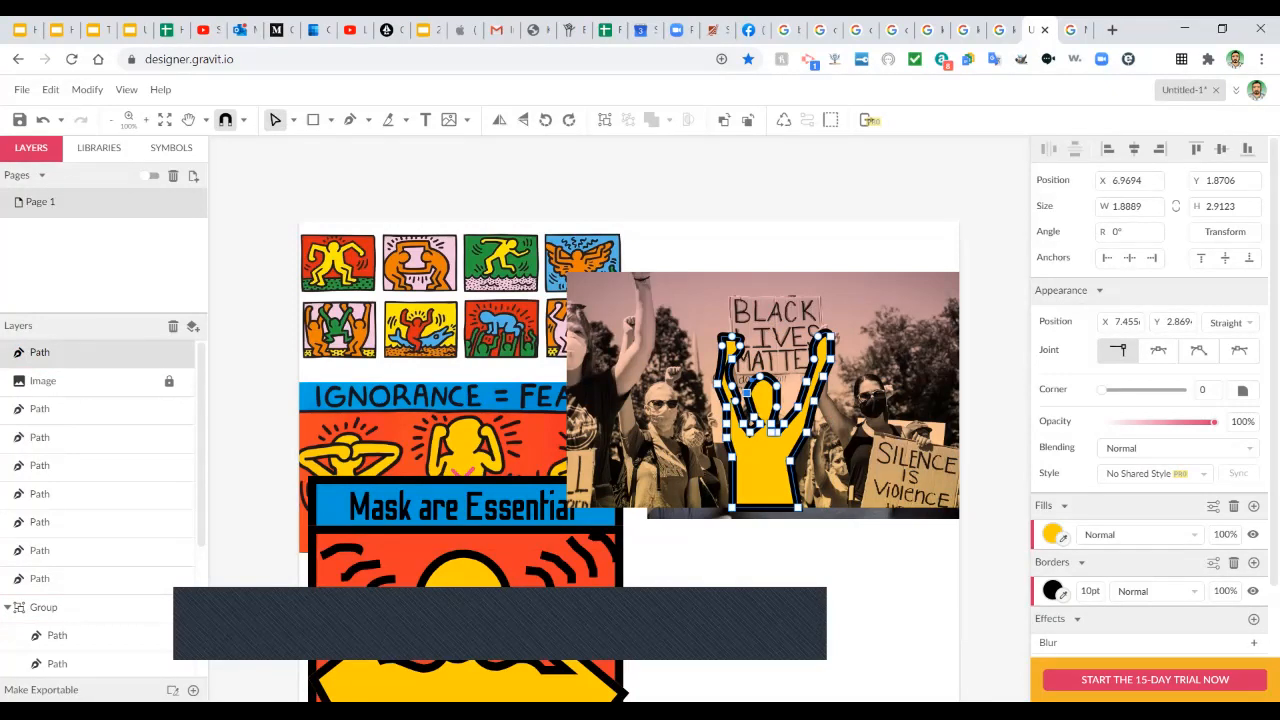
{"action": "key", "text": "p"}
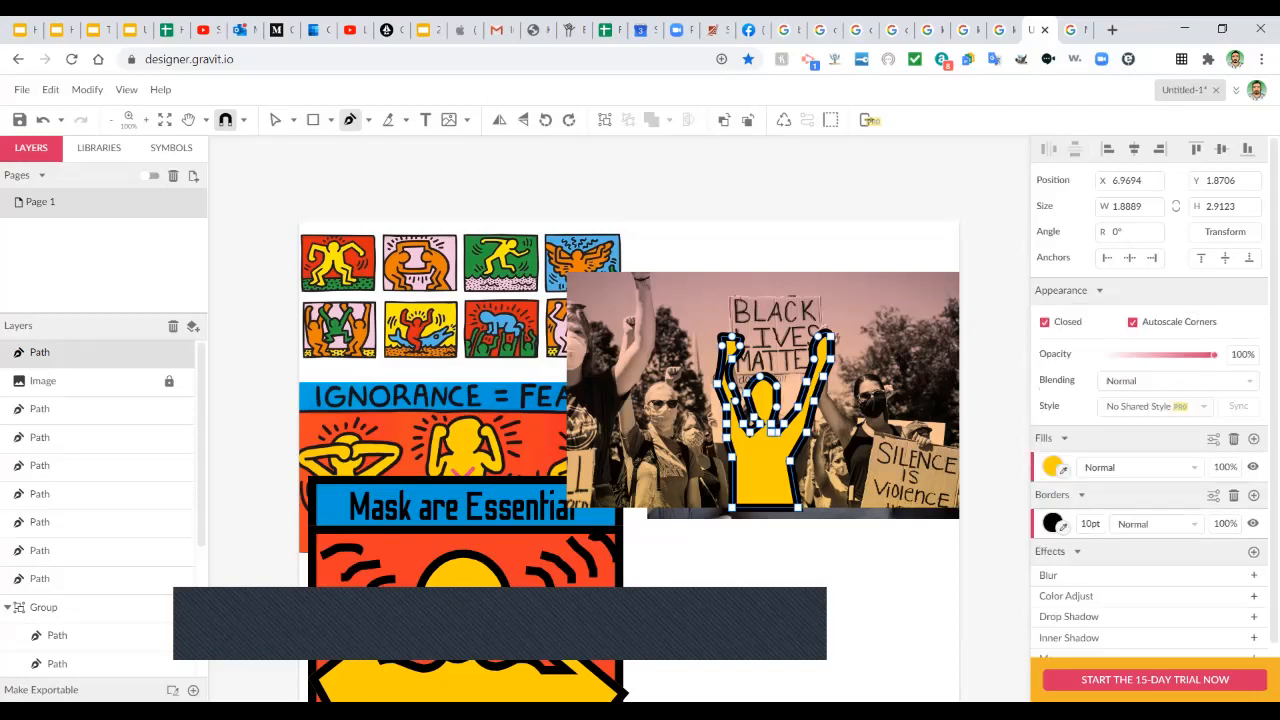
Draw a closed sign shape between the protester's raised hands with the Pen tool.
{"action": "left_click", "coordinate": [368, 120]}
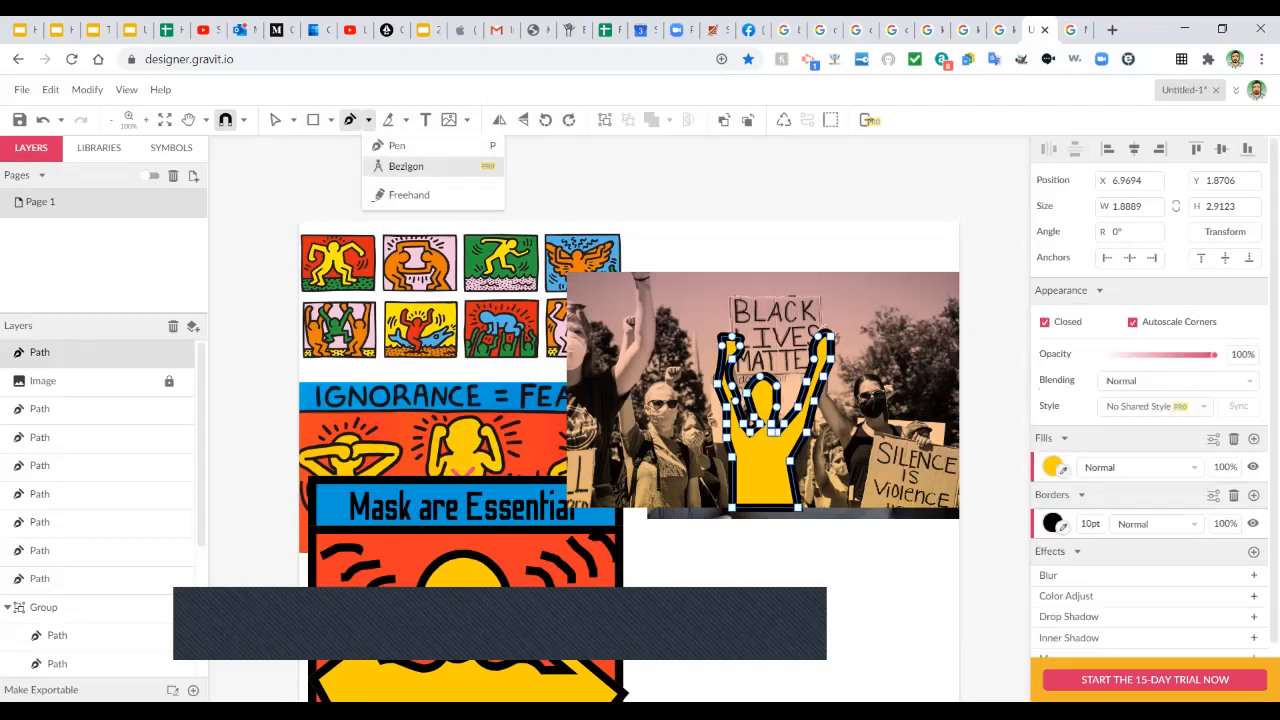
{"action": "left_click", "coordinate": [397, 146]}
{"action": "scroll", "coordinate": [740, 357], "scroll_direction": "up", "scroll_amount": 1}
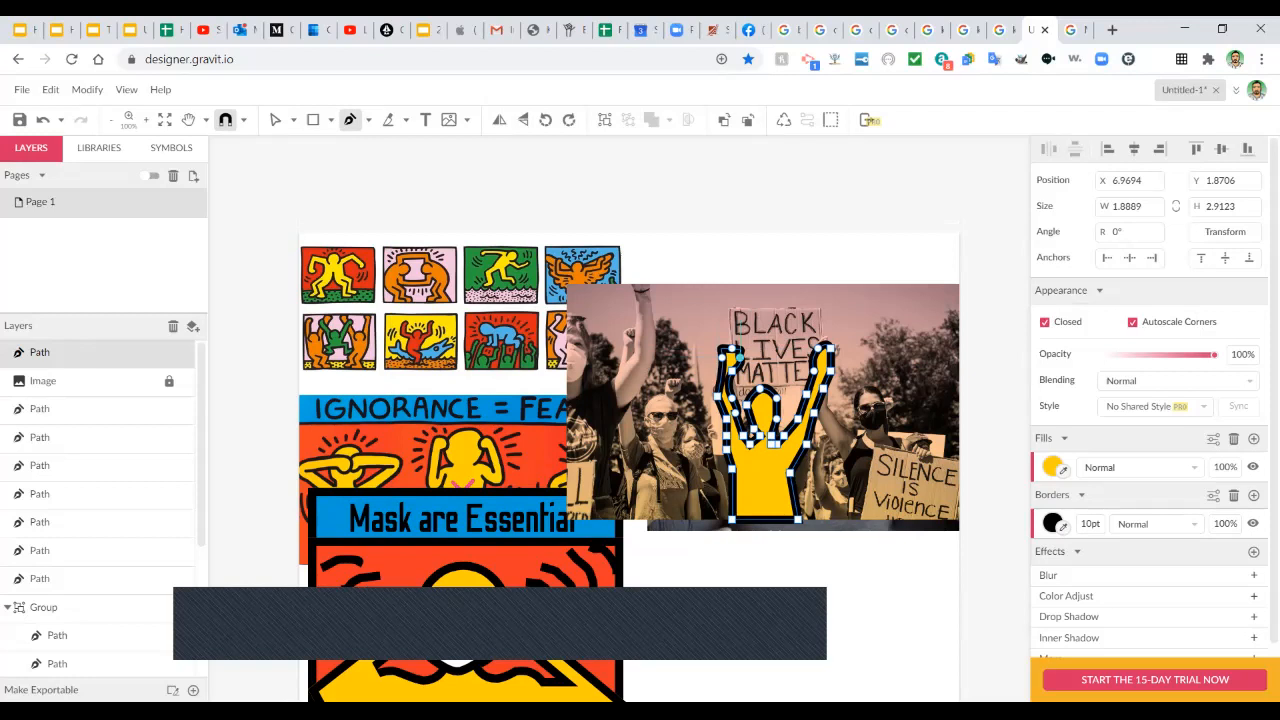
{"action": "left_click", "coordinate": [726, 302]}
{"action": "left_click_drag", "start_coordinate": [735, 388], "coordinate": [790, 380]}
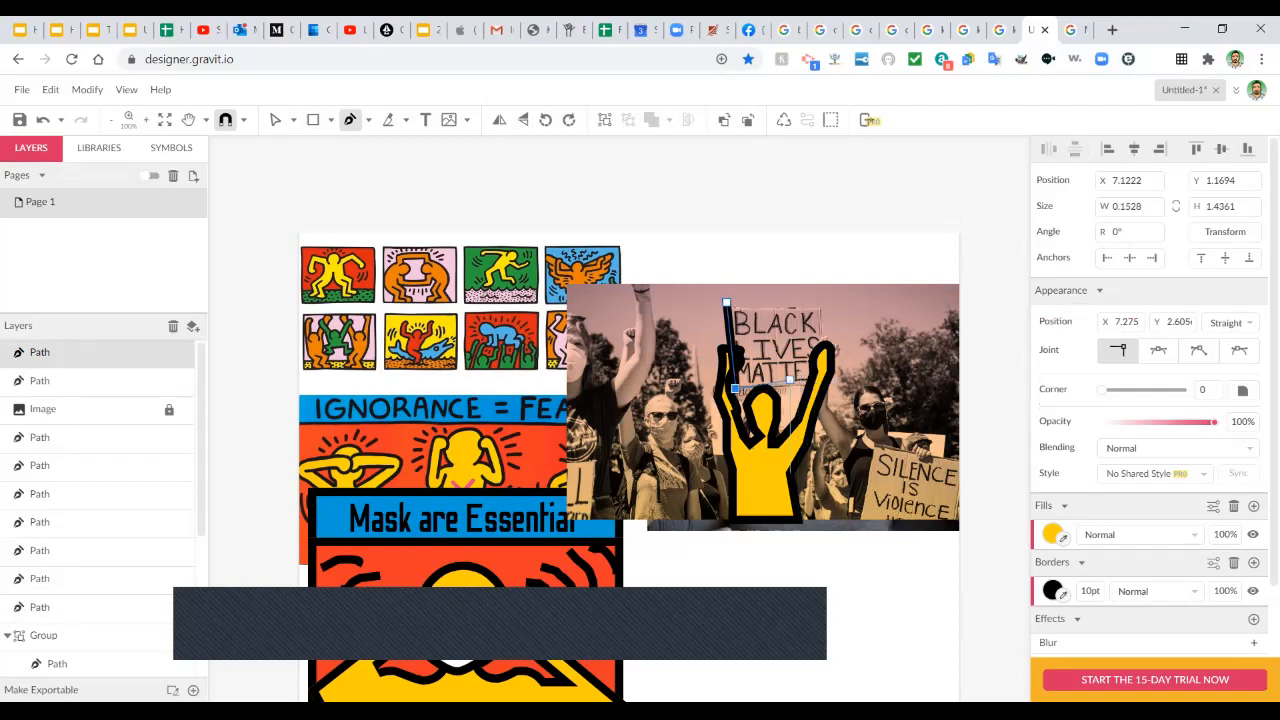
{"action": "left_click", "coordinate": [790, 380]}
{"action": "left_click", "coordinate": [818, 388]}
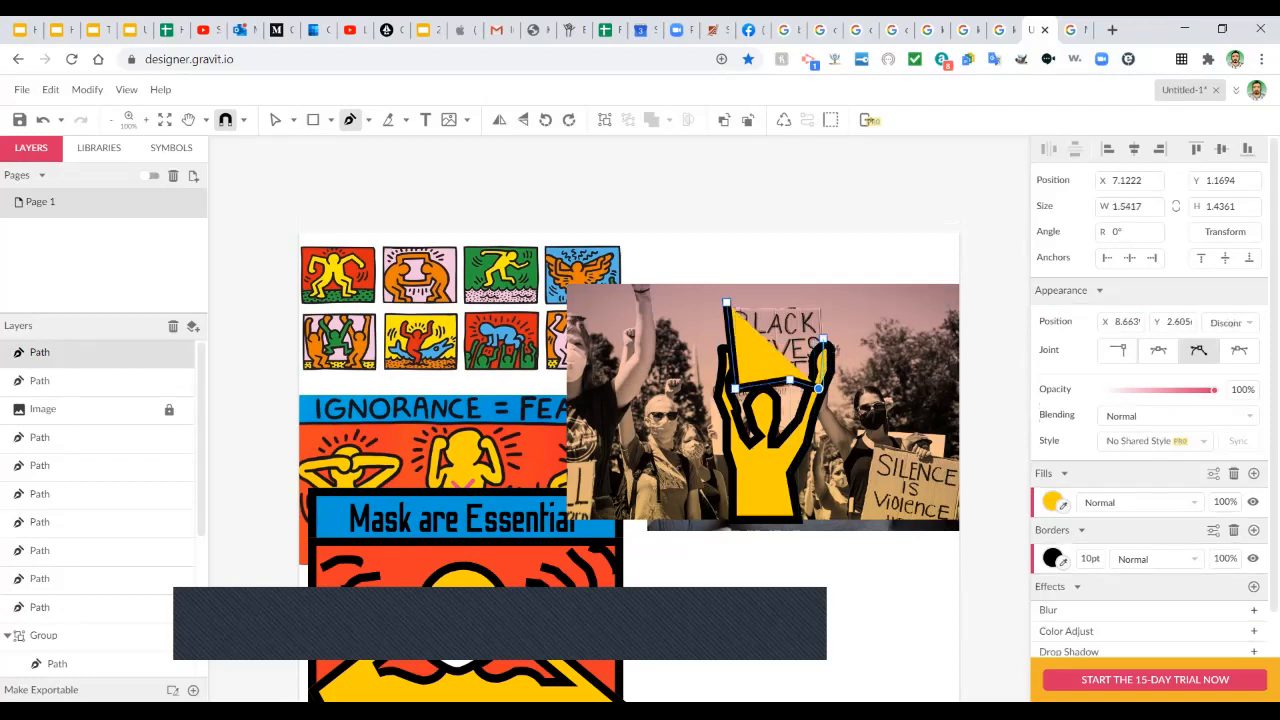
{"action": "left_click", "coordinate": [822, 338]}
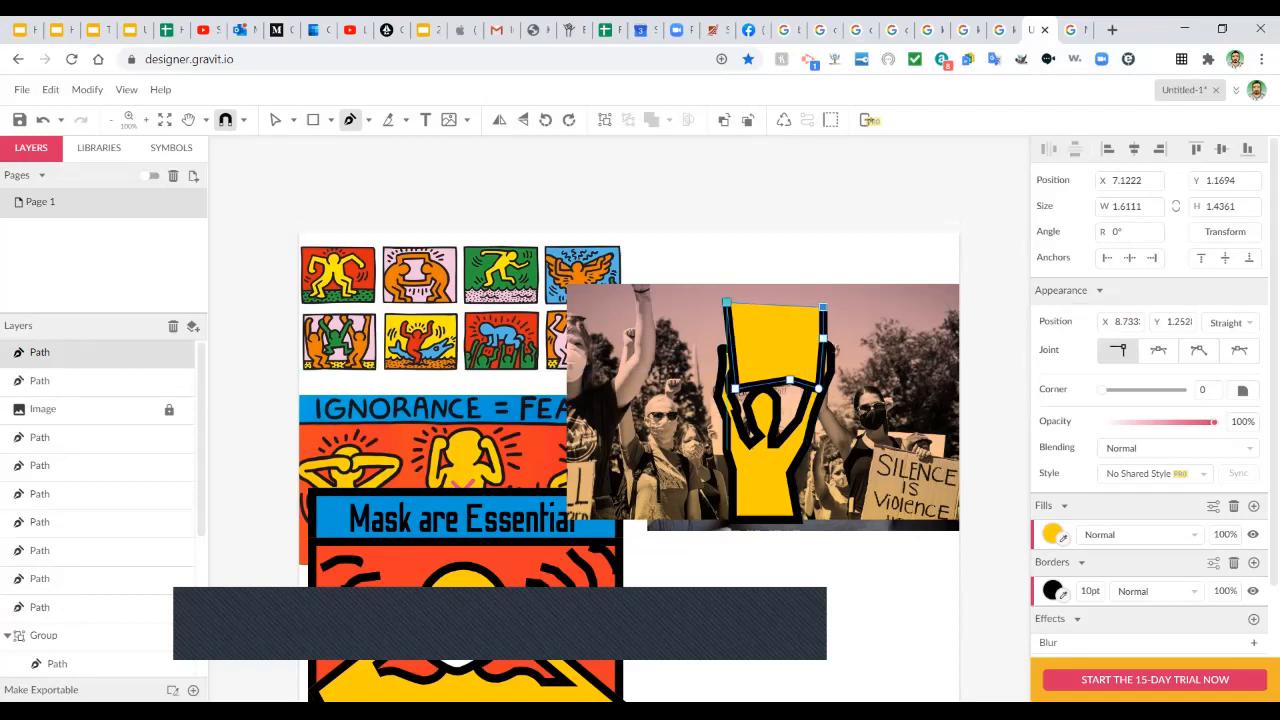
{"action": "left_click", "coordinate": [726, 302]}
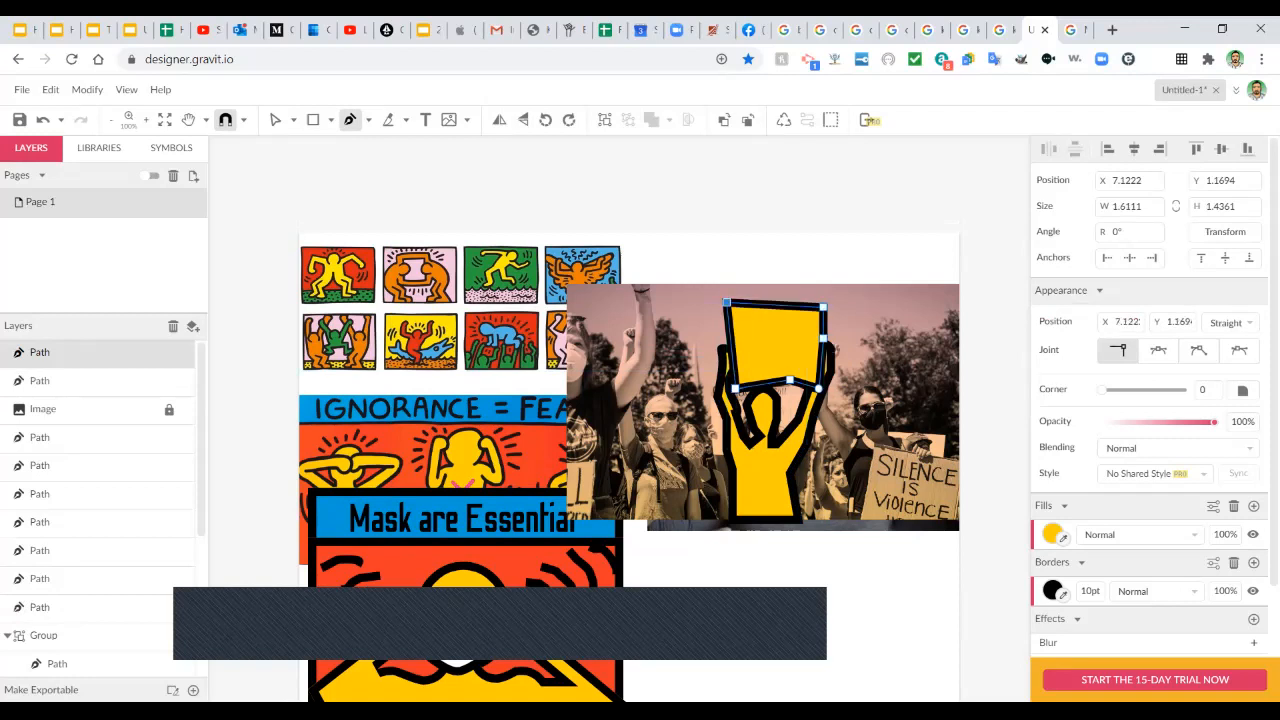
Change the sign's fill colour from yellow to white.
{"action": "scroll", "coordinate": [629, 440], "scroll_direction": "up", "scroll_amount": 1}
{"action": "scroll", "coordinate": [629, 440], "scroll_direction": "right", "scroll_amount": 1}
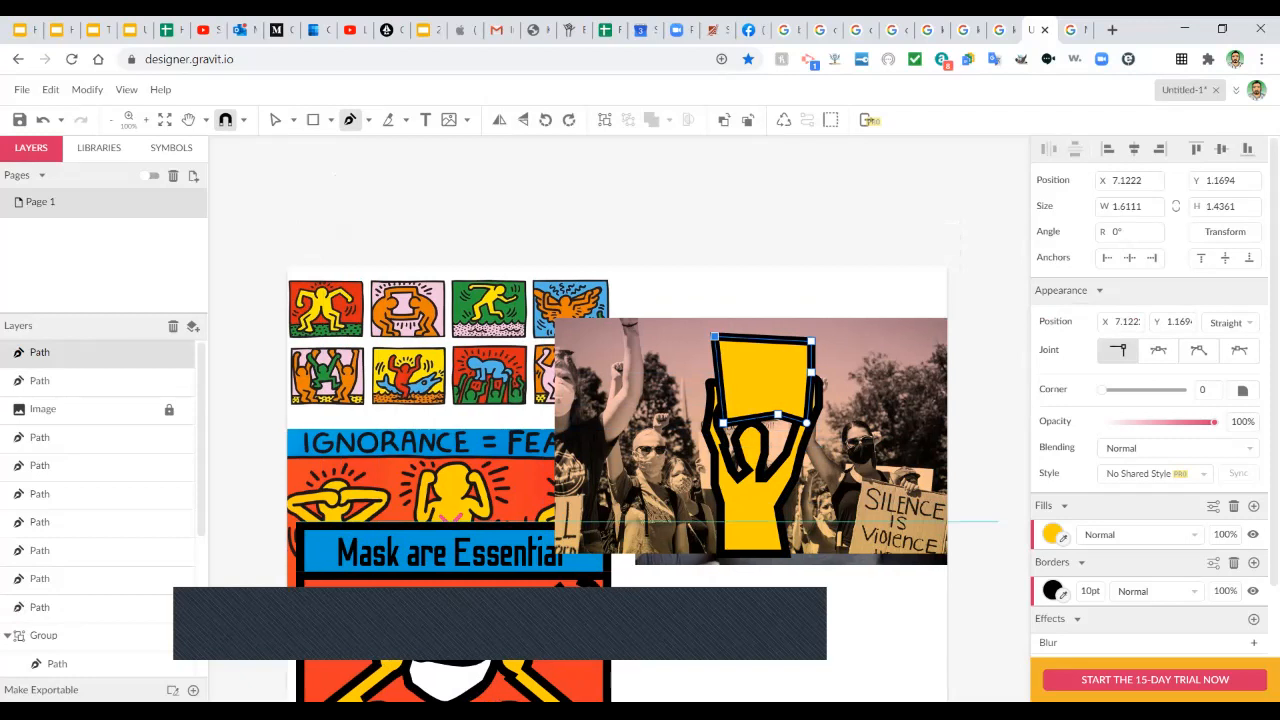
{"action": "left_click", "coordinate": [1062, 538]}
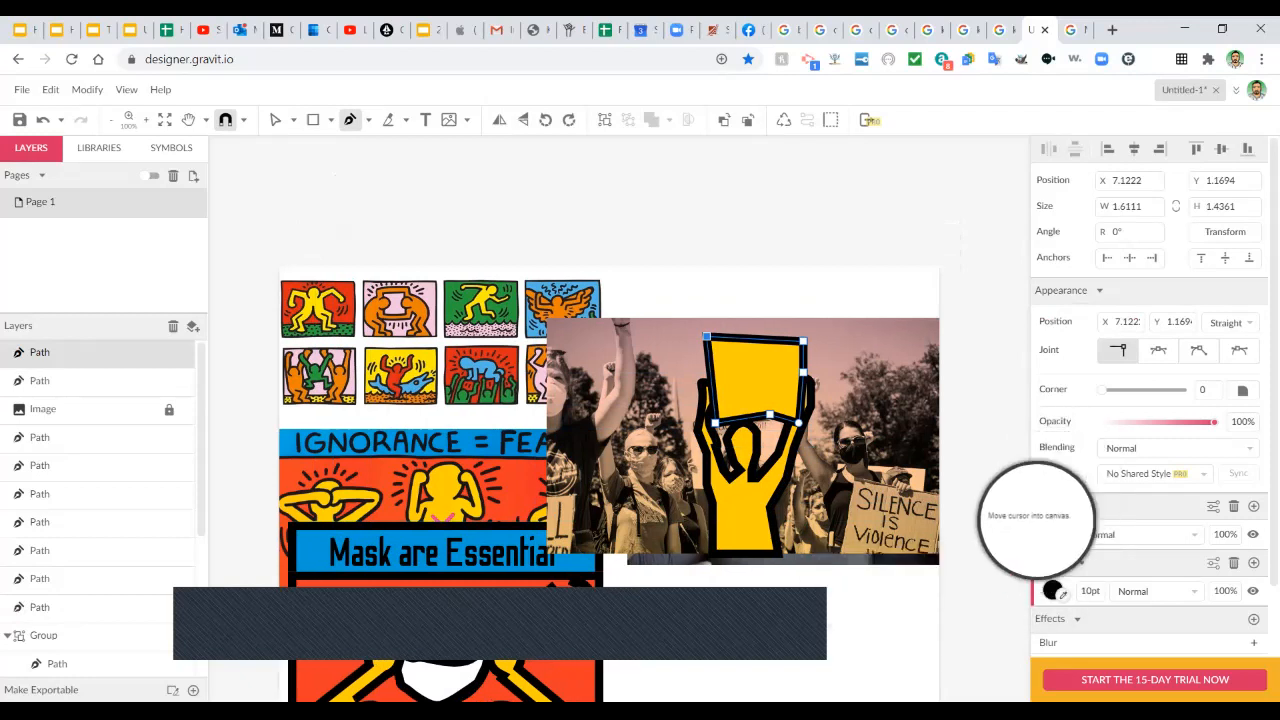
{"action": "left_click", "coordinate": [1058, 538]}
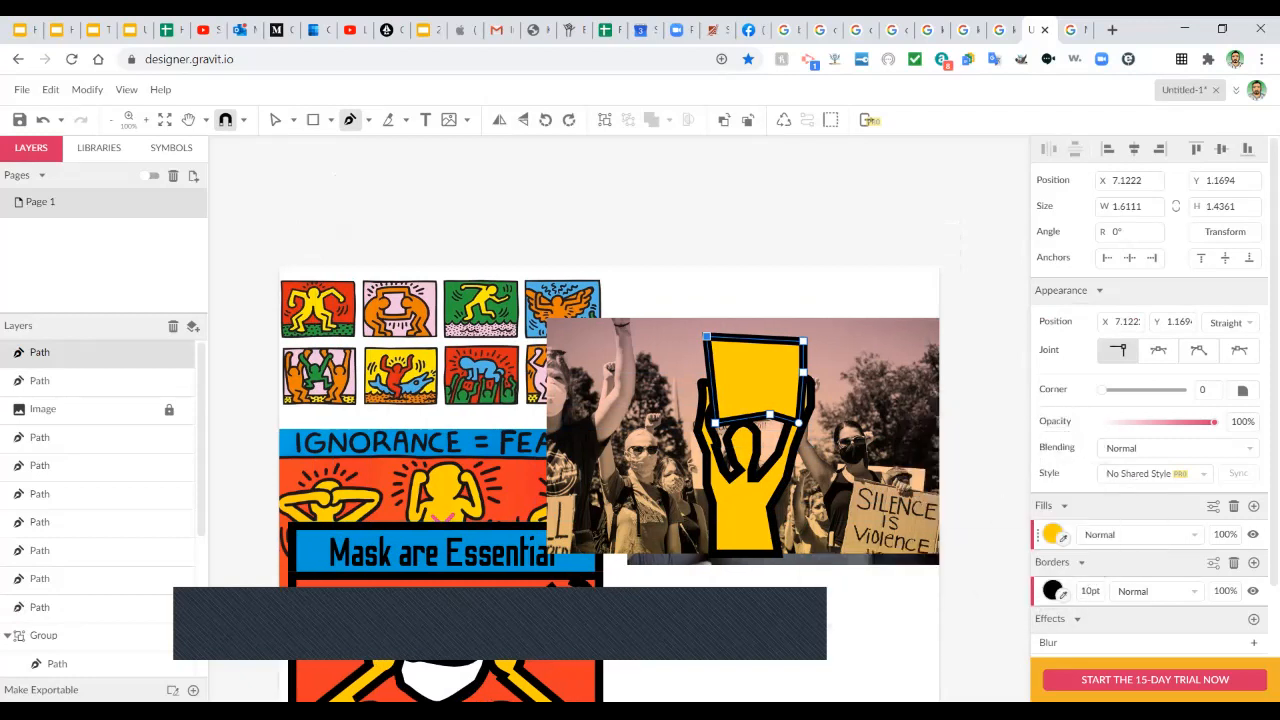
{"action": "left_click", "coordinate": [1068, 490]}
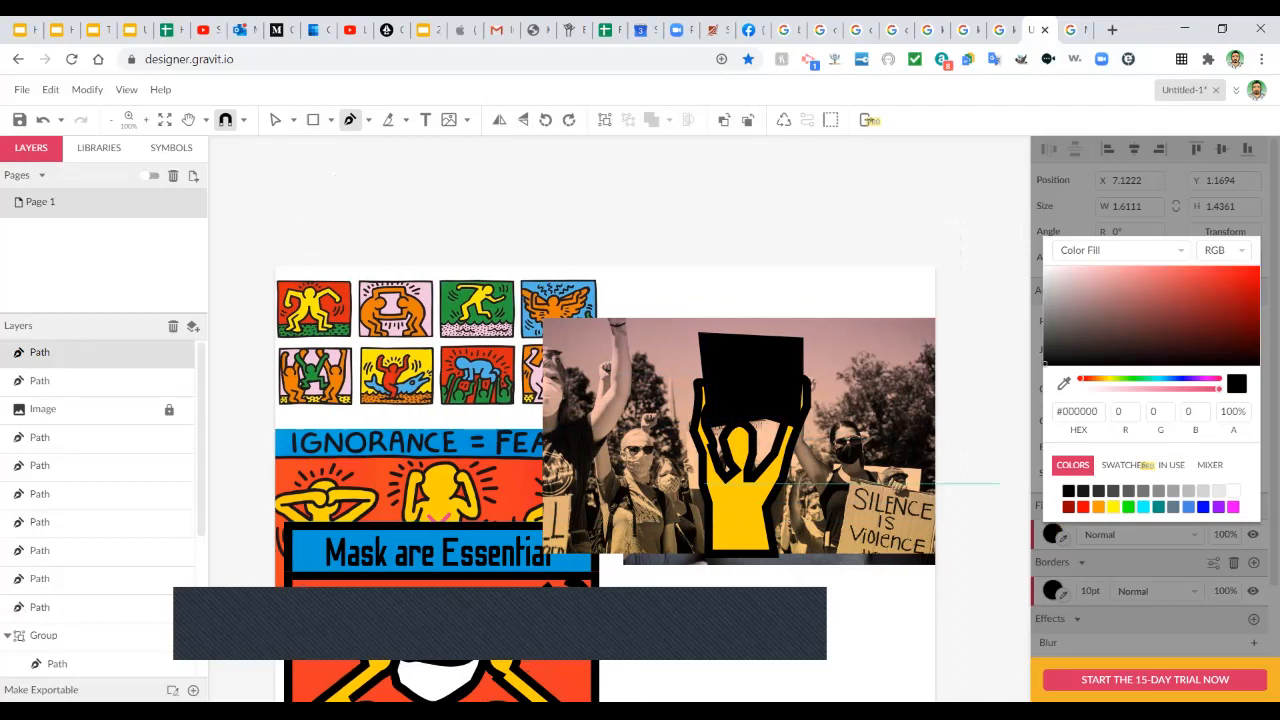
{"action": "left_click", "coordinate": [1232, 491]}
{"action": "scroll", "coordinate": [705, 430], "scroll_direction": "right", "scroll_amount": 1}
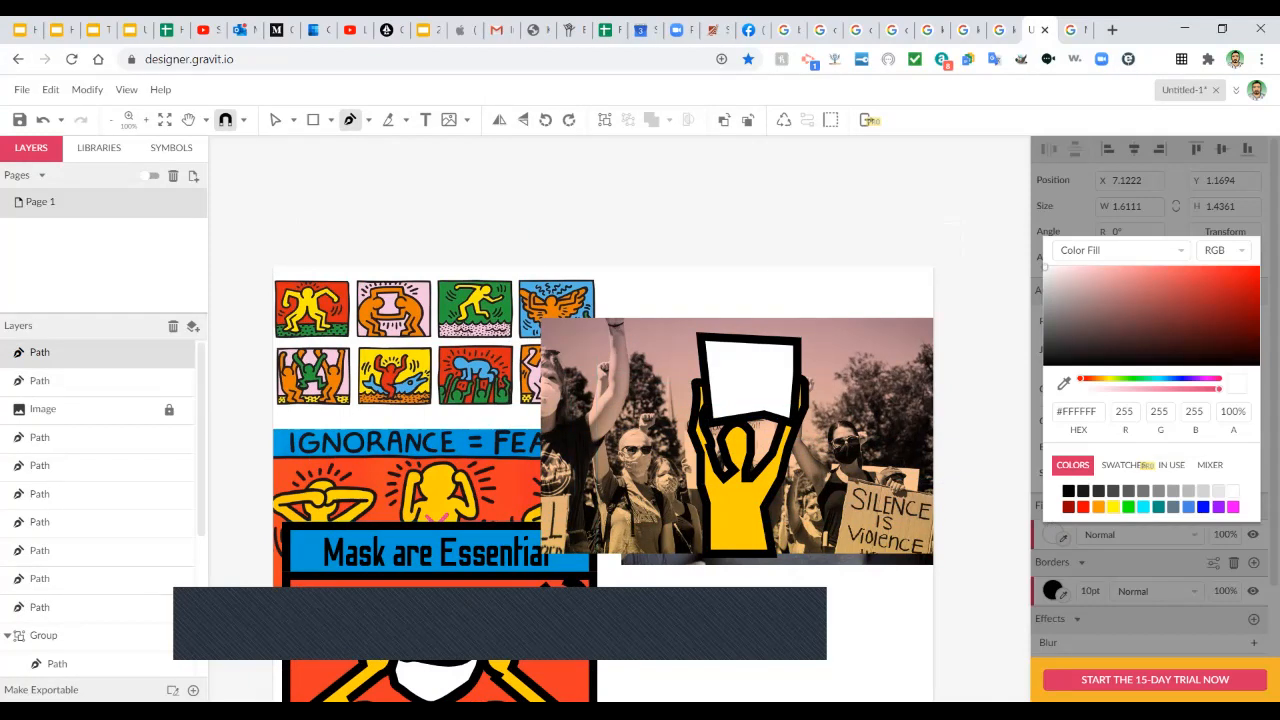
{"action": "scroll", "coordinate": [705, 430], "scroll_direction": "up", "scroll_amount": 2}
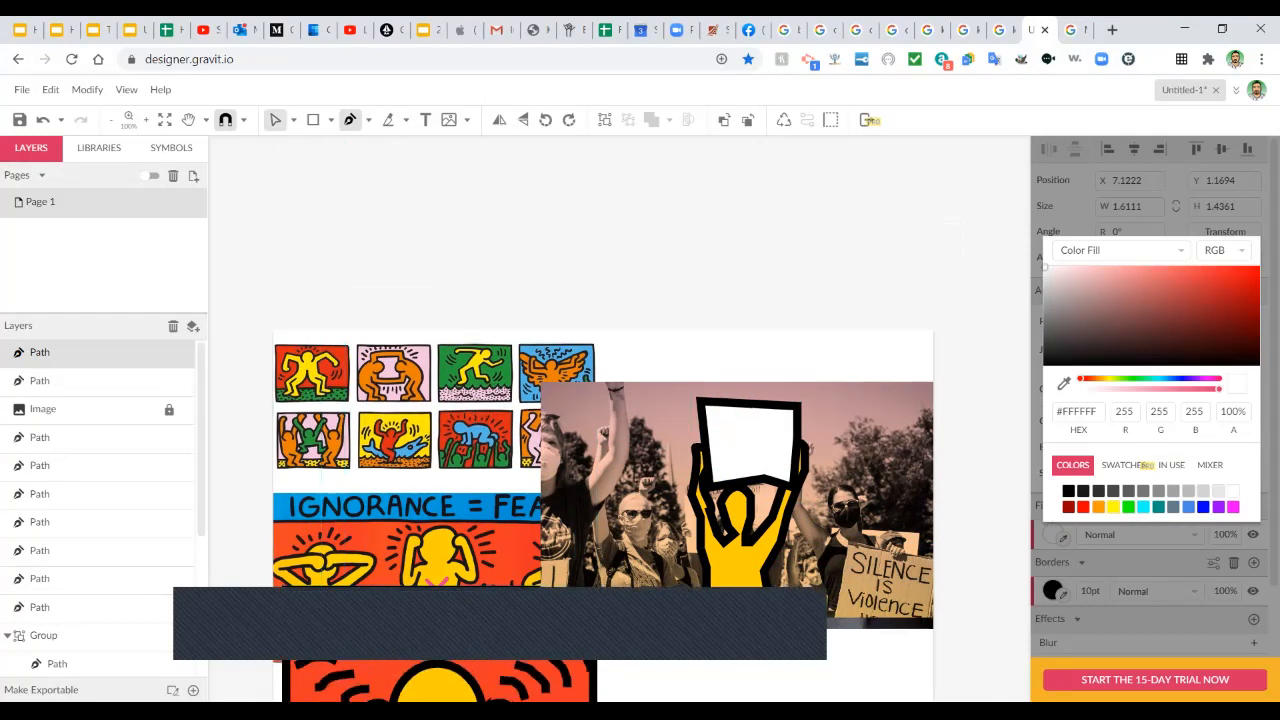
{"action": "left_click", "coordinate": [275, 120]}
{"action": "left_click", "coordinate": [293, 120]}
{"action": "left_click", "coordinate": [330, 146]}
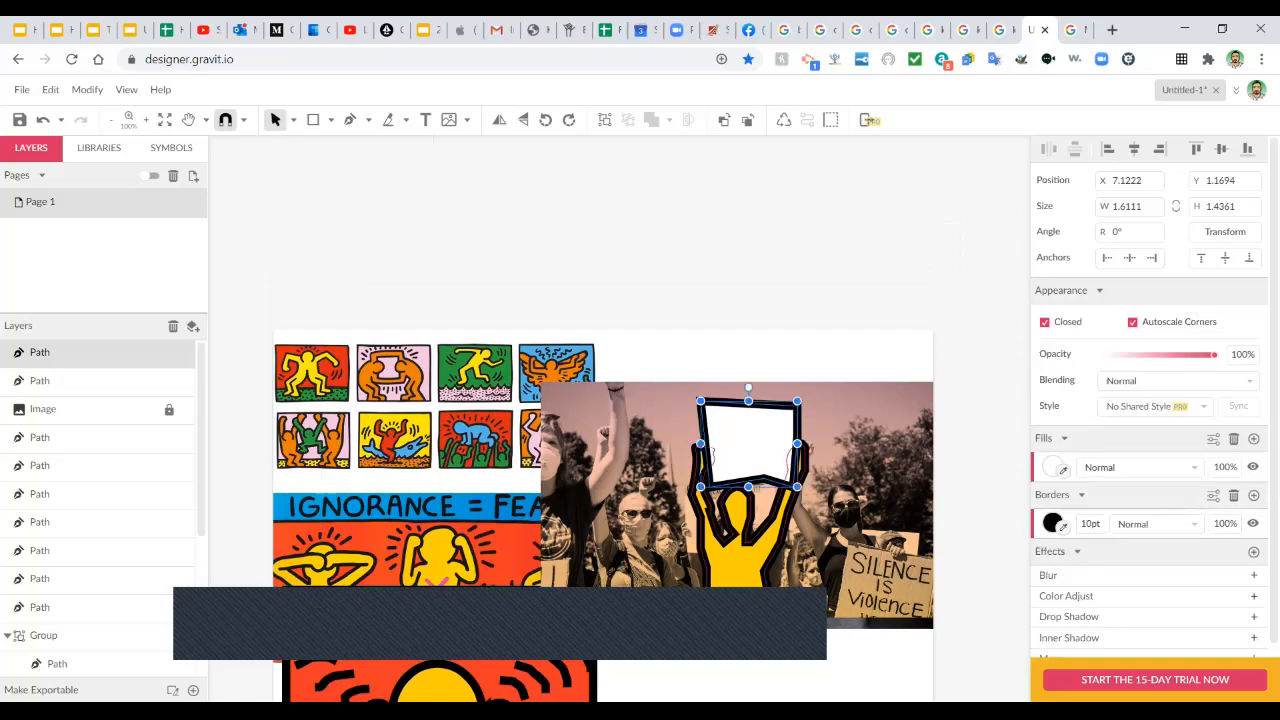
Duplicate the white mask inside the masked-figure panel's group.
{"action": "scroll", "coordinate": [720, 480], "scroll_direction": "down", "scroll_amount": 2}
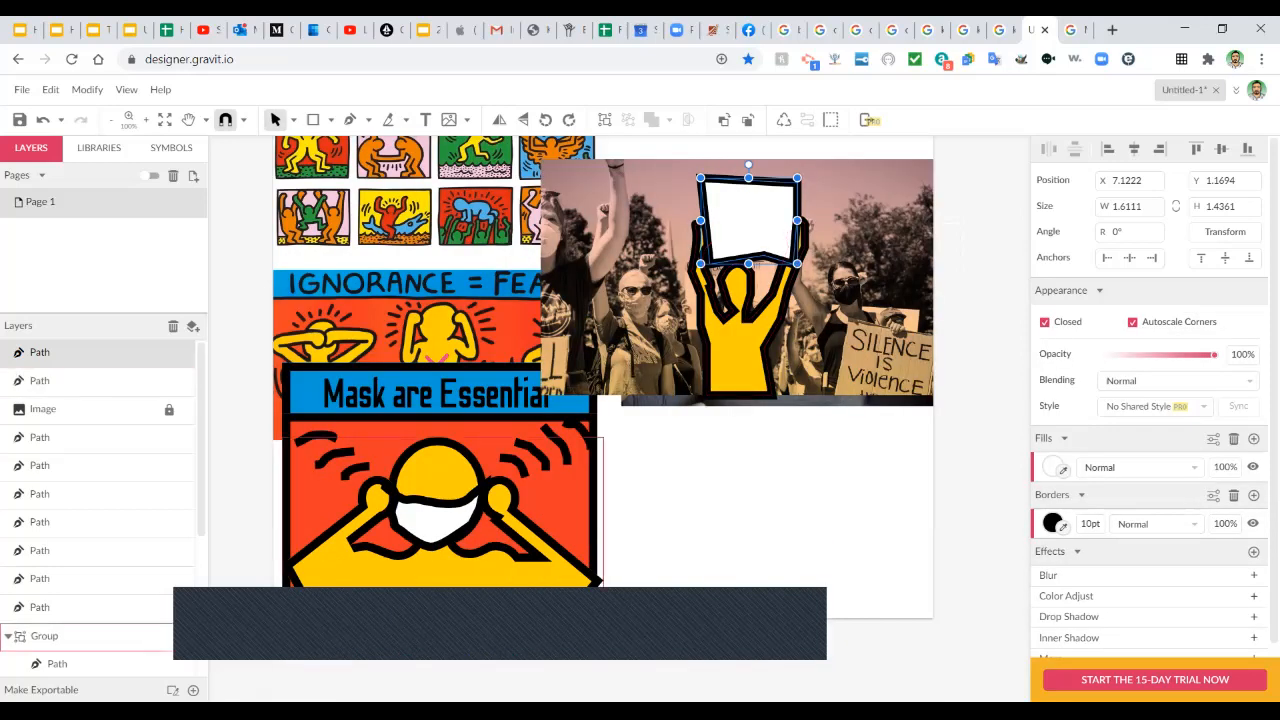
{"action": "left_click", "coordinate": [60, 636]}
{"action": "double_click", "coordinate": [433, 520]}
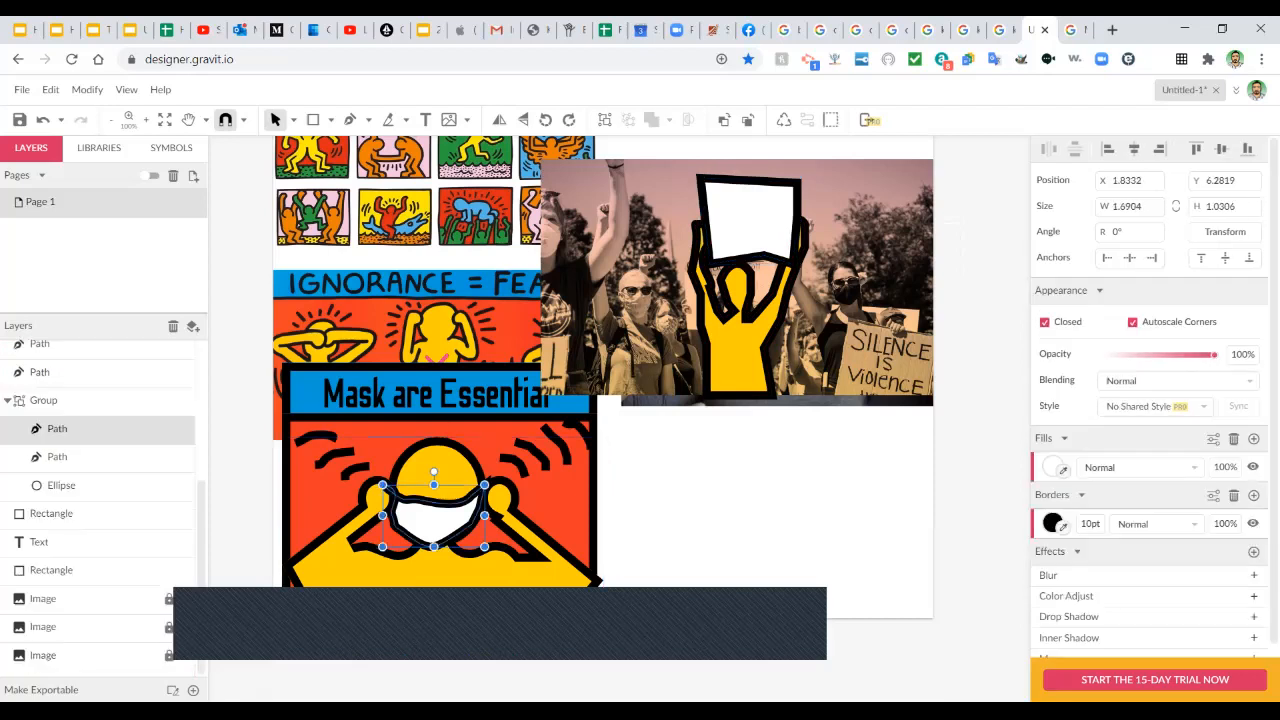
{"action": "key", "text": "ctrl+d"}
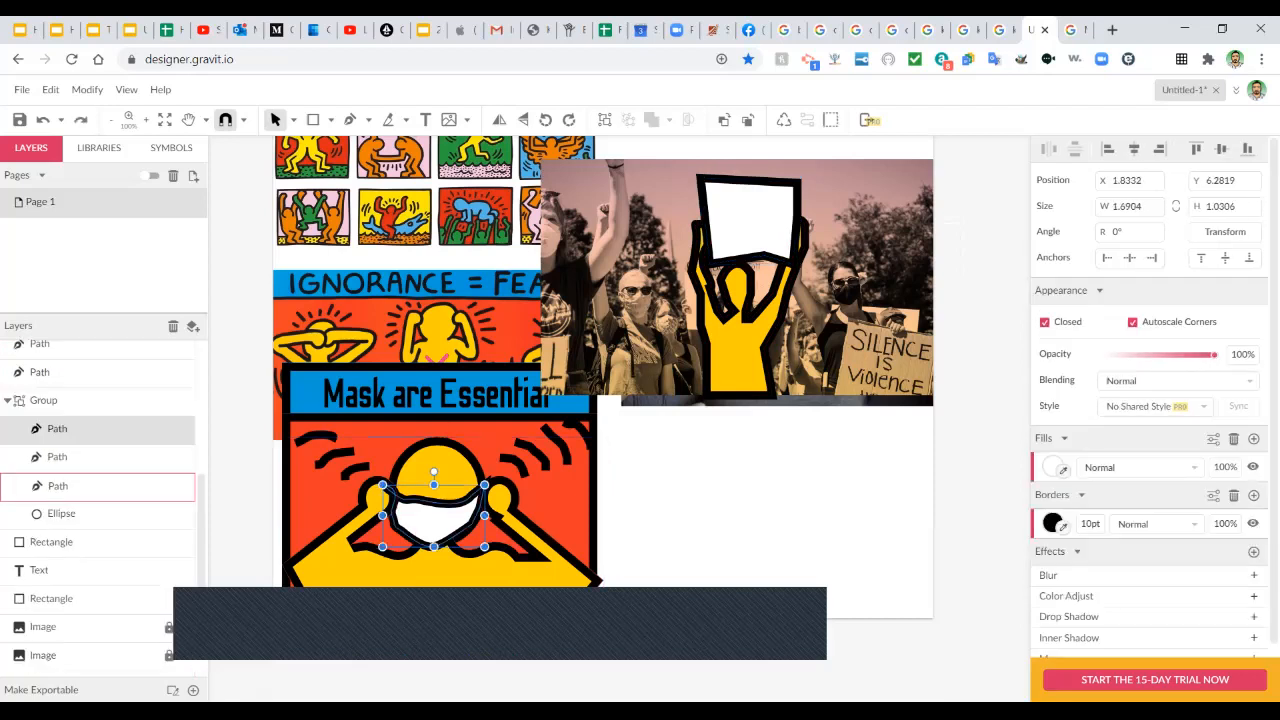
{"action": "left_click_drag", "start_coordinate": [434, 522], "coordinate": [757, 311]}
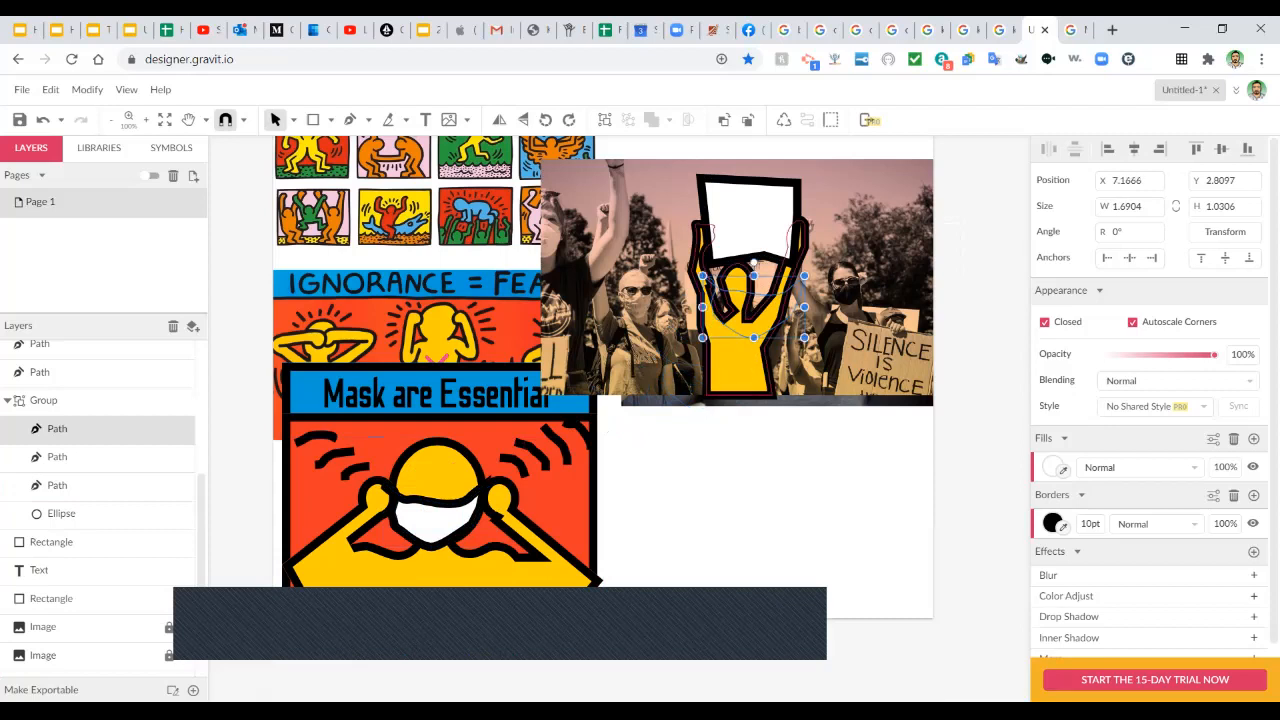
{"action": "right_click", "coordinate": [785, 225]}
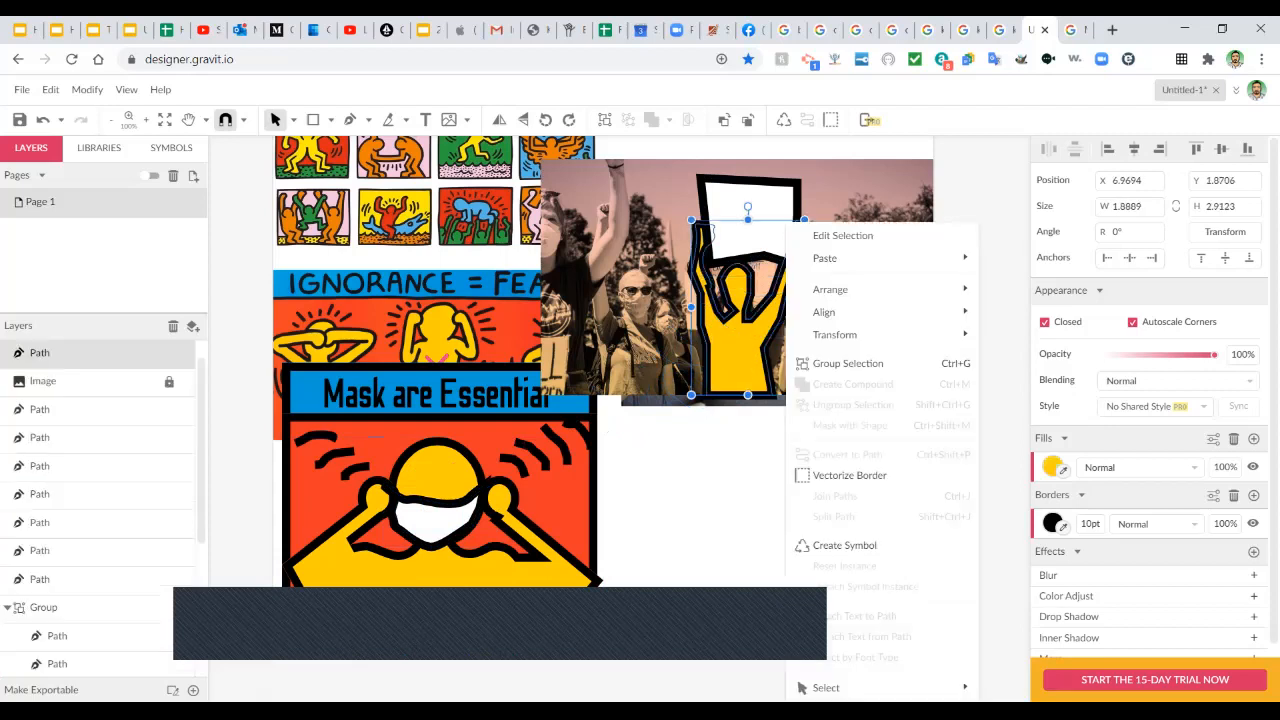
{"action": "mouse_move", "coordinate": [830, 312]}
{"action": "key", "text": "ctrl+z"}
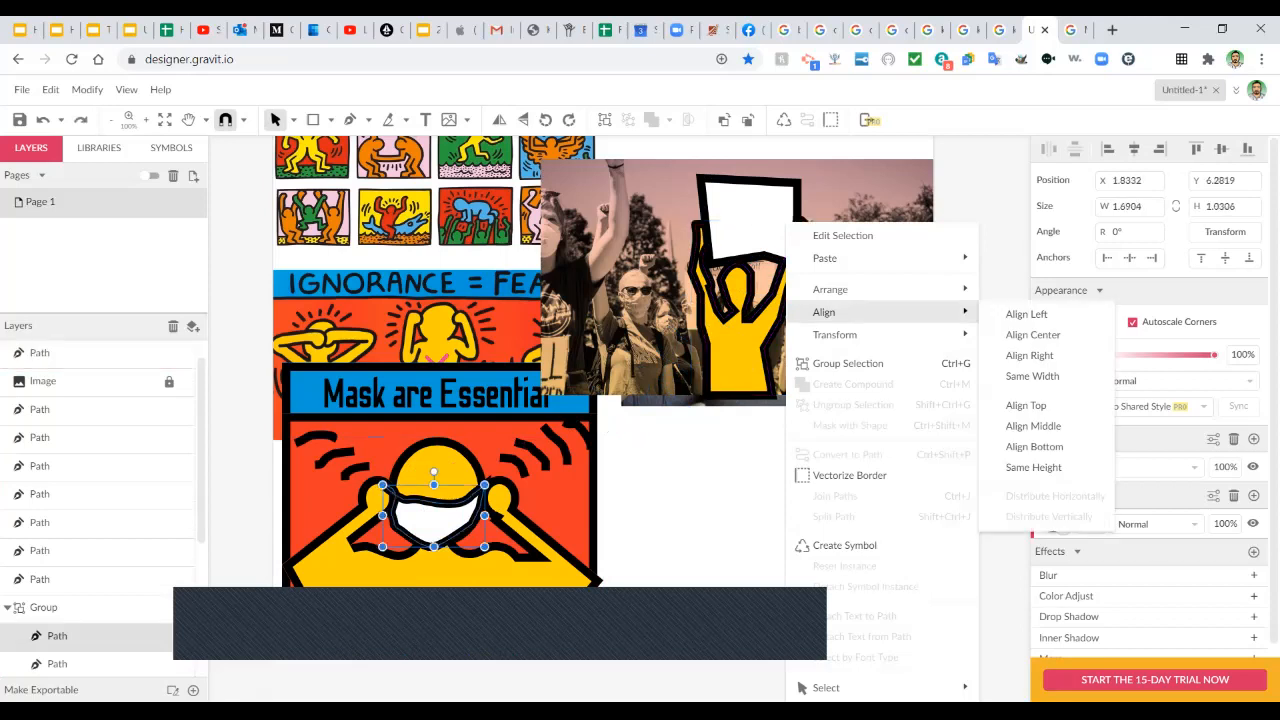
{"action": "key", "text": "Escape"}
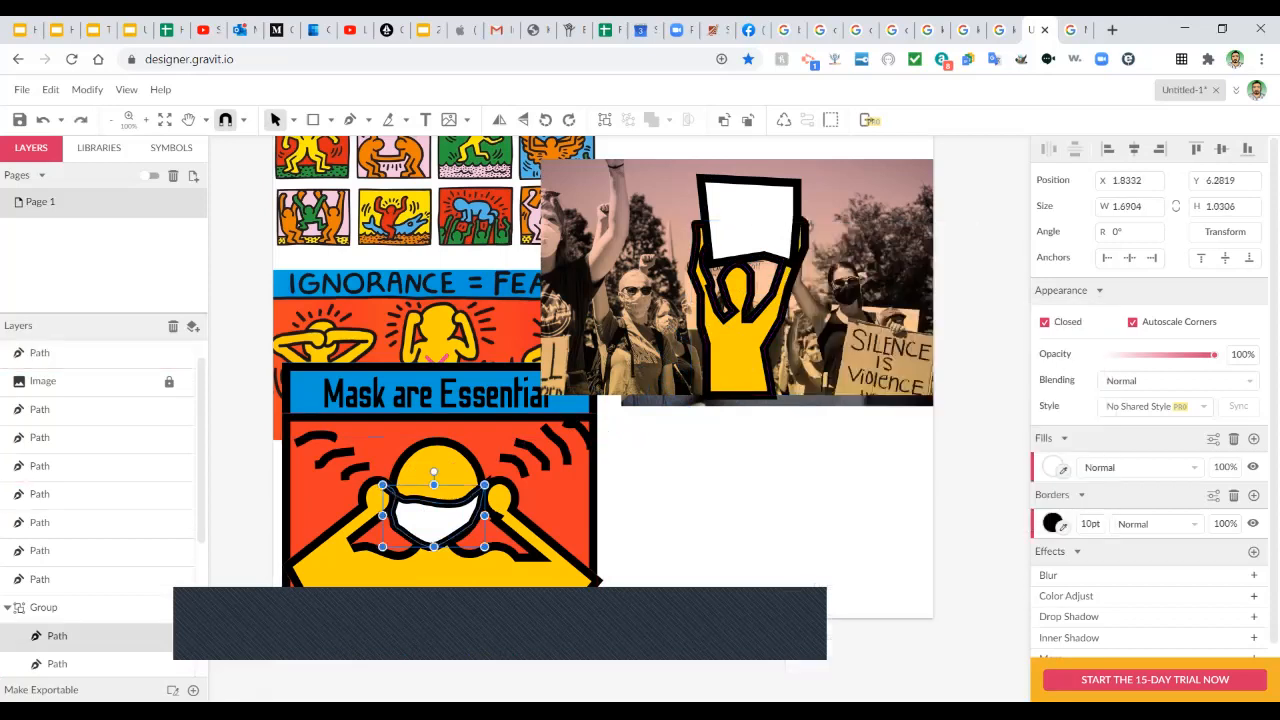
Move the mask copy onto empty canvas and bring it in front of everything.
{"action": "left_click_drag", "start_coordinate": [433, 515], "coordinate": [747, 484]}
{"action": "right_click", "coordinate": [765, 484]}
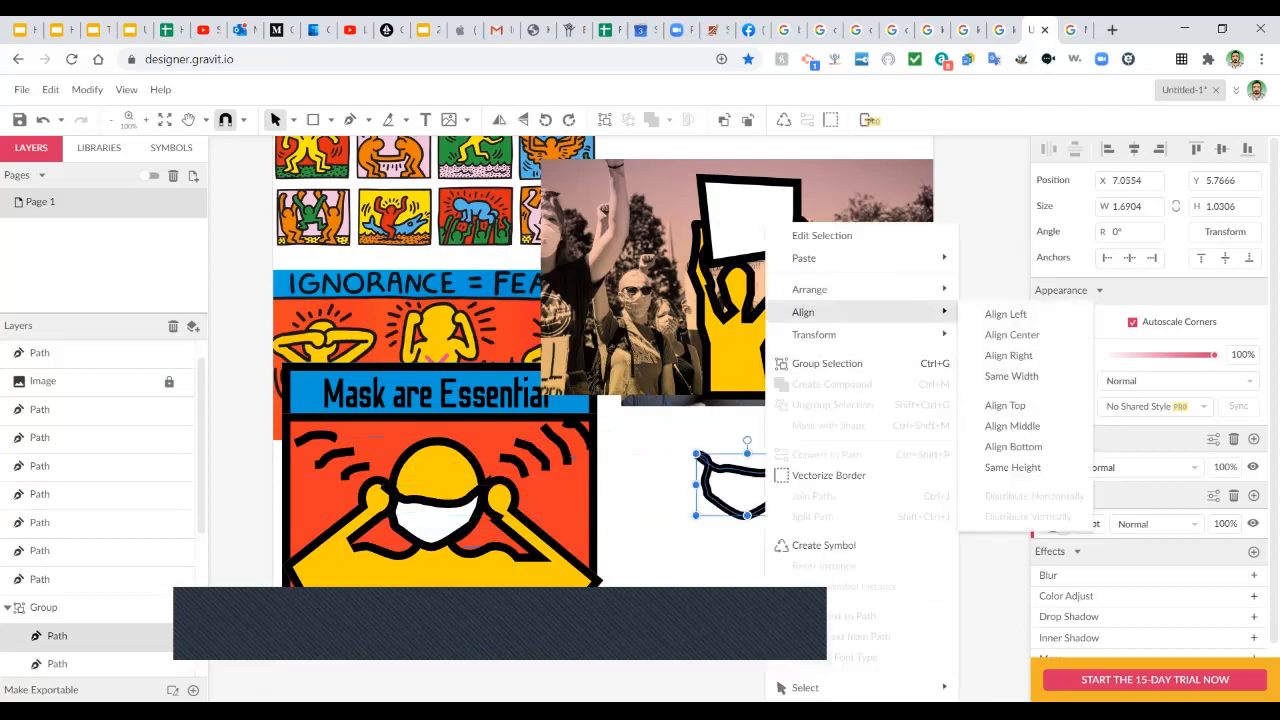
{"action": "mouse_move", "coordinate": [810, 289]}
{"action": "left_click", "coordinate": [1015, 291]}
{"action": "left_click_drag", "start_coordinate": [747, 484], "coordinate": [757, 297]}
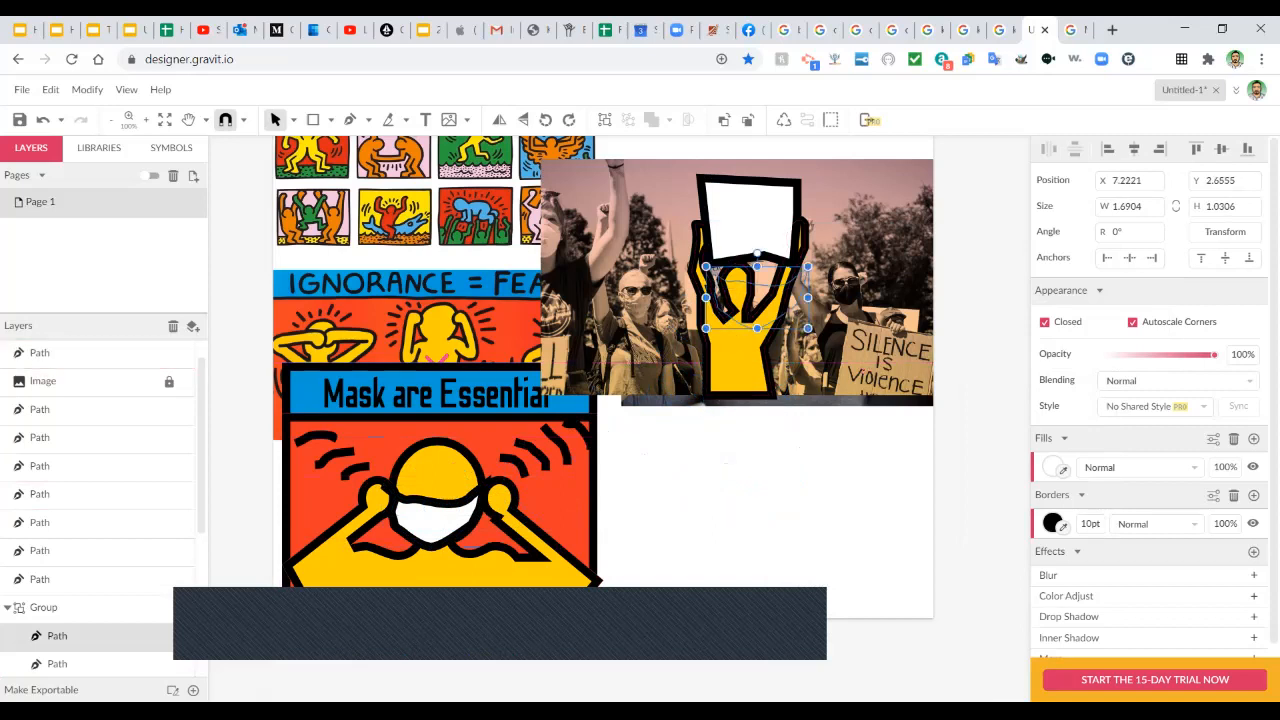
{"action": "key", "text": "ctrl+z"}
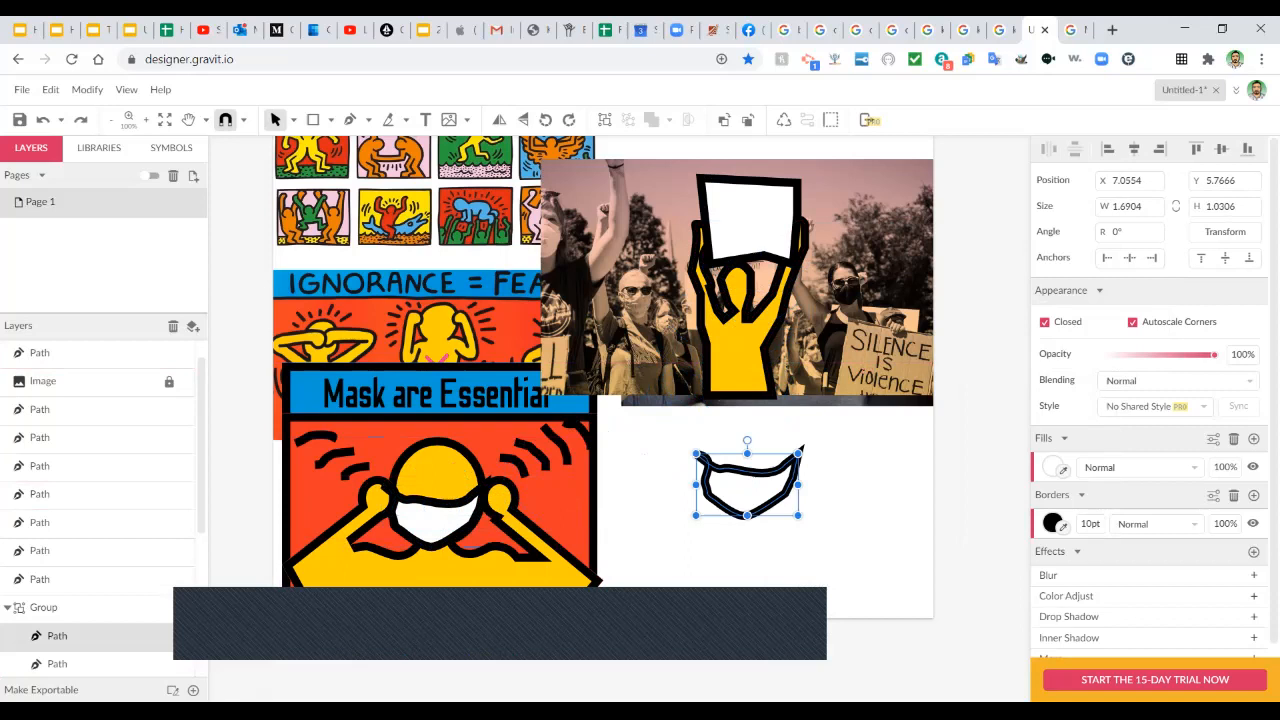
{"action": "right_click", "coordinate": [737, 480]}
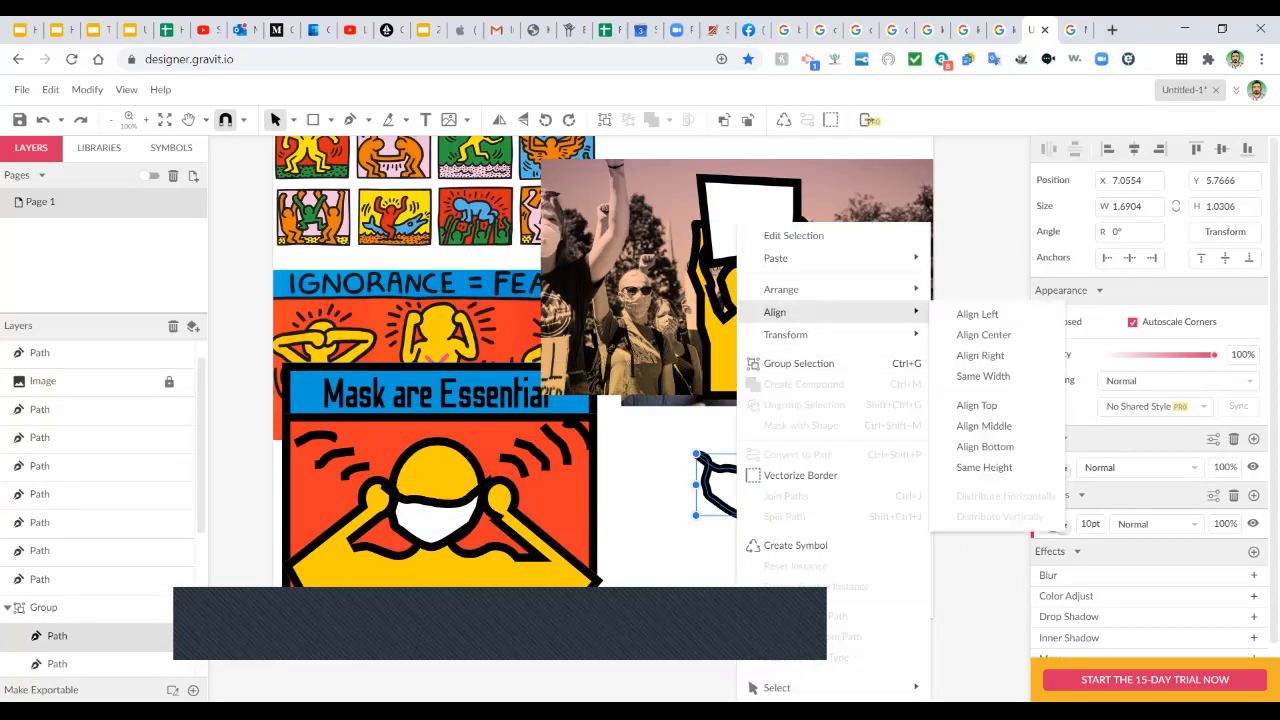
{"action": "mouse_move", "coordinate": [800, 289]}
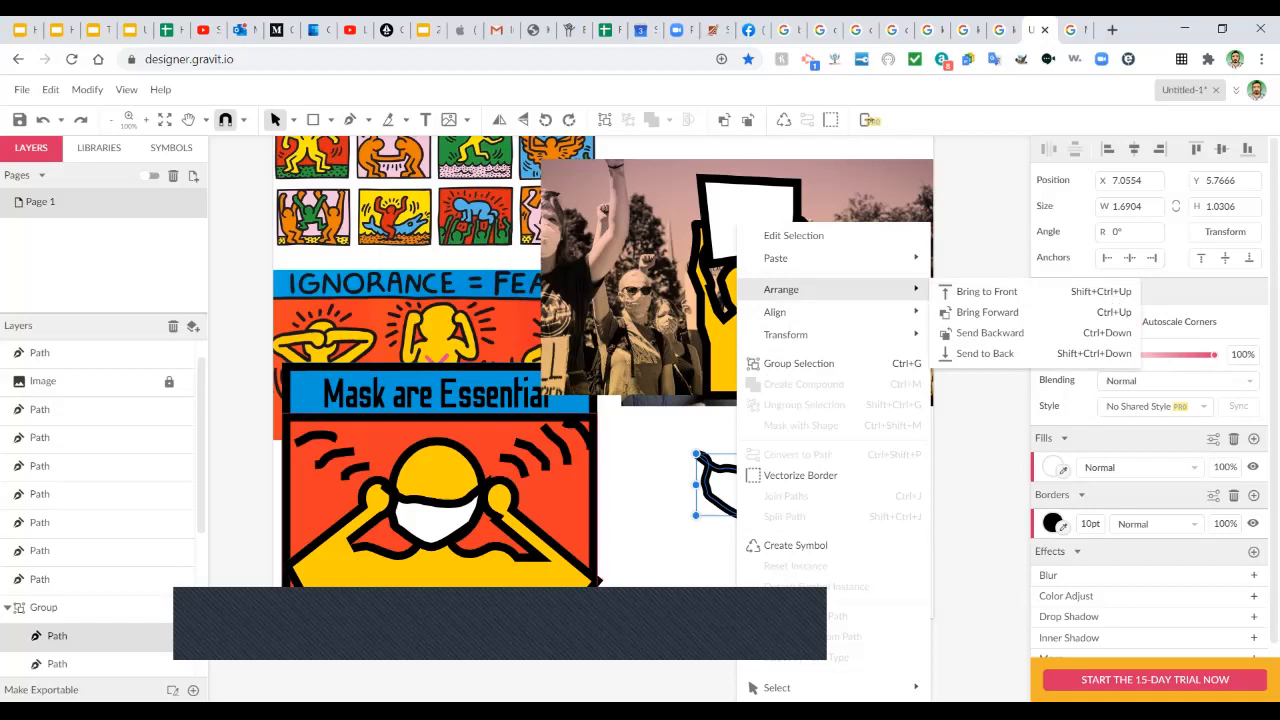
{"action": "left_click", "coordinate": [980, 450]}
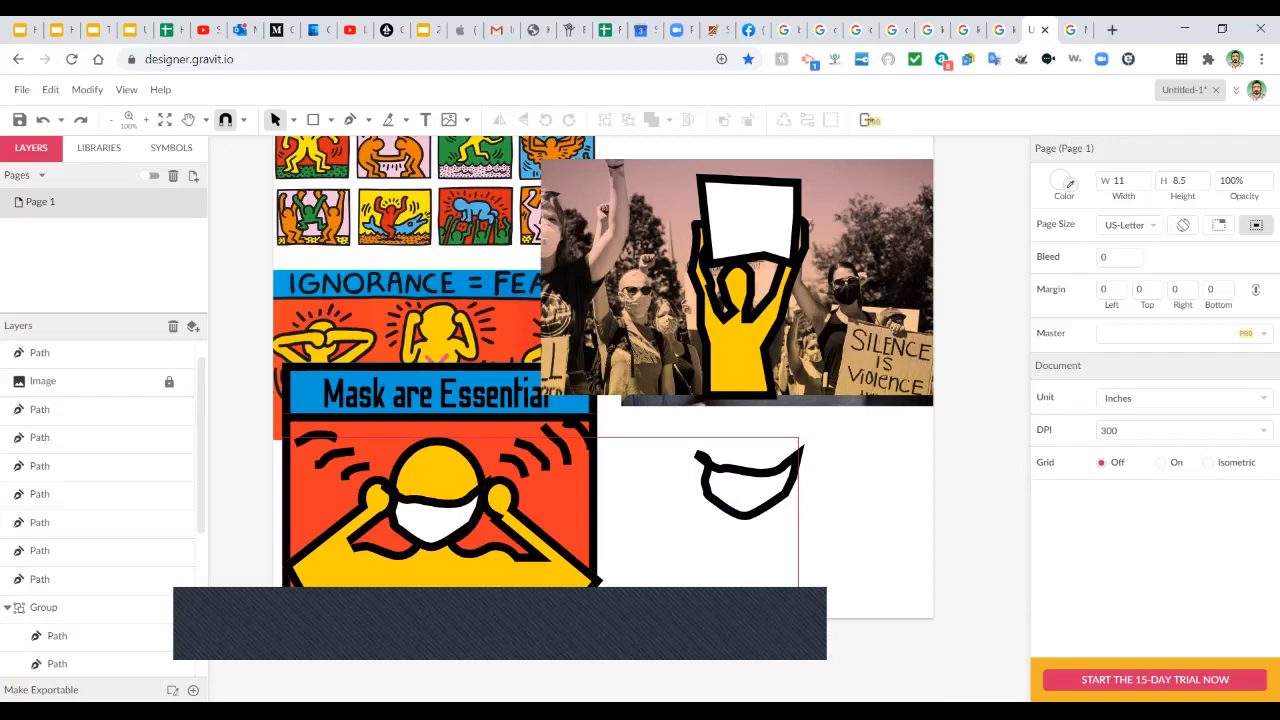
Pull the mask out of its group in Layers and place it over the yellow figure's face.
{"action": "double_click", "coordinate": [746, 491]}
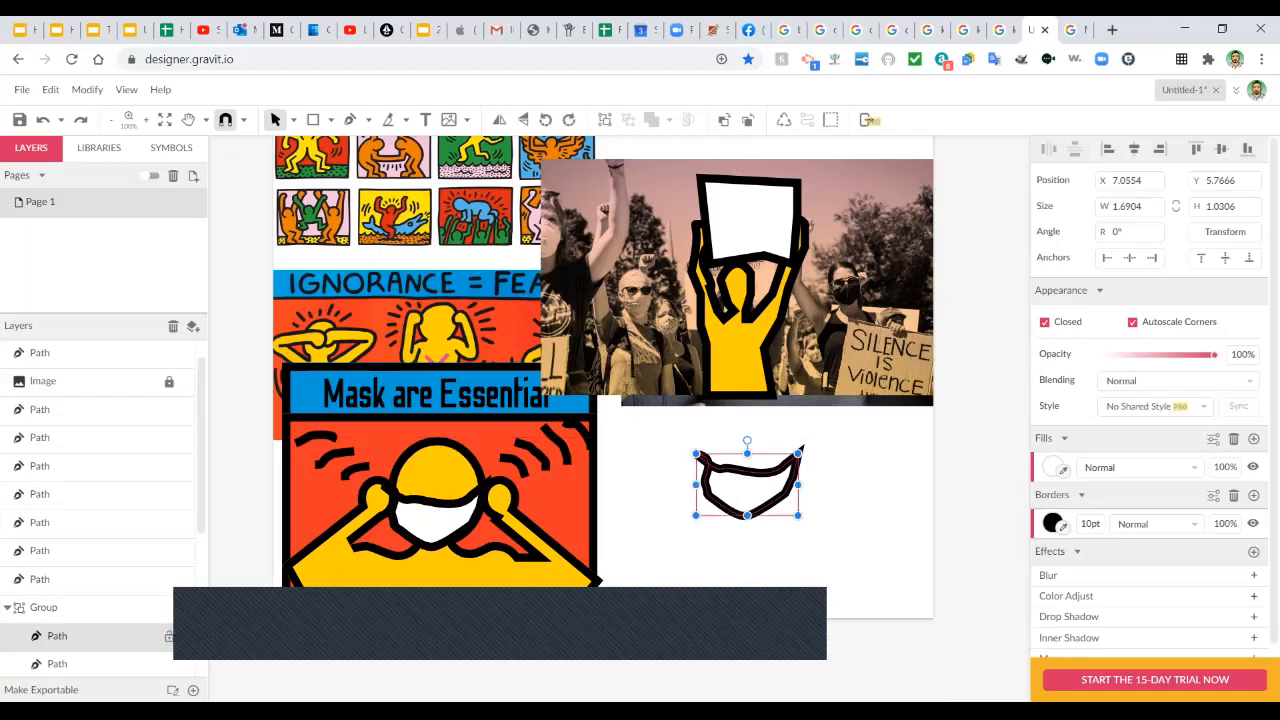
{"action": "left_click_drag", "start_coordinate": [57, 636], "coordinate": [57, 347]}
{"action": "left_click_drag", "start_coordinate": [746, 490], "coordinate": [758, 293]}
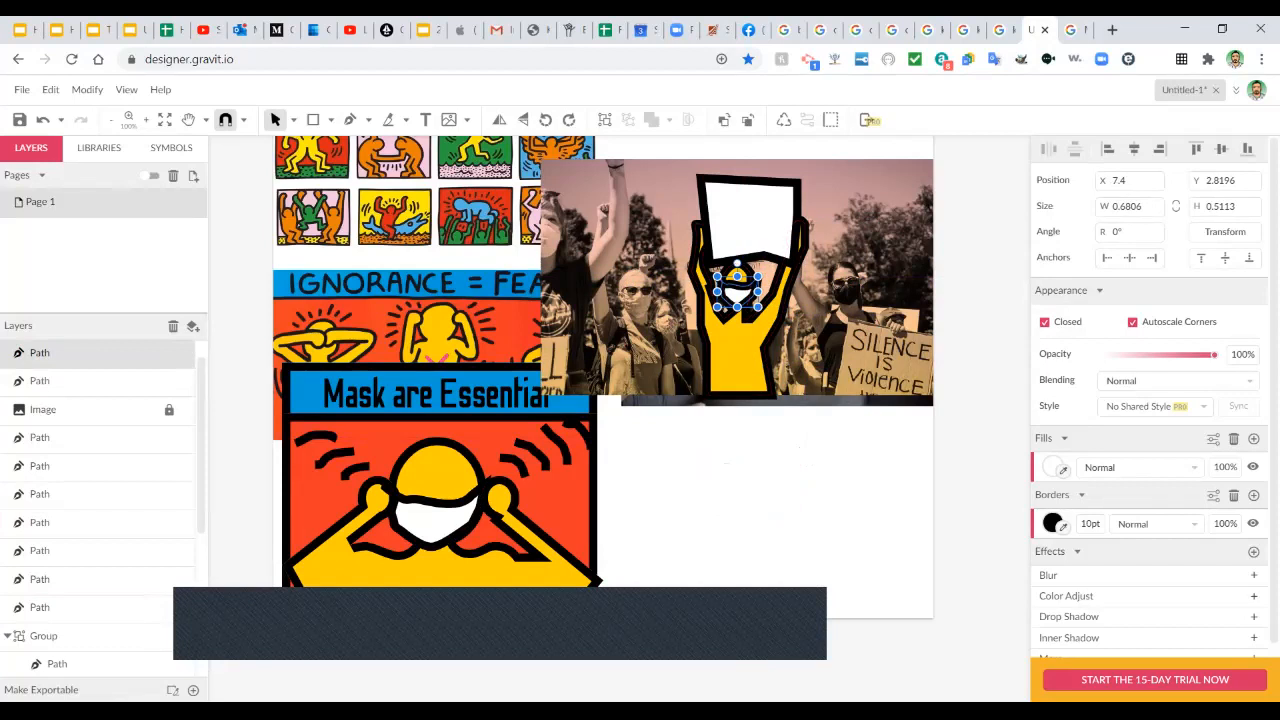
{"action": "key", "text": "Escape"}
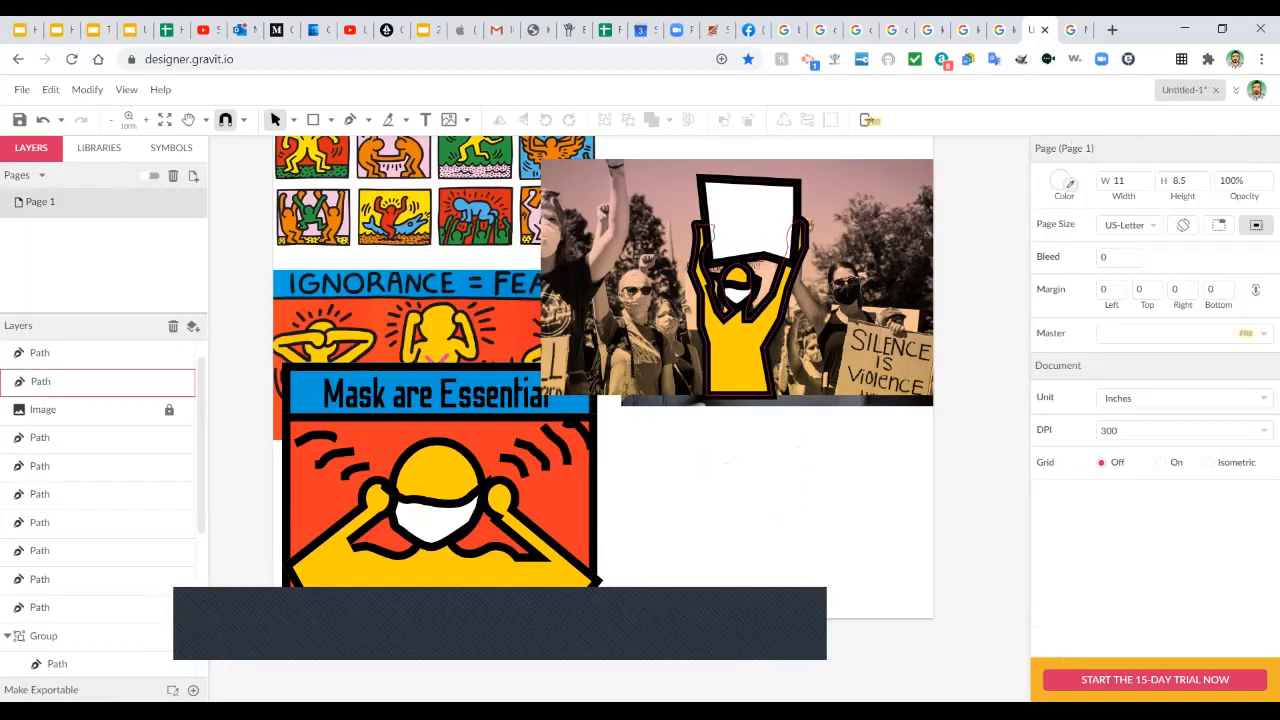
Reposition the sign-holding yellow figure to overlap the protest photo's bottom, at X 7.2056, Y 3.0369.
{"action": "left_click_drag", "start_coordinate": [649, 188], "coordinate": [848, 561]}
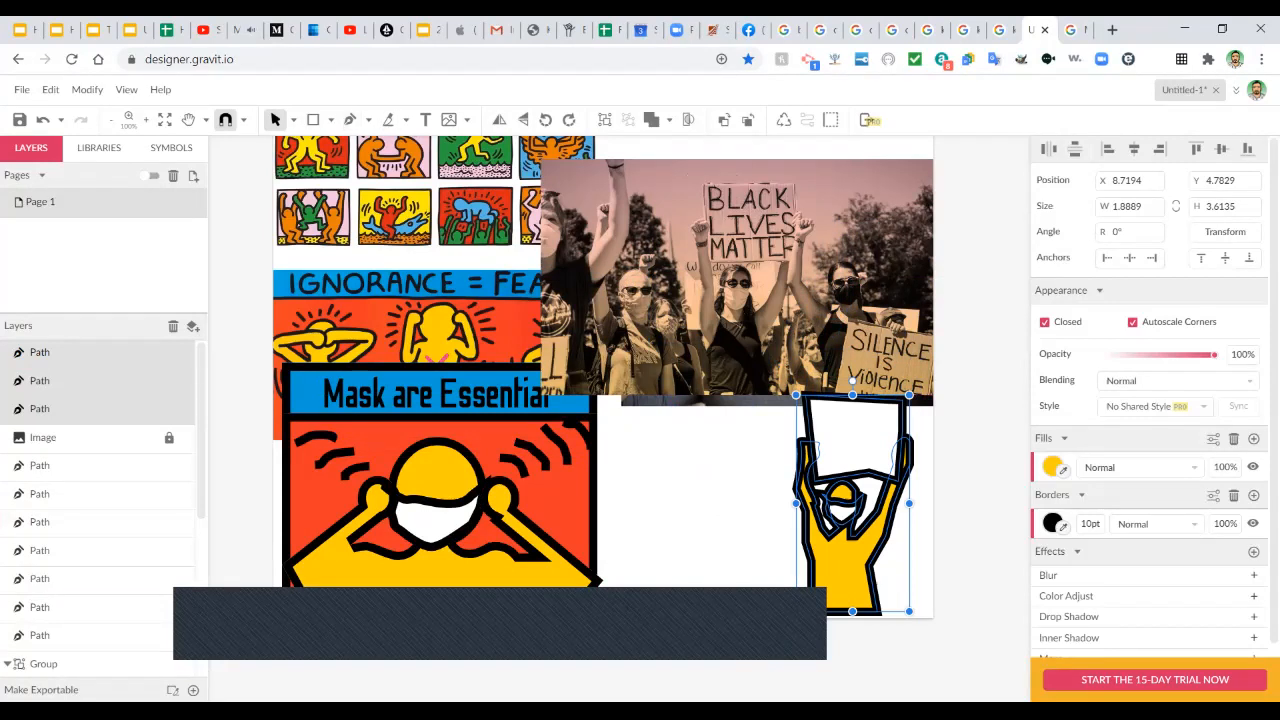
{"action": "left_click", "coordinate": [369, 120]}
{"action": "left_click", "coordinate": [369, 120]}
{"action": "left_click_drag", "start_coordinate": [845, 560], "coordinate": [754, 455]}
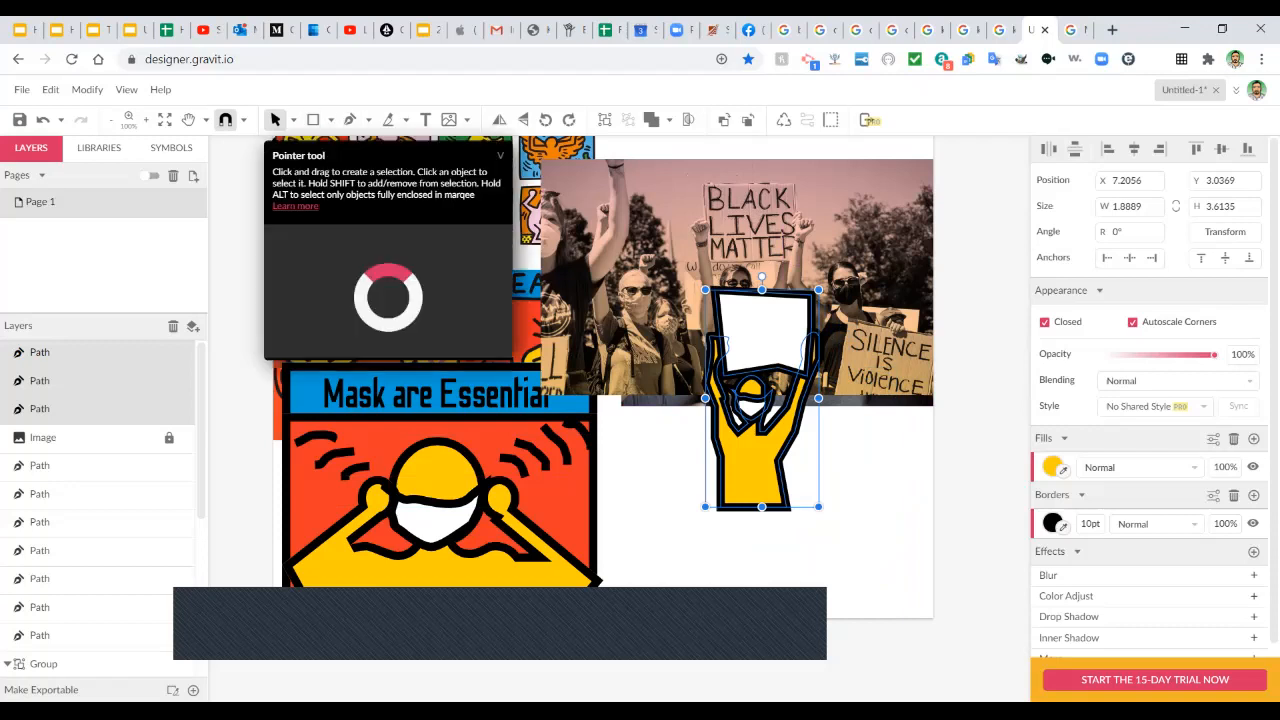
{"action": "left_click", "coordinate": [425, 120]}
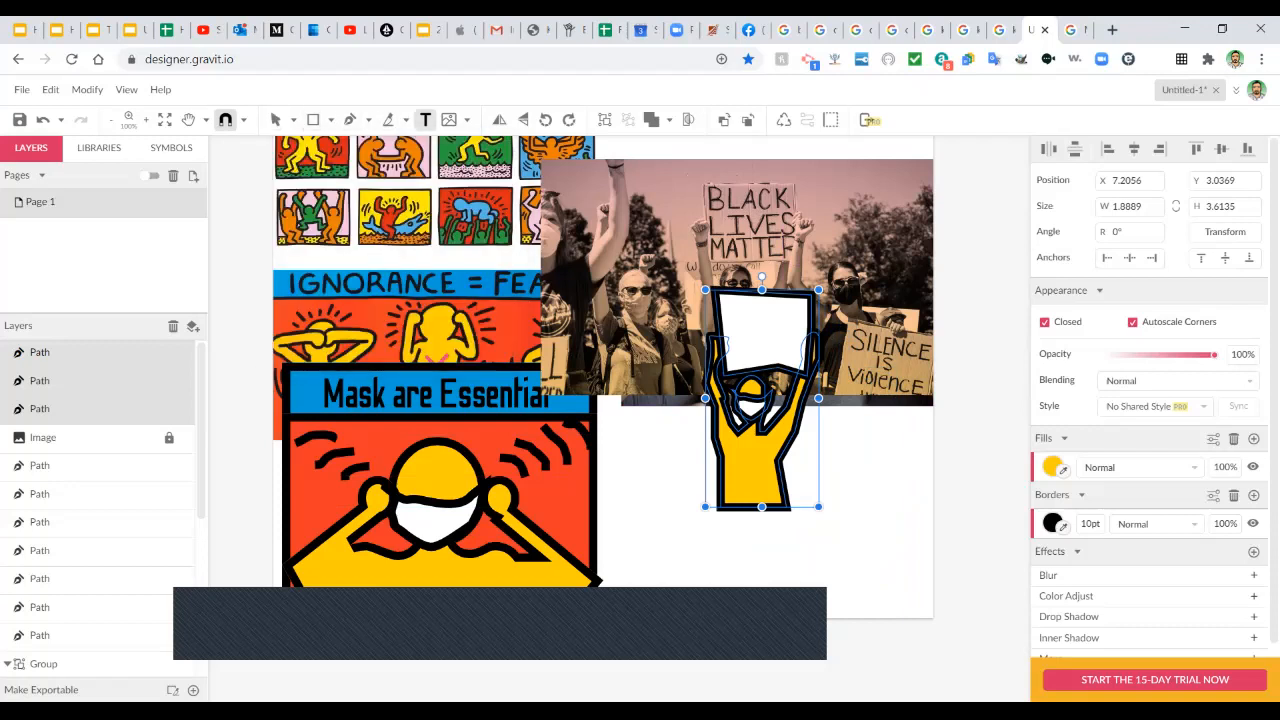
Add a text box right of the figure reading BLACK, LIVES, MATT on three lines, replacing a mistyped start.
{"action": "left_click", "coordinate": [866, 455]}
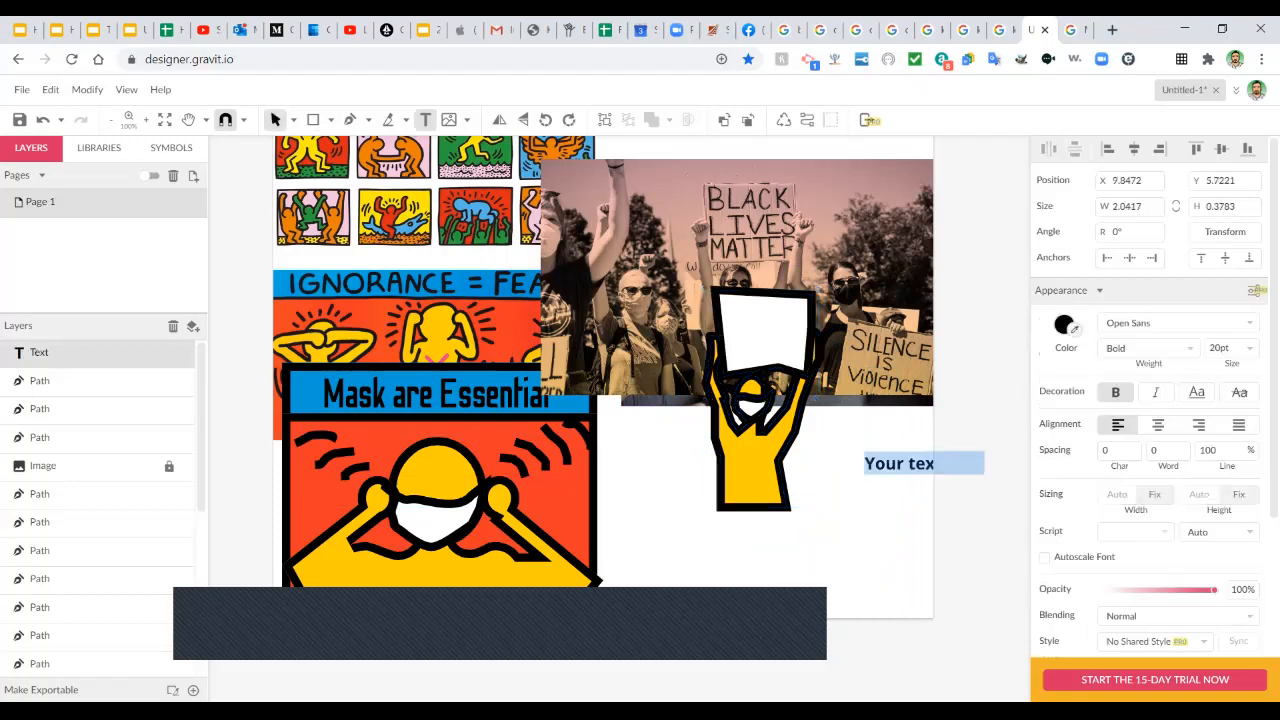
{"action": "type", "text": "Bal"}
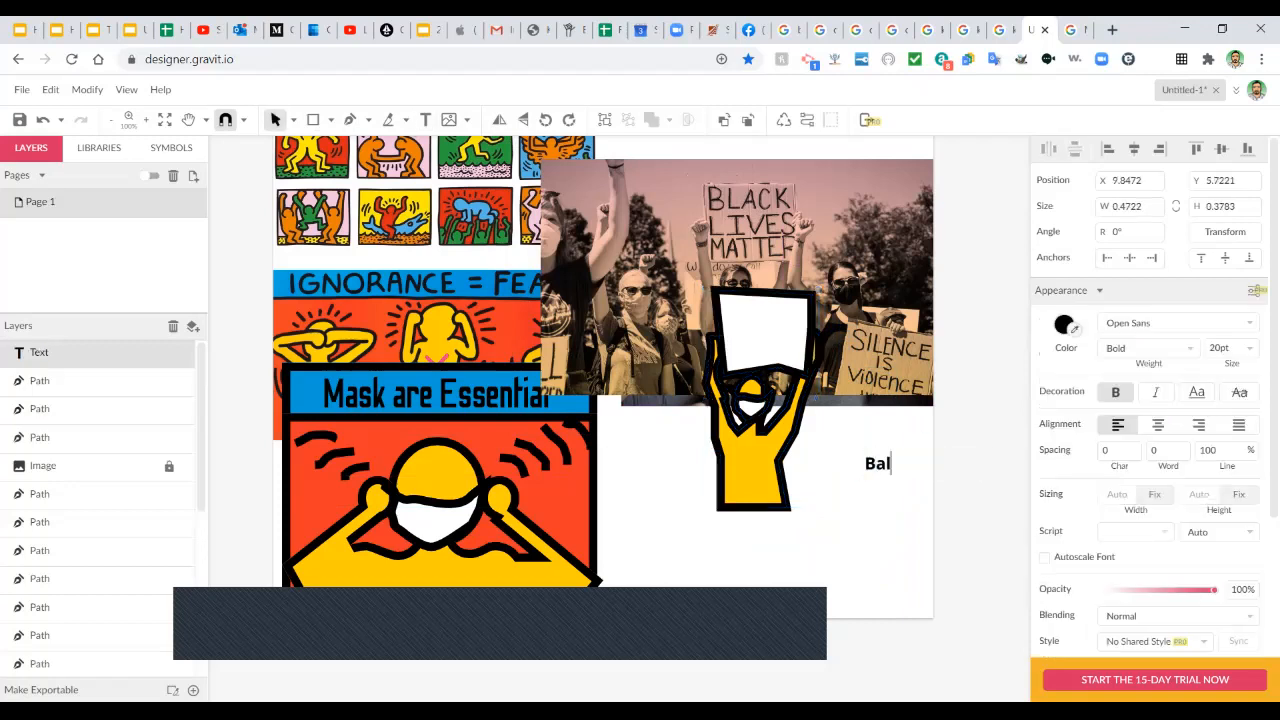
{"action": "key", "text": "ctrl+a"}
{"action": "key", "text": "BackSpace"}
{"action": "type", "text": "BLACK"}
{"action": "key", "text": "Return"}
{"action": "type", "text": "LIVES"}
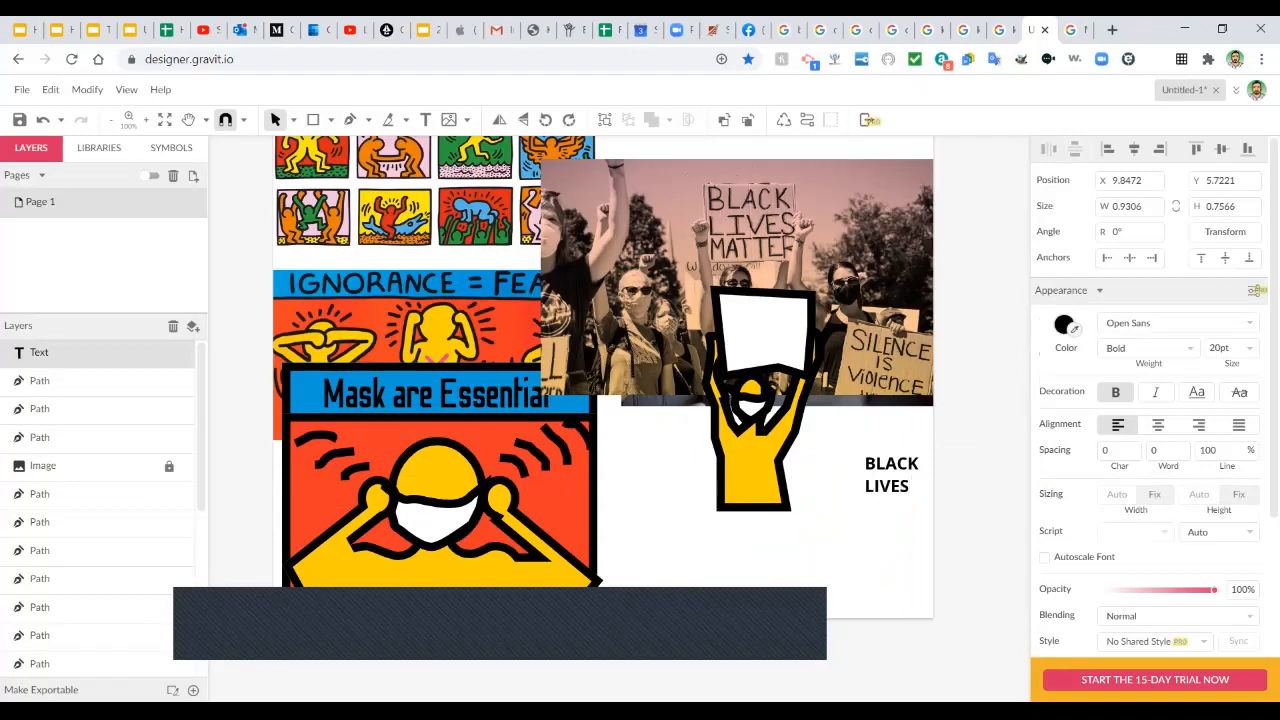
{"action": "key", "text": "Return"}
{"action": "type", "text": "MATT"}
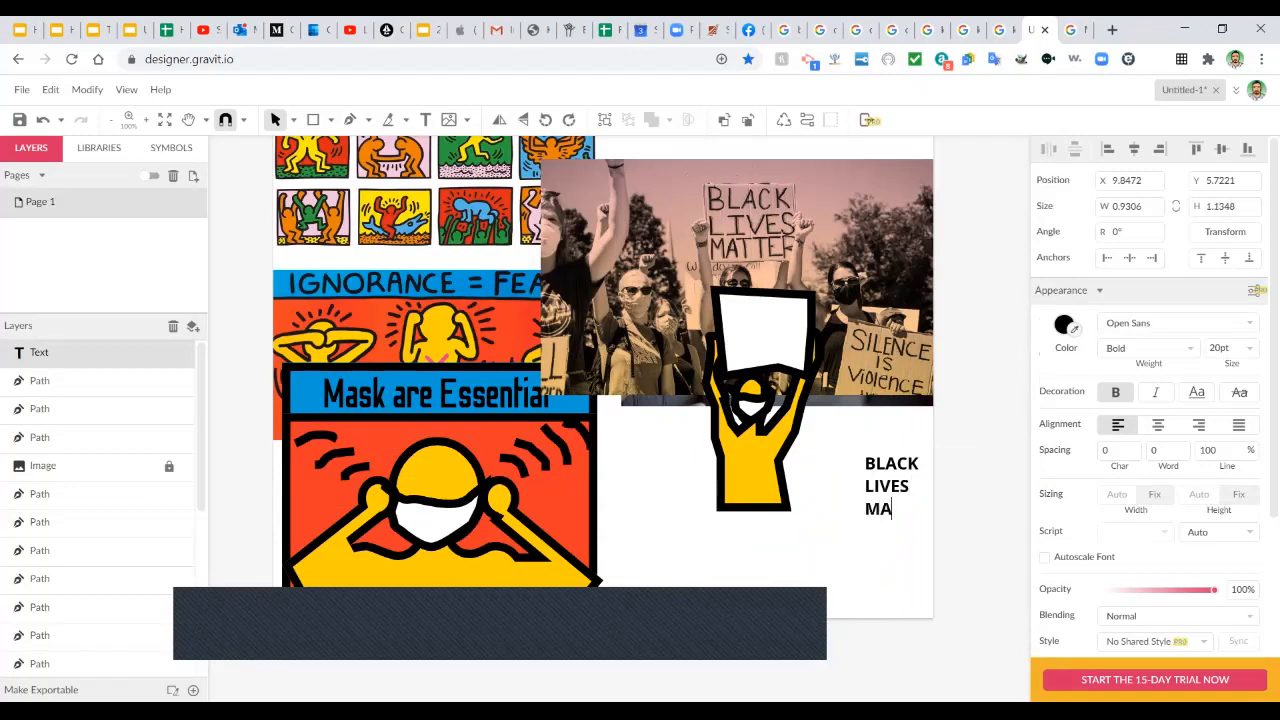
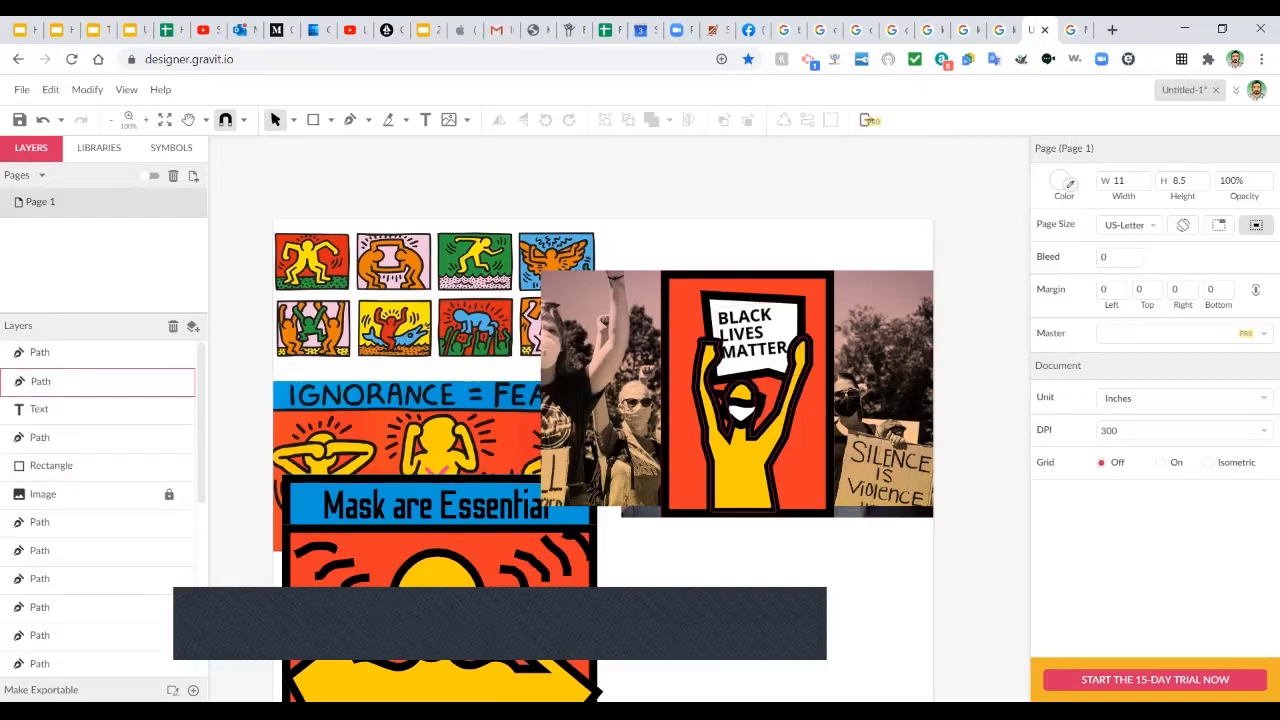
Recolour the Black Lives Matter figure with the Haring tiles' yellow using the Fill eyedropper.
{"action": "left_click", "coordinate": [743, 462]}
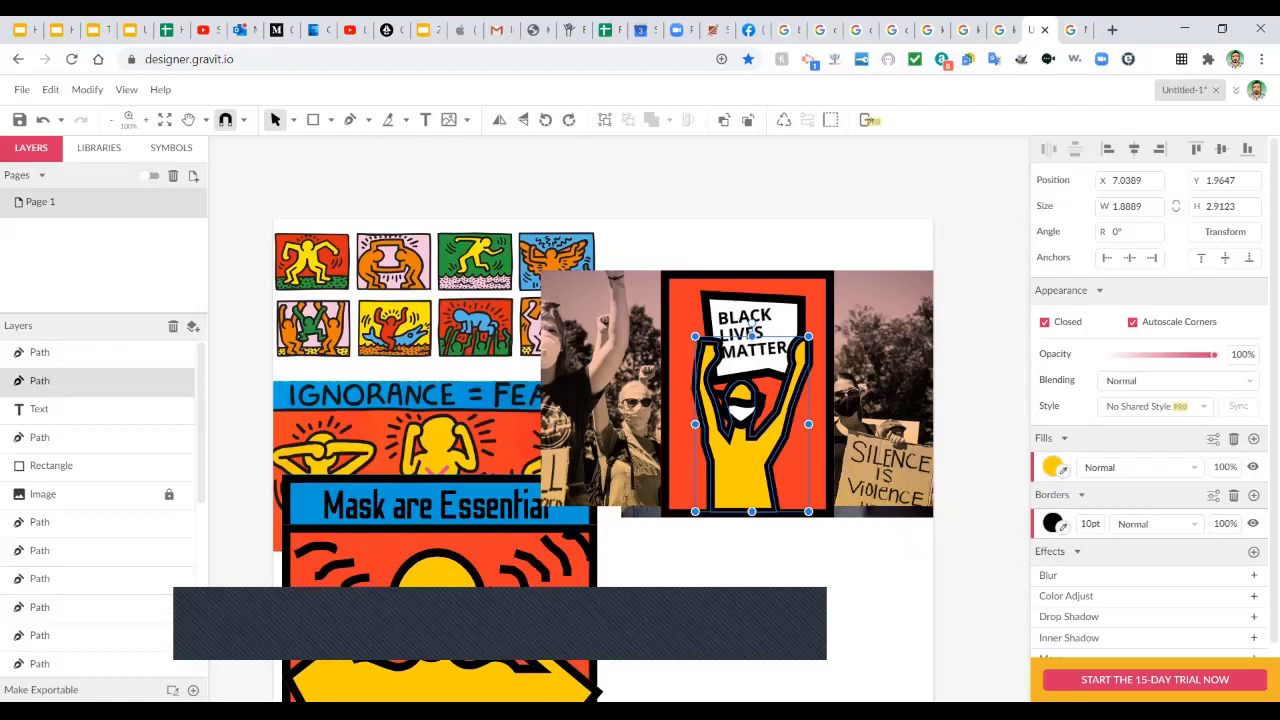
{"action": "left_click", "coordinate": [1063, 470]}
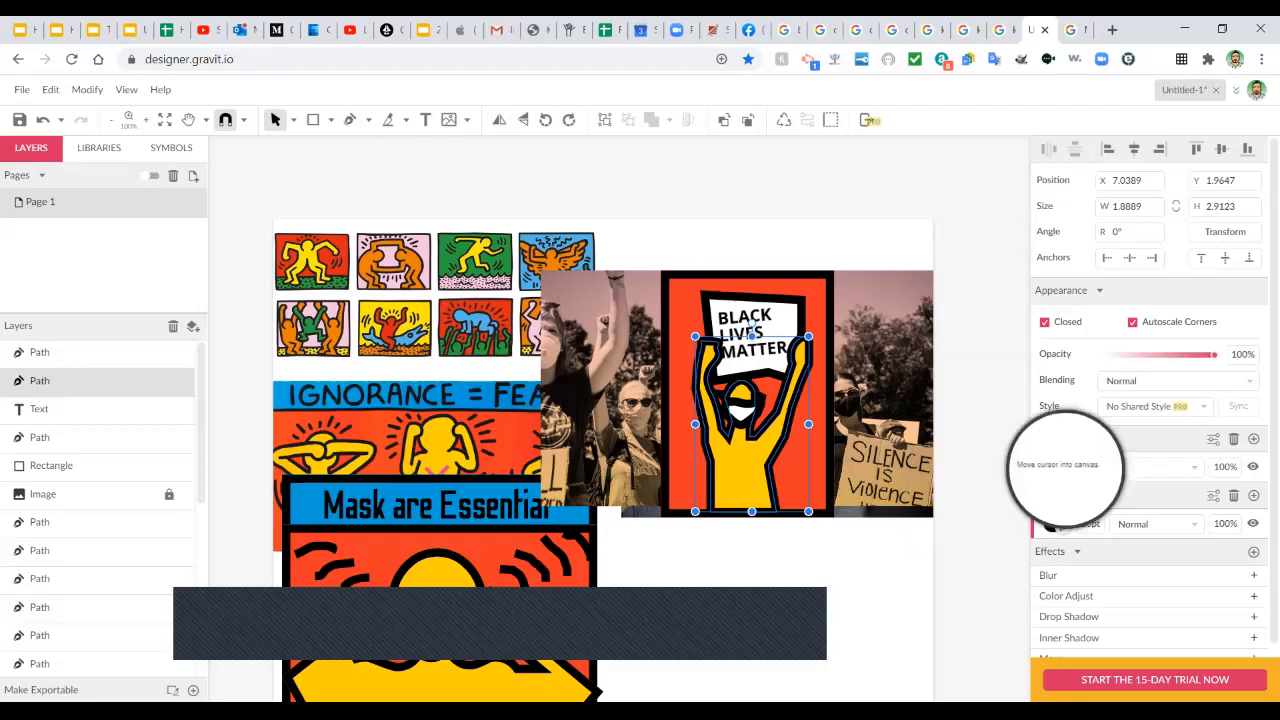
{"action": "left_click", "coordinate": [314, 245]}
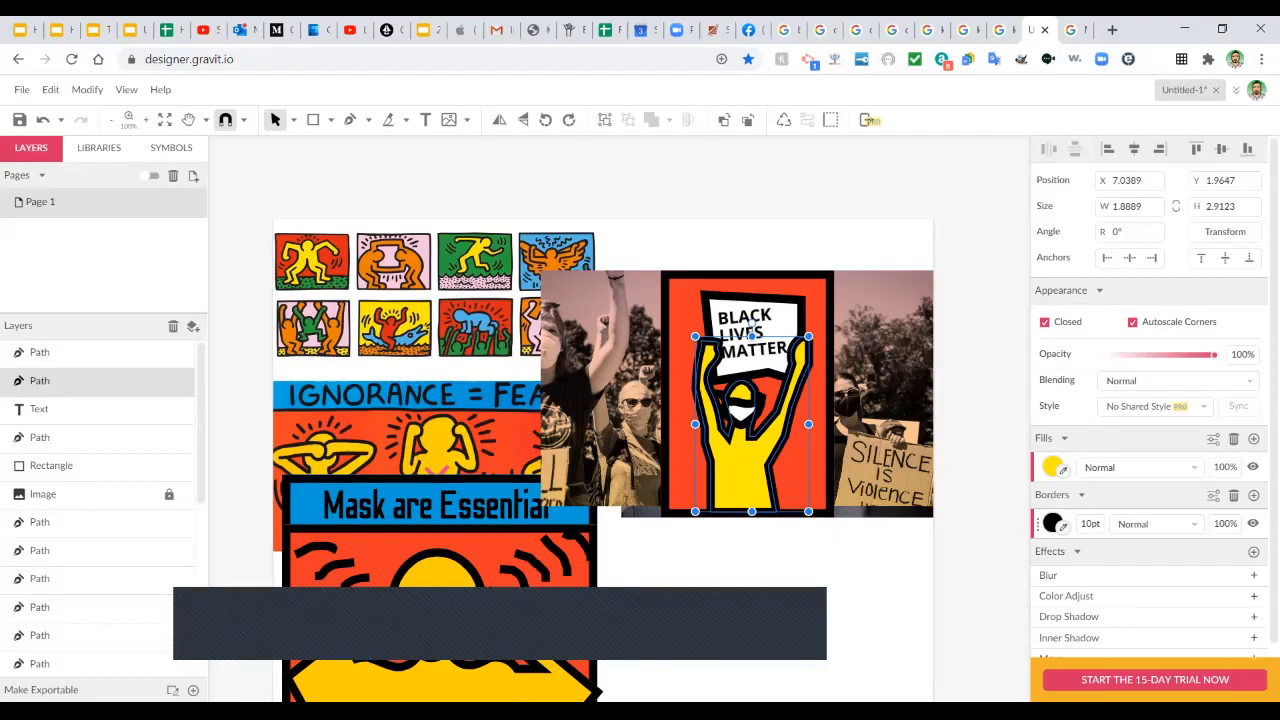
{"action": "key", "text": "Escape"}
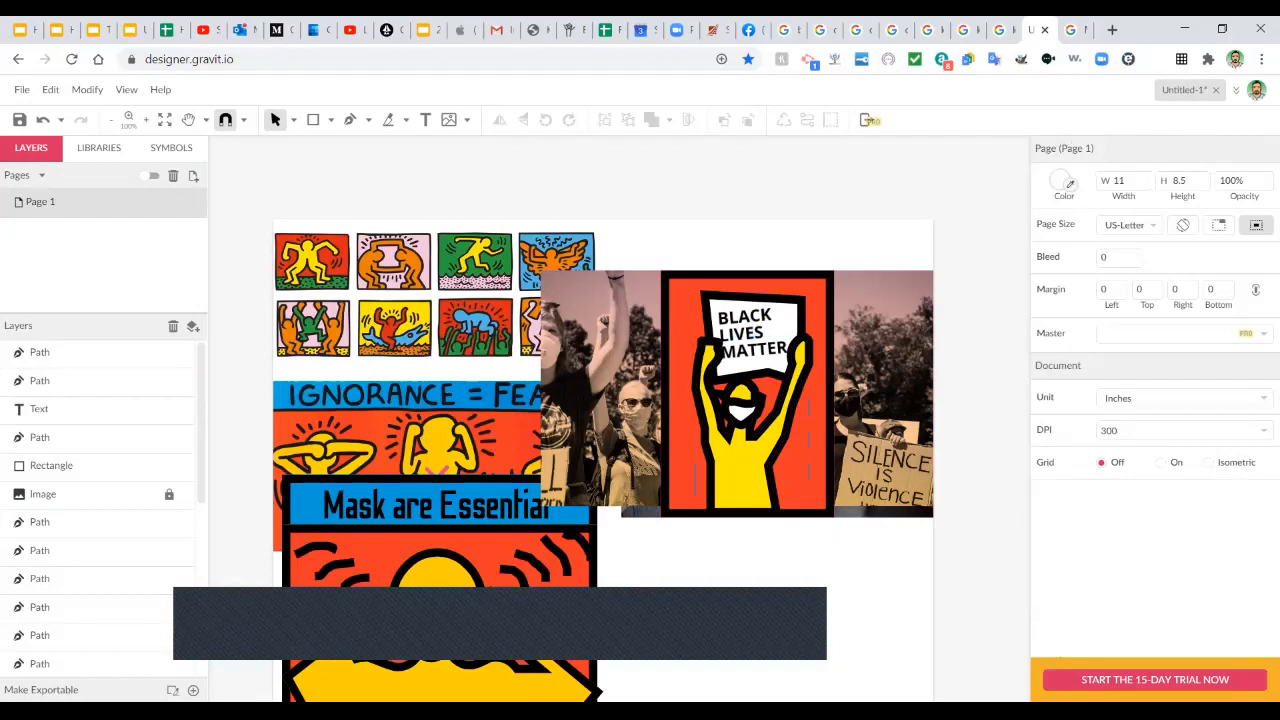
Unlock the protest photo, shrink it, and place it at the page's lower right.
{"action": "left_click", "coordinate": [169, 494]}
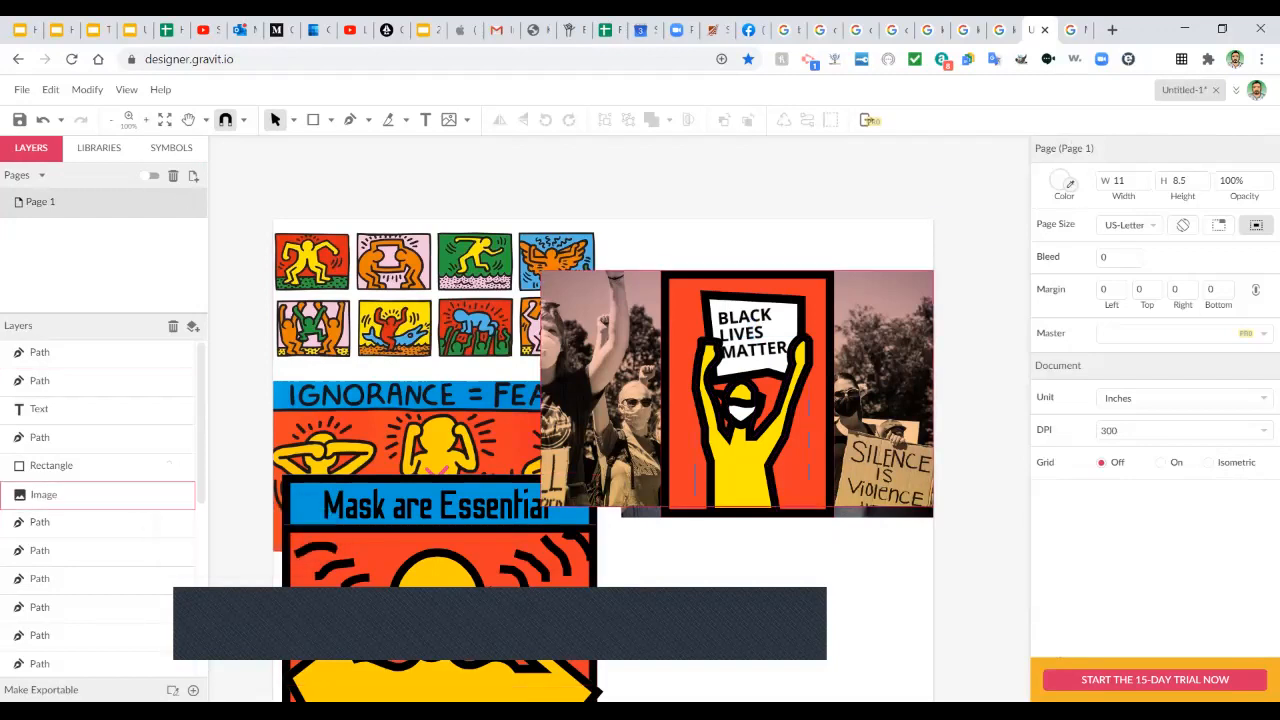
{"action": "left_click", "coordinate": [600, 400]}
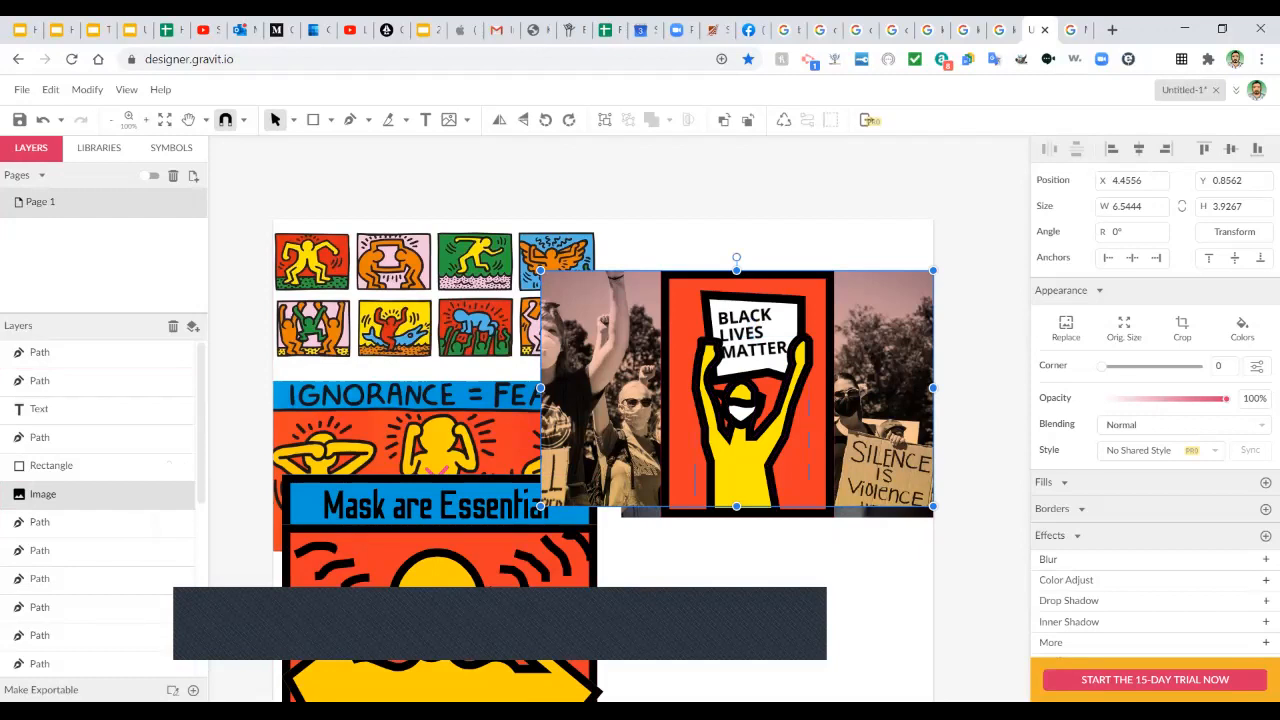
{"action": "left_click_drag", "start_coordinate": [872, 385], "coordinate": [893, 436]}
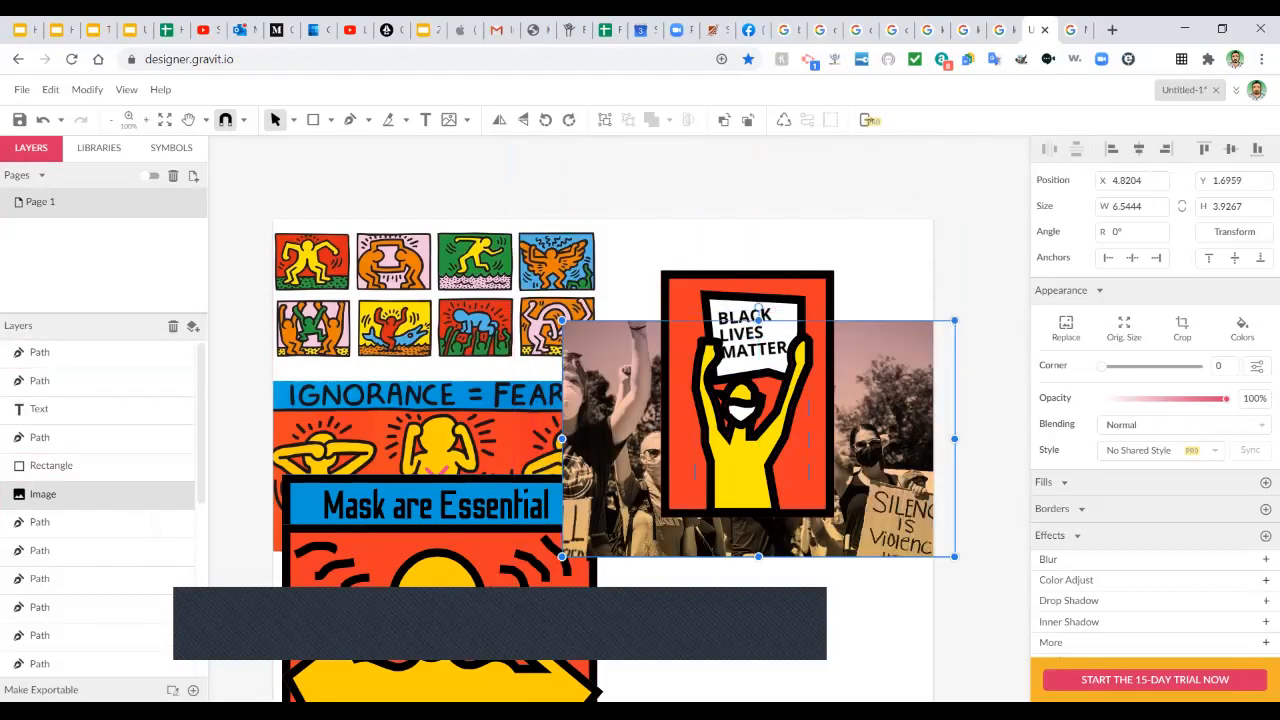
{"action": "left_click_drag", "start_coordinate": [954, 320], "coordinate": [752, 442]}
{"action": "left_click_drag", "start_coordinate": [640, 515], "coordinate": [799, 602]}
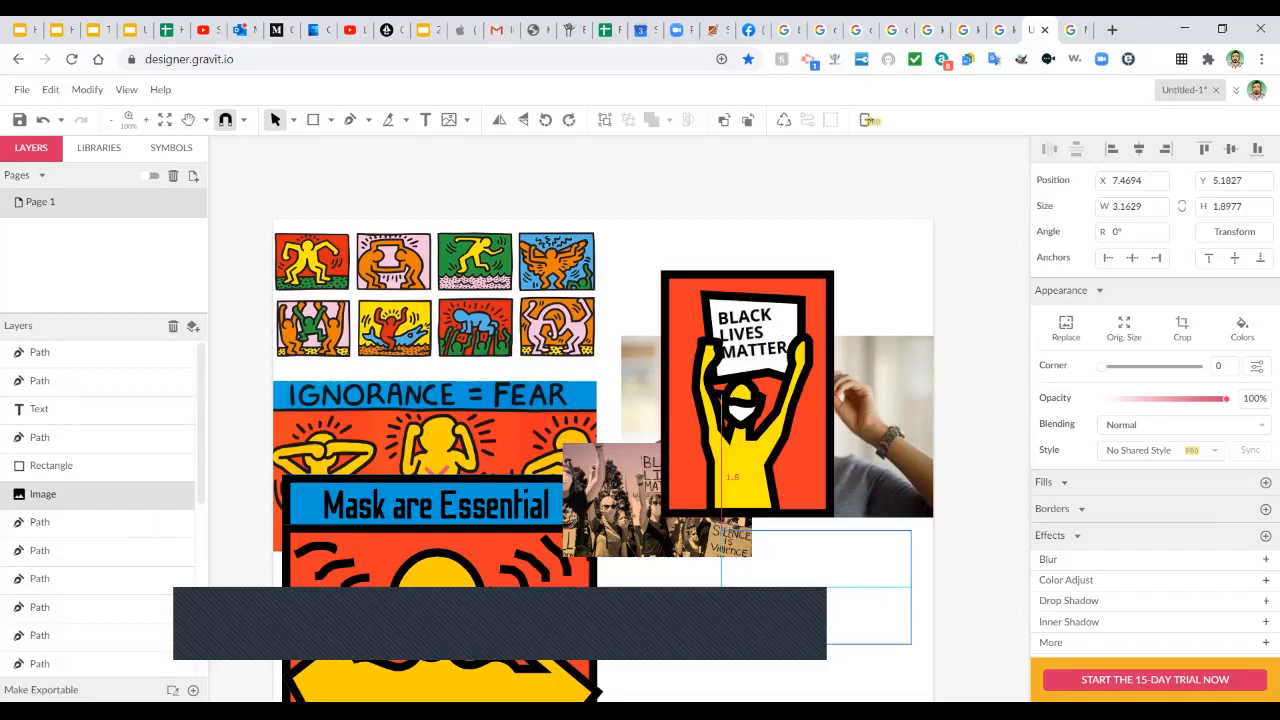
{"action": "left_click", "coordinate": [688, 562]}
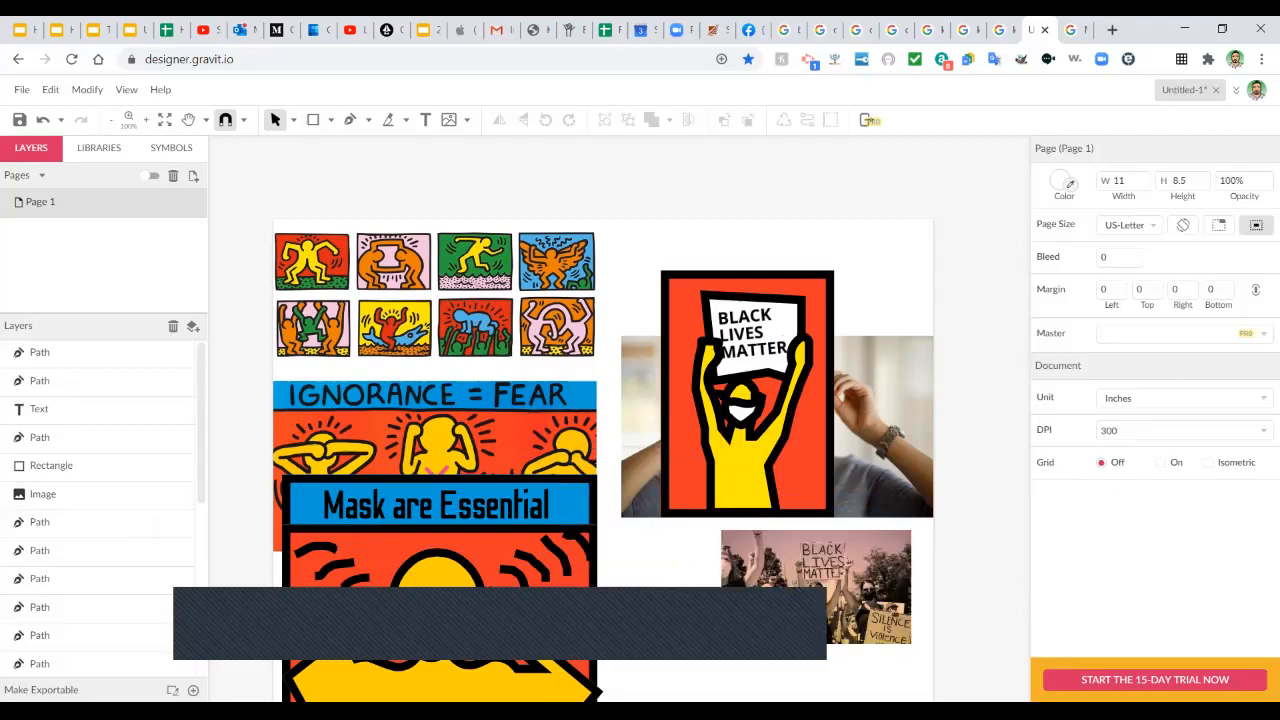
{"action": "scroll", "coordinate": [100, 500], "scroll_direction": "down", "scroll_amount": 5}
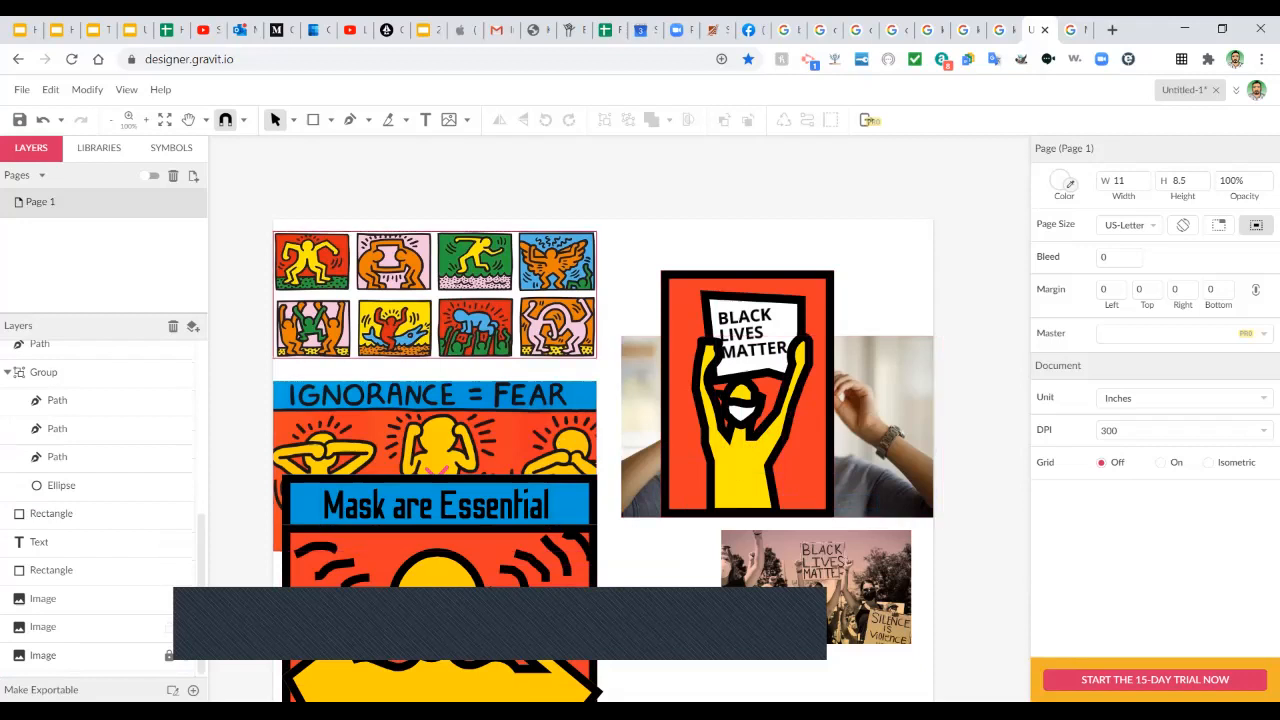
Delete the Haring tile grid image and move the IGNORANCE = FEAR panel to the page top.
{"action": "left_click", "coordinate": [90, 598]}
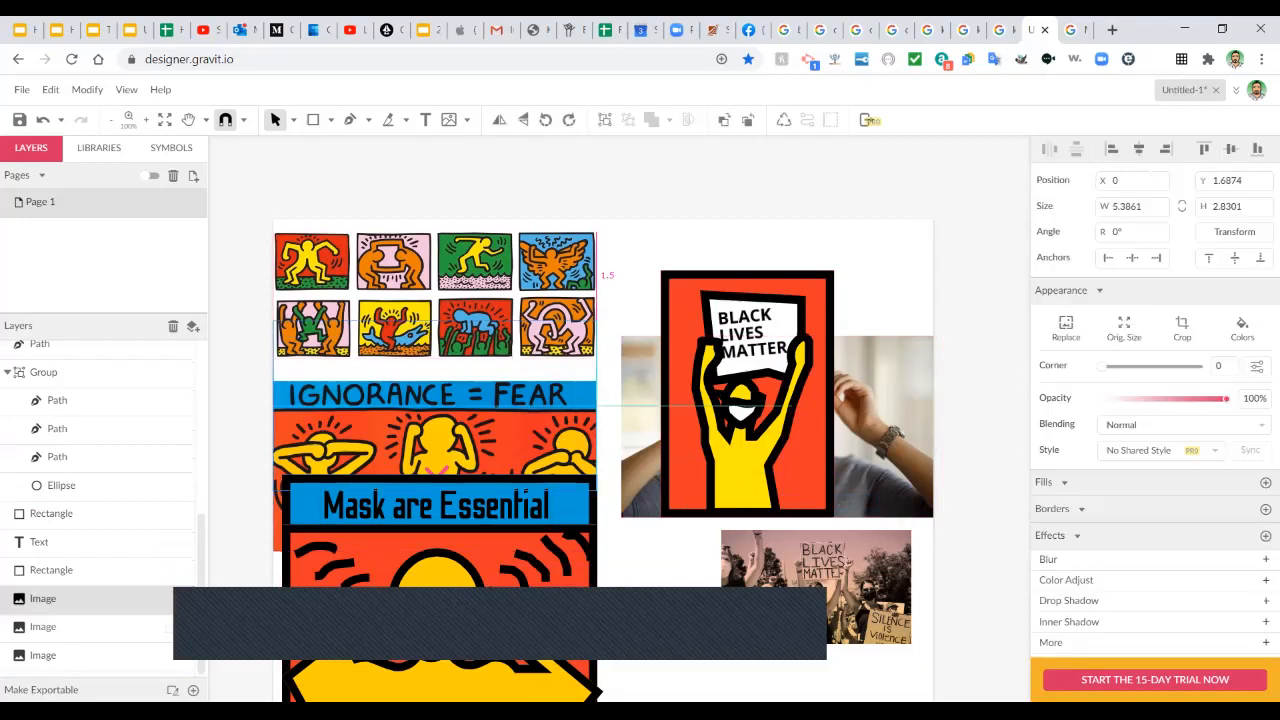
{"action": "left_click_drag", "start_coordinate": [437, 370], "coordinate": [437, 370]}
{"action": "left_click_drag", "start_coordinate": [437, 285], "coordinate": [445, 237]}
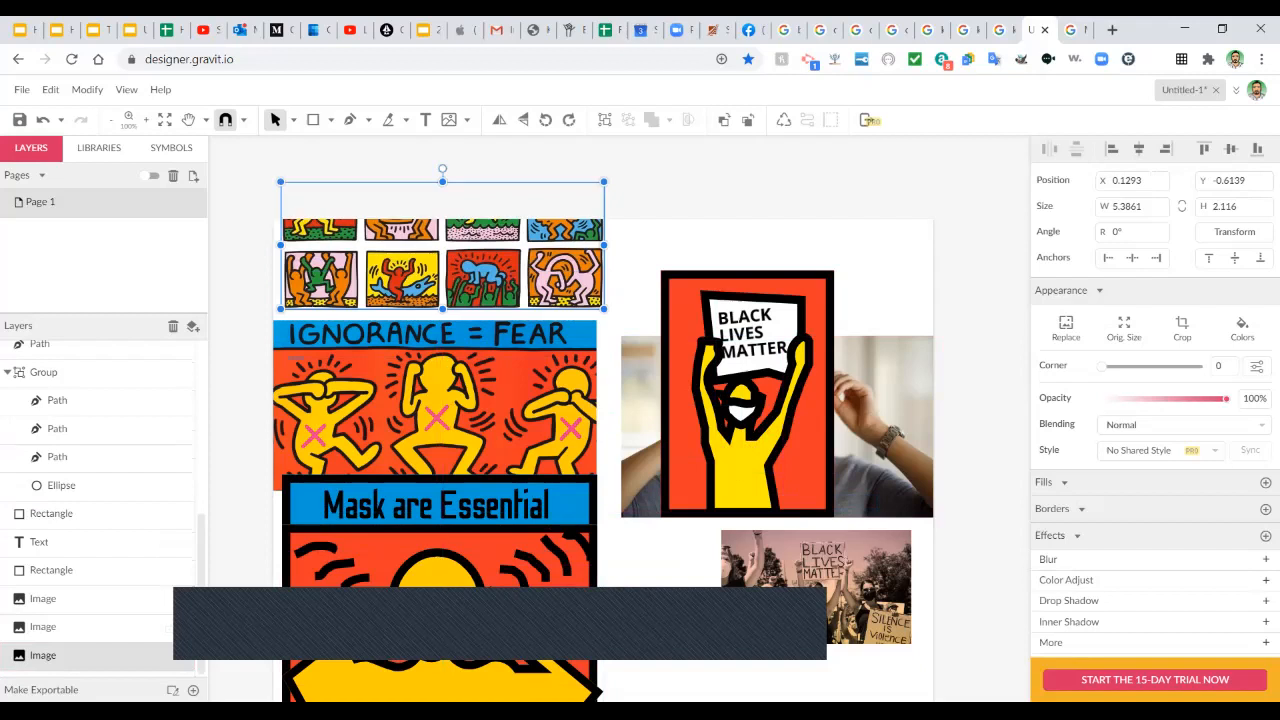
{"action": "left_click_drag", "start_coordinate": [604, 182], "coordinate": [578, 191]}
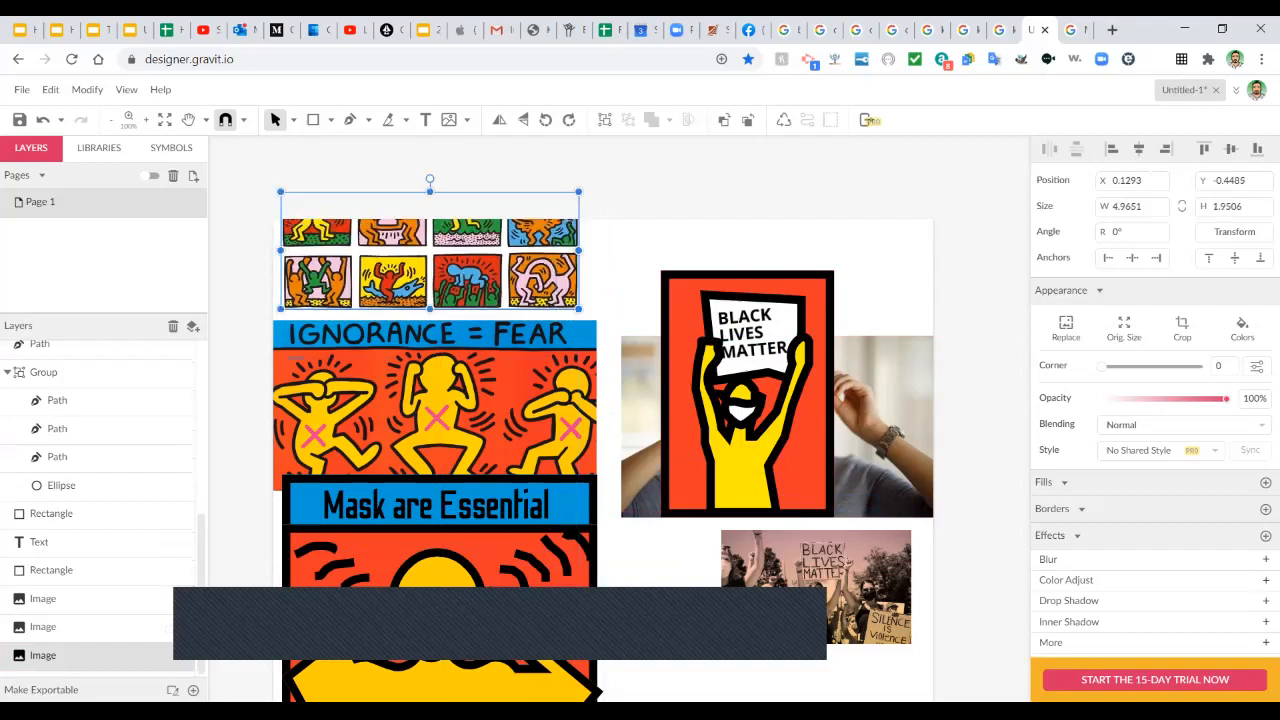
{"action": "key", "text": "Delete"}
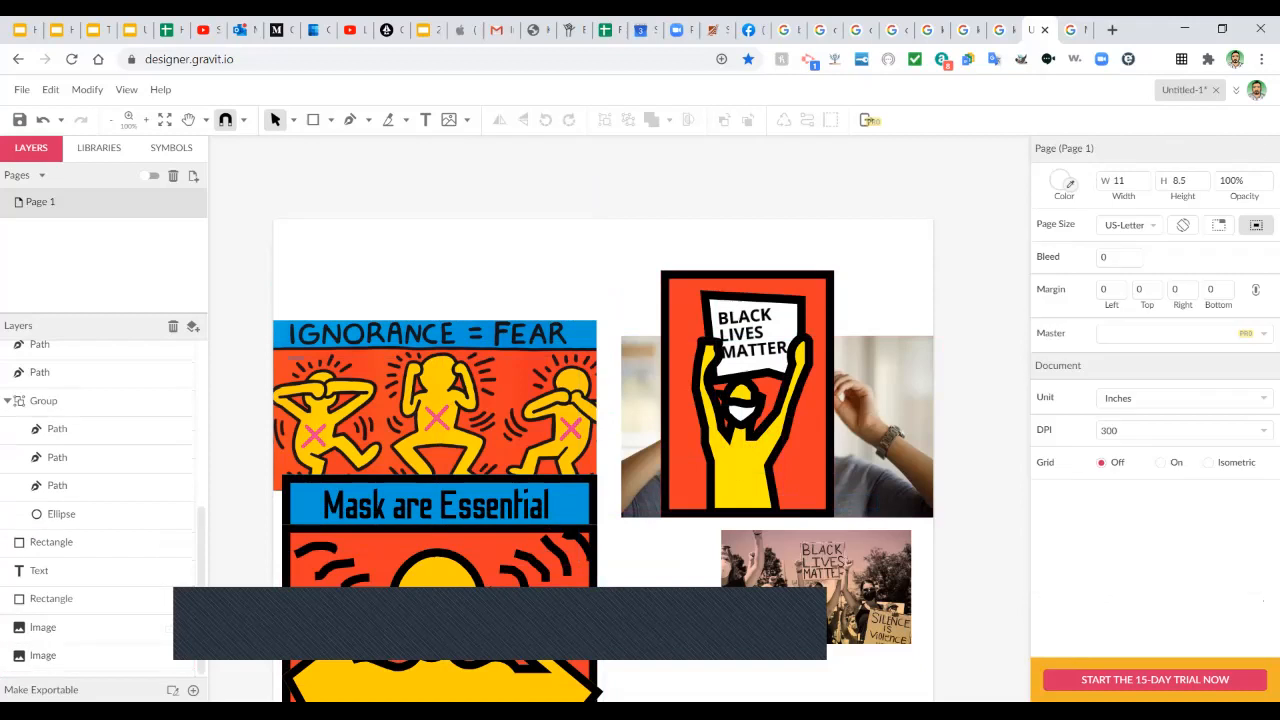
{"action": "left_click_drag", "start_coordinate": [435, 395], "coordinate": [444, 314]}
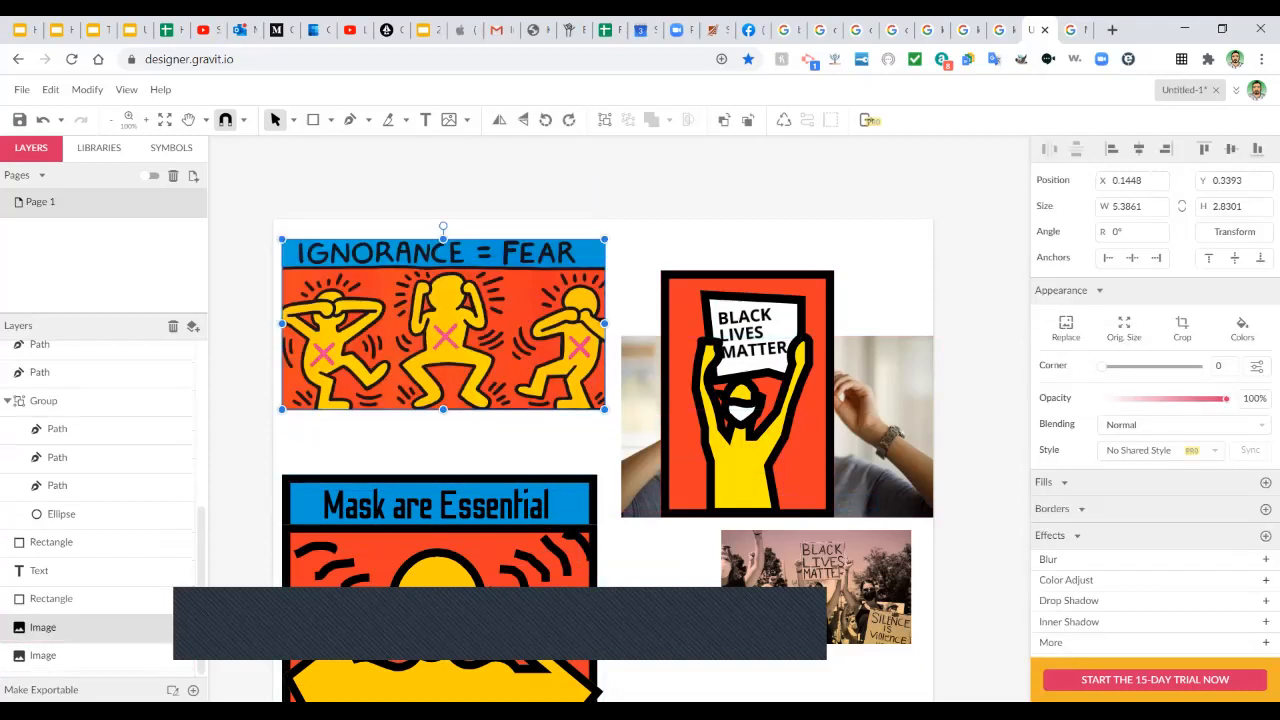
Shrink the photo behind the Black Lives Matter poster and move both up and right.
{"action": "left_click", "coordinate": [614, 440]}
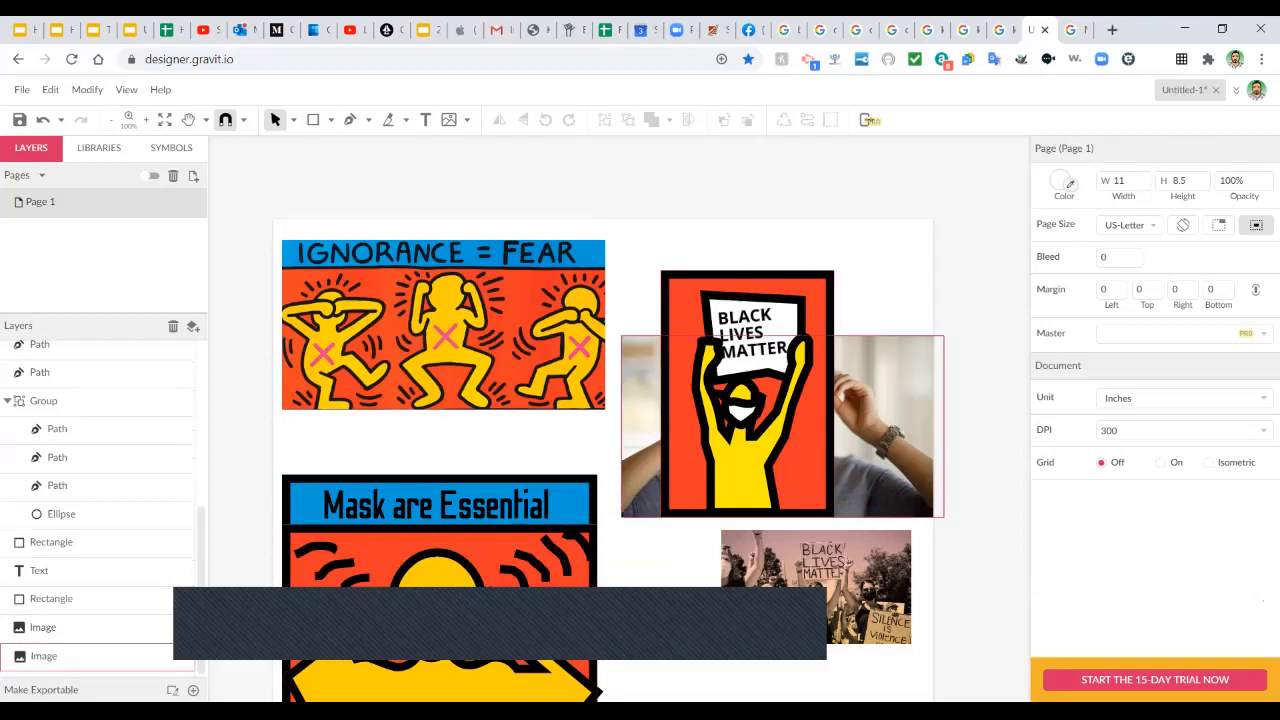
{"action": "left_click", "coordinate": [882, 430]}
{"action": "left_click_drag", "start_coordinate": [943, 335], "coordinate": [786, 425]}
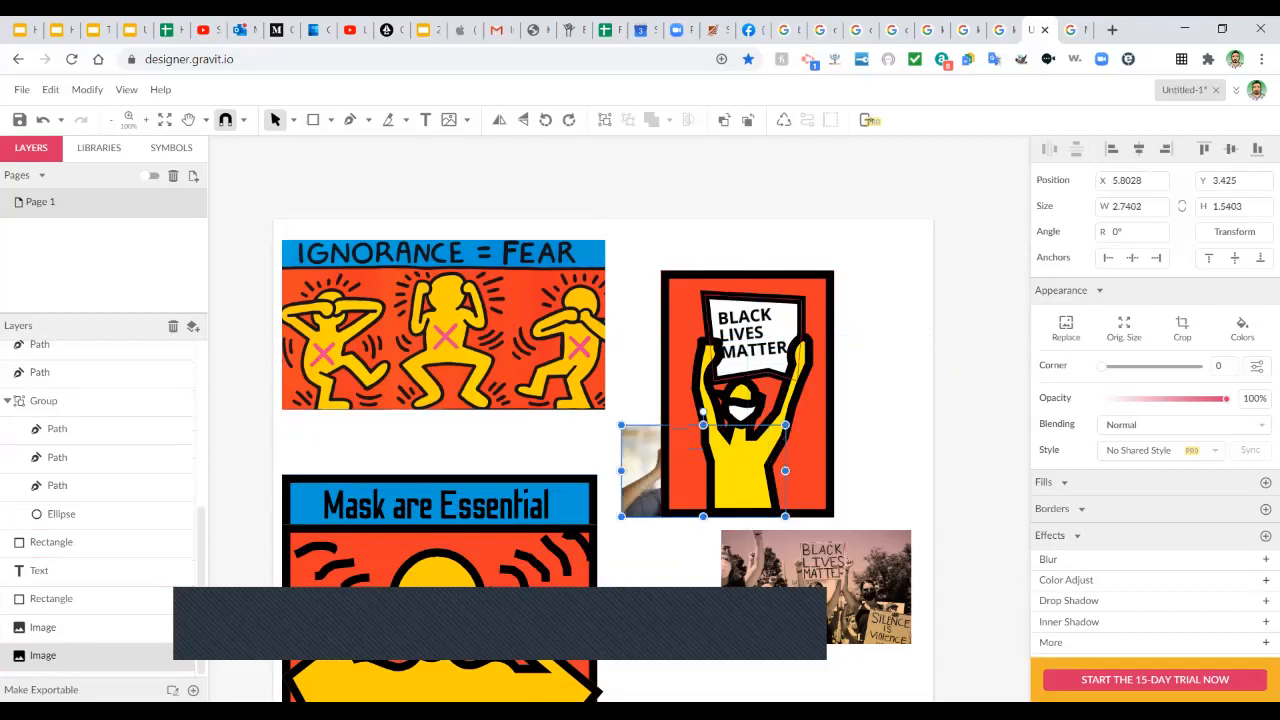
{"action": "left_click", "coordinate": [878, 345]}
{"action": "left_click_drag", "start_coordinate": [642, 267], "coordinate": [848, 486]}
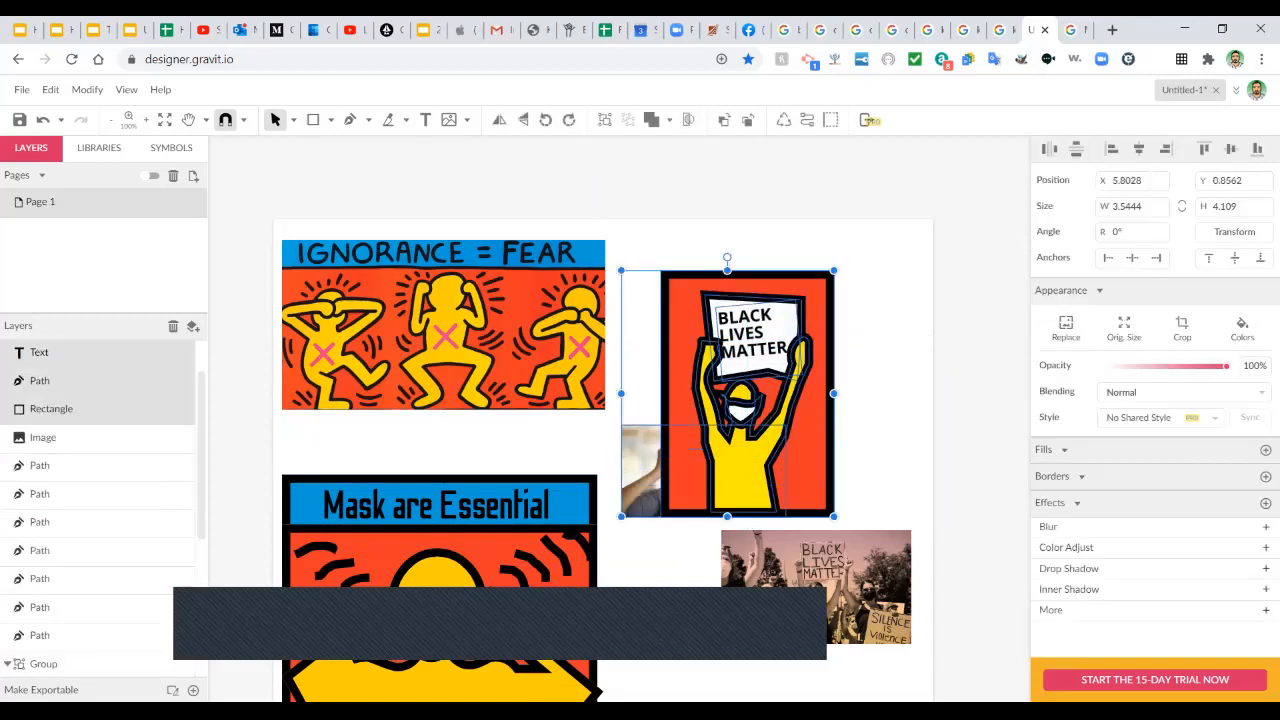
{"action": "left_click_drag", "start_coordinate": [770, 450], "coordinate": [833, 417]}
{"action": "left_click", "coordinate": [652, 430]}
Move the masked-woman photo to the page bottom, shrinking it, and fit the protest photo below the poster.
{"action": "left_click_drag", "start_coordinate": [703, 456], "coordinate": [639, 660]}
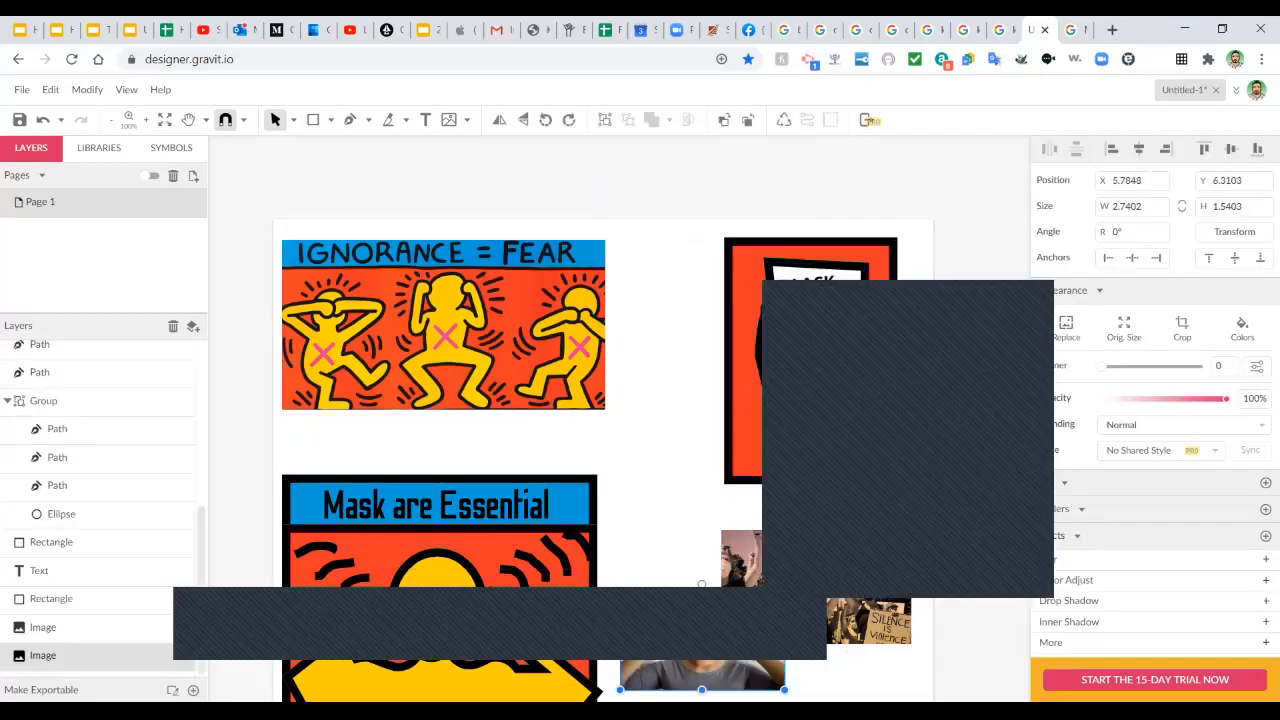
{"action": "left_click", "coordinate": [655, 450]}
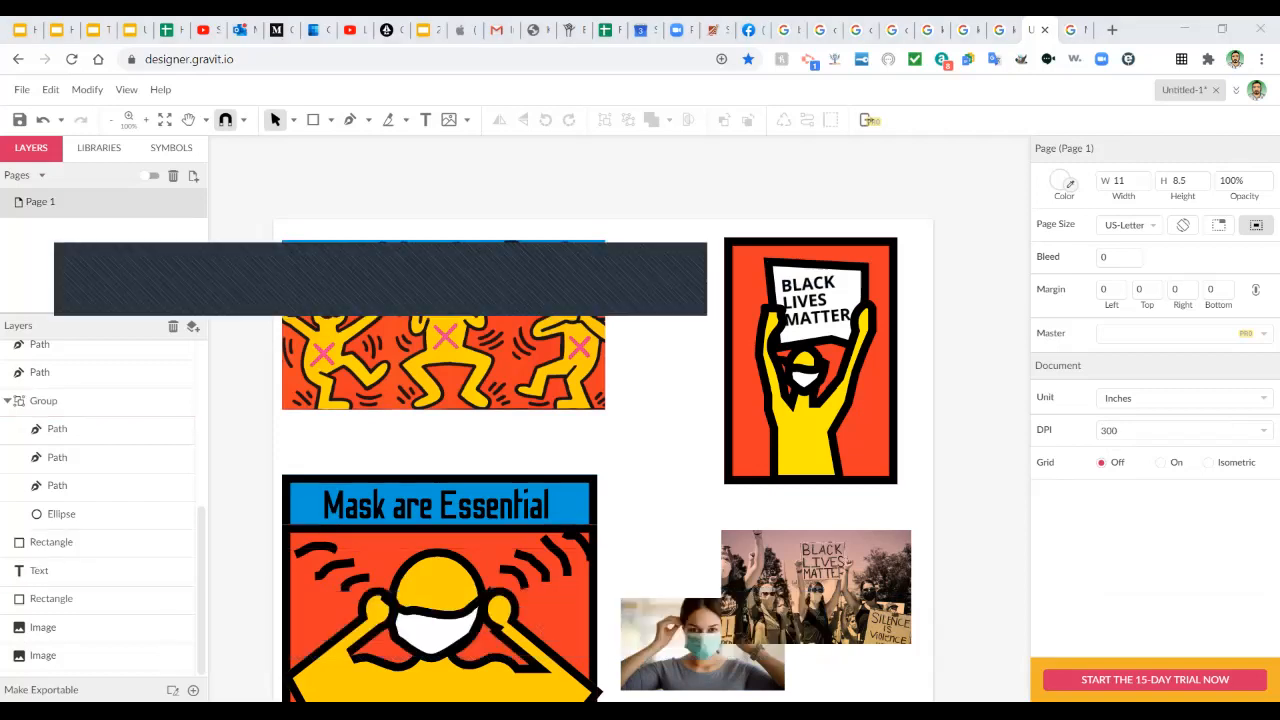
{"action": "left_click_drag", "start_coordinate": [816, 587], "coordinate": [692, 530]}
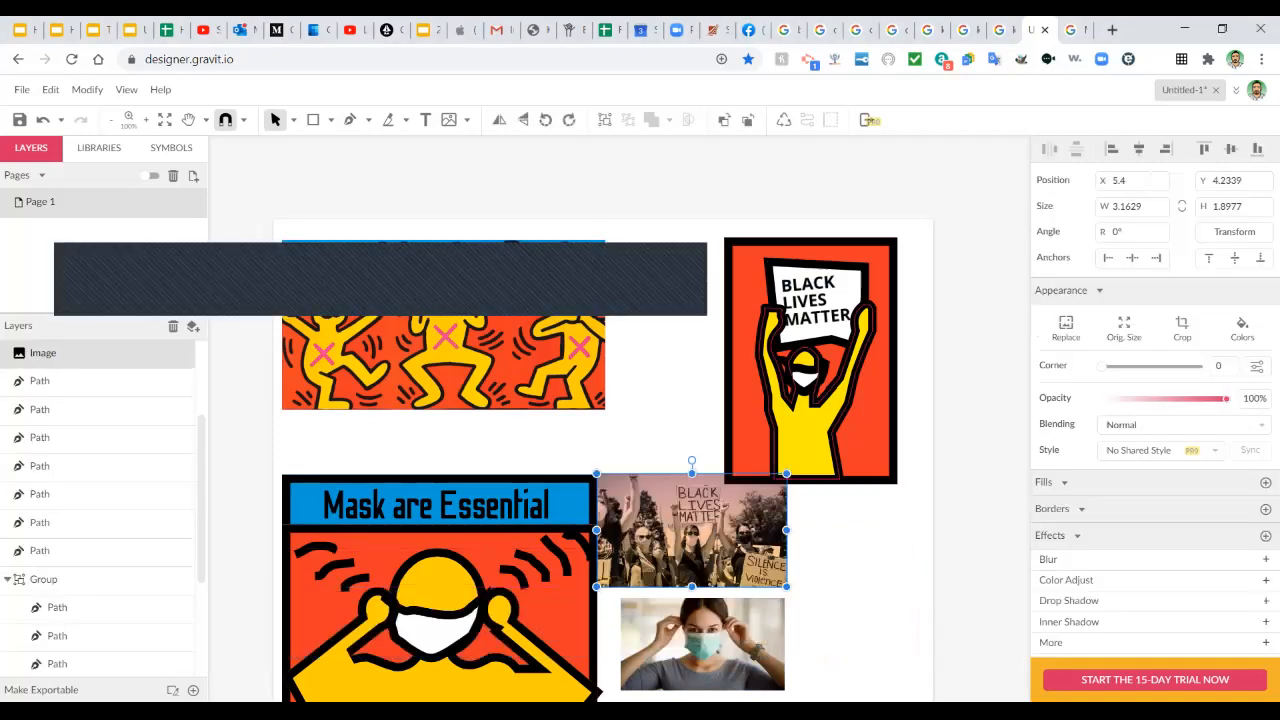
{"action": "left_click_drag", "start_coordinate": [769, 485], "coordinate": [748, 497]}
{"action": "left_click_drag", "start_coordinate": [673, 542], "coordinate": [805, 549]}
{"action": "left_click_drag", "start_coordinate": [703, 645], "coordinate": [717, 647]}
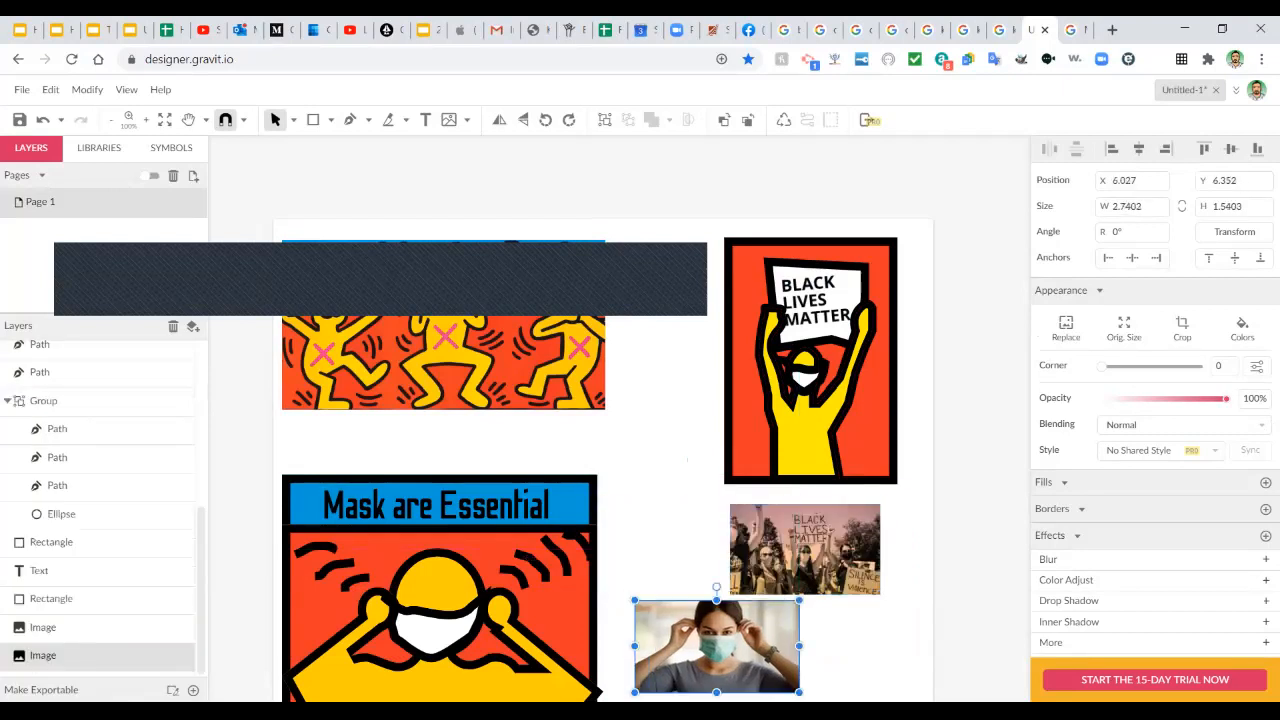
{"action": "left_click_drag", "start_coordinate": [799, 600], "coordinate": [779, 611]}
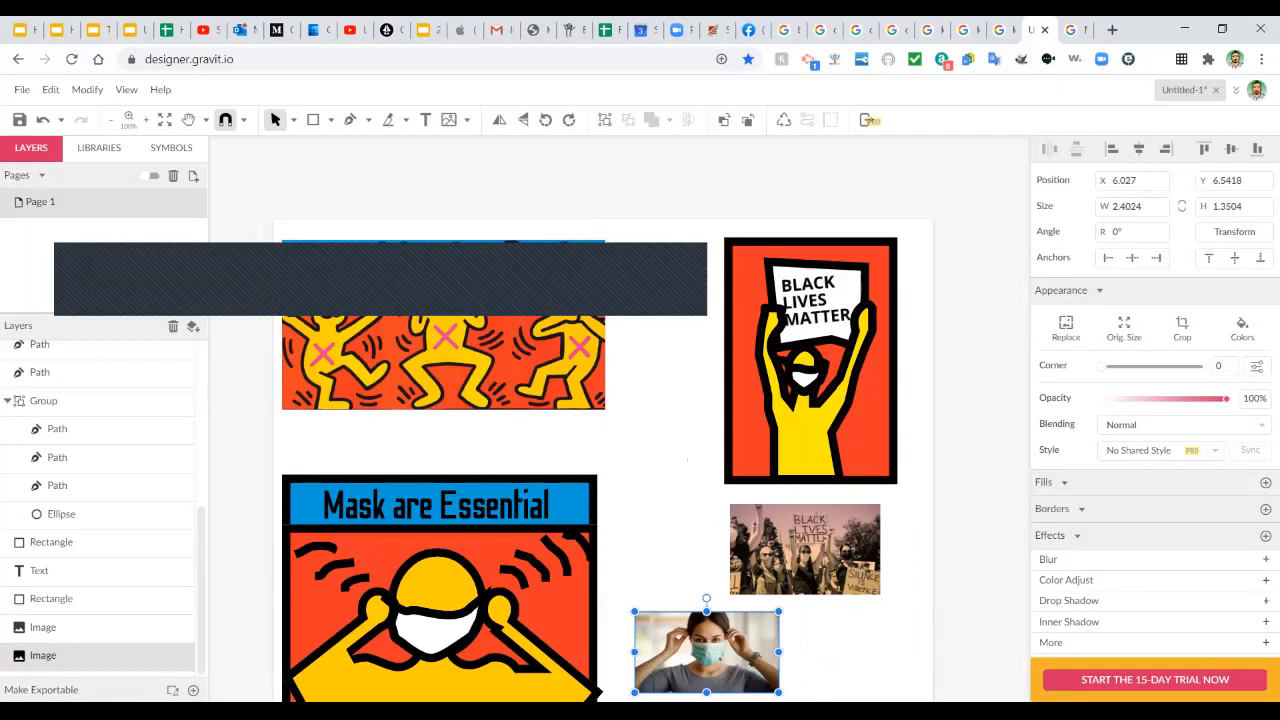
Align the protest photo under the poster and enlarge it slightly to 2.624 × 1.5397.
{"action": "left_click", "coordinate": [850, 645]}
{"action": "mouse_move", "coordinate": [805, 549]}
{"action": "left_mouse_down"}
{"action": "mouse_move", "coordinate": [816, 548]}
{"action": "mouse_move", "coordinate": [805, 548]}
{"action": "left_mouse_up"}
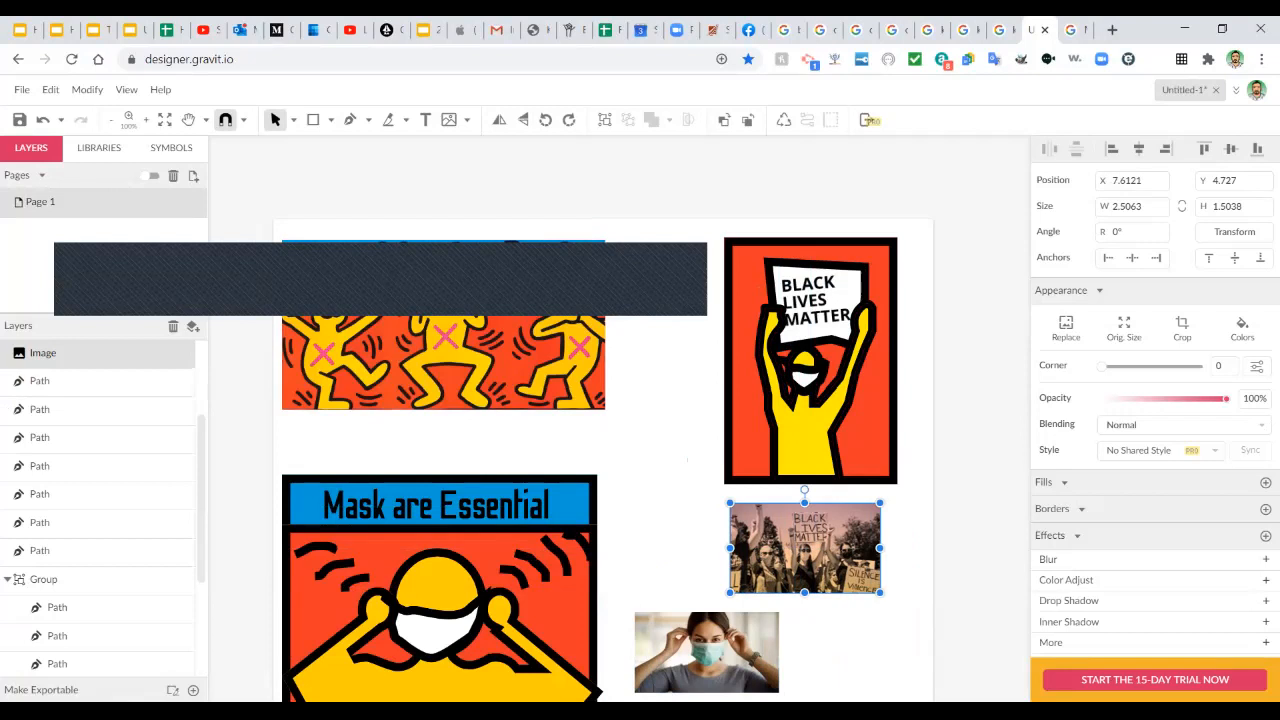
{"action": "left_click_drag", "start_coordinate": [879, 592], "coordinate": [886, 595]}
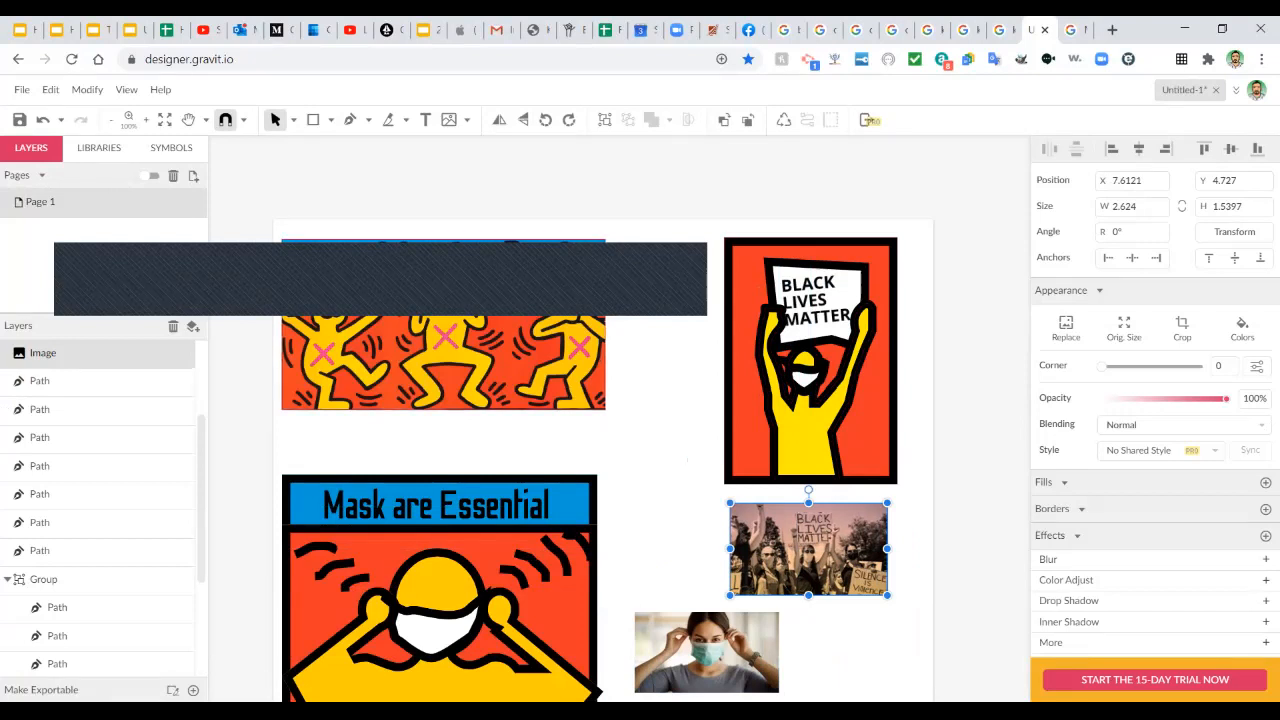
Download the design as a GVDESIGN file named 'KEITH HARING BLACK LIVES'.
{"action": "left_click", "coordinate": [21, 89]}
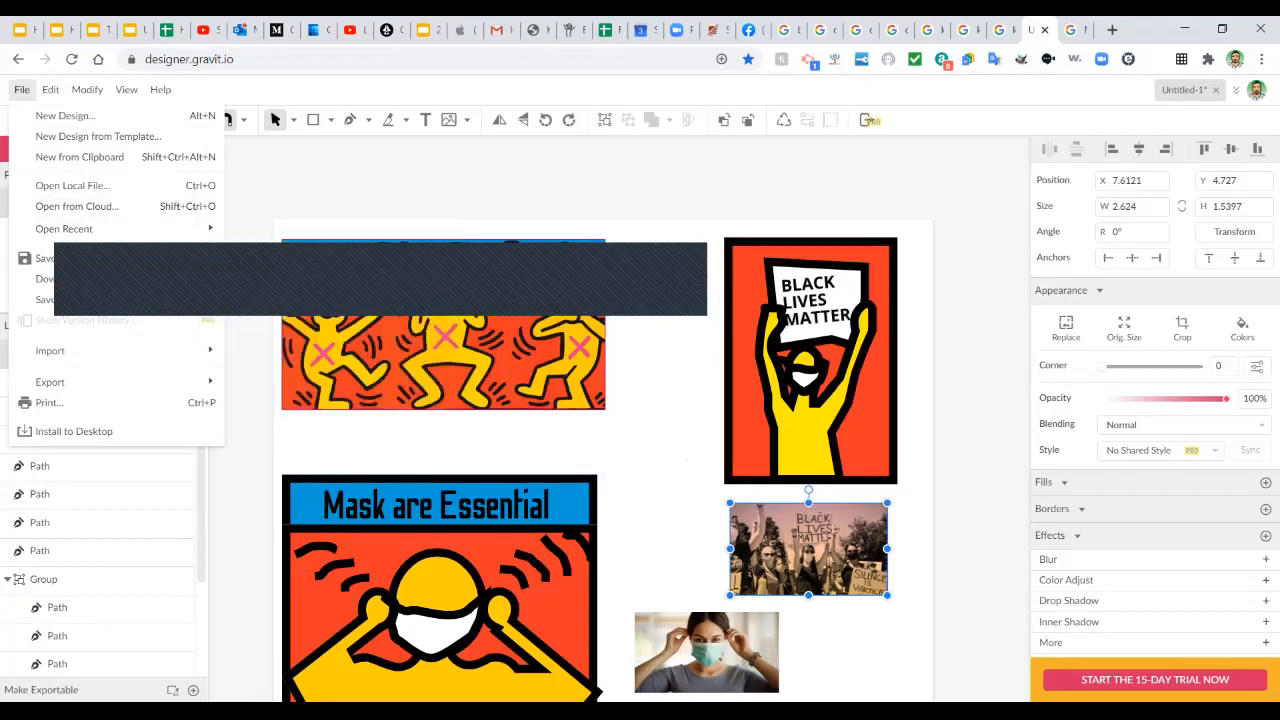
{"action": "left_click", "coordinate": [46, 279]}
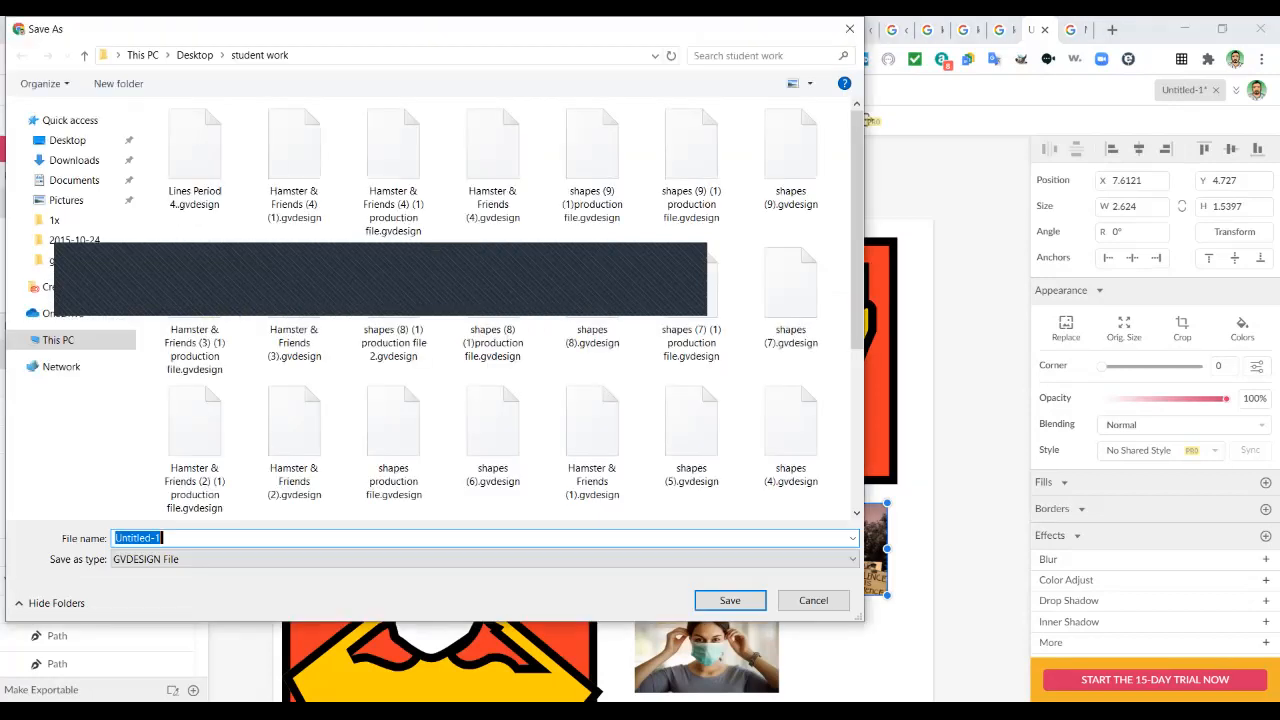
{"action": "type", "text": "KEITH "}
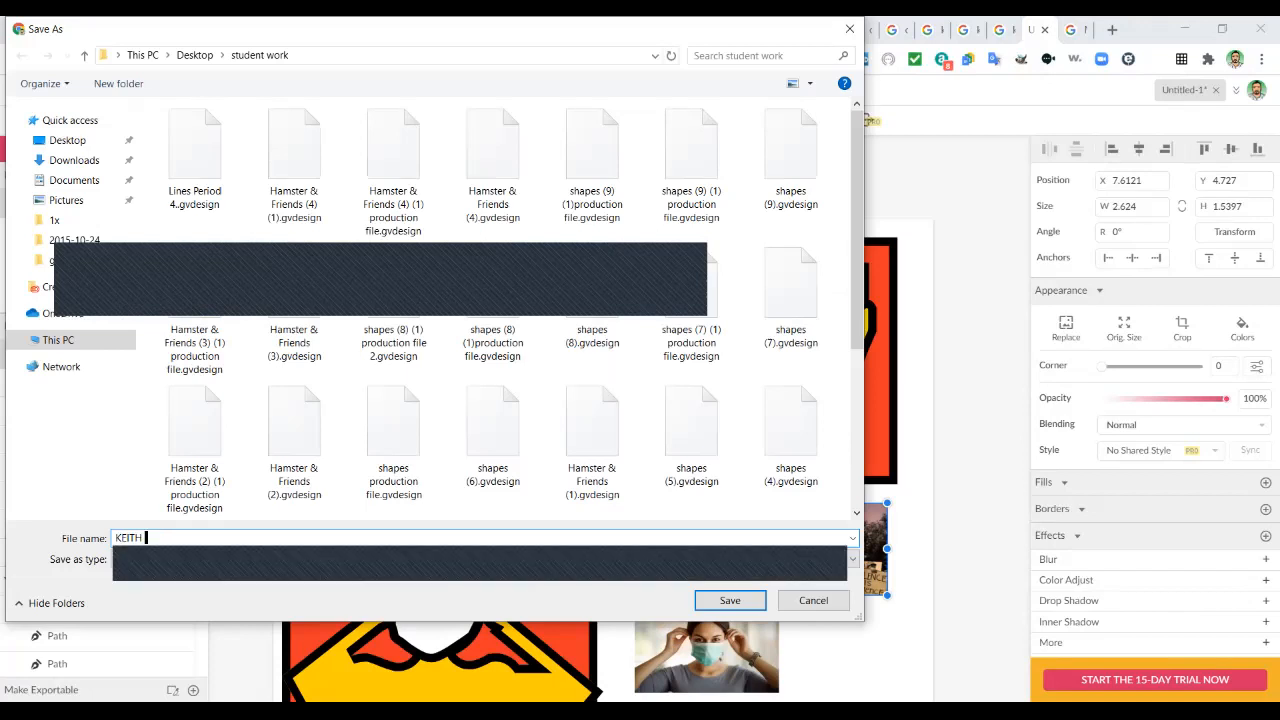
{"action": "type", "text": "HARING BLACK LIVES"}
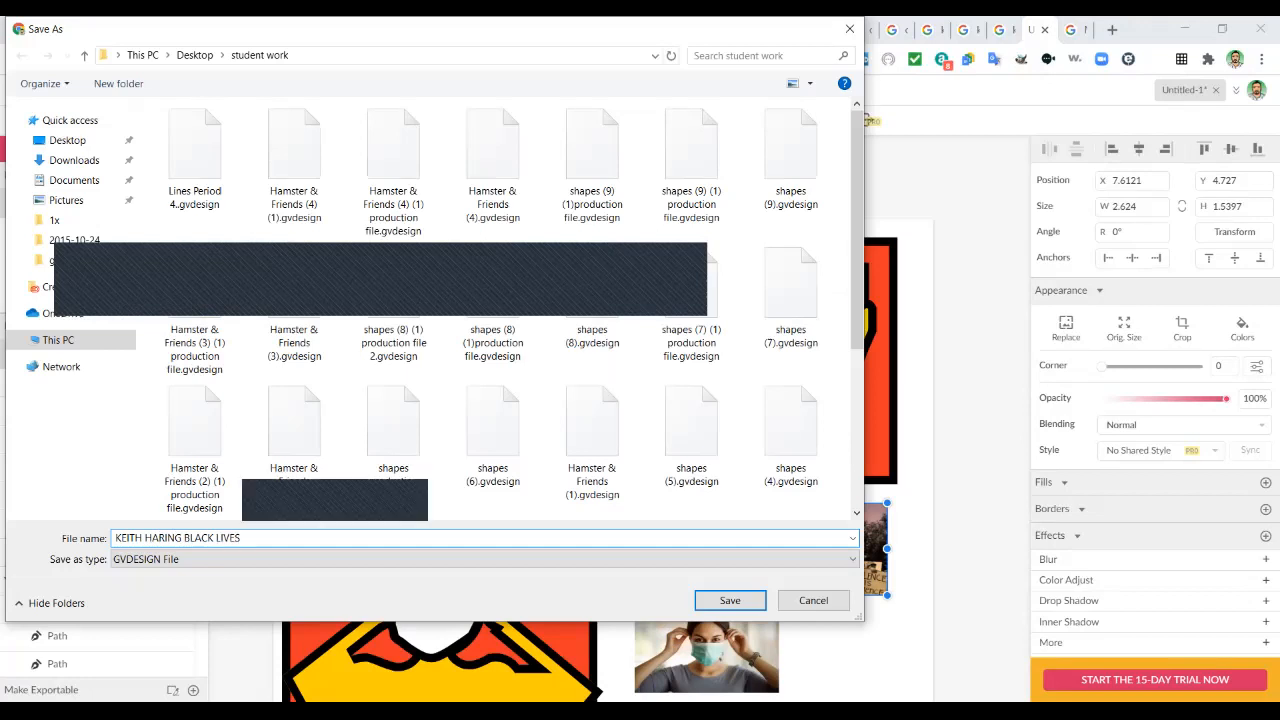
{"action": "key", "text": "Return"}
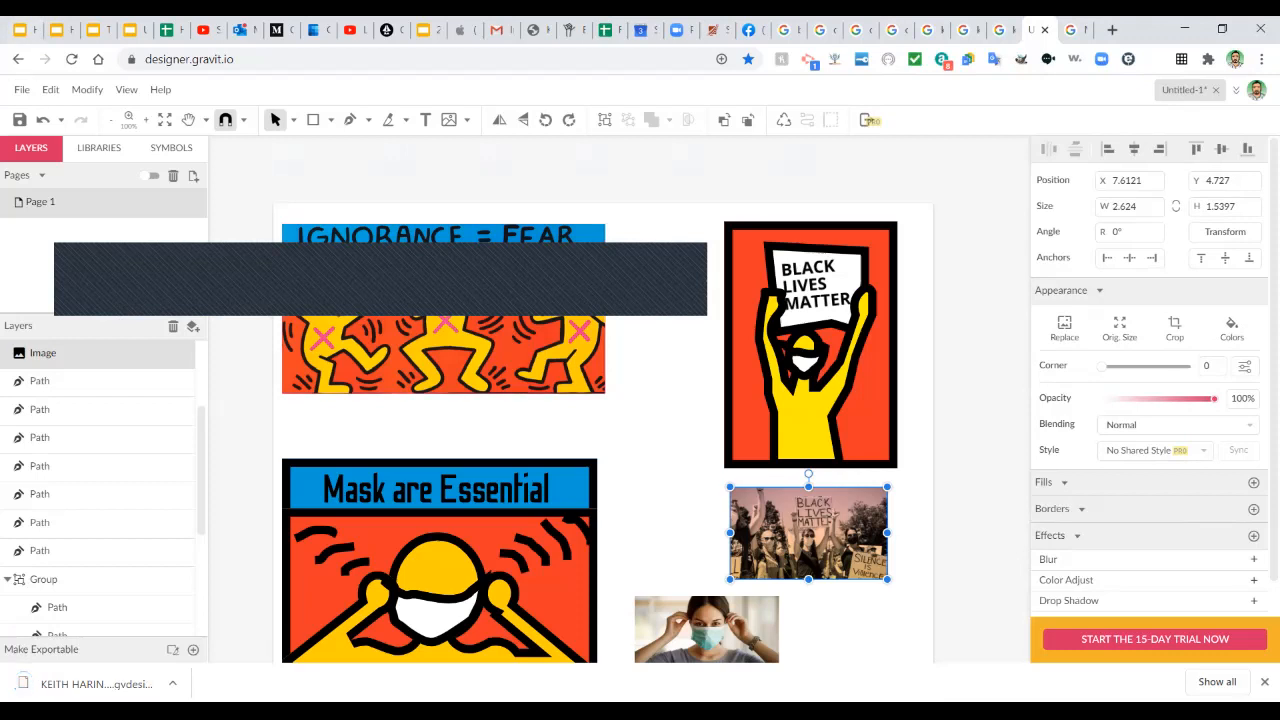
Start a JPEG export and list files of every type in the save folder.
{"action": "left_click", "coordinate": [21, 89]}
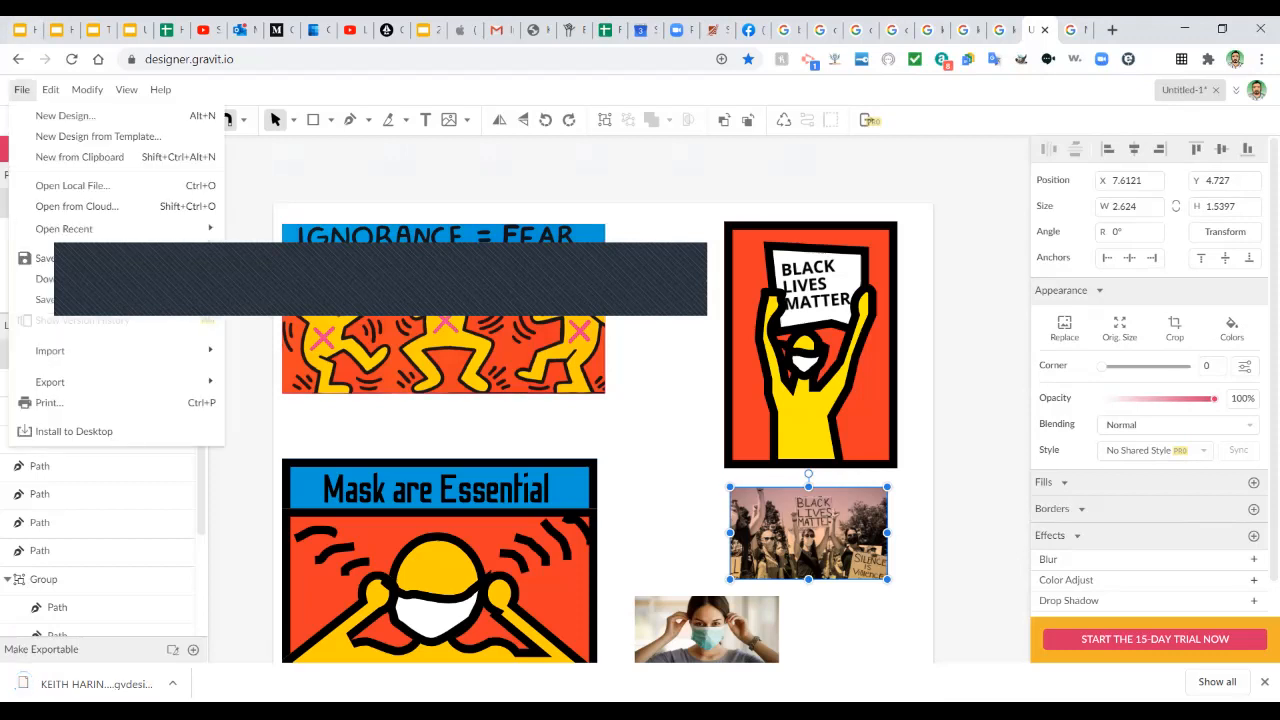
{"action": "mouse_move", "coordinate": [50, 381]}
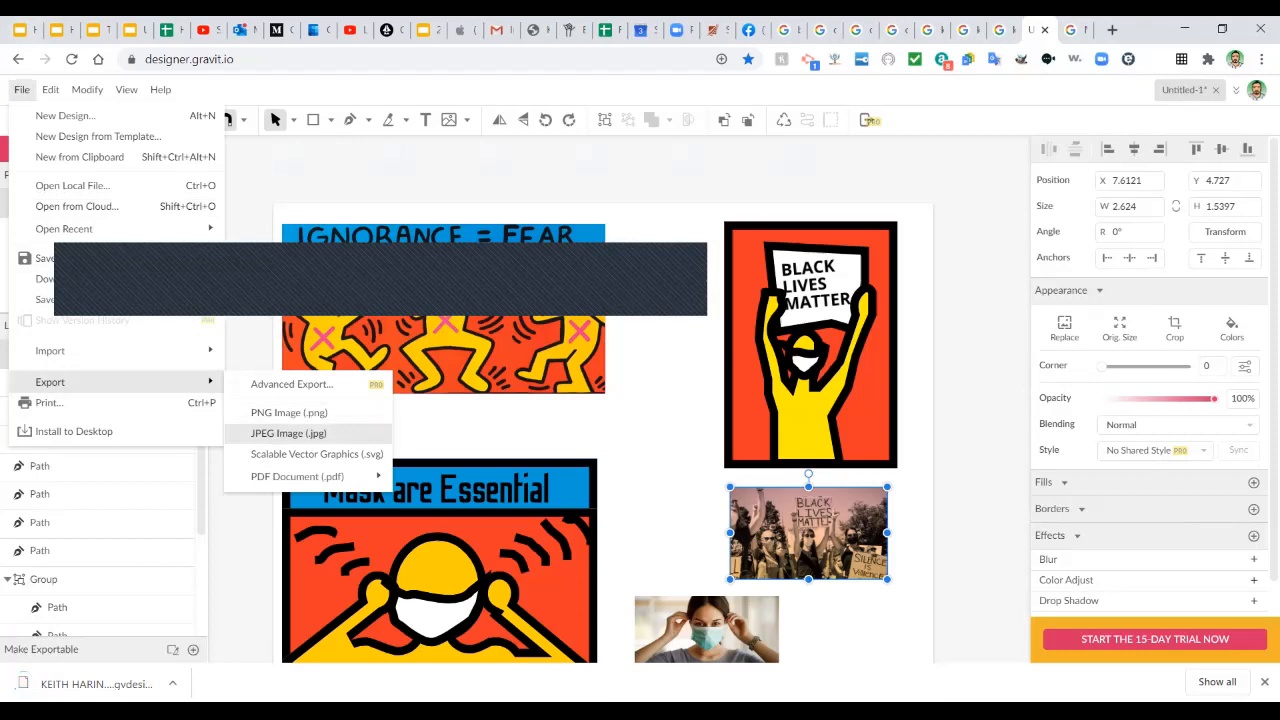
{"action": "left_click", "coordinate": [289, 434]}
{"action": "left_click", "coordinate": [162, 538]}
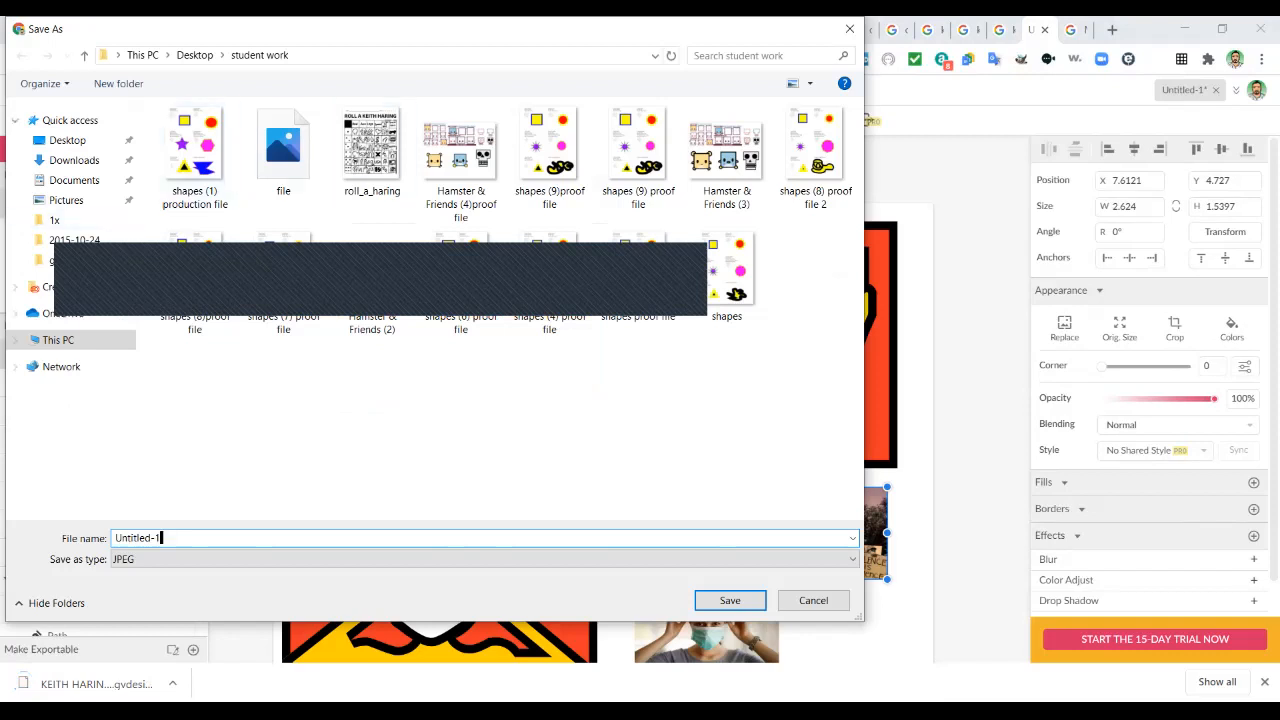
{"action": "left_click_drag", "start_coordinate": [380, 279], "coordinate": [906, 130]}
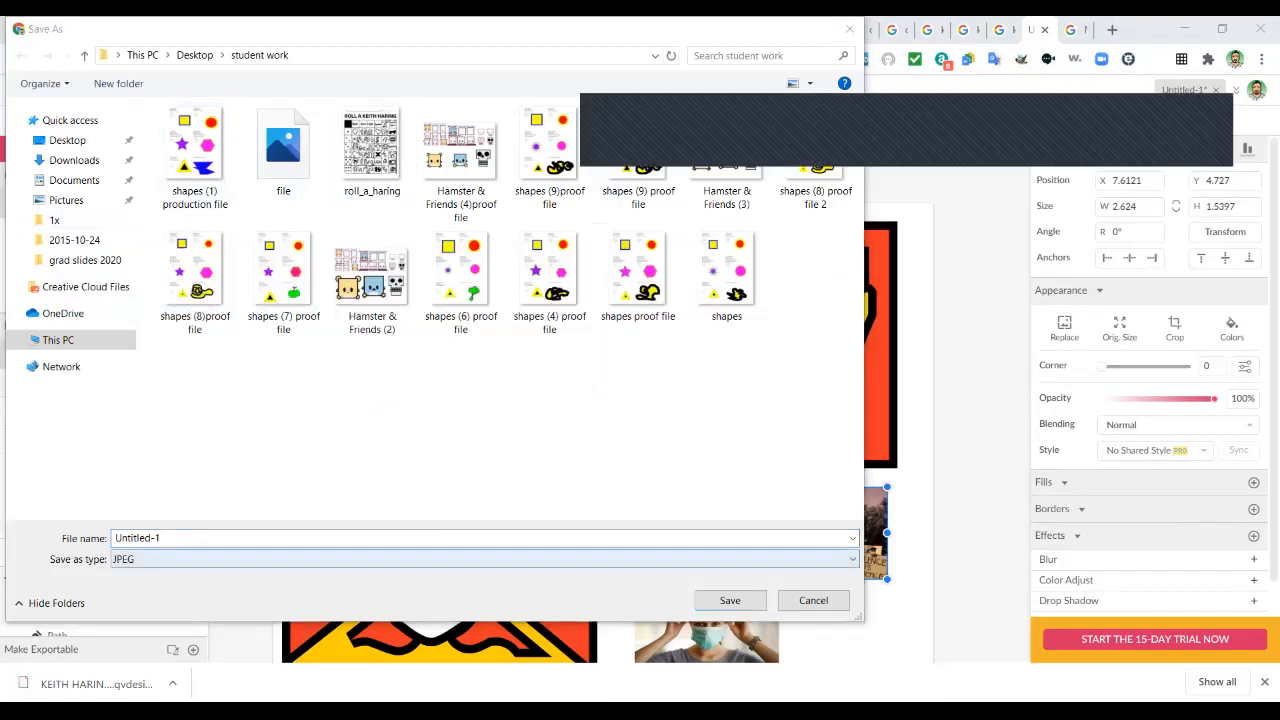
{"action": "left_click", "coordinate": [484, 559]}
{"action": "left_click", "coordinate": [484, 575]}
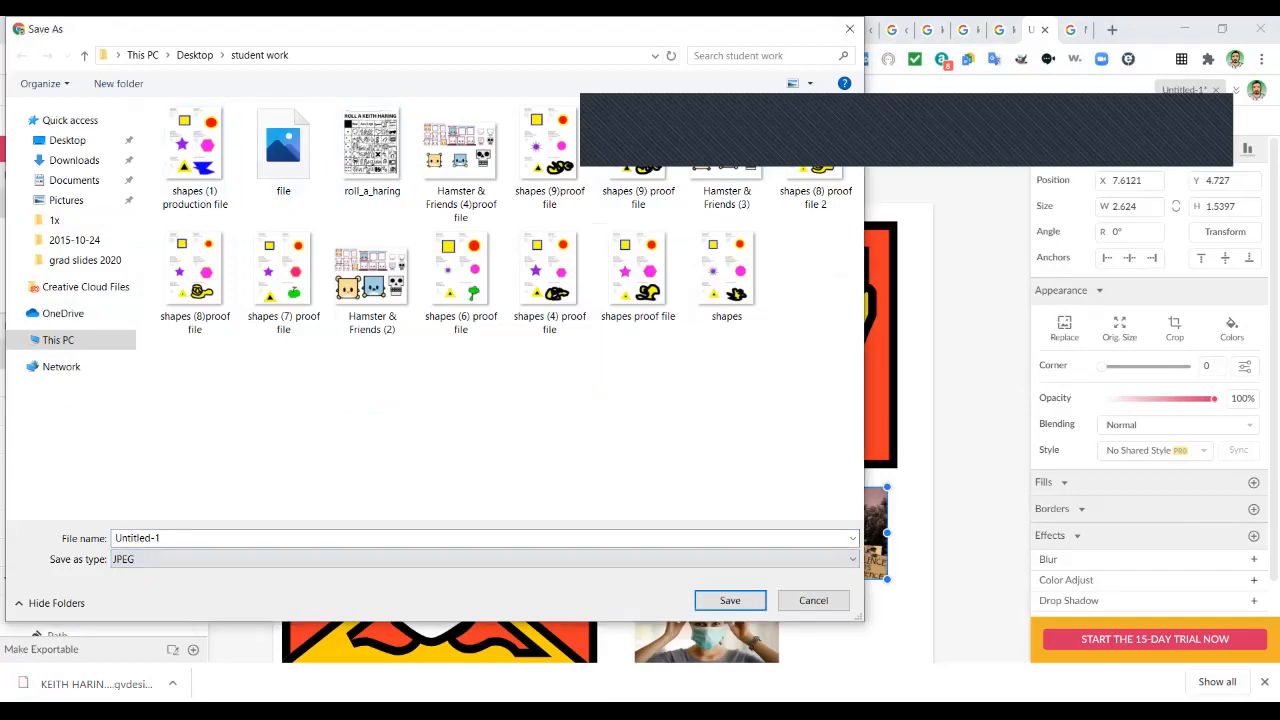
{"action": "left_click", "coordinate": [440, 559]}
{"action": "left_click", "coordinate": [430, 589]}
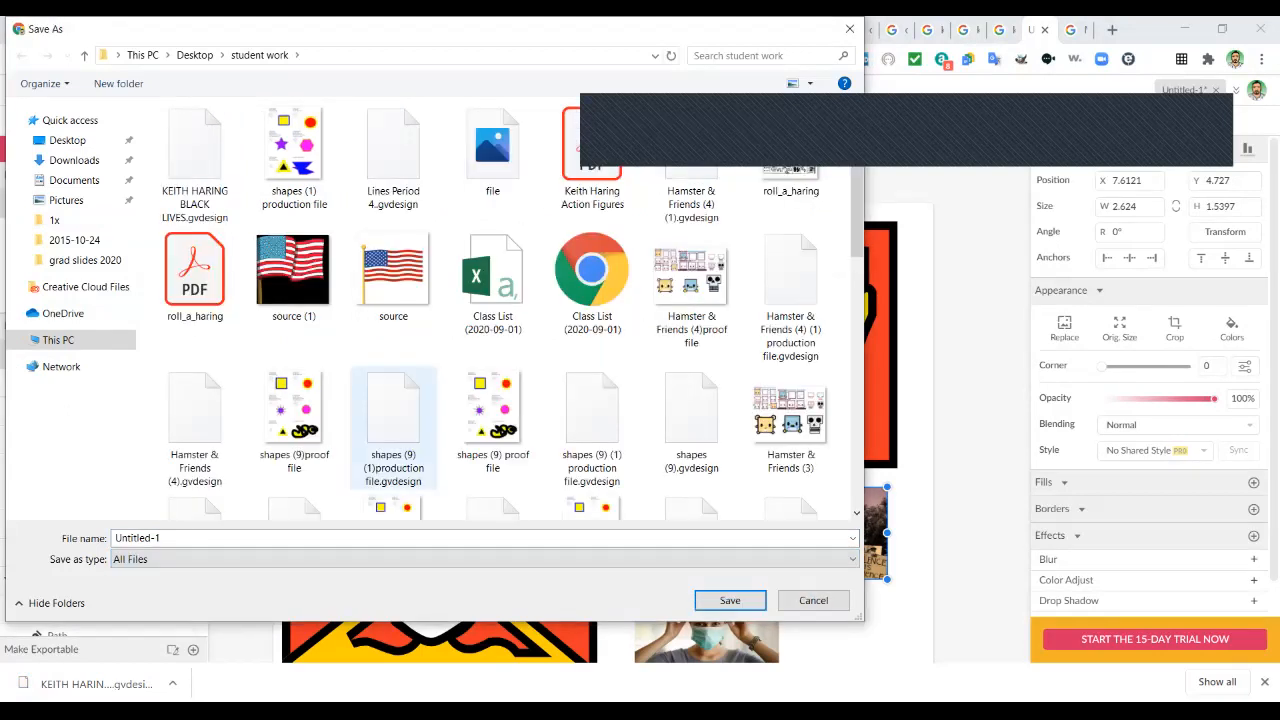
Export the JPEG as 'KEITH HARING BLACK LIVES PROOF' and open the exported image.
{"action": "left_click", "coordinate": [197, 172]}
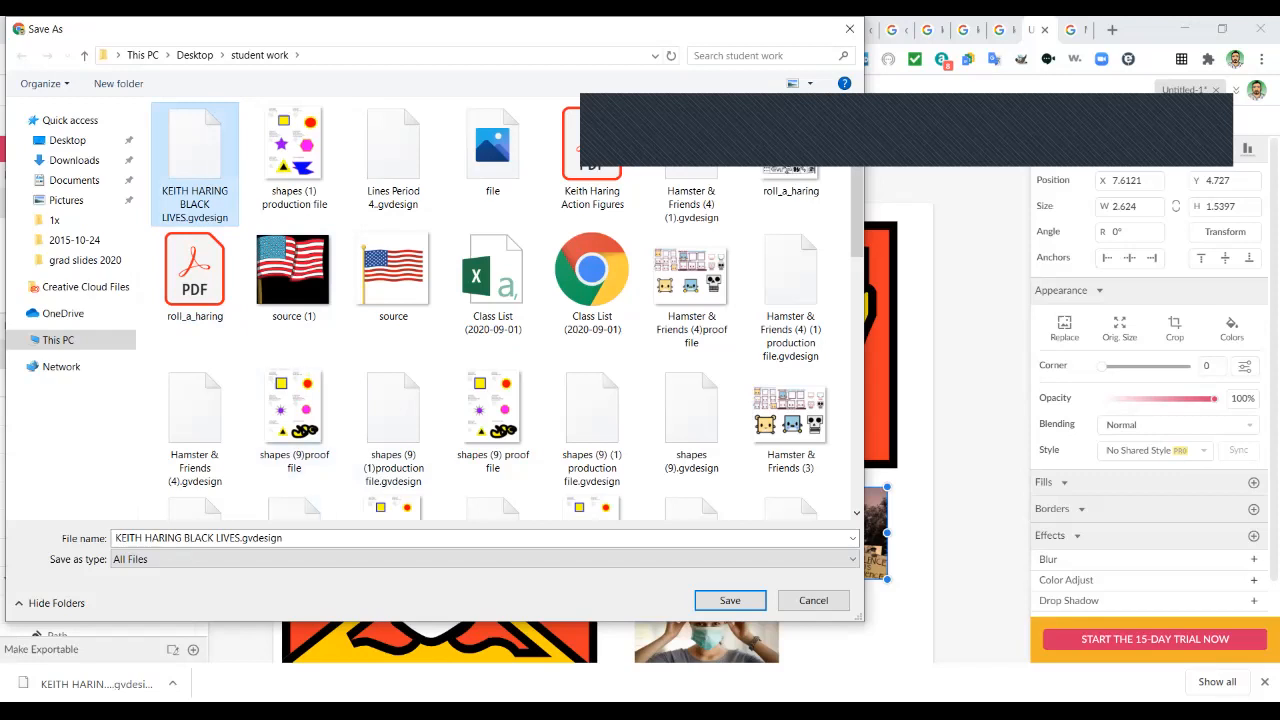
{"action": "left_click", "coordinate": [290, 560]}
{"action": "left_click", "coordinate": [288, 576]}
{"action": "left_click", "coordinate": [288, 538]}
{"action": "left_click", "coordinate": [286, 538]}
{"action": "left_click_drag", "start_coordinate": [286, 538], "coordinate": [241, 538]}
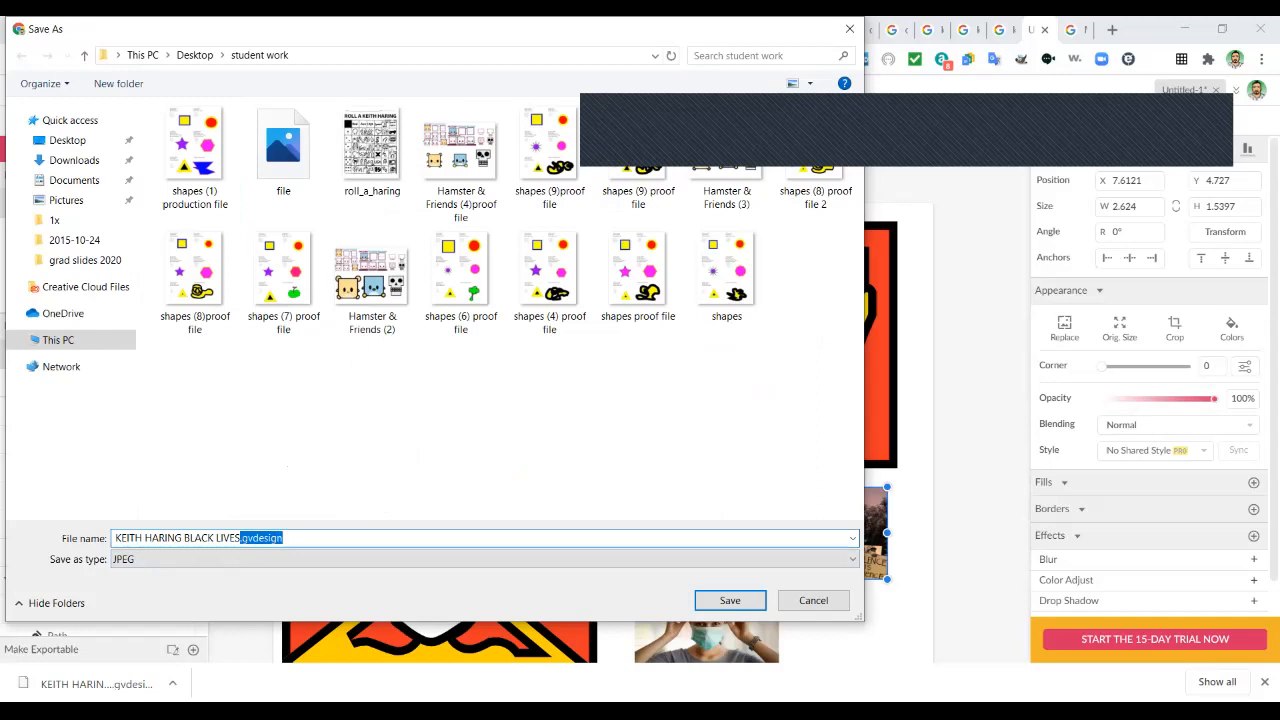
{"action": "key", "text": "BackSpace"}
{"action": "type", "text": "PROOF"}
{"action": "key", "text": "Return"}
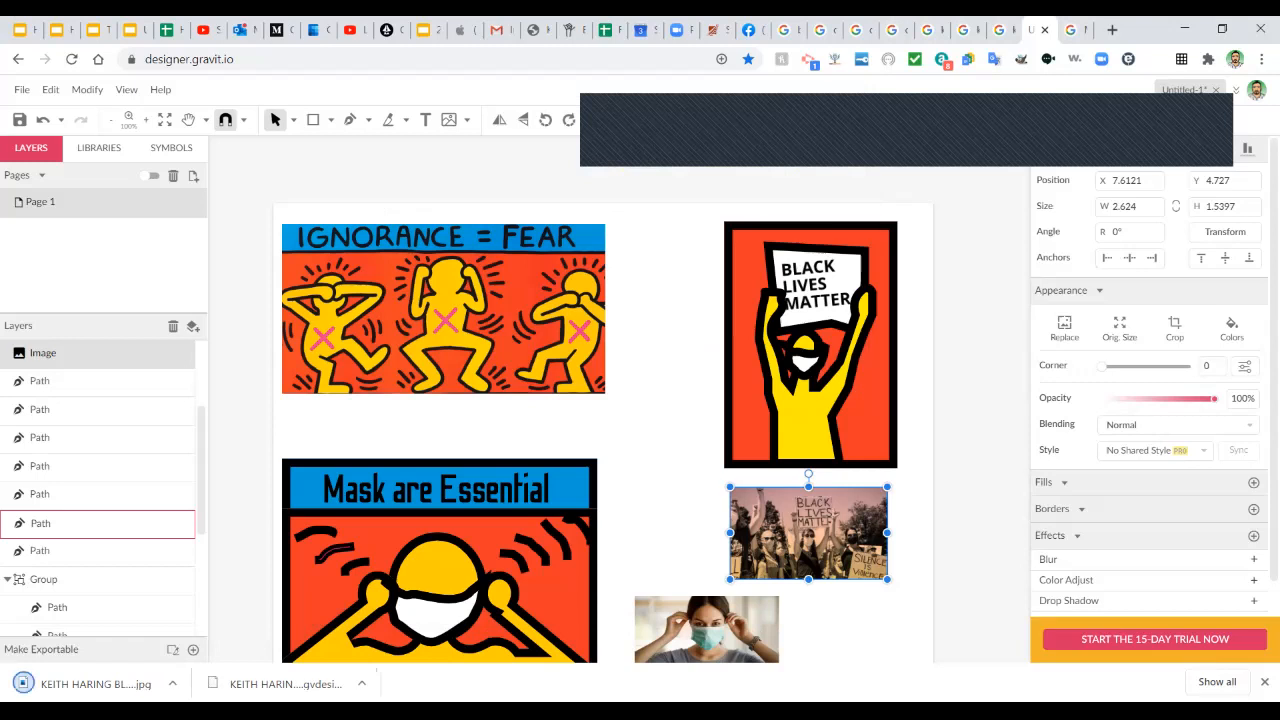
{"action": "left_click", "coordinate": [105, 684]}
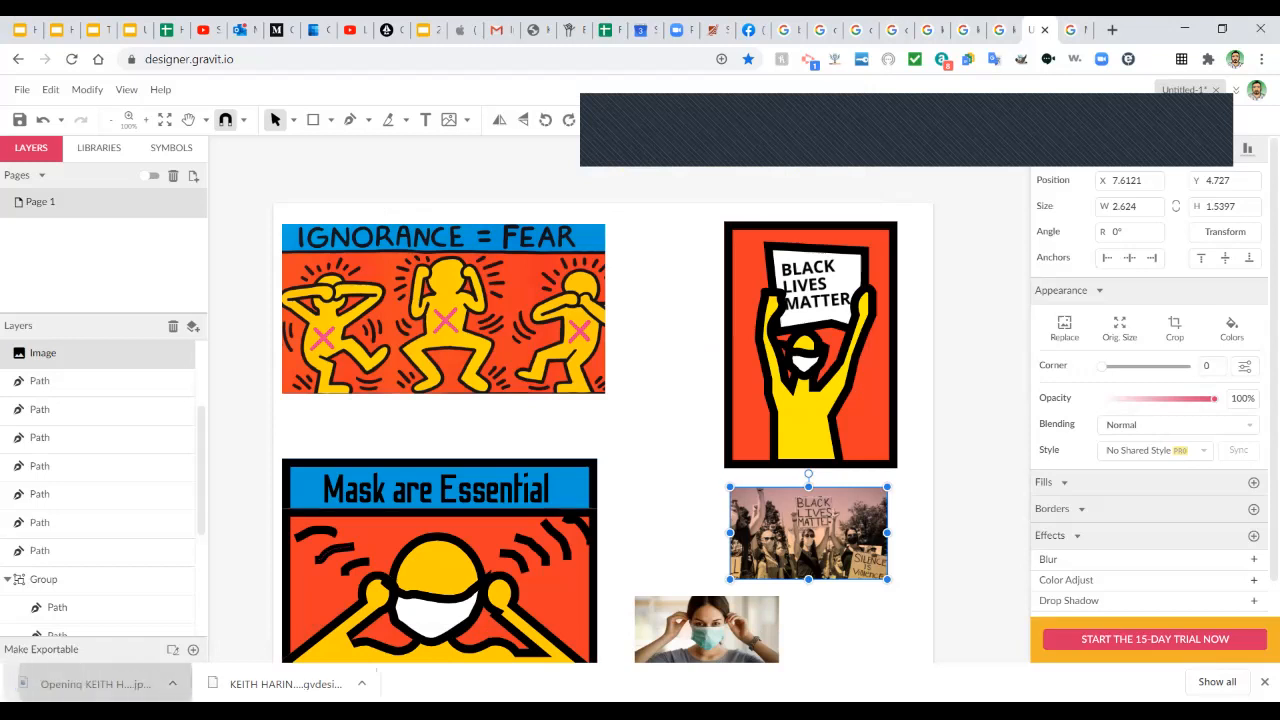